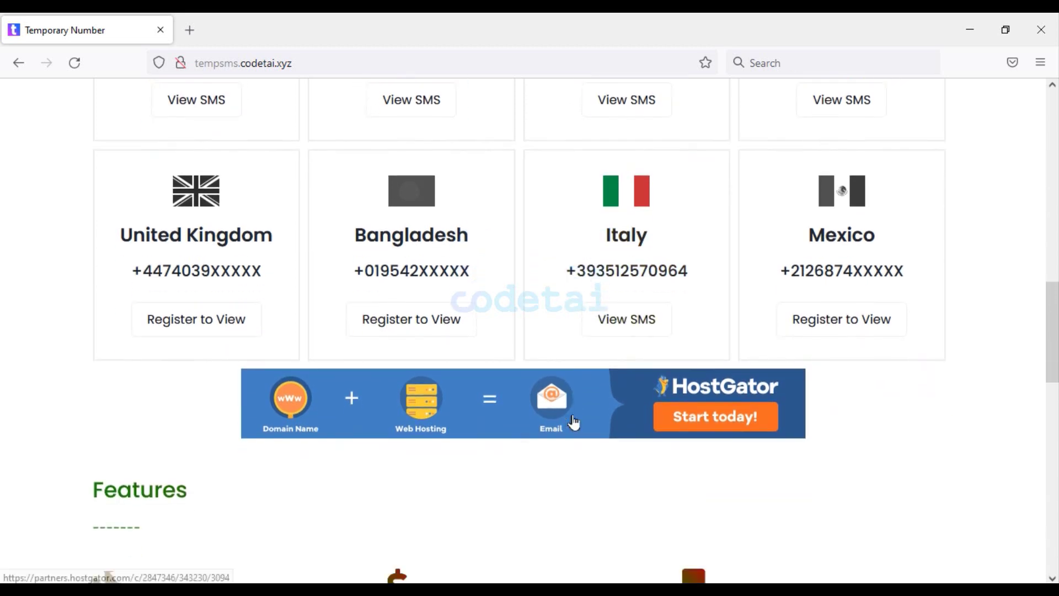
# - Browse the tSMS numbers list and filter it to show only Canada numbers
pyautogui.scroll(-12, 527, 493)
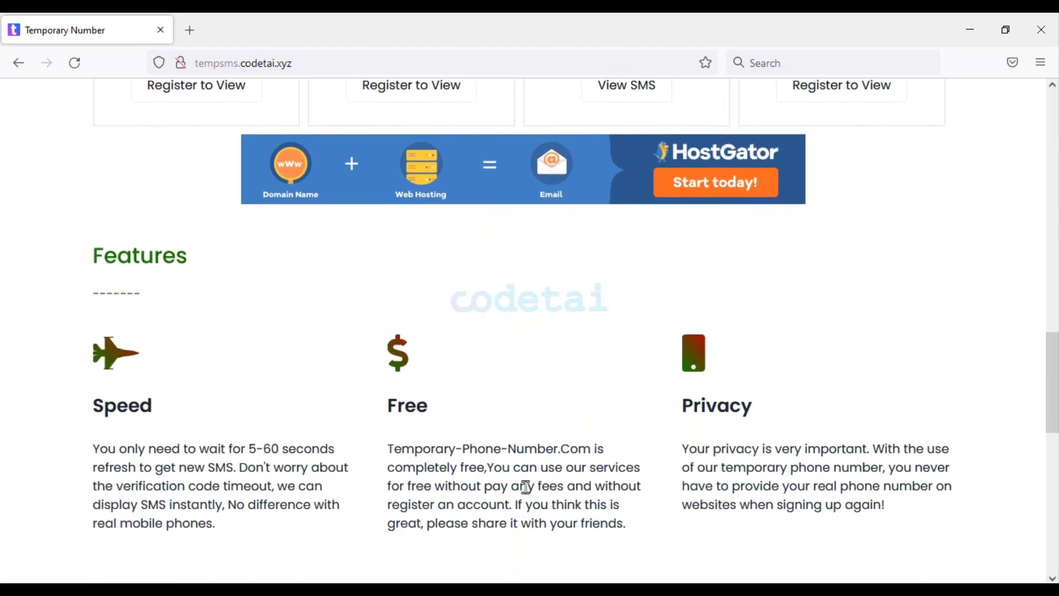
pyautogui.scroll(-2, 527, 491)
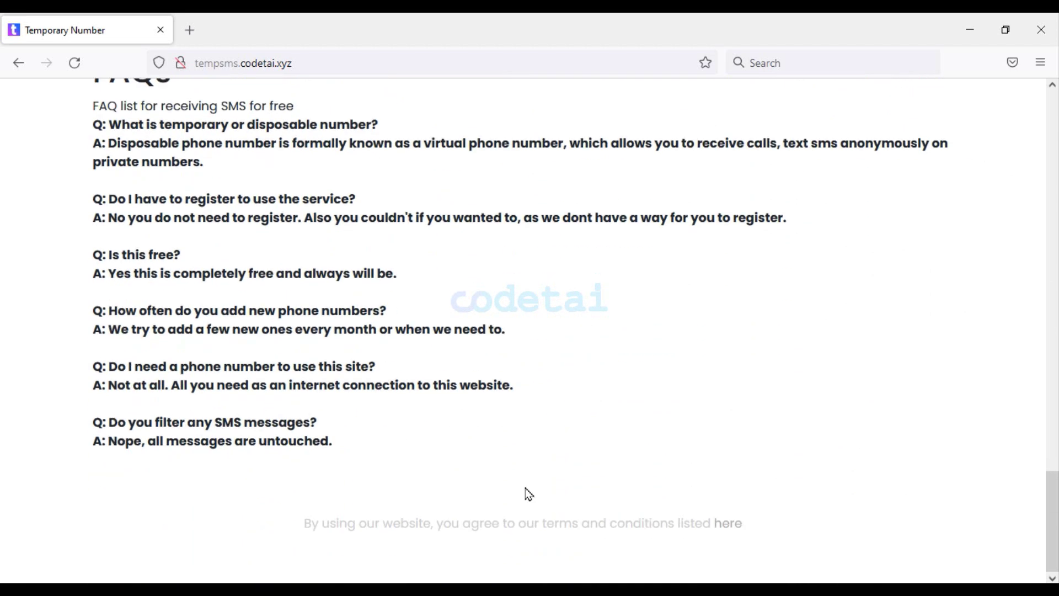
pyautogui.scroll(10, 528, 493)
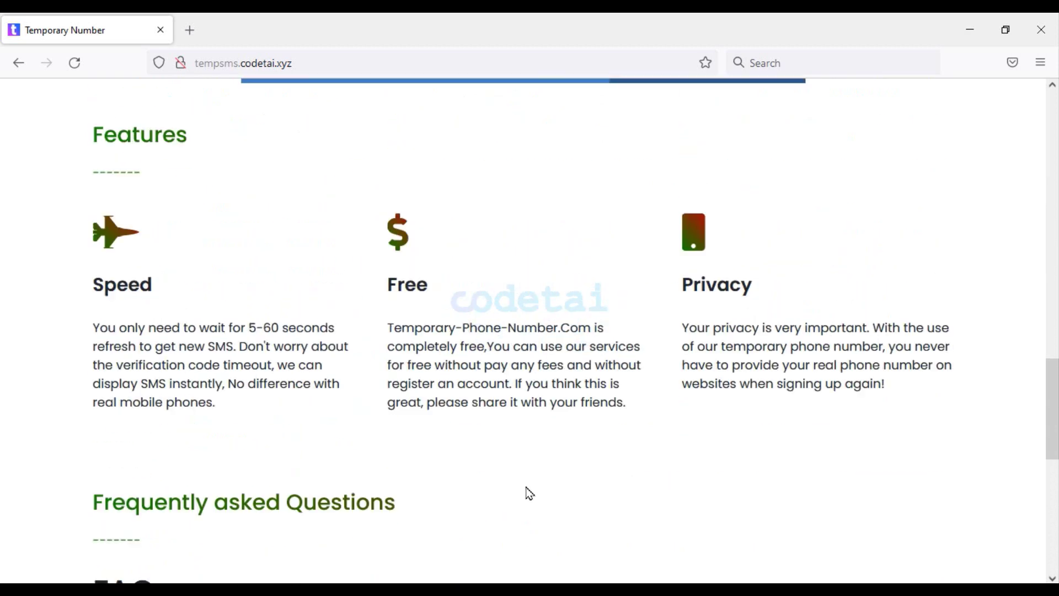
pyautogui.scroll(5, 529, 493)
pyautogui.click(167, 201)
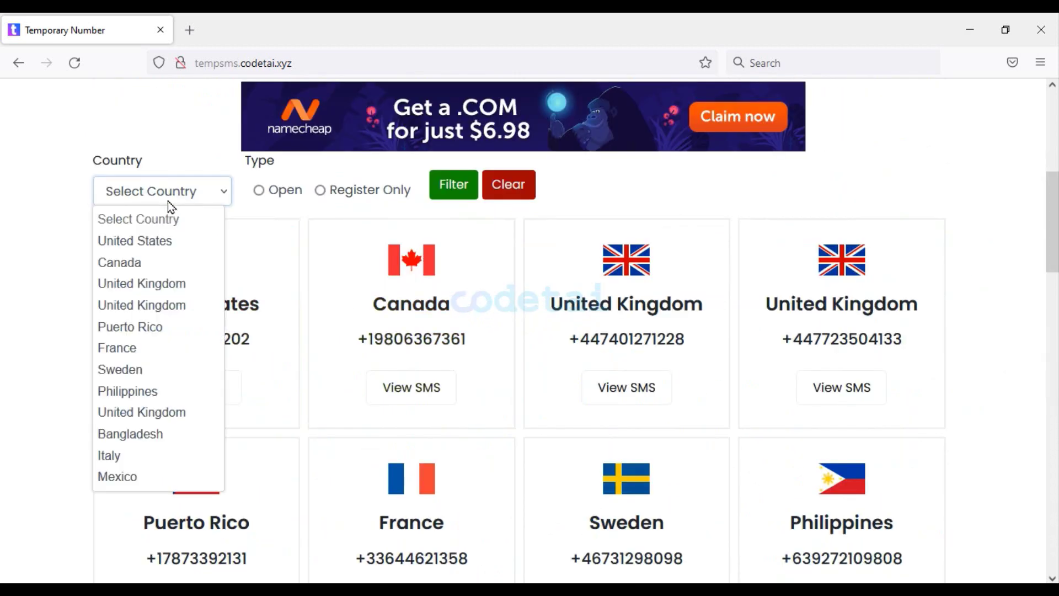
pyautogui.click(140, 266)
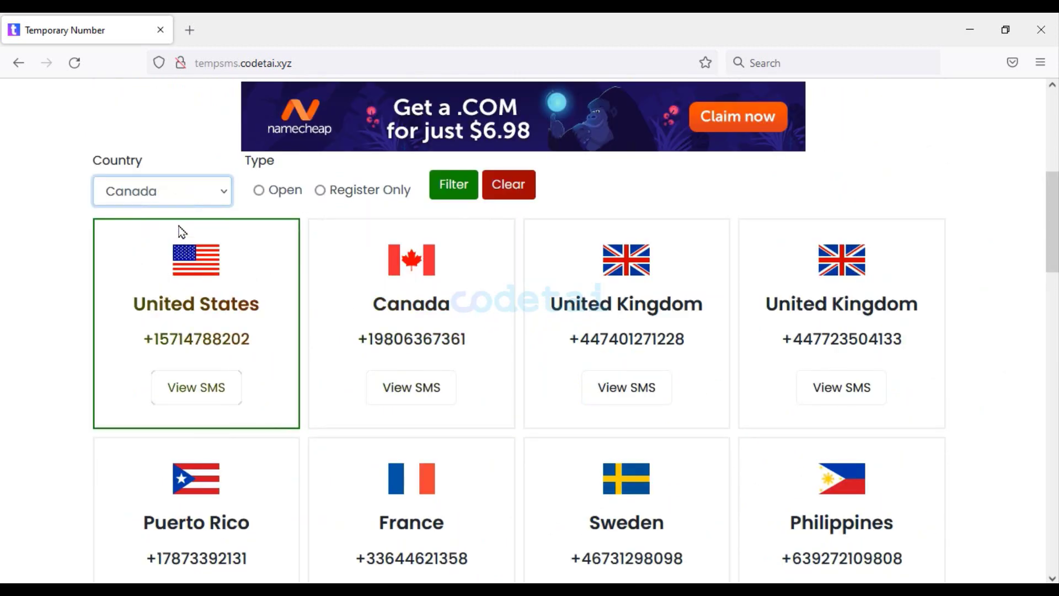
pyautogui.click(451, 194)
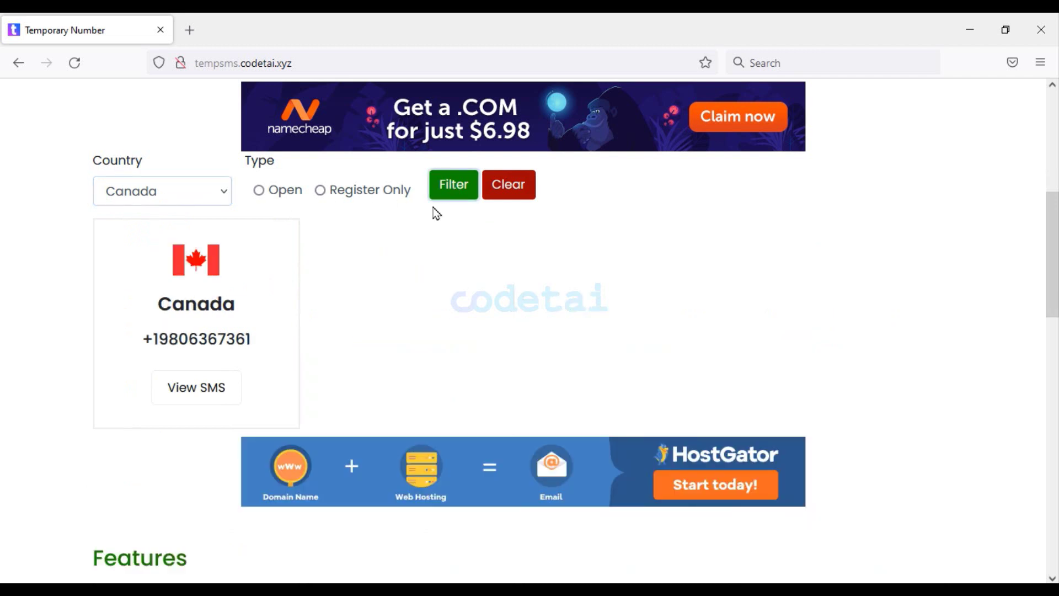
# - Filter the list to United Kingdom numbers, then reload to clear the filter
pyautogui.click(176, 200)
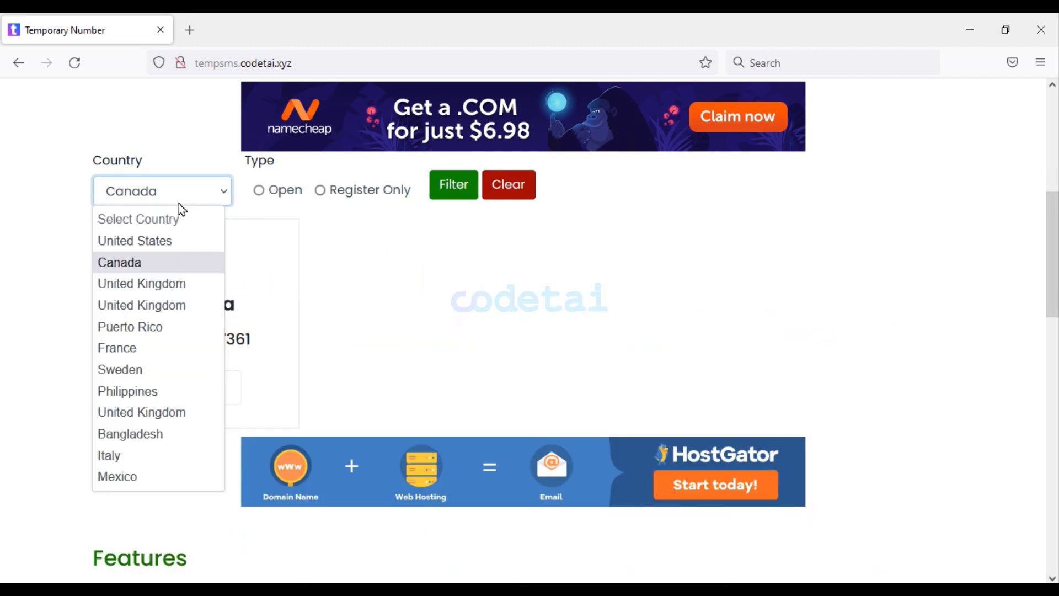
pyautogui.click(159, 281)
pyautogui.click(466, 185)
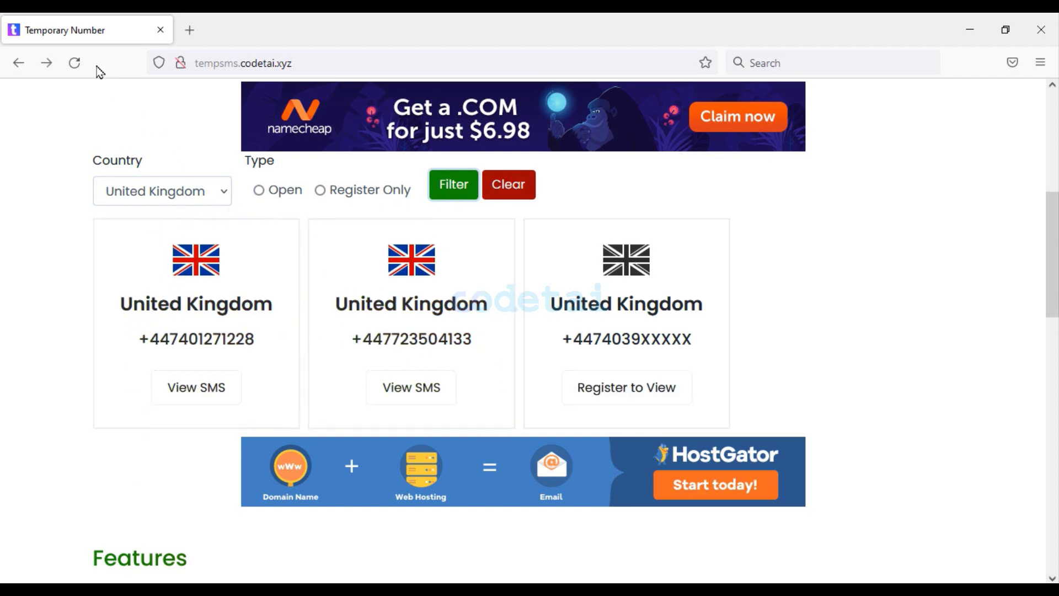
pyautogui.click(76, 63)
# - View the United States number's messages, glance at the registration and login forms, and return home
pyautogui.scroll(-2, 307, 338)
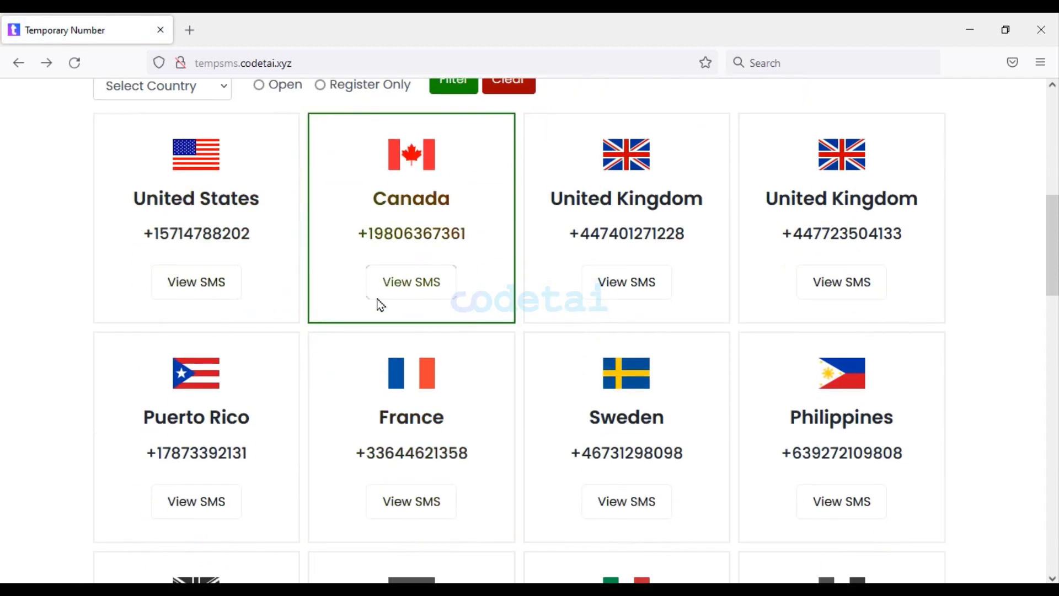
pyautogui.click(225, 287)
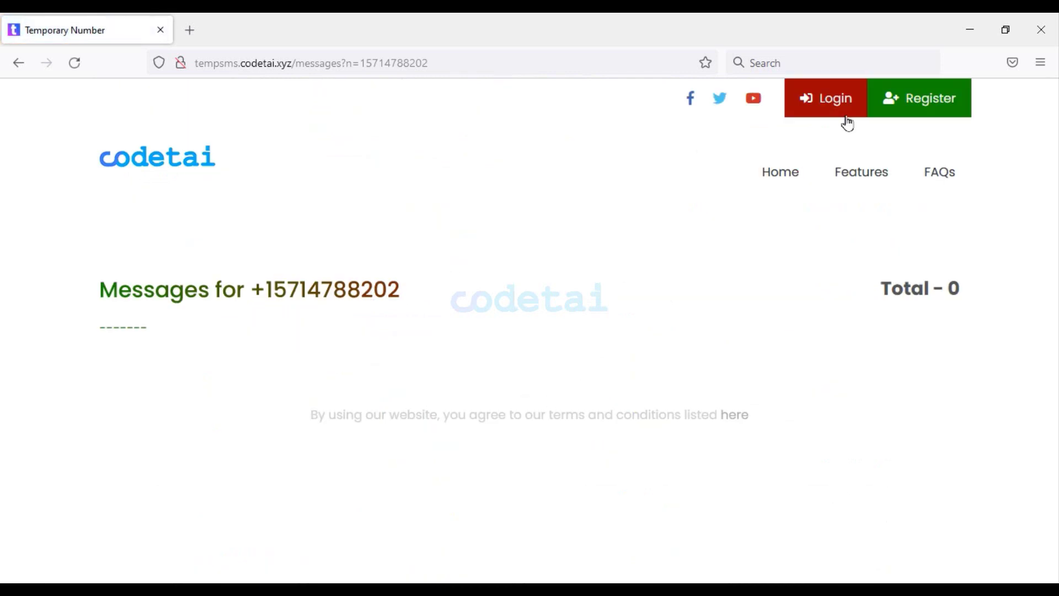
pyautogui.click(885, 106)
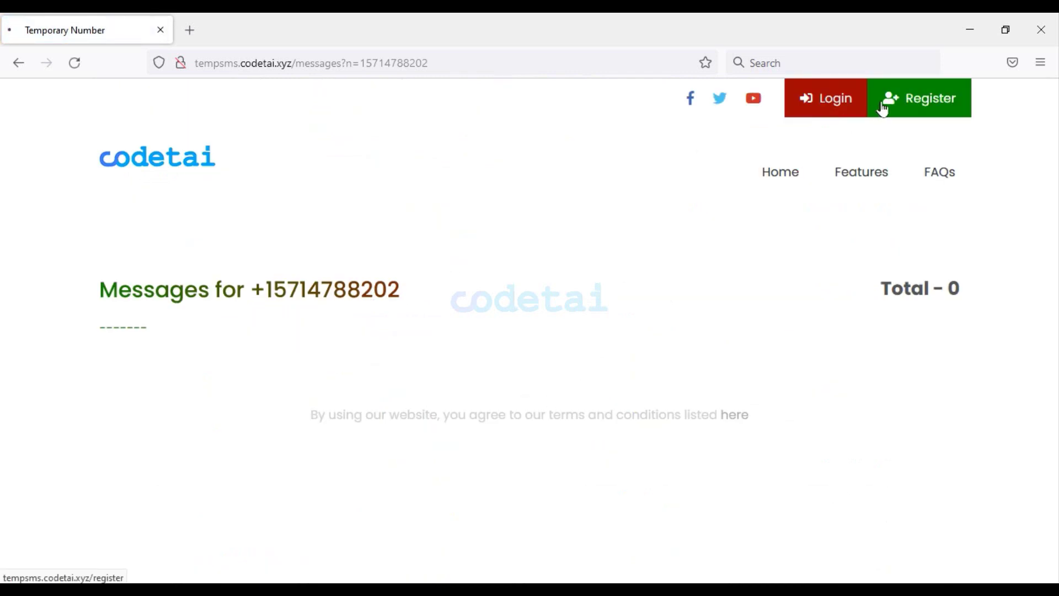
pyautogui.click(818, 98)
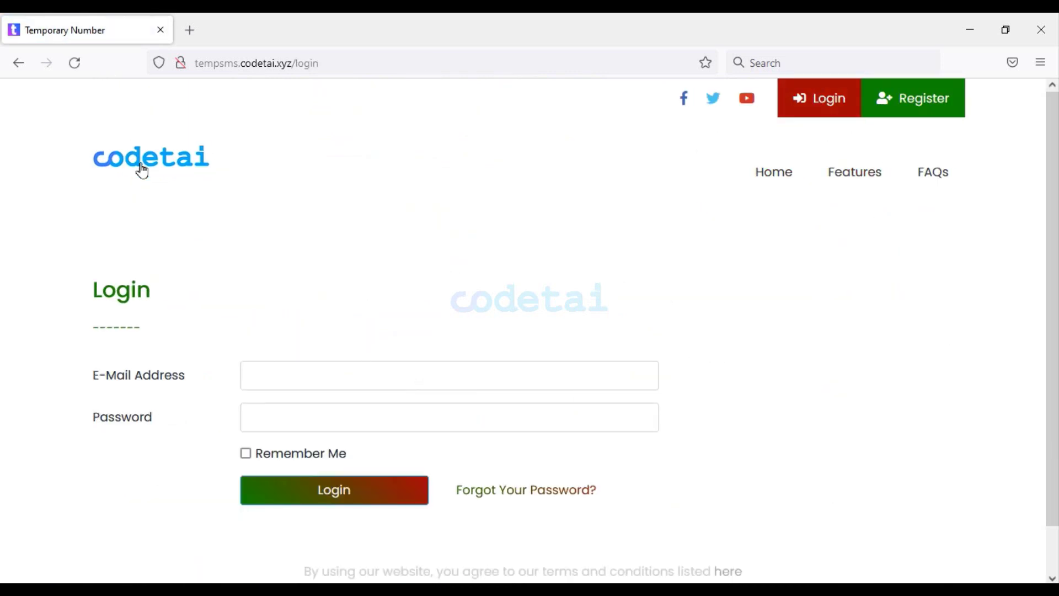
pyautogui.click(139, 167)
# - Scroll the home page and open the Sweden number's messages
pyautogui.scroll(-5, 453, 399)
pyautogui.scroll(-2, 453, 398)
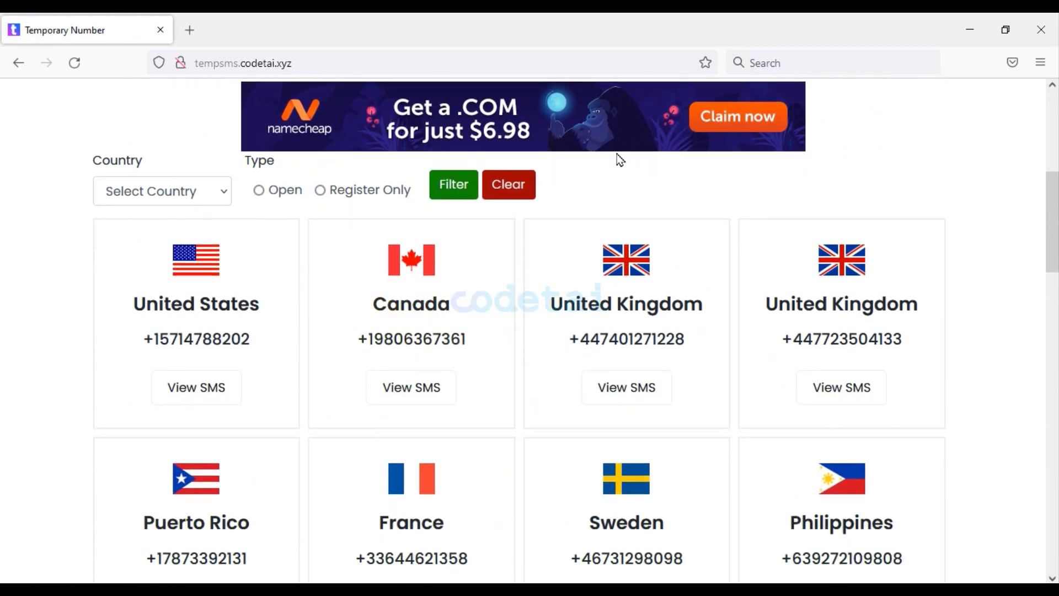
pyautogui.scroll(-8, 530, 414)
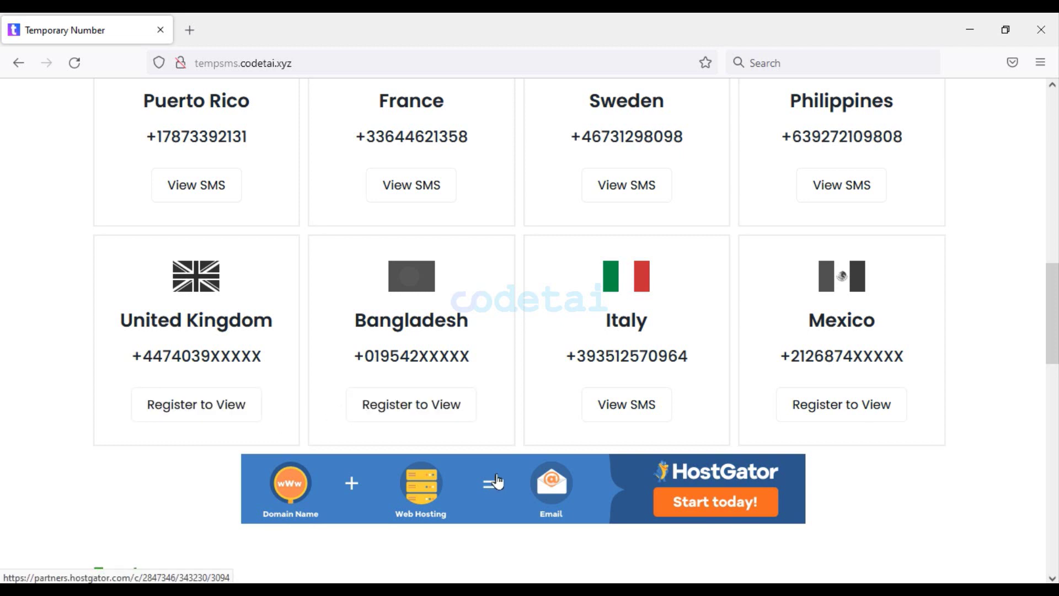
pyautogui.scroll(1, 500, 476)
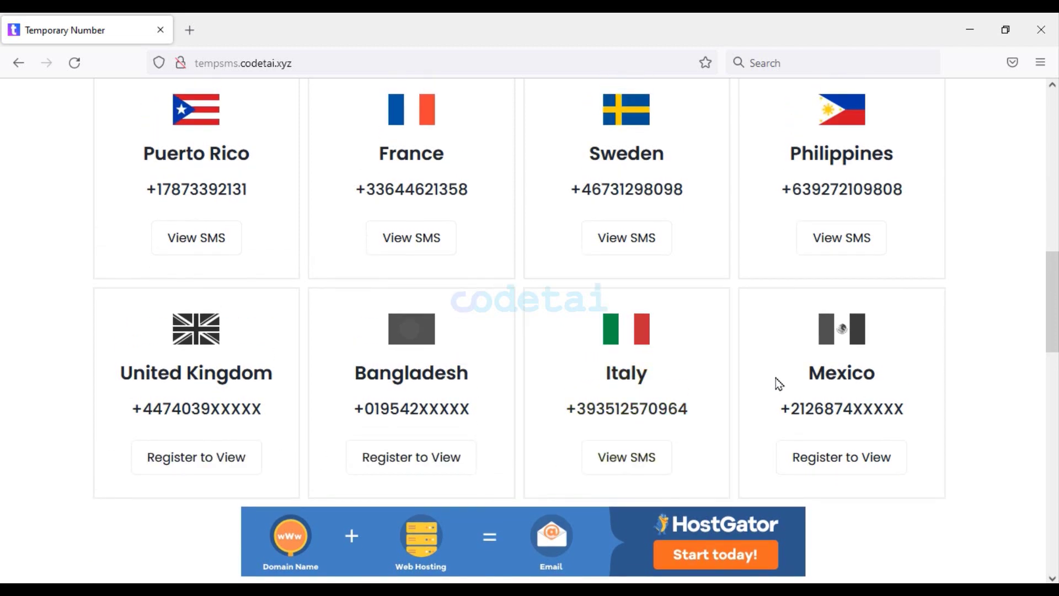
pyautogui.scroll(3, 766, 370)
pyautogui.click(619, 324)
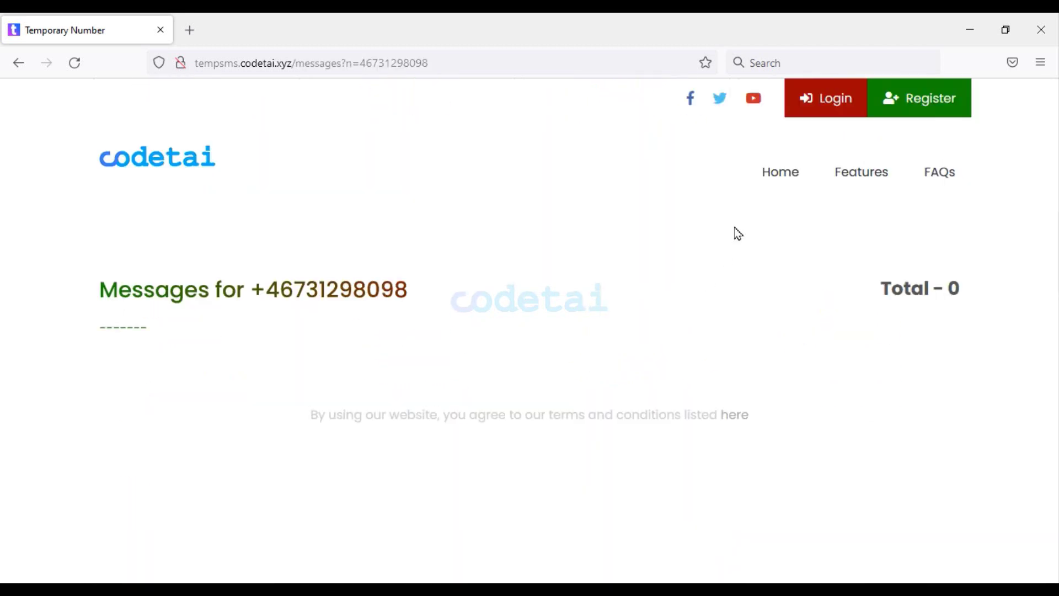
# - Log in as admin with Remember Me ticked, then open the Numbers management page from the dashboard
pyautogui.click(833, 110)
pyautogui.click(246, 453)
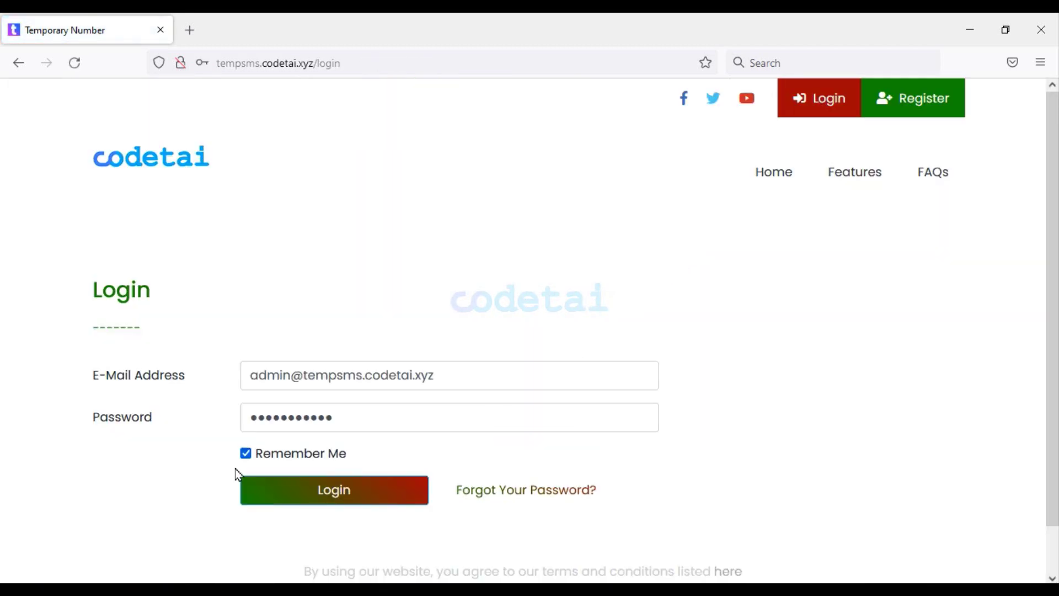
pyautogui.click(254, 484)
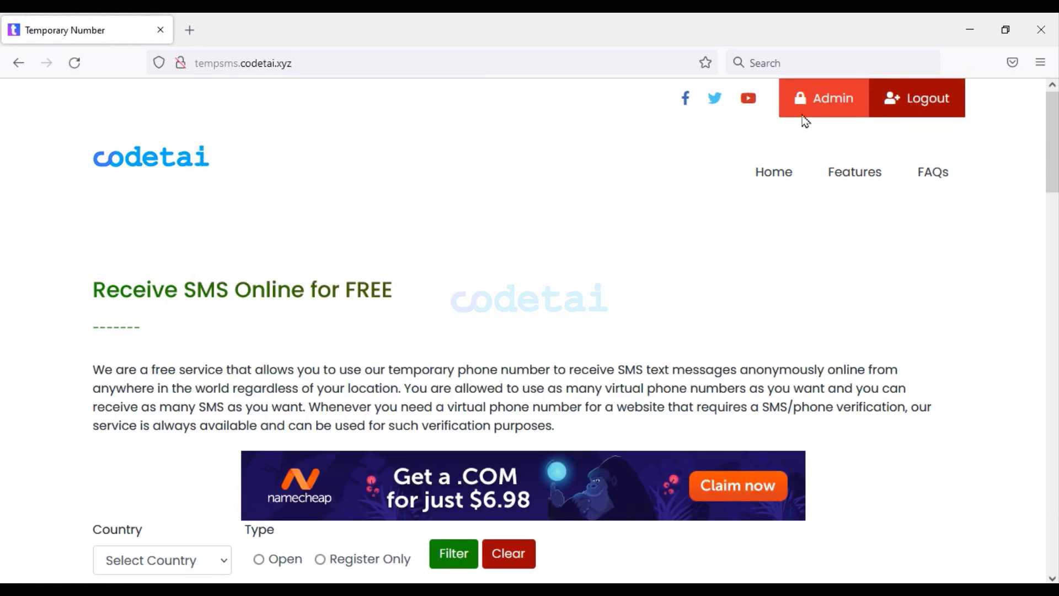
pyautogui.click(807, 111)
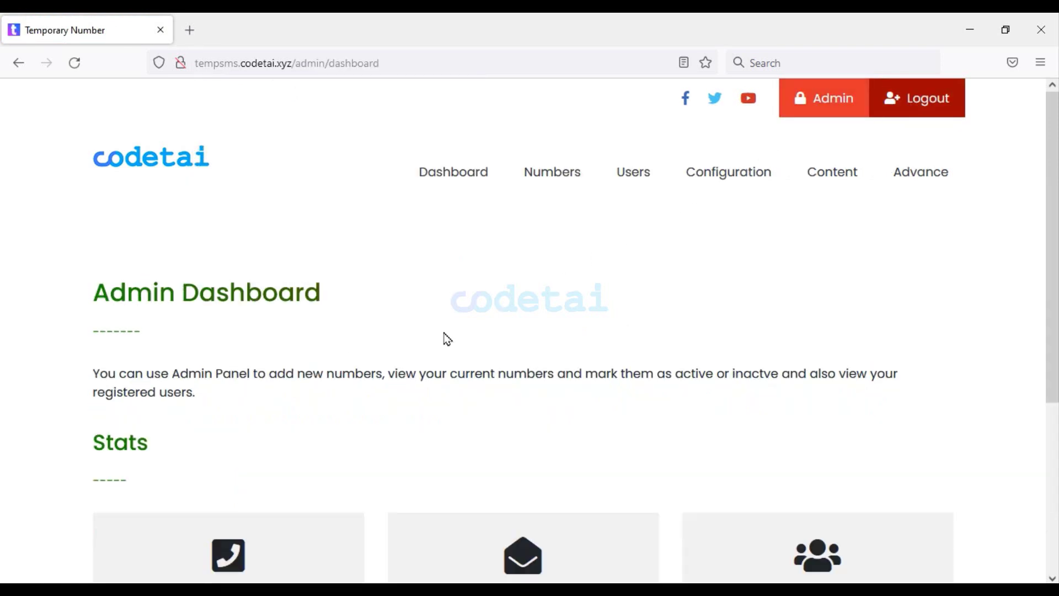
pyautogui.scroll(-5, 442, 338)
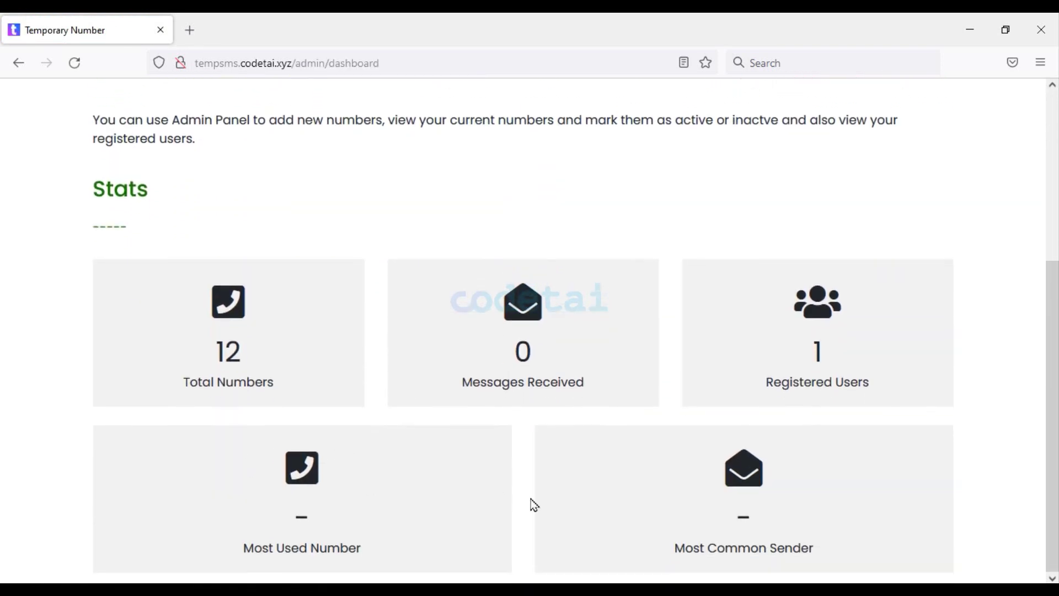
pyautogui.scroll(5, 534, 505)
pyautogui.click(552, 182)
# - Add an India number of type Open with the new phone number and submit it
pyautogui.click(441, 279)
pyautogui.press('i')
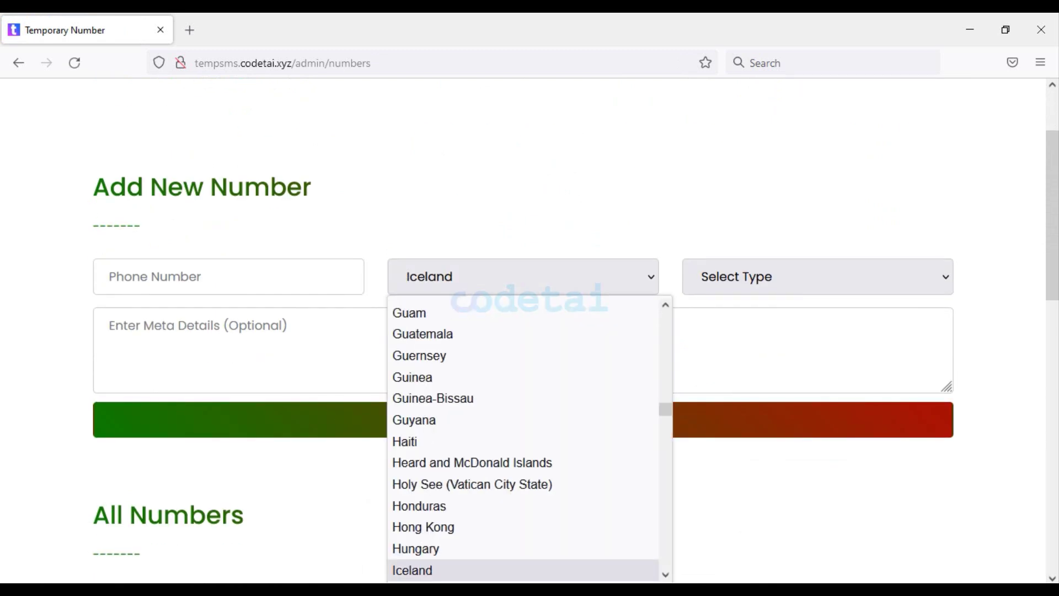
pyautogui.press('Down')
pyautogui.press('Down')
pyautogui.click(450, 549)
pyautogui.click(763, 297)
pyautogui.click(764, 331)
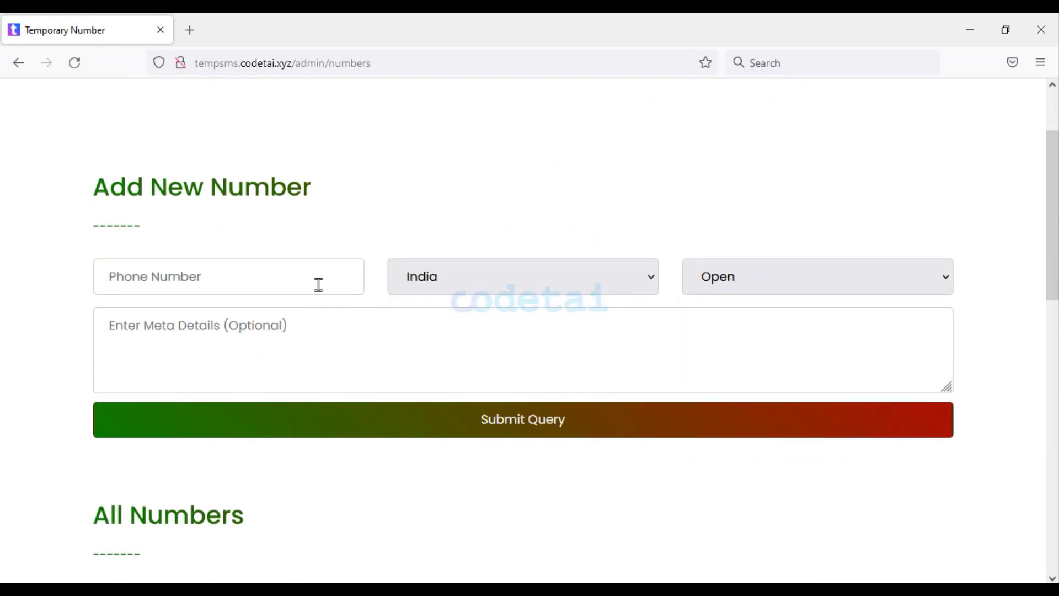
pyautogui.click(319, 285)
pyautogui.click(359, 432)
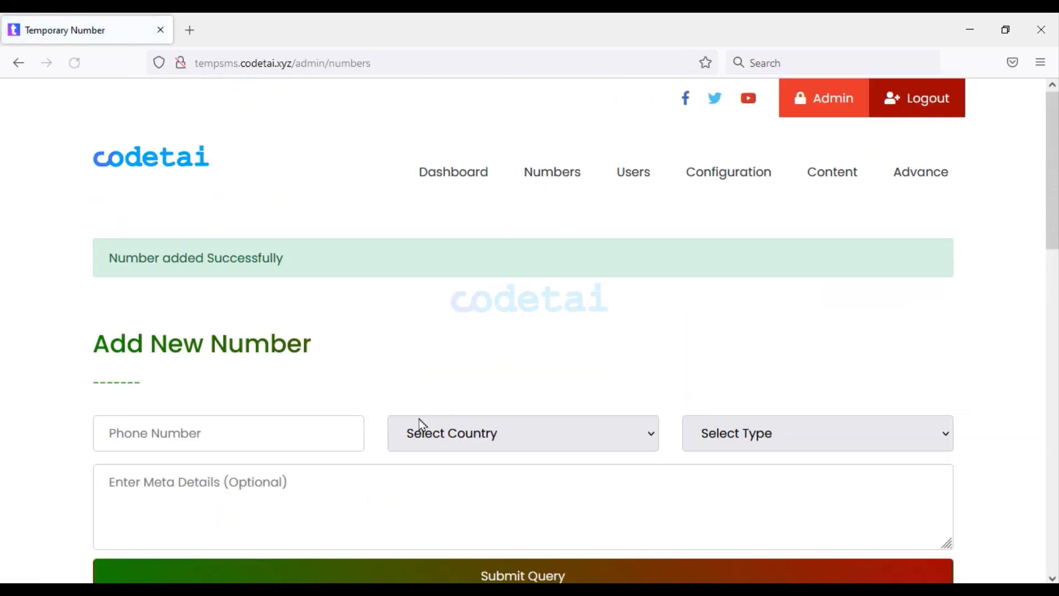
# - Check the 'Number added Successfully' confirmation and look over the available number types
pyautogui.scroll(-10, 422, 425)
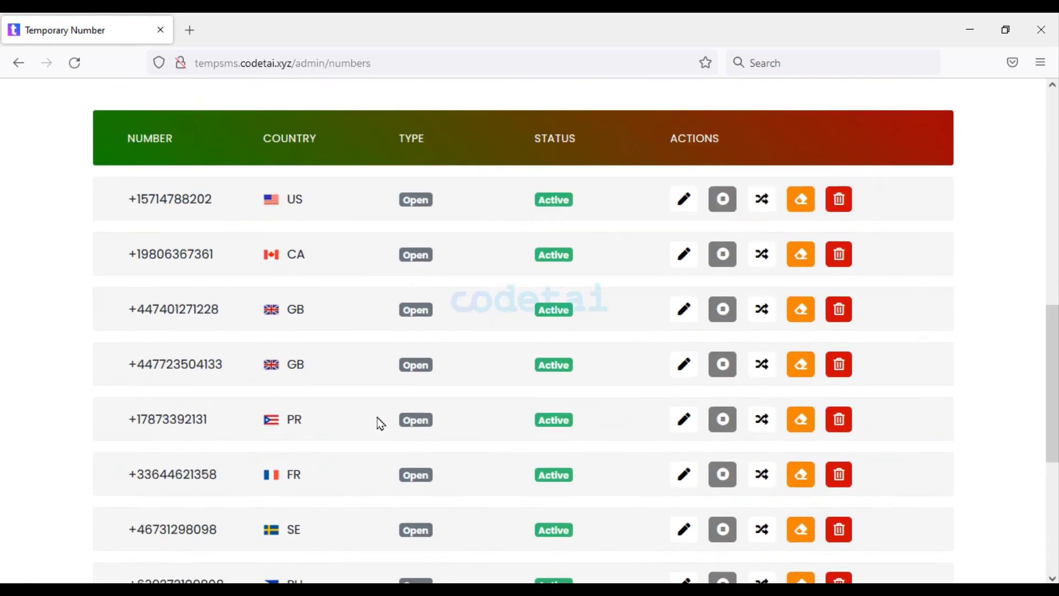
pyautogui.scroll(-5, 343, 458)
pyautogui.scroll(15, 552, 453)
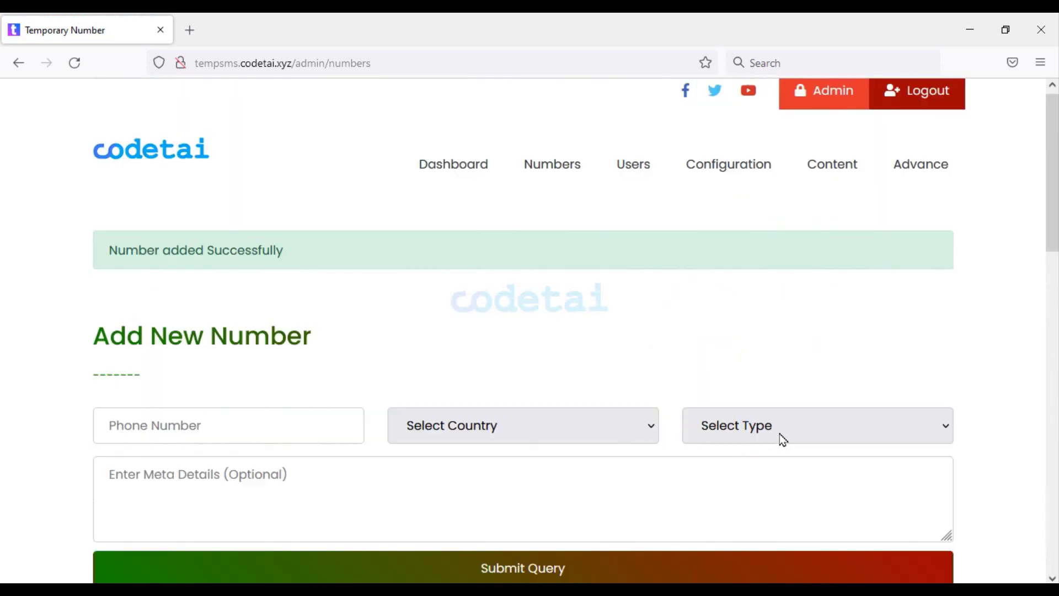
pyautogui.click(780, 433)
# - Close the type list and look at the registered users and site configuration pages
pyautogui.click(668, 346)
pyautogui.click(634, 164)
pyautogui.click(726, 165)
pyautogui.scroll(-3, 562, 478)
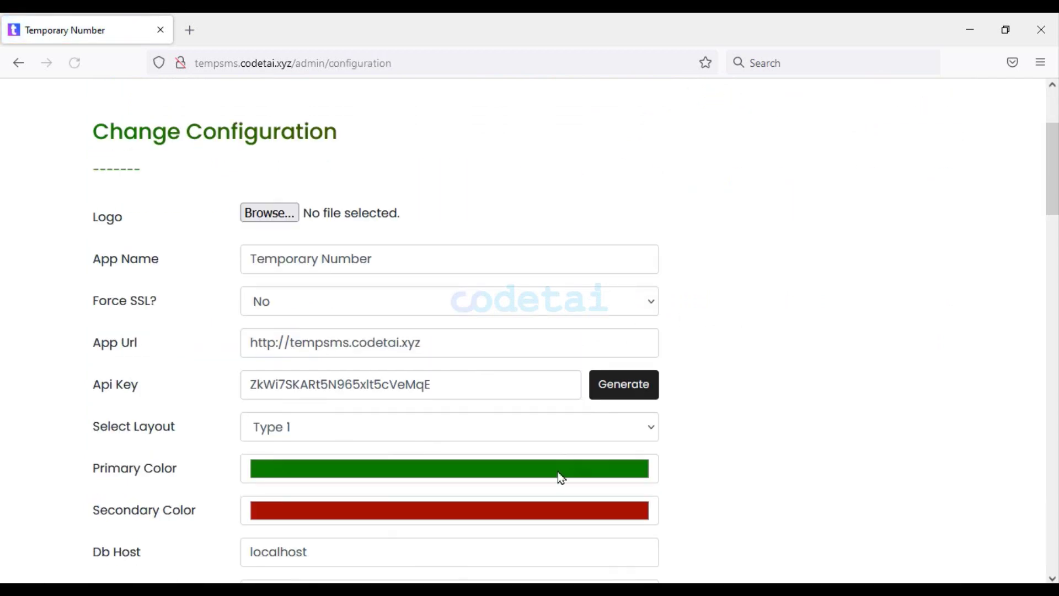
pyautogui.scroll(3, 778, 397)
# - Check the custom pages and widget code pages, then scroll the public home page's country cards
pyautogui.moveTo(839, 182)
pyautogui.click(832, 210)
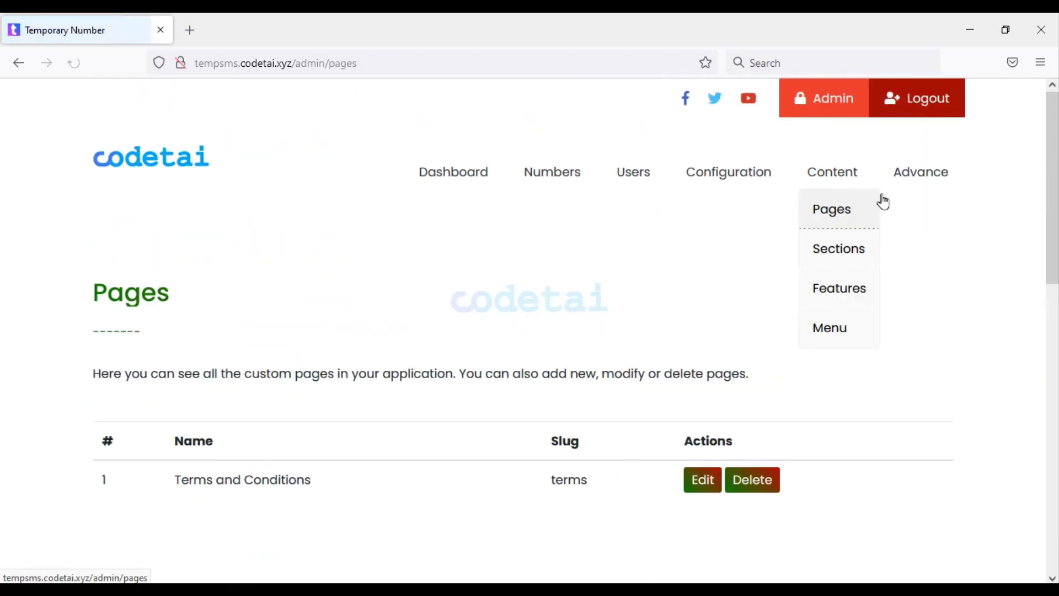
pyautogui.click(913, 209)
pyautogui.scroll(3, 568, 352)
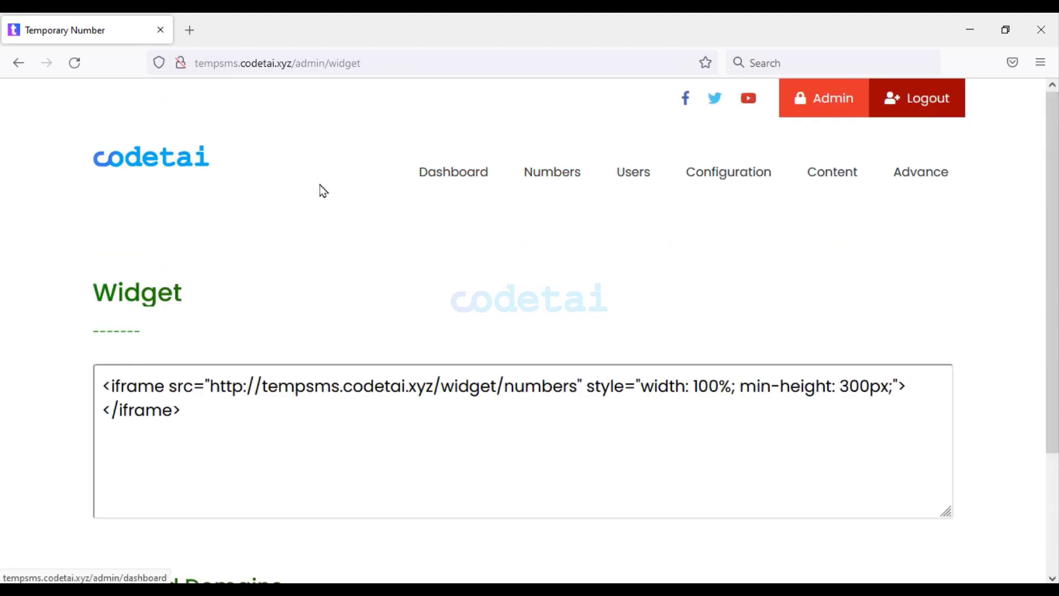
pyautogui.click(321, 190)
pyautogui.scroll(-8, 431, 438)
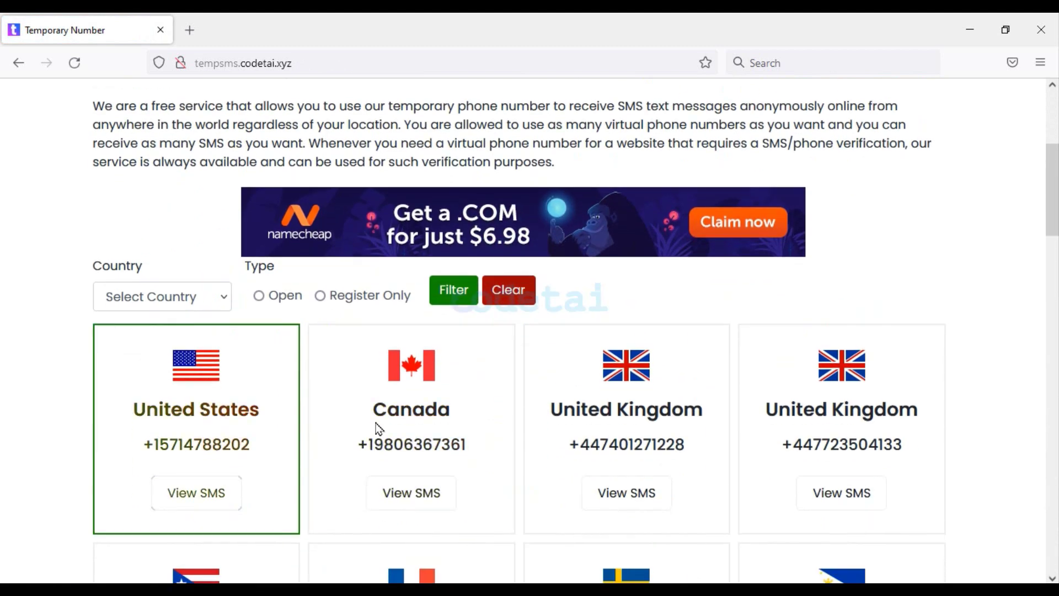
pyautogui.scroll(-2, 736, 480)
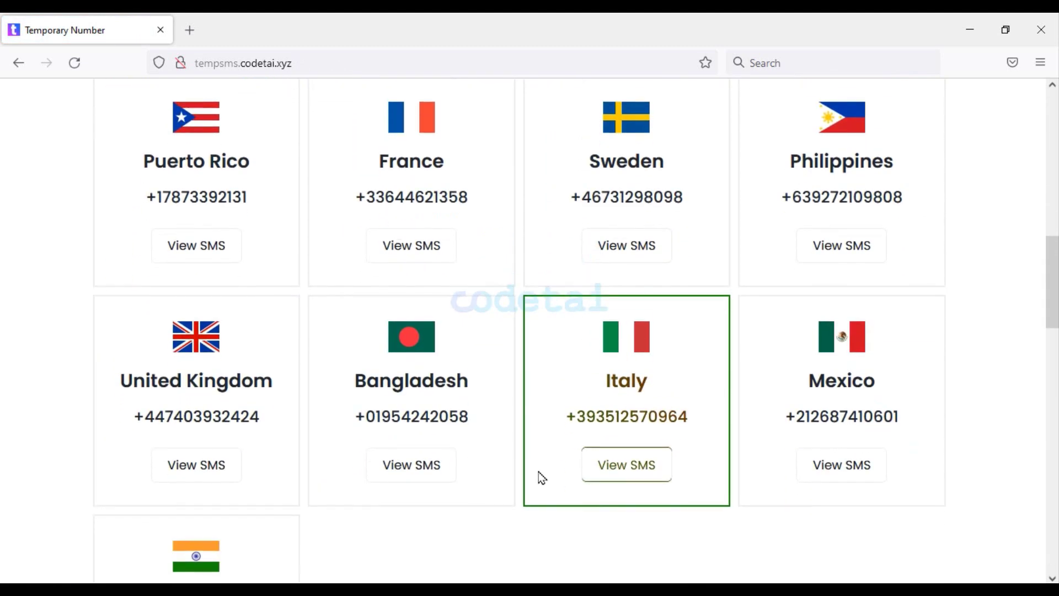
pyautogui.scroll(-1, 673, 505)
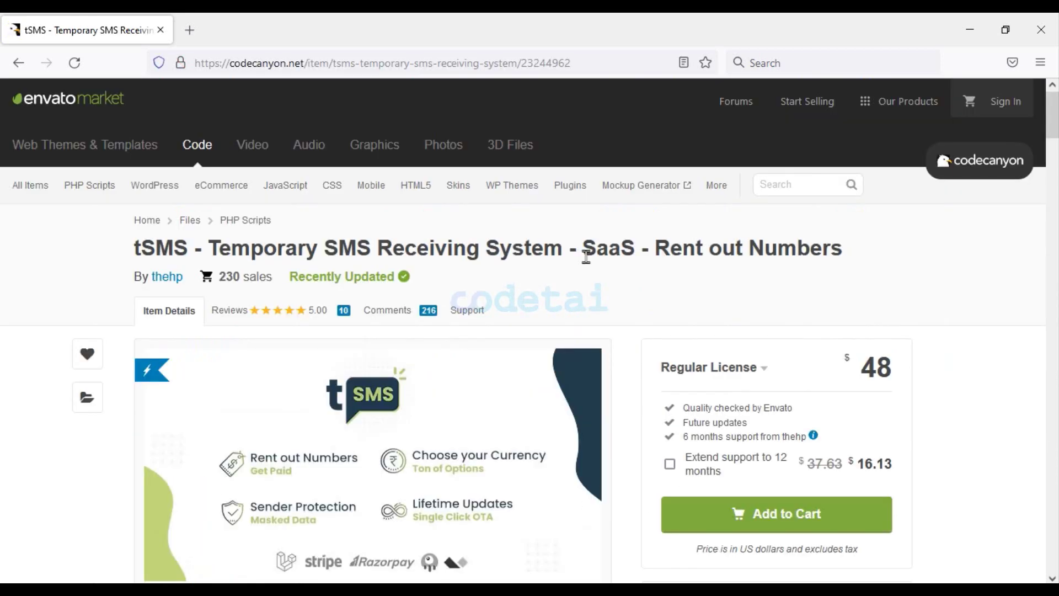
# - Scroll the tSMS description to its Requirements and change log, then bring up Envato Sign In
pyautogui.scroll(-3, 585, 259)
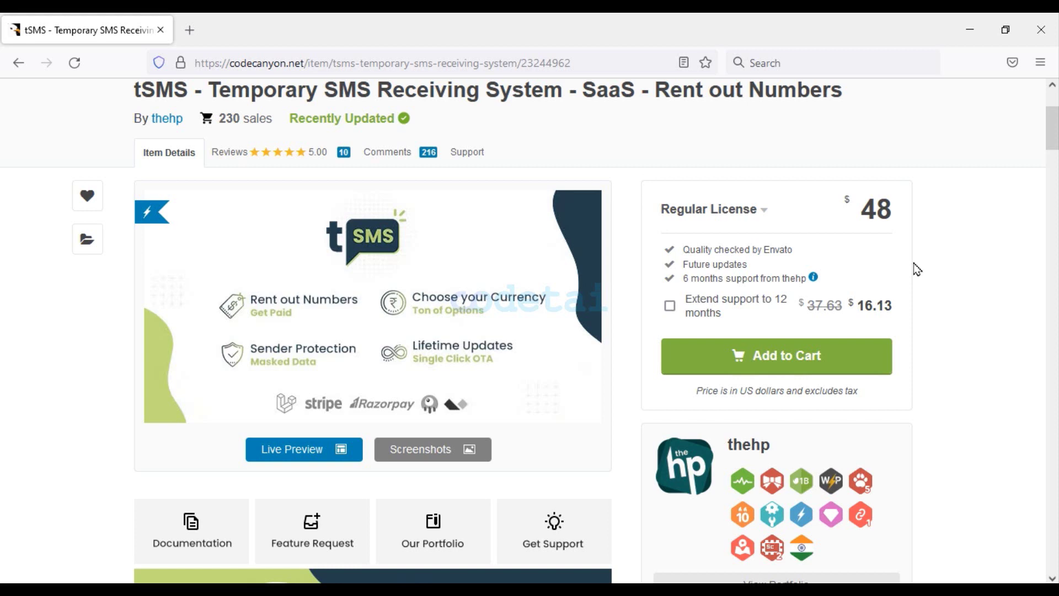
pyautogui.scroll(-7, 717, 377)
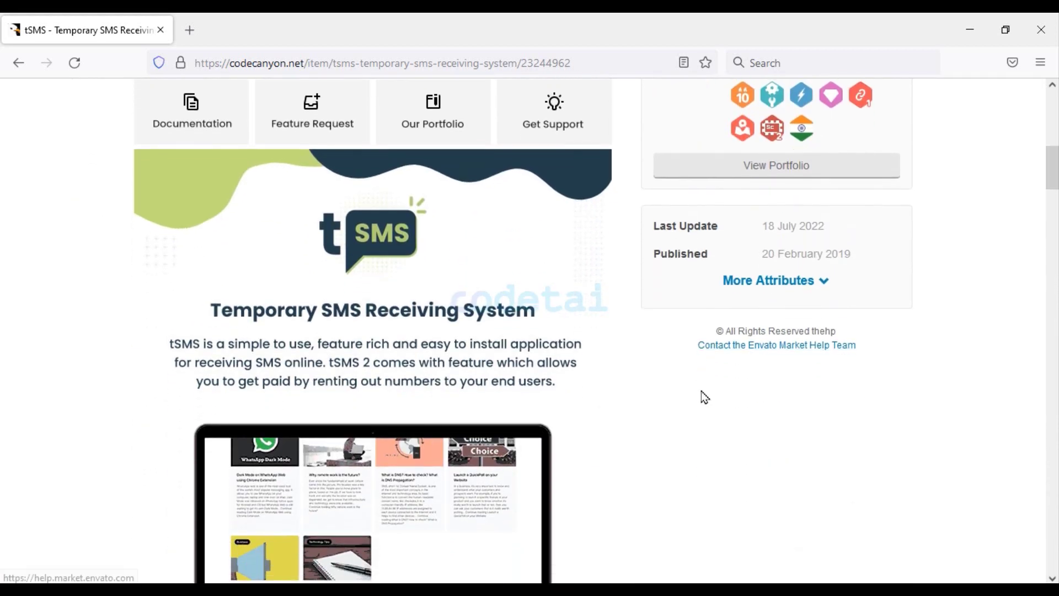
pyautogui.scroll(-3, 701, 391)
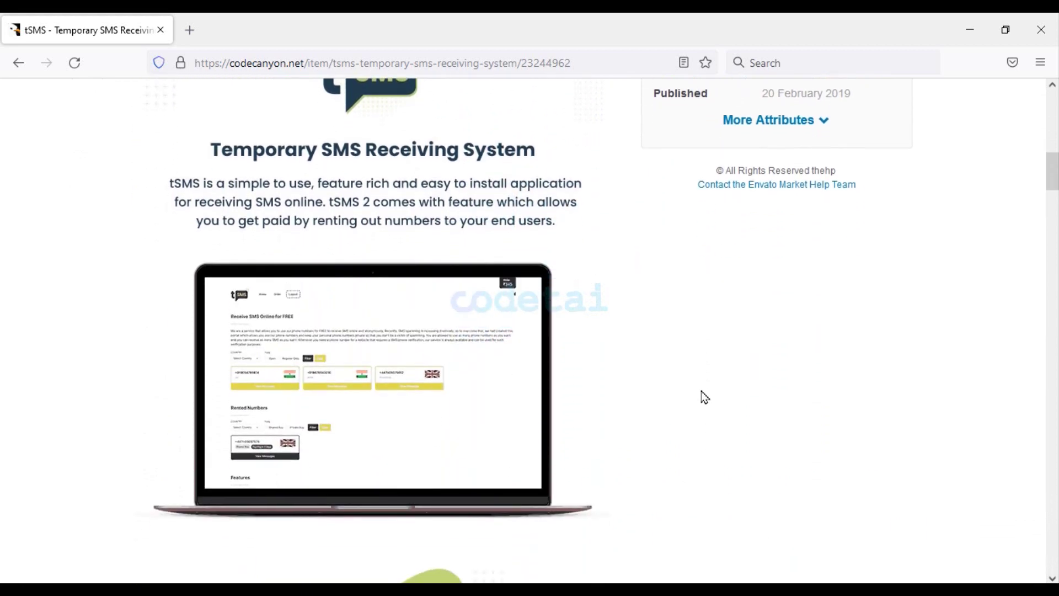
pyautogui.scroll(-9, 704, 396)
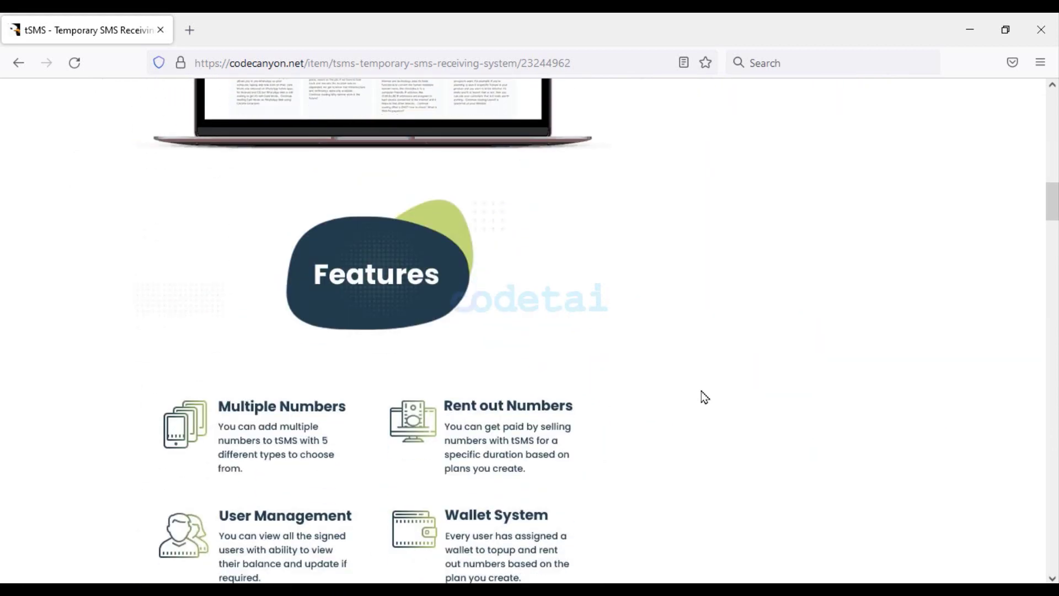
pyautogui.scroll(-12, 704, 396)
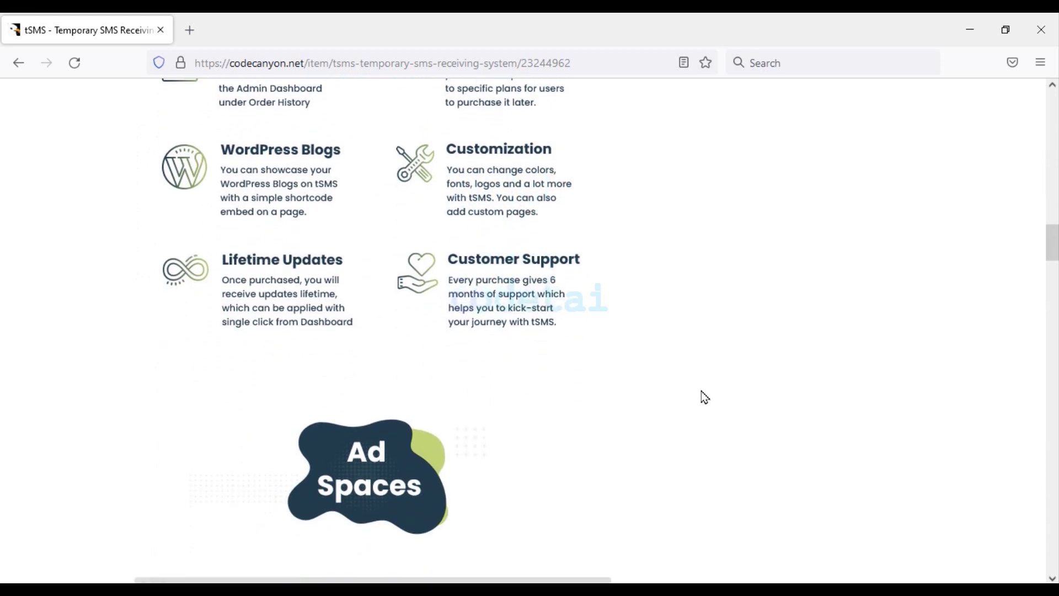
pyautogui.scroll(-19, 704, 396)
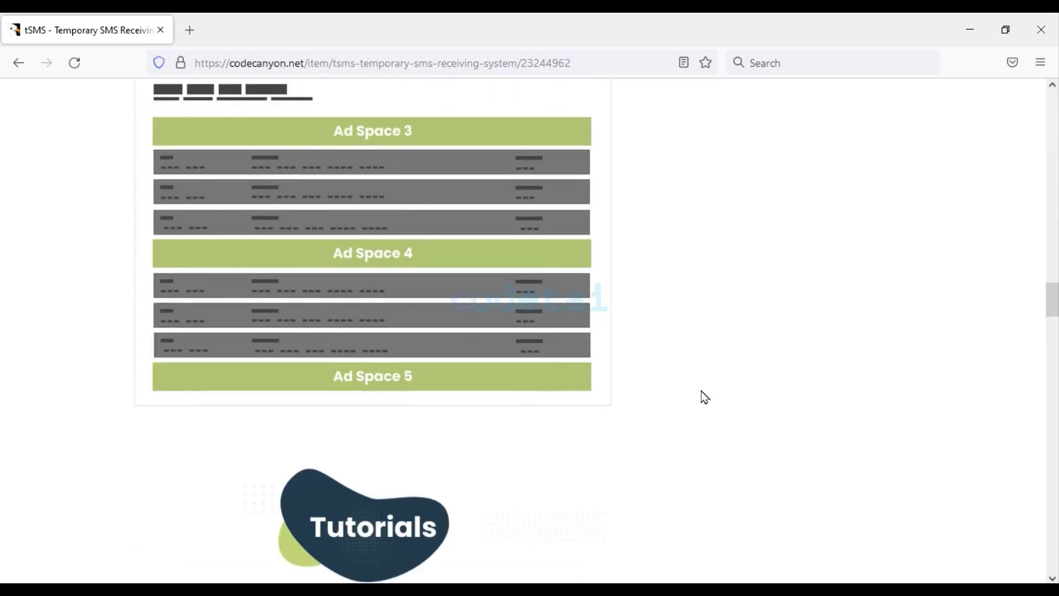
pyautogui.scroll(-6, 705, 396)
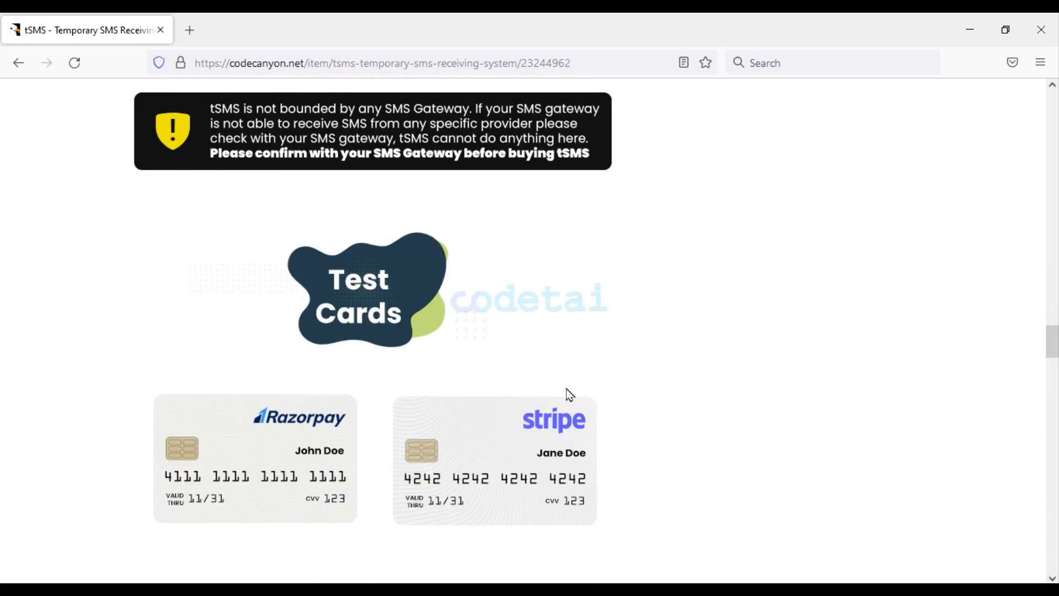
pyautogui.scroll(-14, 570, 402)
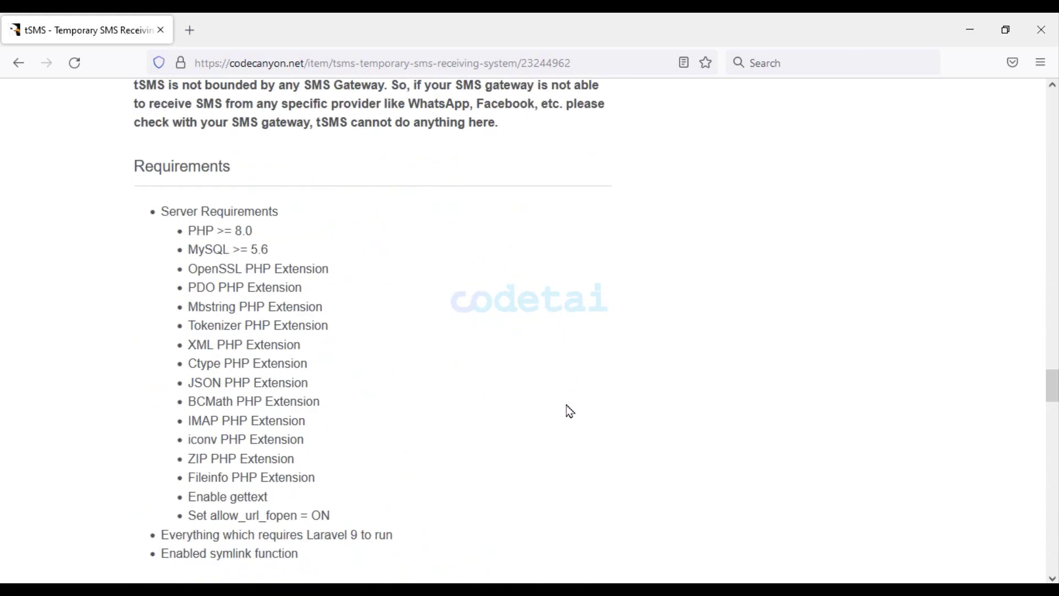
pyautogui.scroll(-5, 570, 411)
pyautogui.scroll(6, 570, 411)
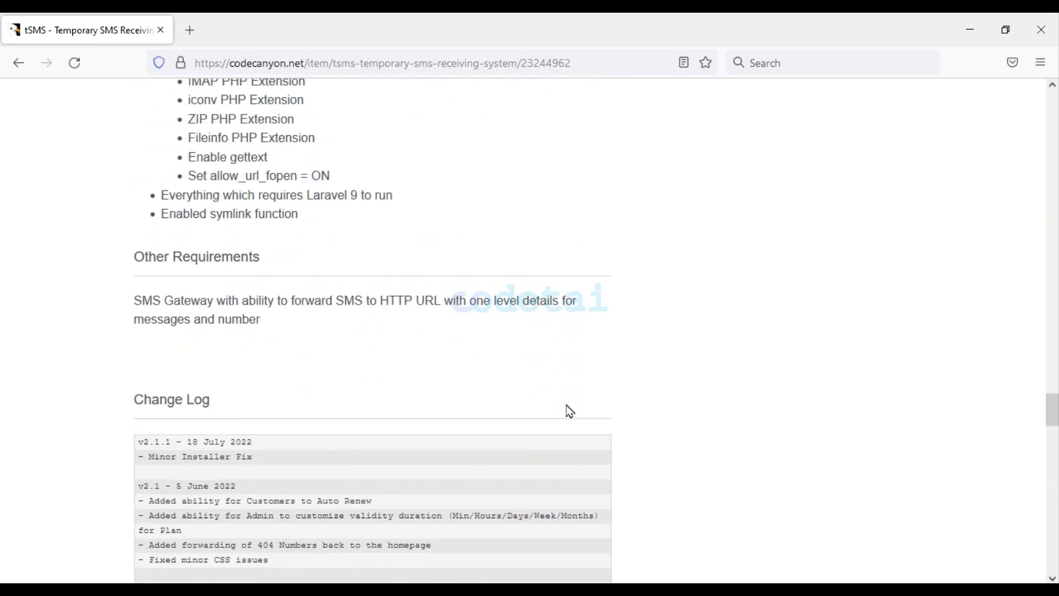
pyautogui.scroll(20, 570, 411)
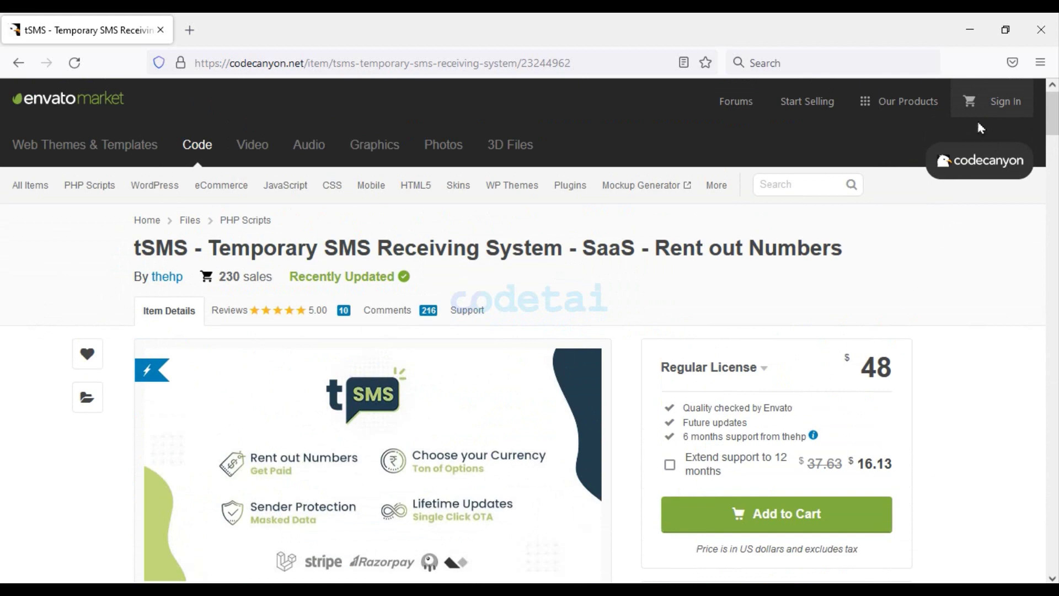
pyautogui.click(974, 102)
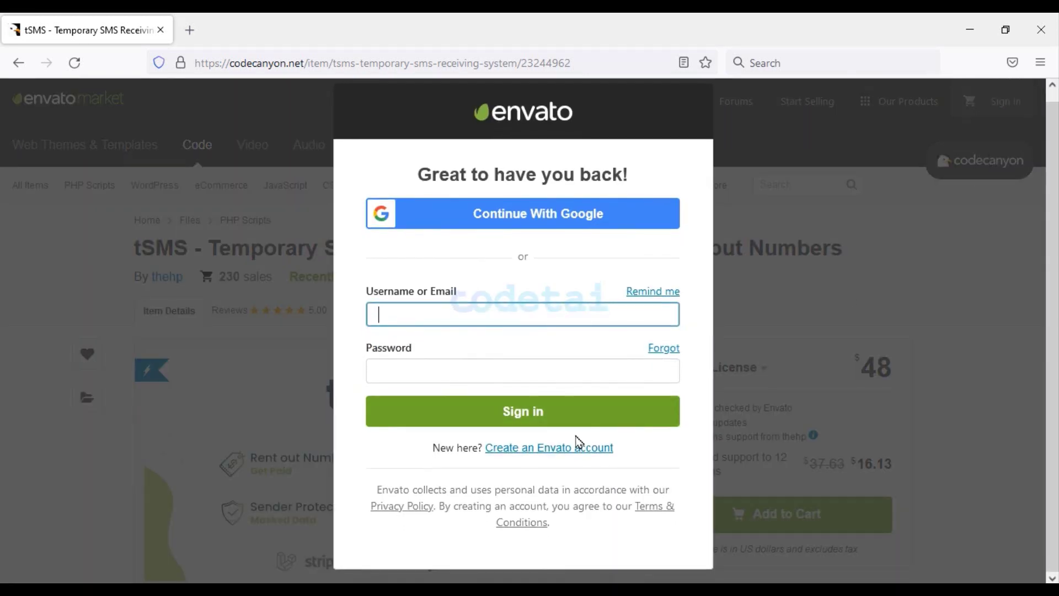
# - Sign in to Envato with the account username and password, declining Firefox's offer to save the login
pyautogui.click(575, 448)
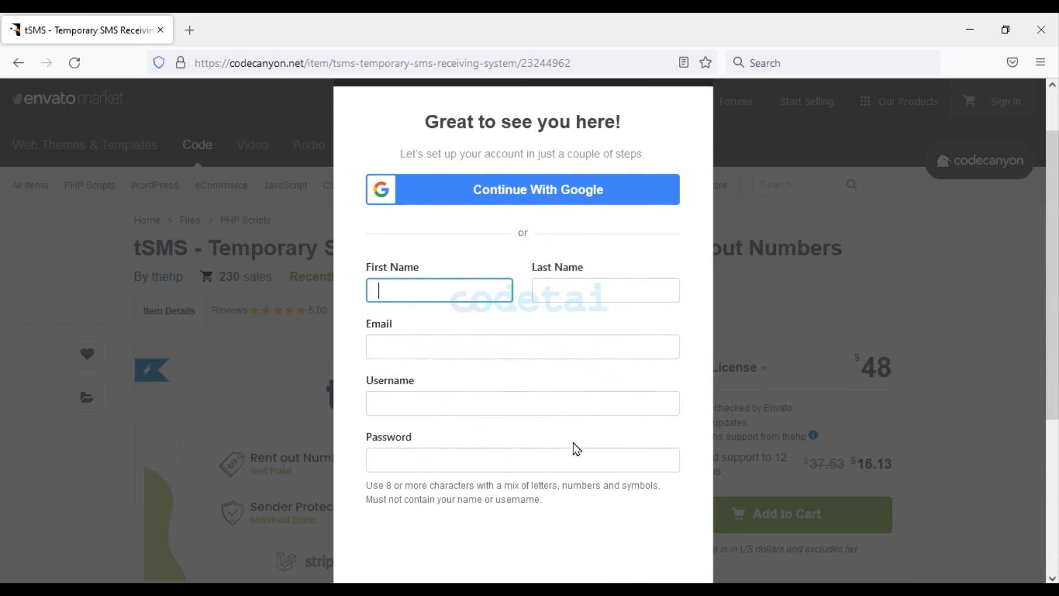
pyautogui.scroll(-5, 615, 397)
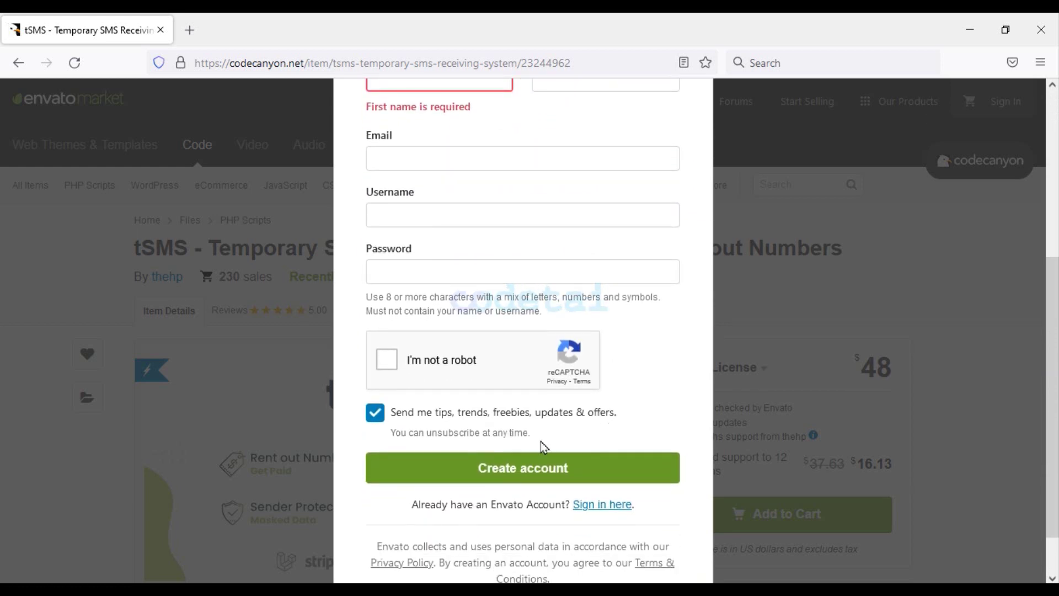
pyautogui.scroll(4, 529, 327)
pyautogui.scroll(-5, 565, 368)
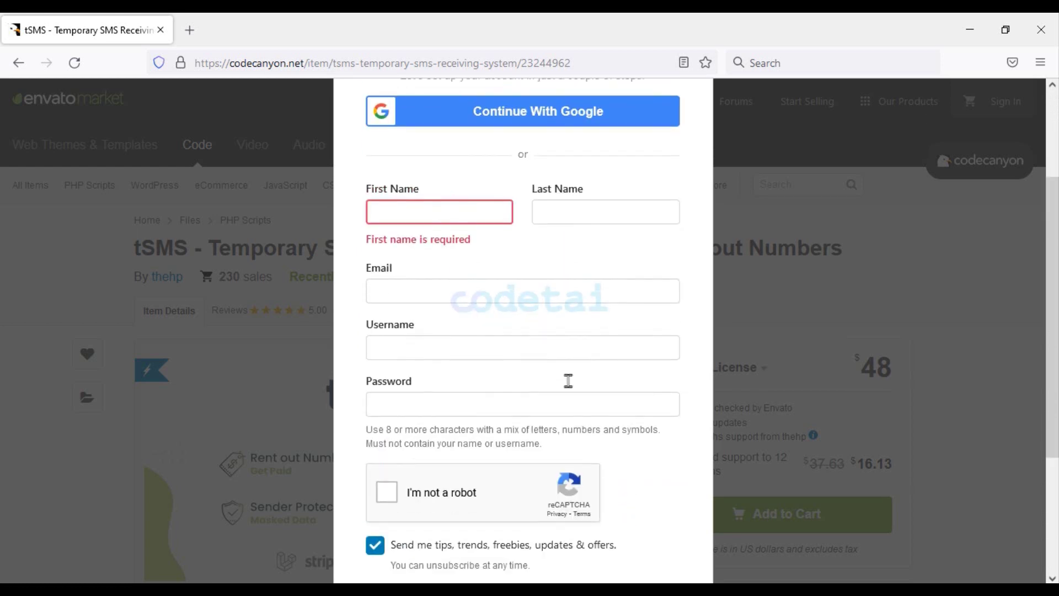
pyautogui.click(610, 458)
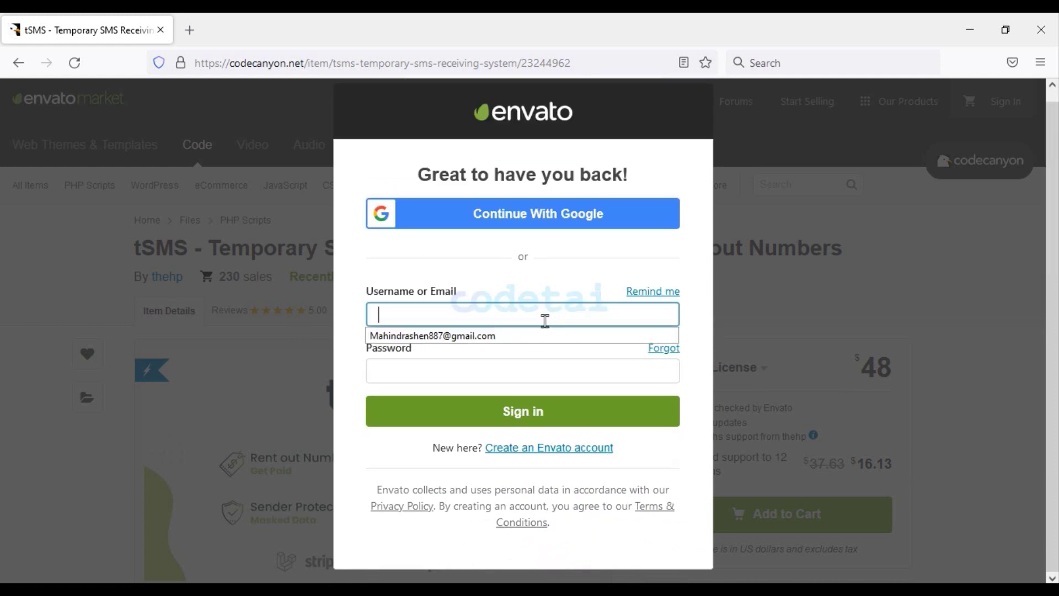
pyautogui.write('codetai')
pyautogui.press('Tab')
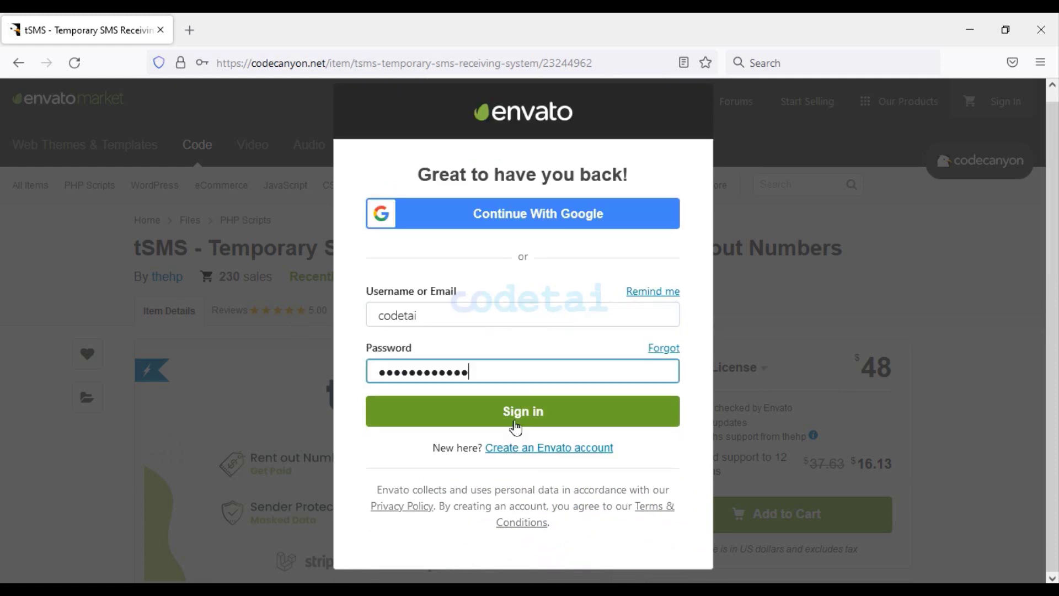
pyautogui.click(516, 422)
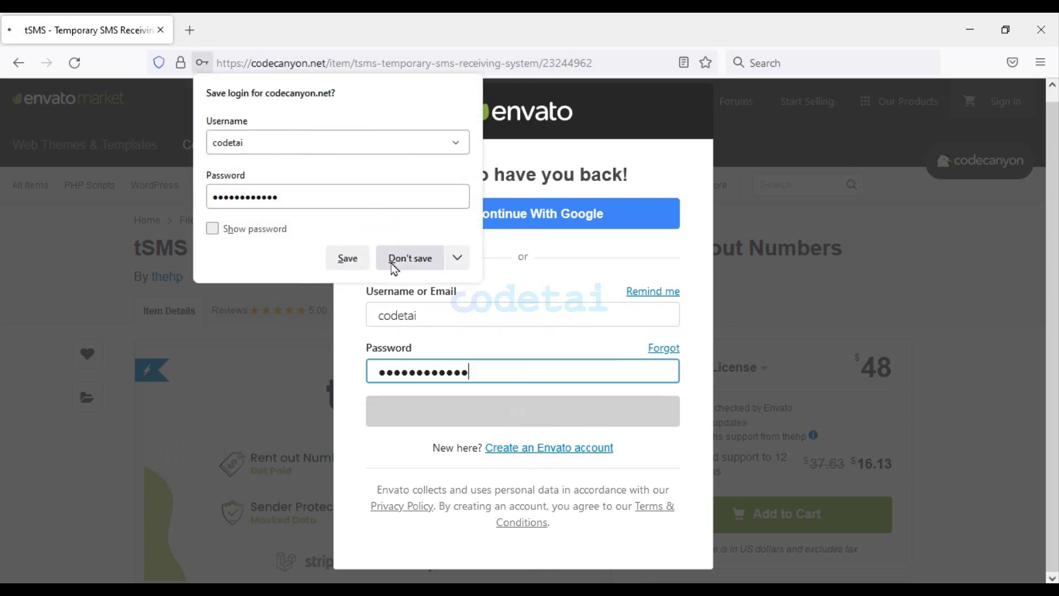
pyautogui.click(410, 258)
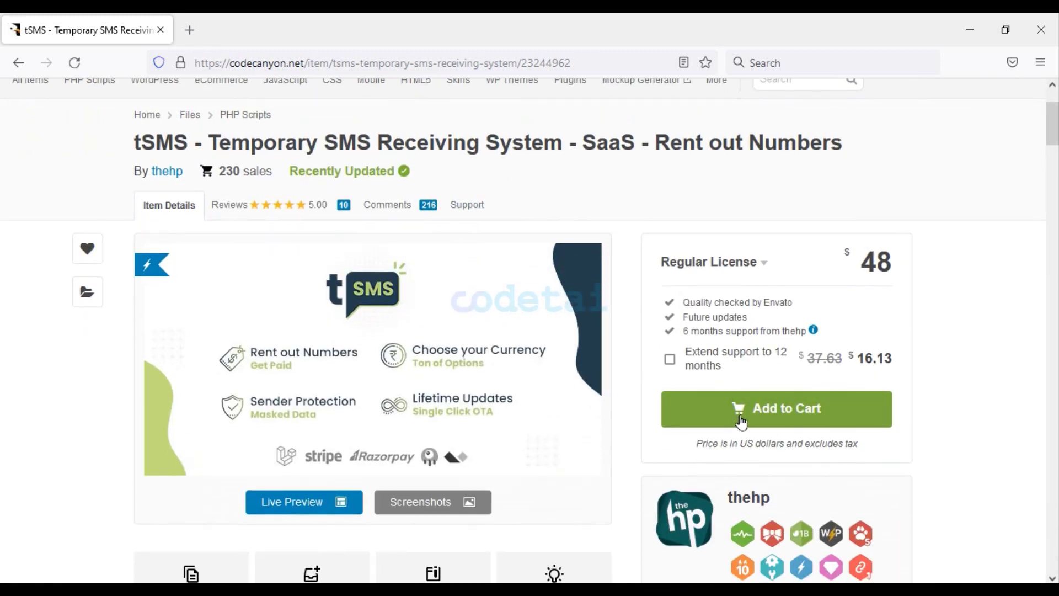
# - Add tSMS to the cart and go to checkout, totalling US$ 52.27 with tax
pyautogui.click(741, 421)
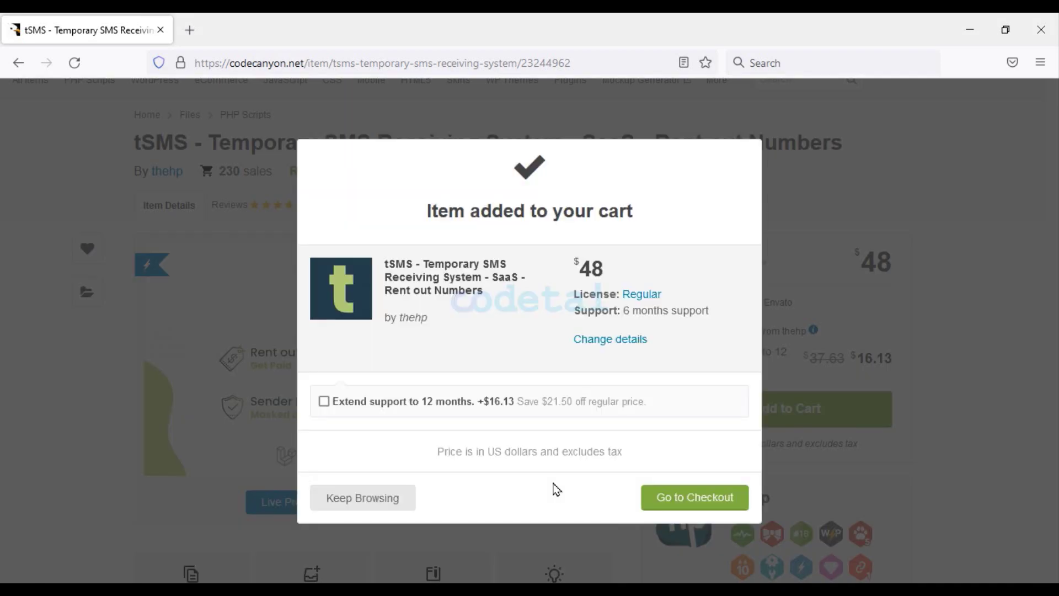
pyautogui.click(665, 499)
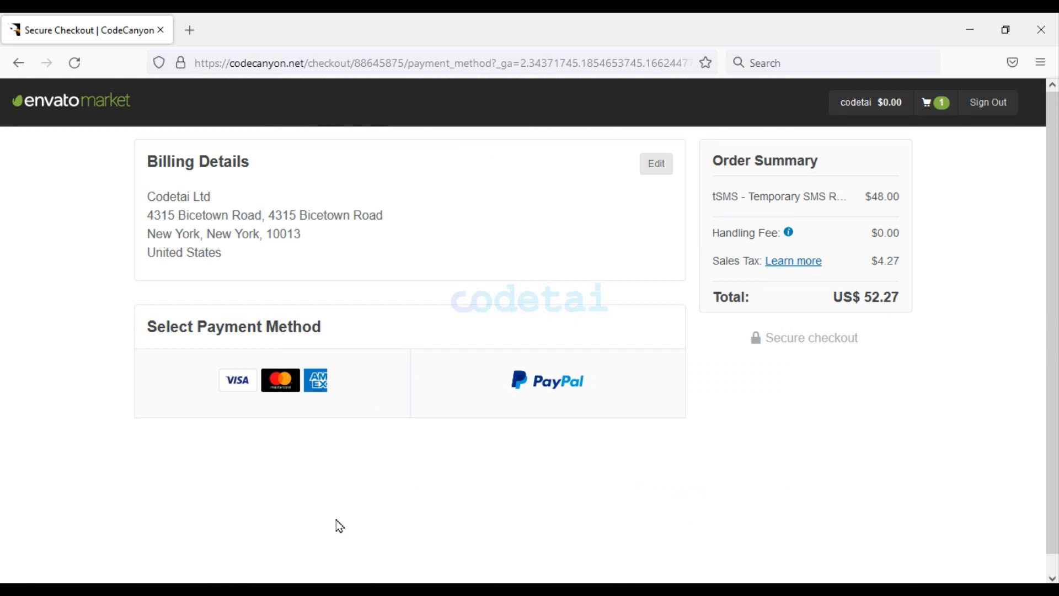
# - Pay the US$54.45 order with PayPal instead of card
pyautogui.click(298, 398)
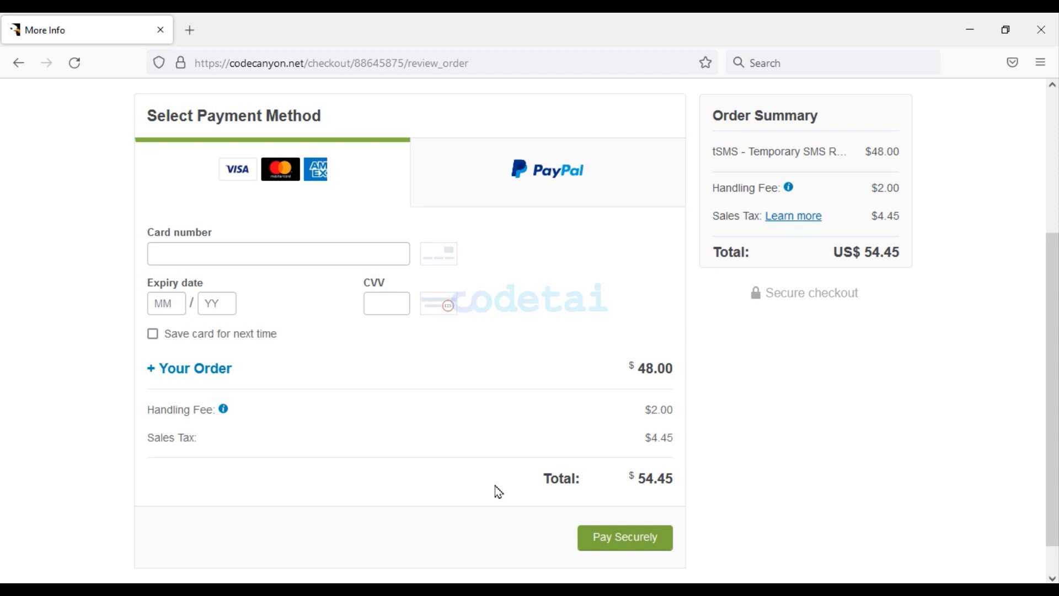
pyautogui.click(557, 182)
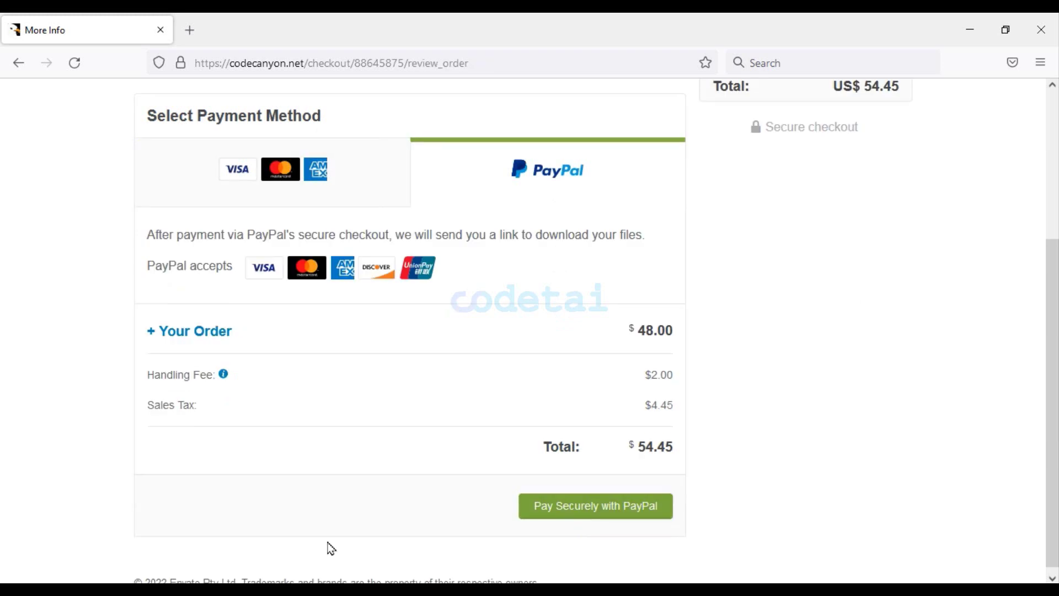
pyautogui.click(581, 513)
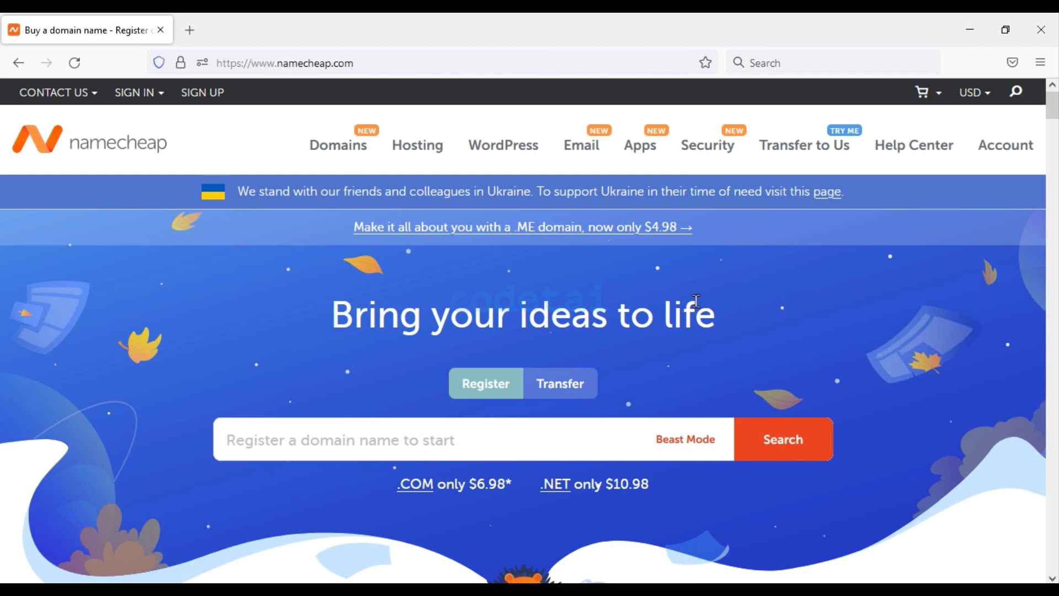
# - Scroll through the Namecheap home page, then choose Shared Hosting from the Hosting menu
pyautogui.scroll(-5, 696, 301)
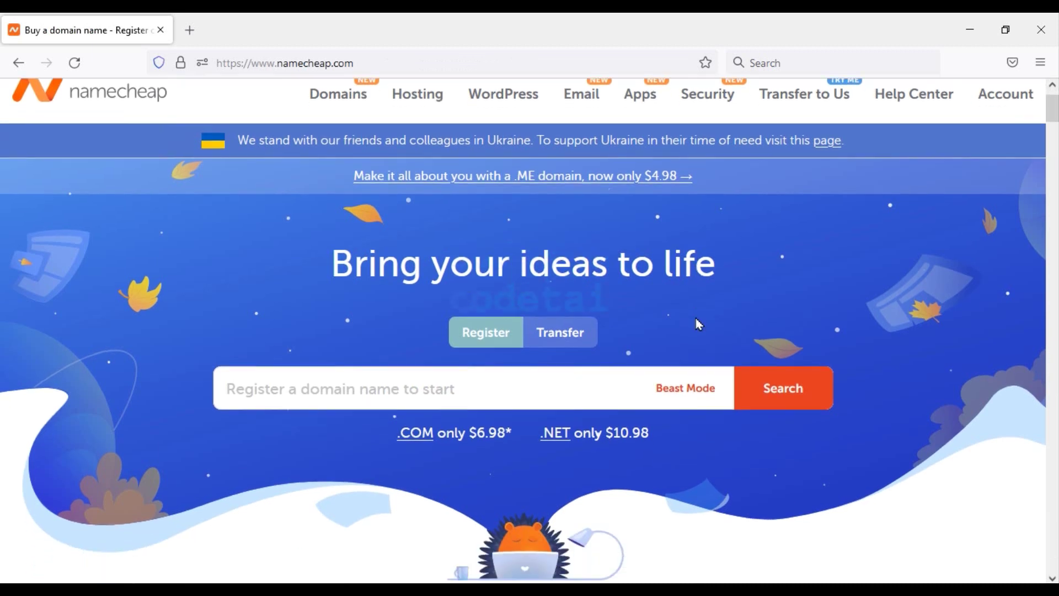
pyautogui.scroll(-3, 696, 336)
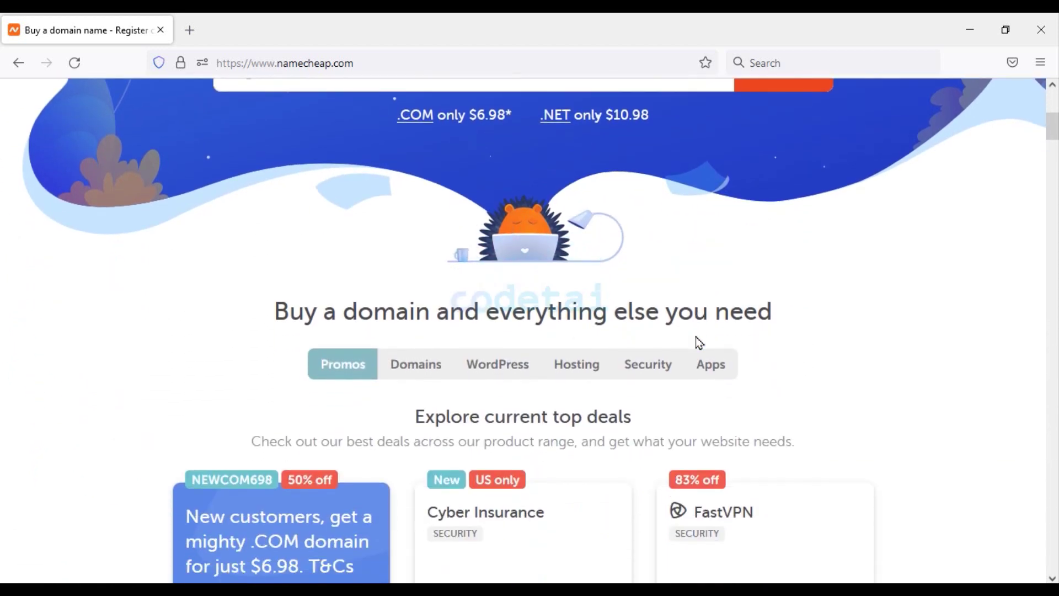
pyautogui.scroll(-7, 696, 337)
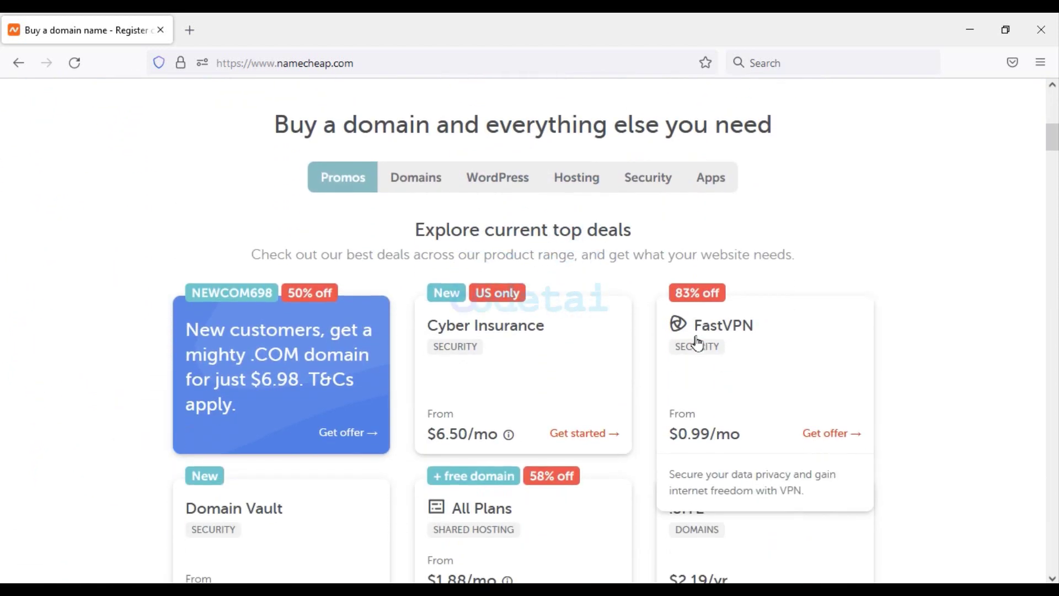
pyautogui.scroll(-2, 698, 343)
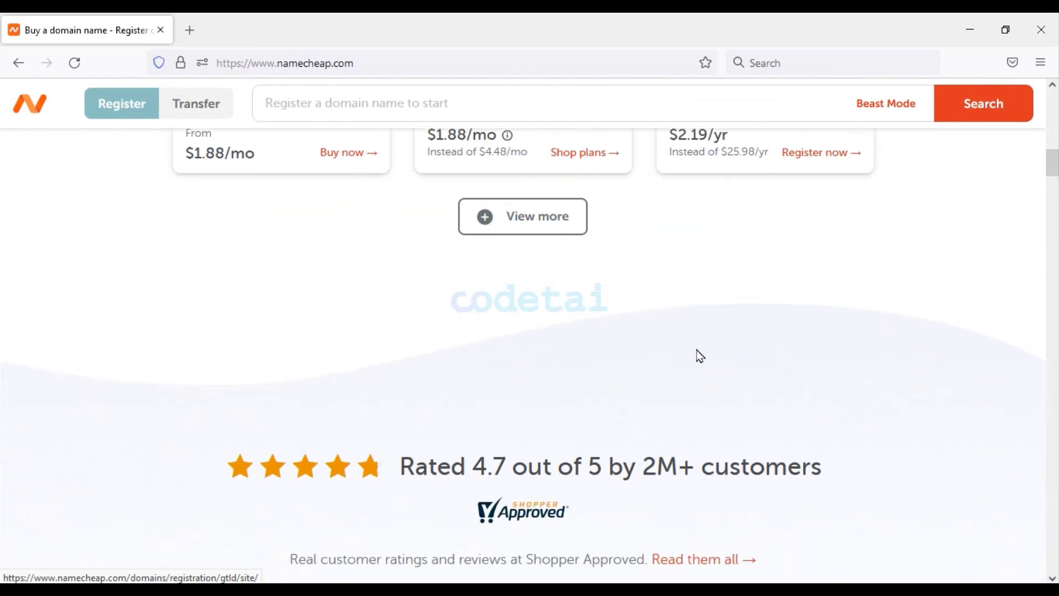
pyautogui.scroll(-4, 697, 353)
pyautogui.scroll(-13, 698, 358)
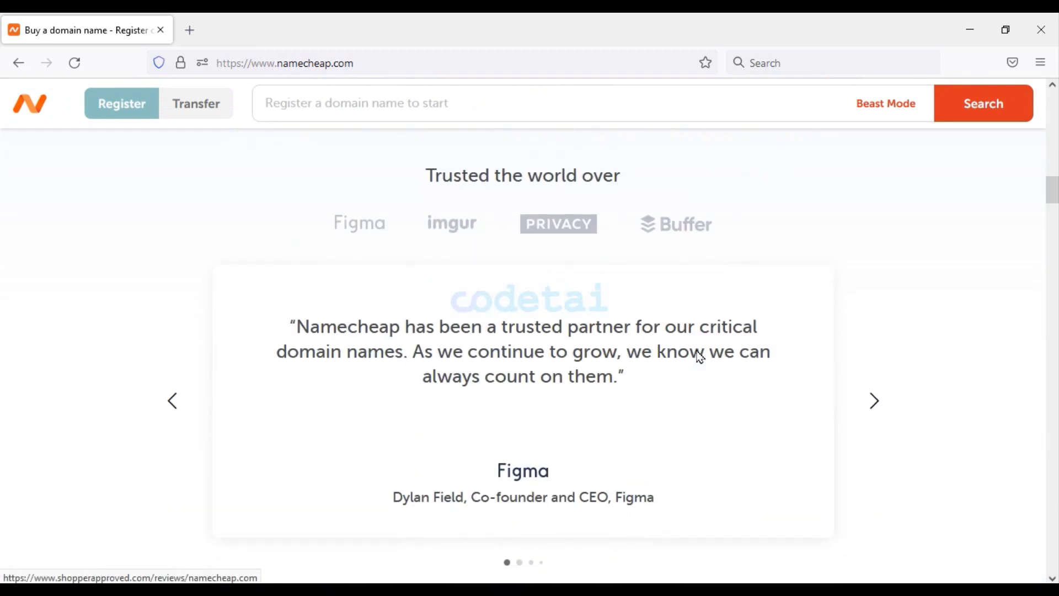
pyautogui.scroll(-10, 700, 357)
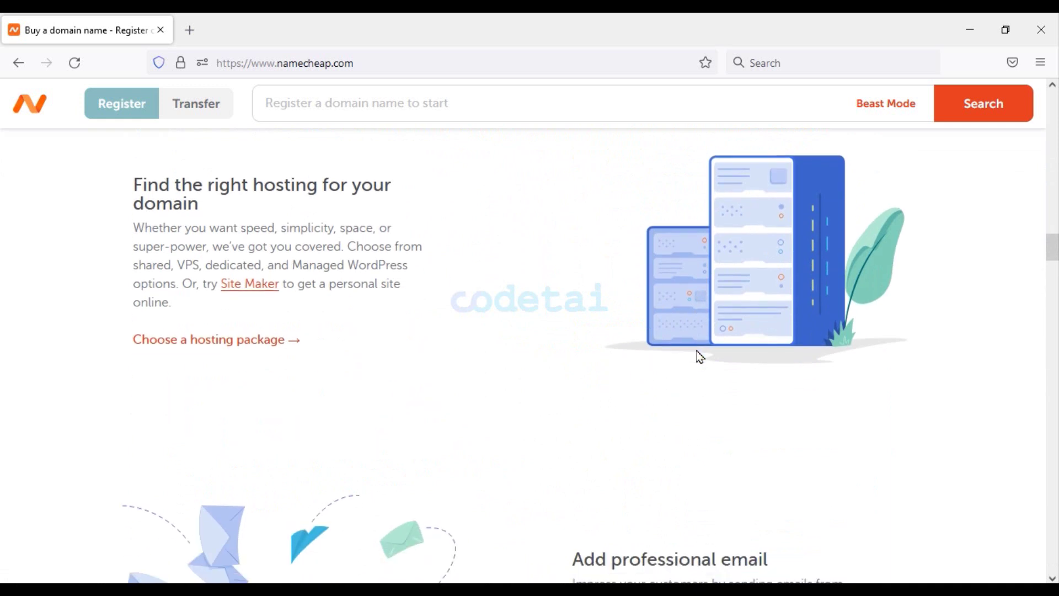
pyautogui.scroll(-2, 655, 357)
pyautogui.scroll(-8, 613, 483)
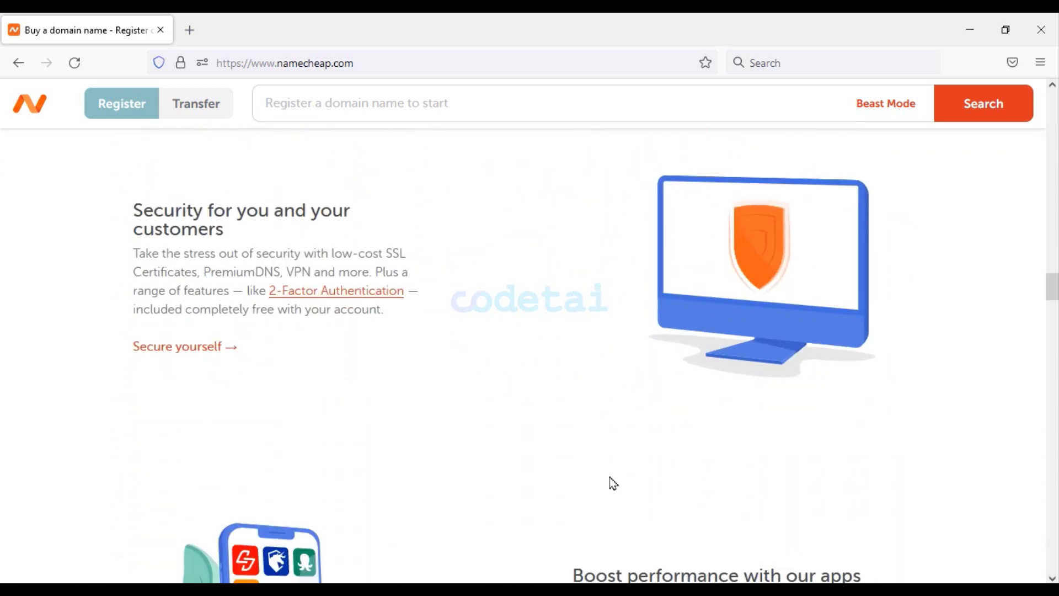
pyautogui.scroll(11, 610, 480)
pyautogui.scroll(10, 613, 472)
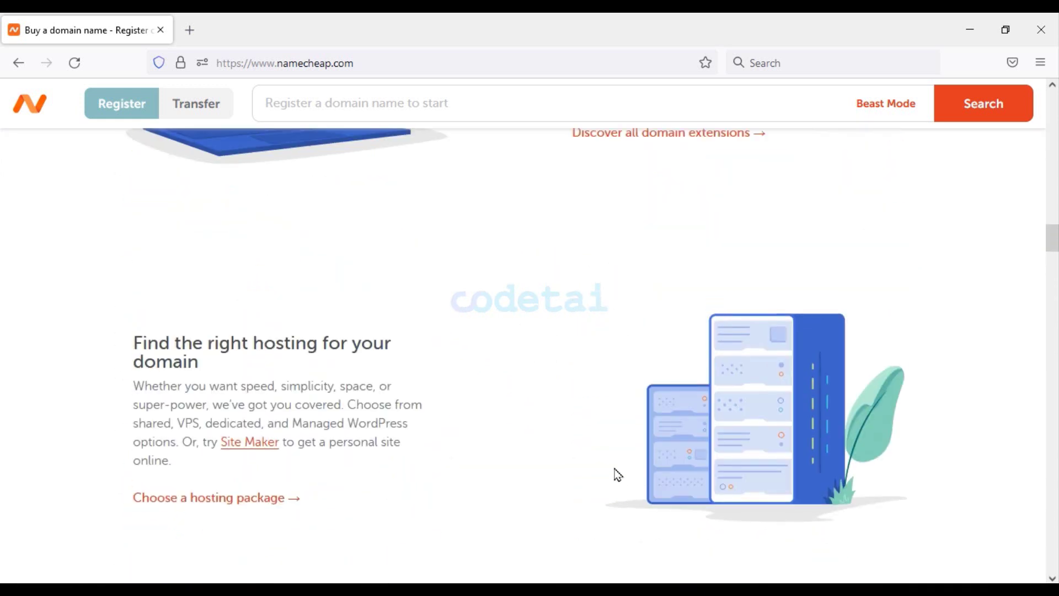
pyautogui.scroll(10, 617, 467)
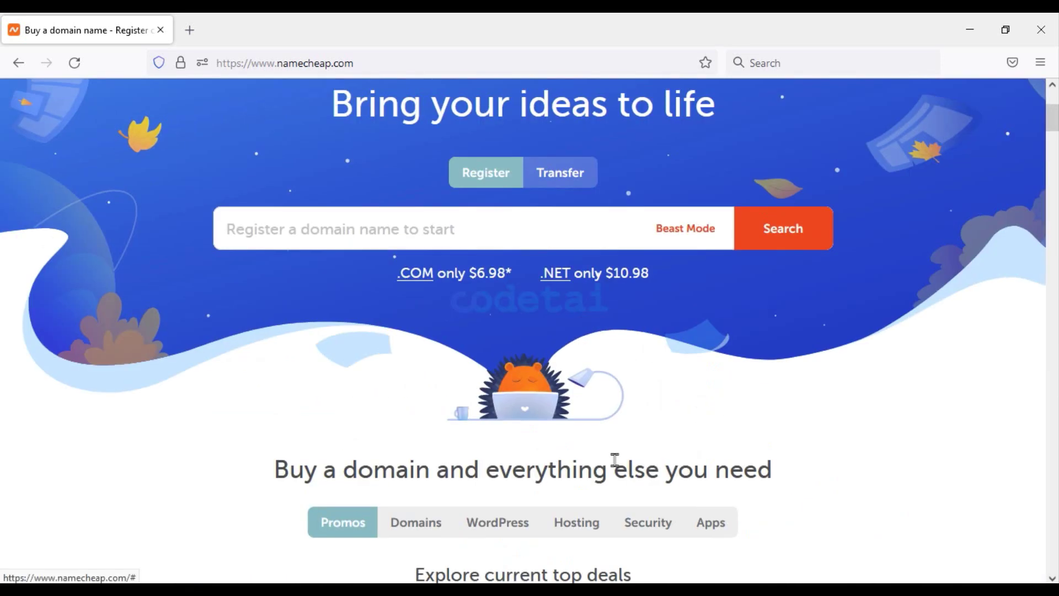
pyautogui.moveTo(484, 154)
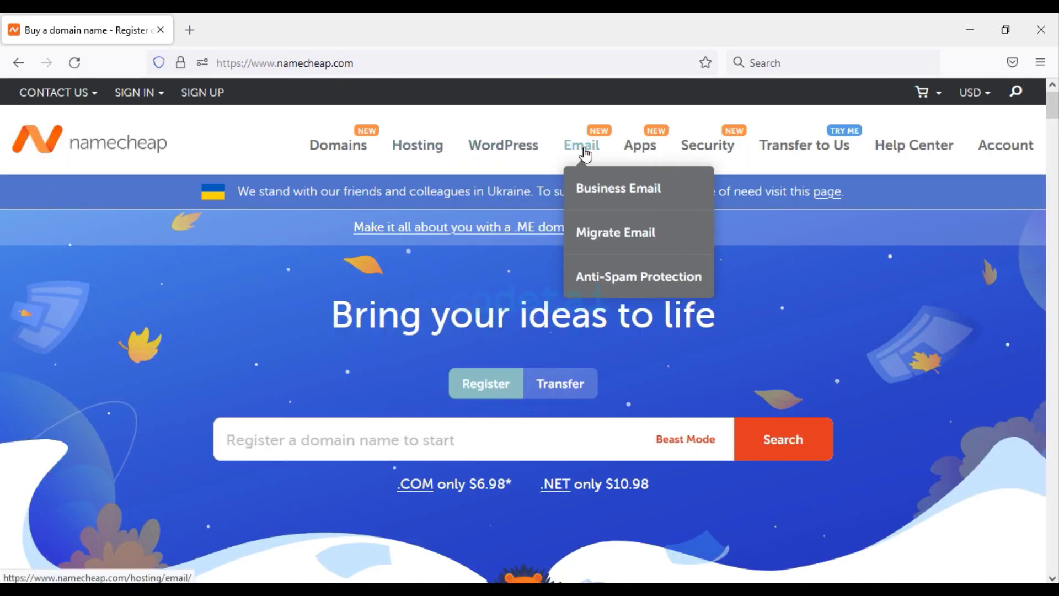
pyautogui.moveTo(723, 157)
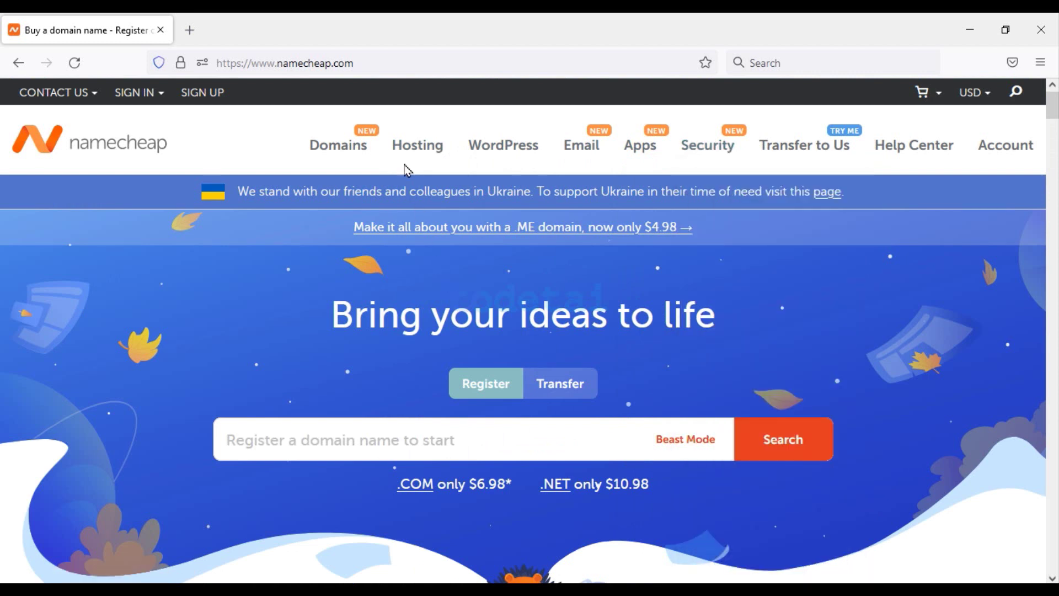
pyautogui.moveTo(396, 140)
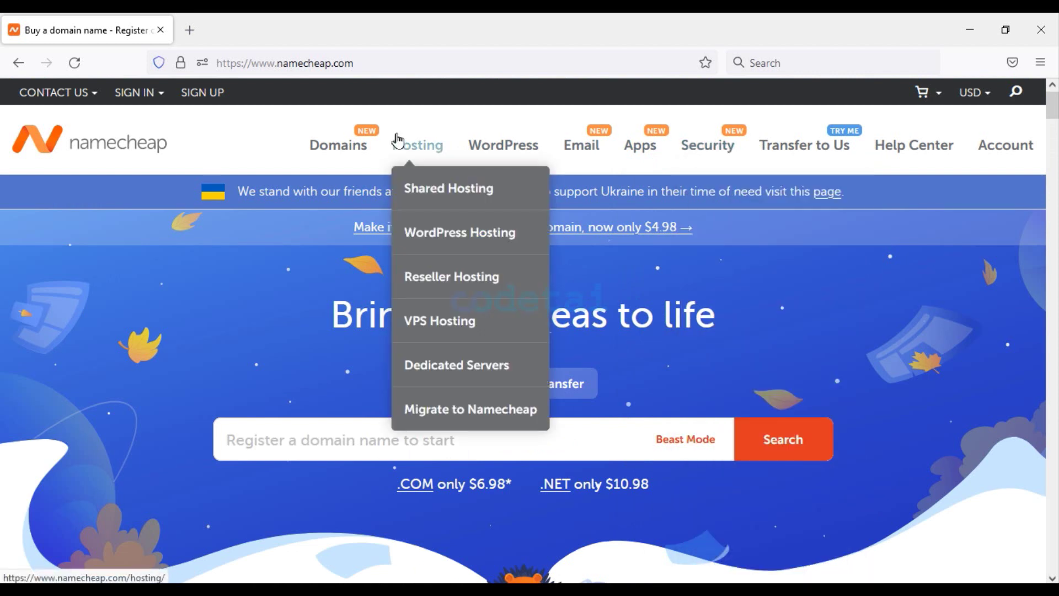
pyautogui.click(432, 188)
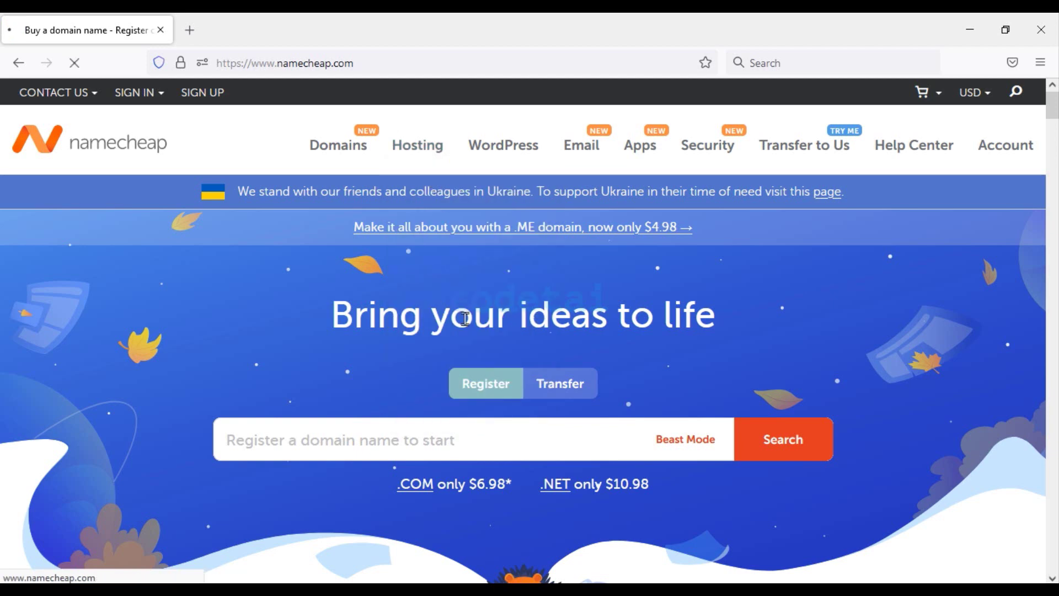
# - View Monthly and 2 Years prices, return to Yearly, and order Stellar Plus at $37.88
pyautogui.scroll(-4, 469, 320)
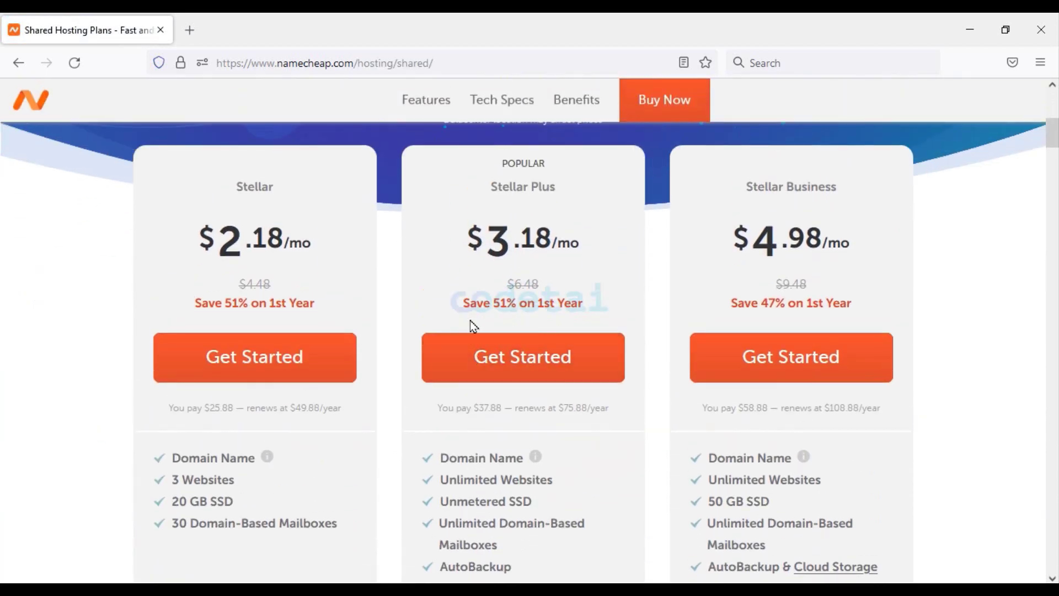
pyautogui.scroll(3, 385, 274)
pyautogui.click(541, 252)
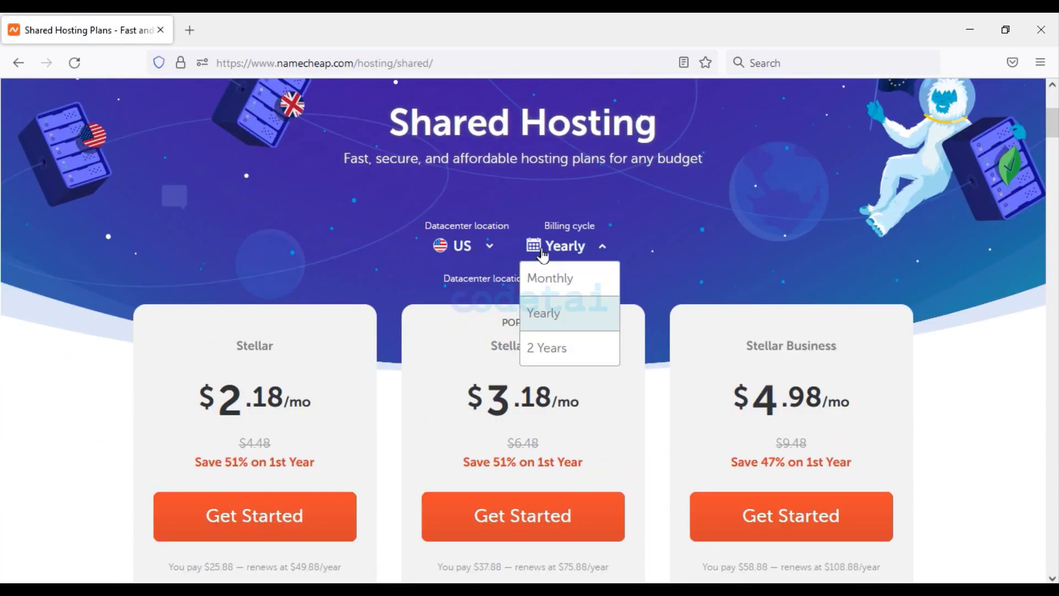
pyautogui.click(554, 278)
pyautogui.scroll(-2, 563, 224)
pyautogui.click(569, 141)
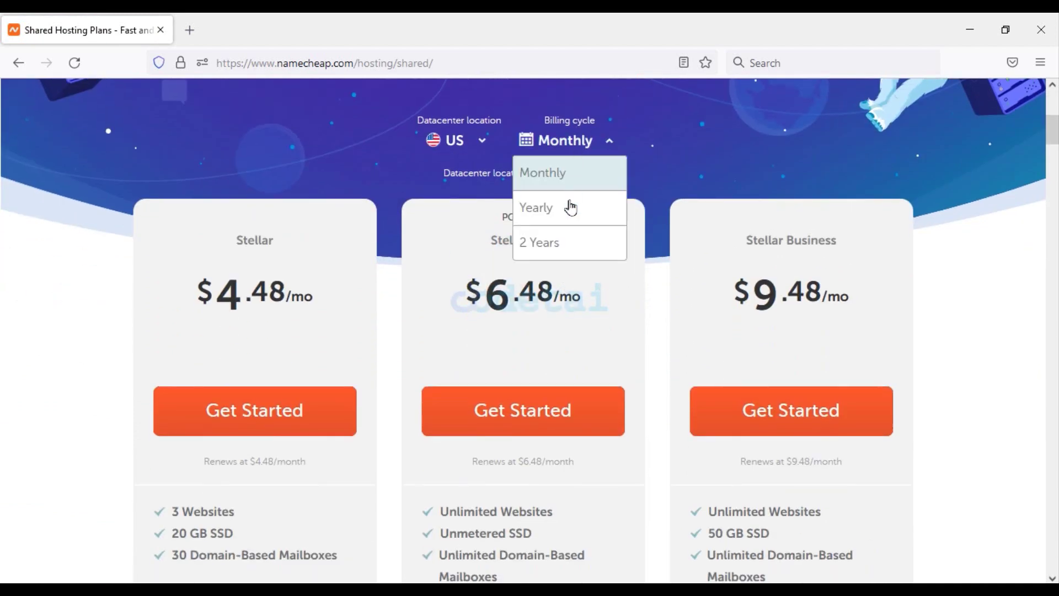
pyautogui.click(568, 243)
pyautogui.click(568, 142)
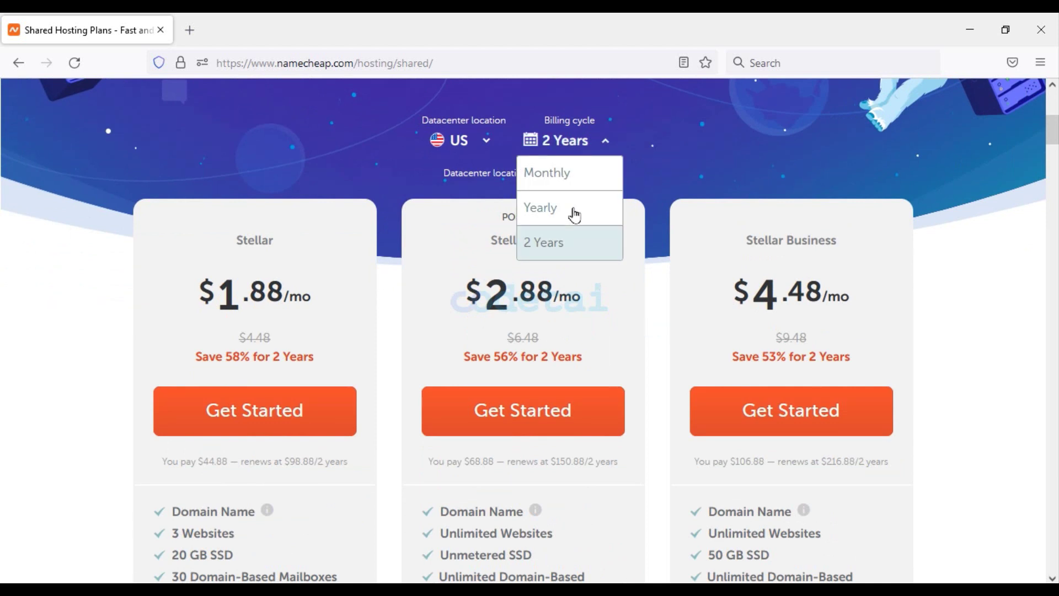
pyautogui.click(575, 215)
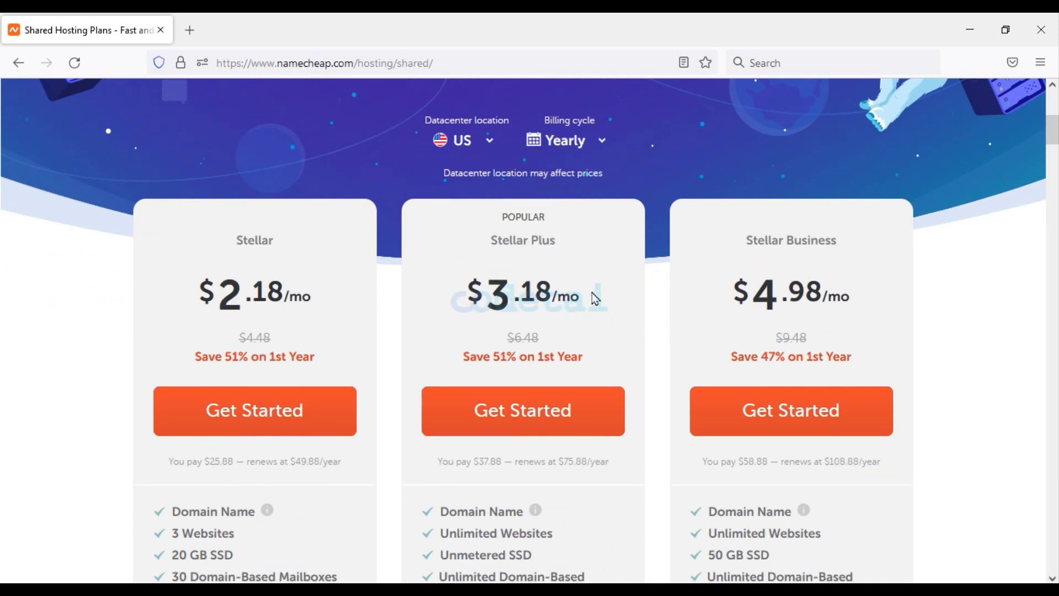
pyautogui.scroll(-2, 575, 215)
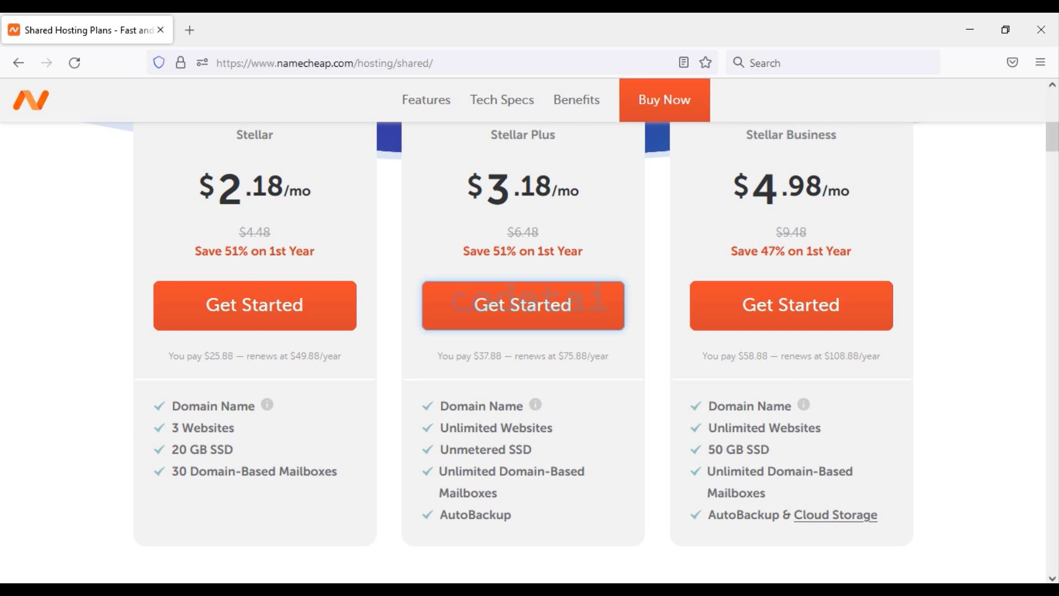
pyautogui.click(491, 319)
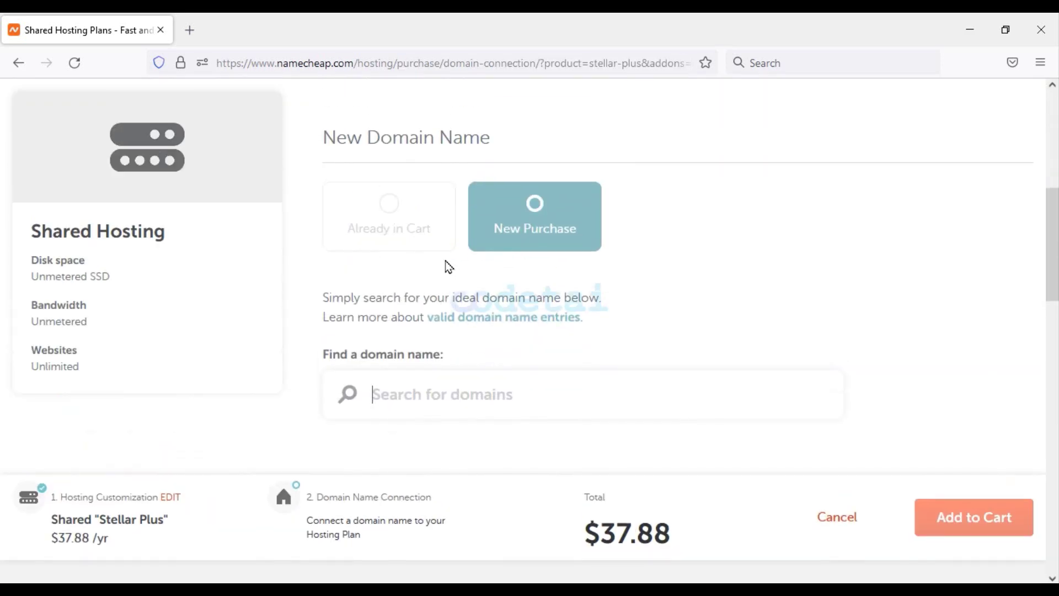
# - Search 24tempnumber, connect 24tempnumber.com to the Stellar Plus hosting, and add both to the cart
pyautogui.write('24tempnu')
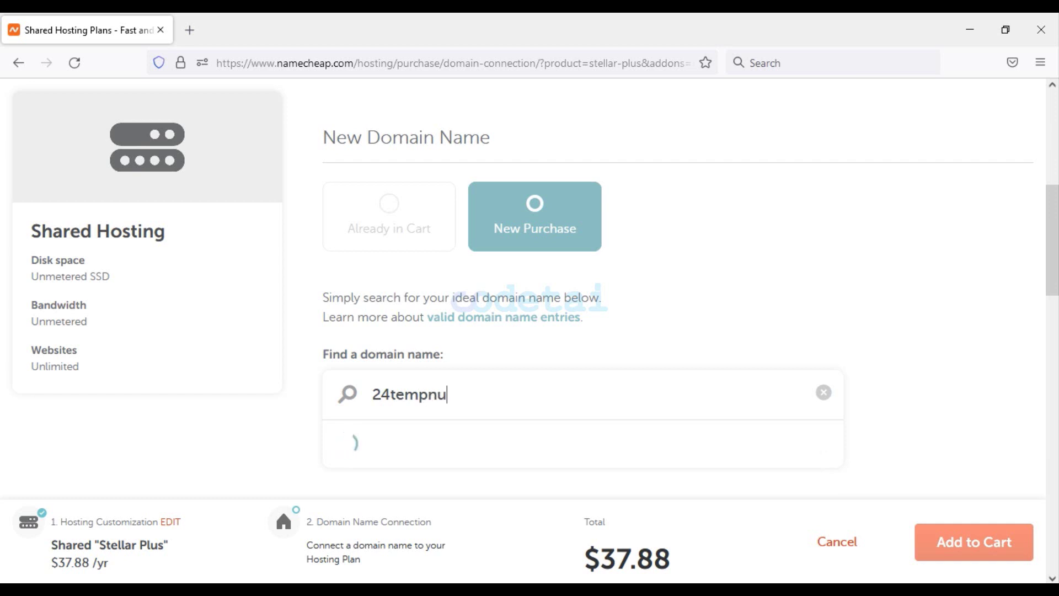
pyautogui.write('mber')
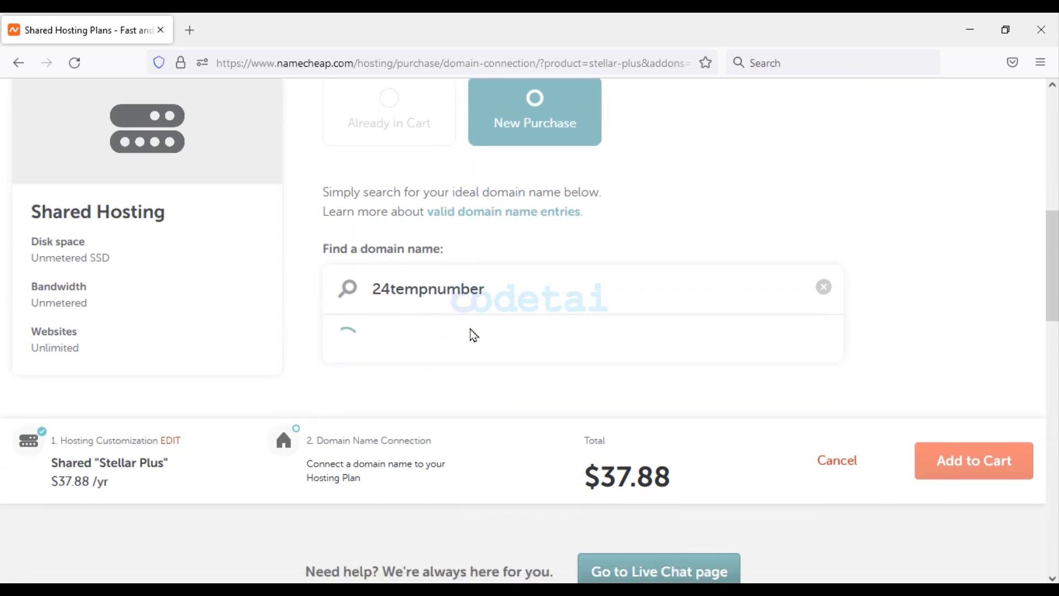
pyautogui.scroll(-6, 586, 386)
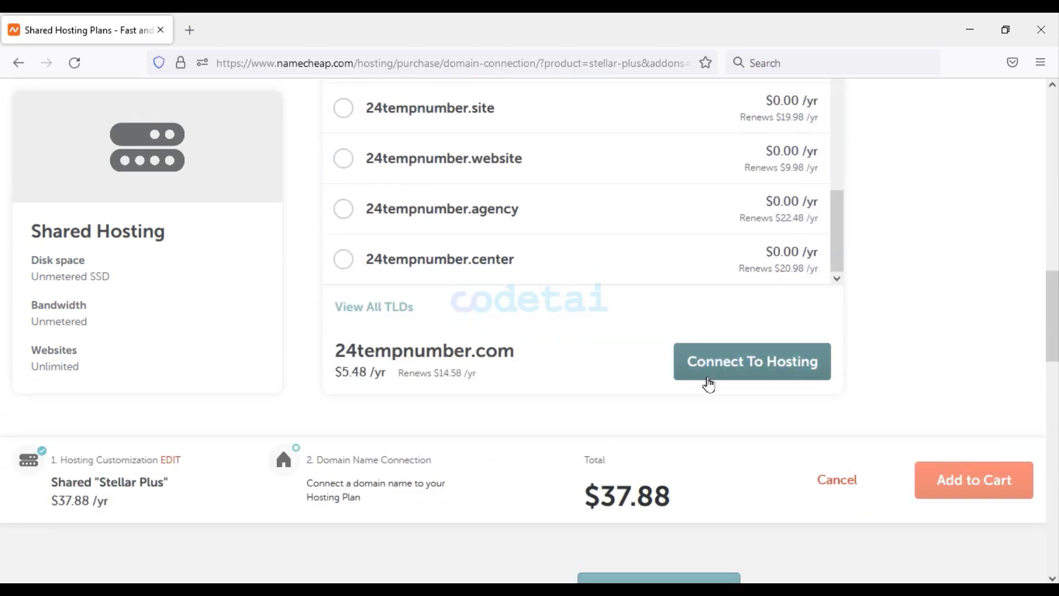
pyautogui.click(725, 370)
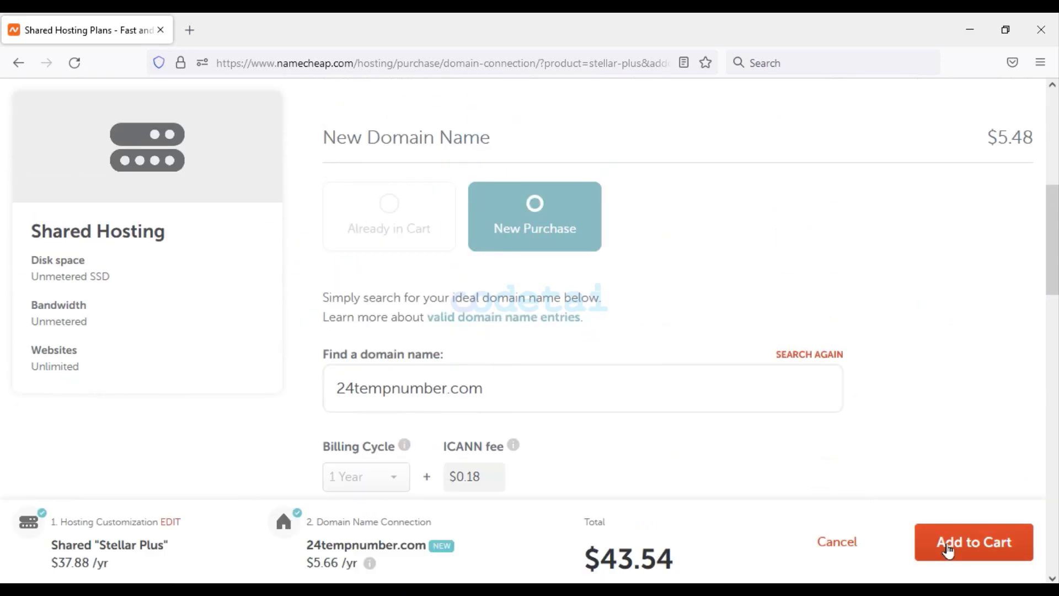
pyautogui.click(948, 550)
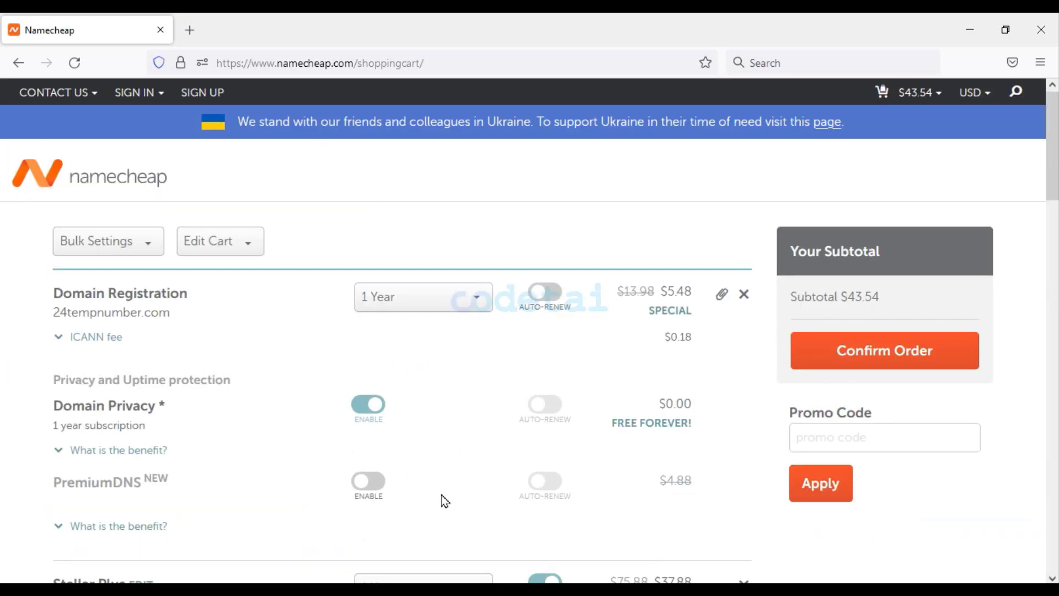
# - Confirm the Namecheap cart order to move on to account login
pyautogui.click(917, 362)
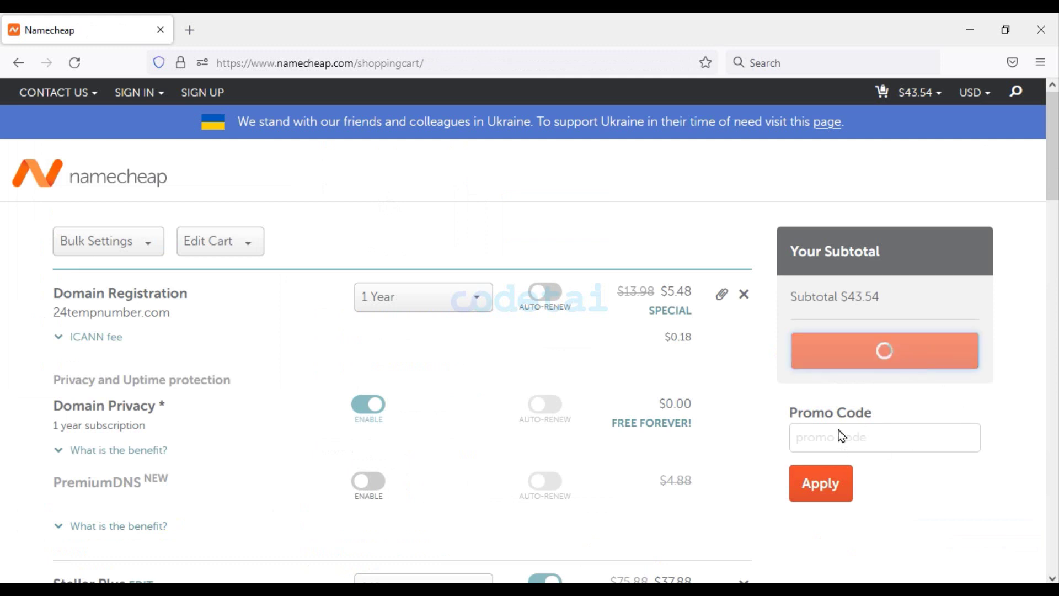
pyautogui.scroll(-5, 868, 354)
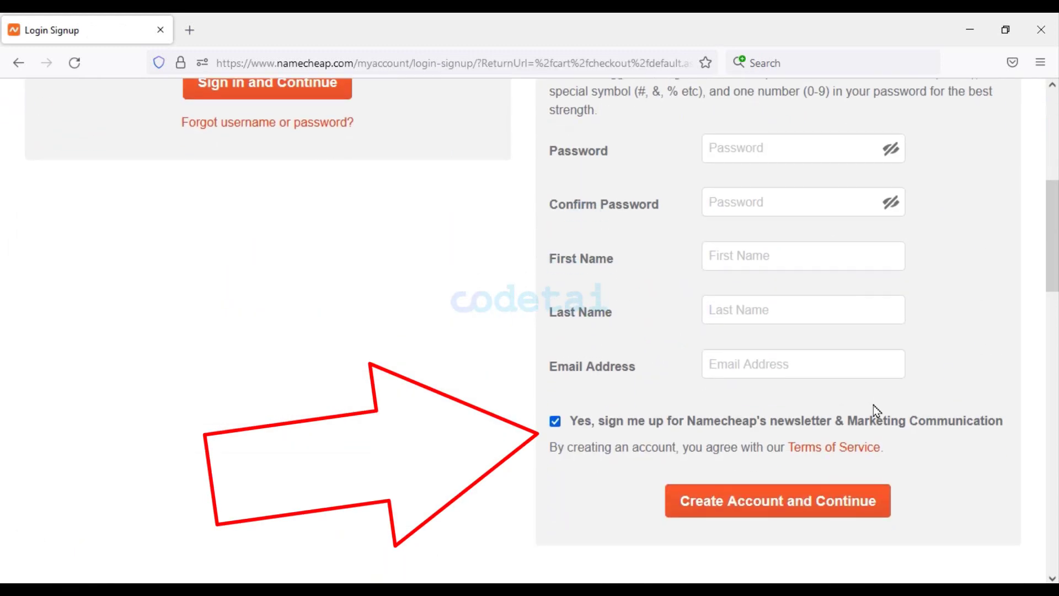
pyautogui.scroll(3, 873, 405)
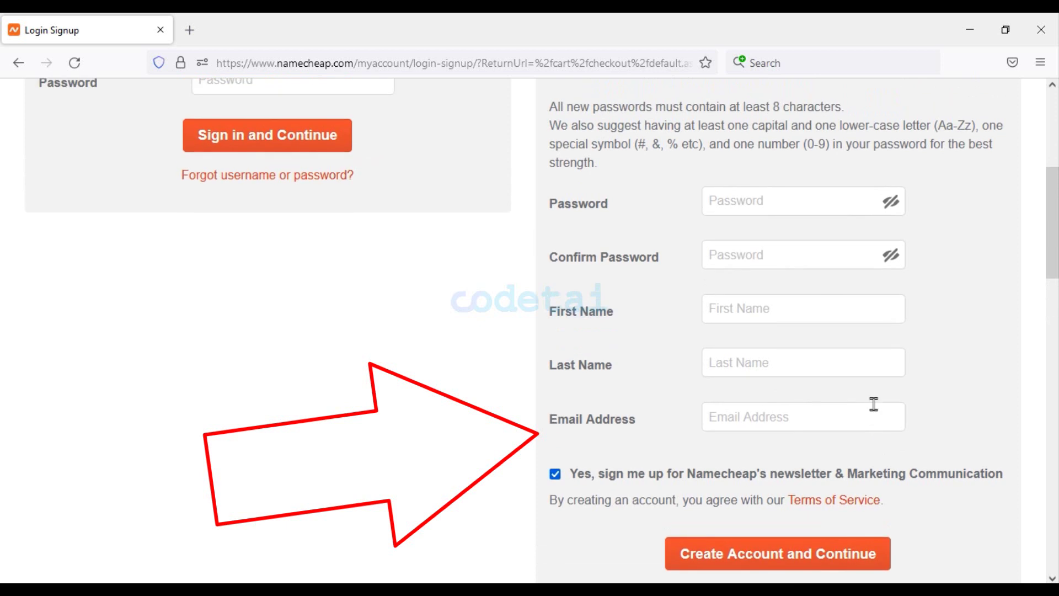
pyautogui.scroll(1, 874, 405)
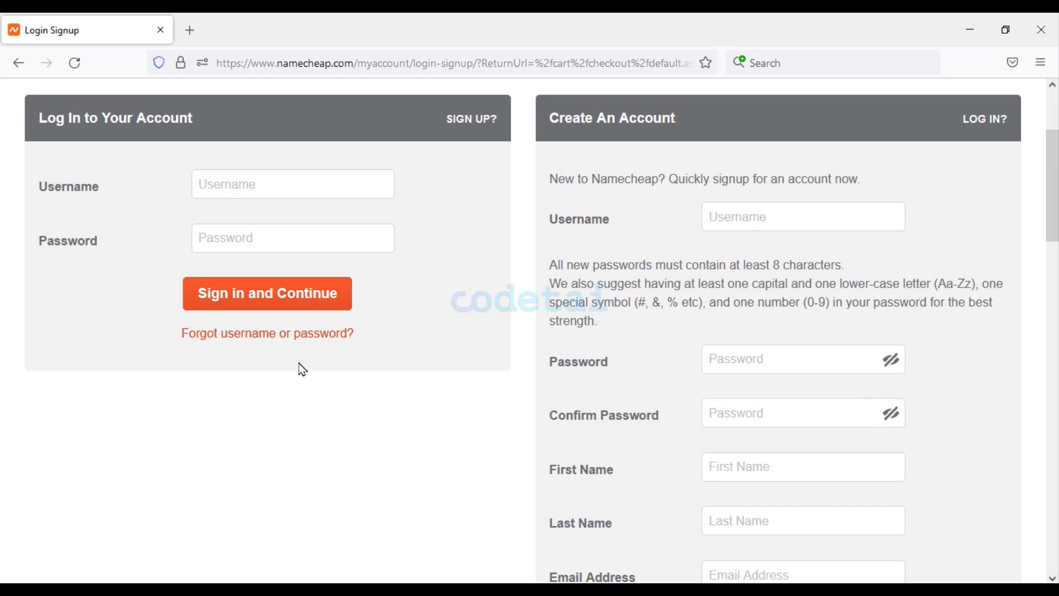
# - Sign in with the saved account credentials and submit the emailed device verification code
pyautogui.click(270, 196)
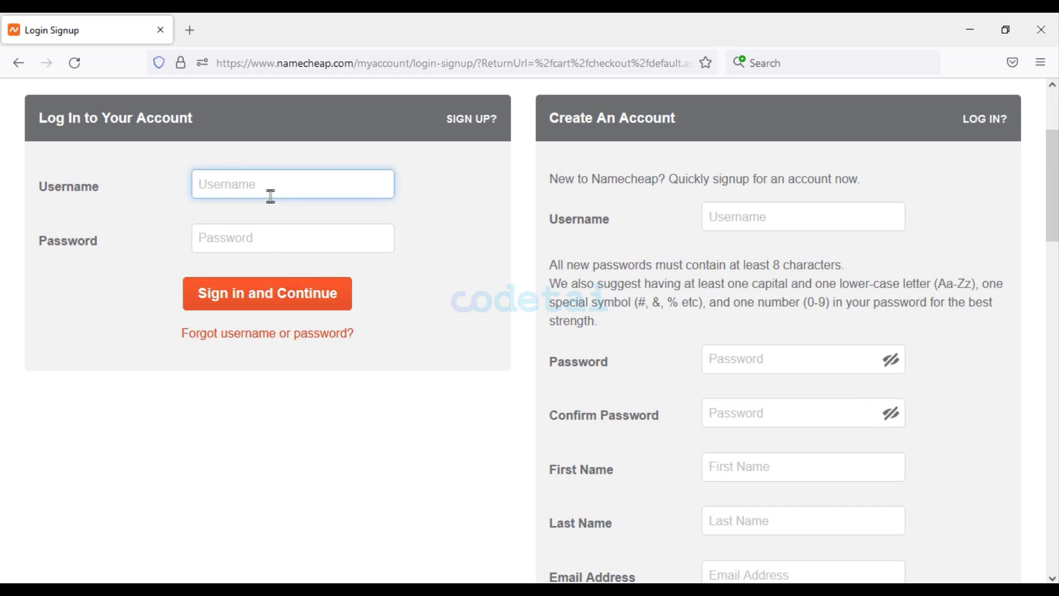
pyautogui.write('codetai')
pyautogui.click(248, 207)
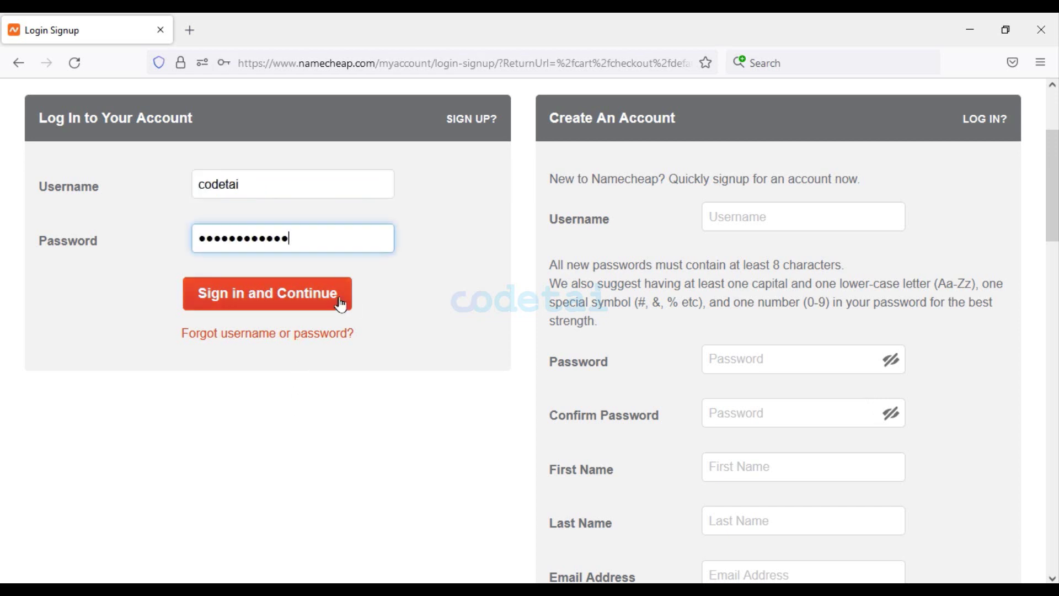
pyautogui.click(342, 303)
pyautogui.click(450, 267)
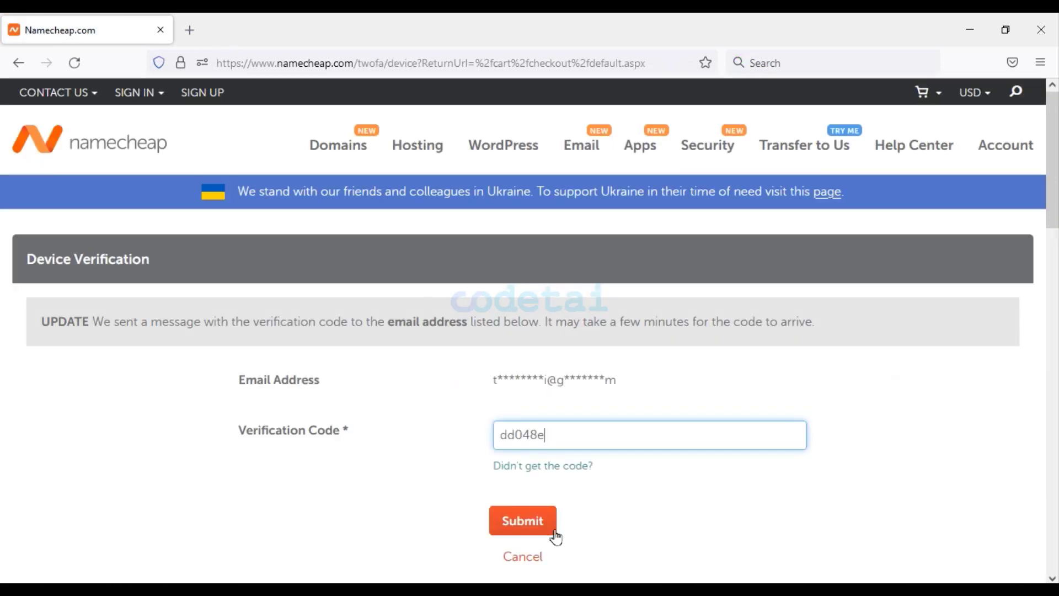
pyautogui.click(555, 533)
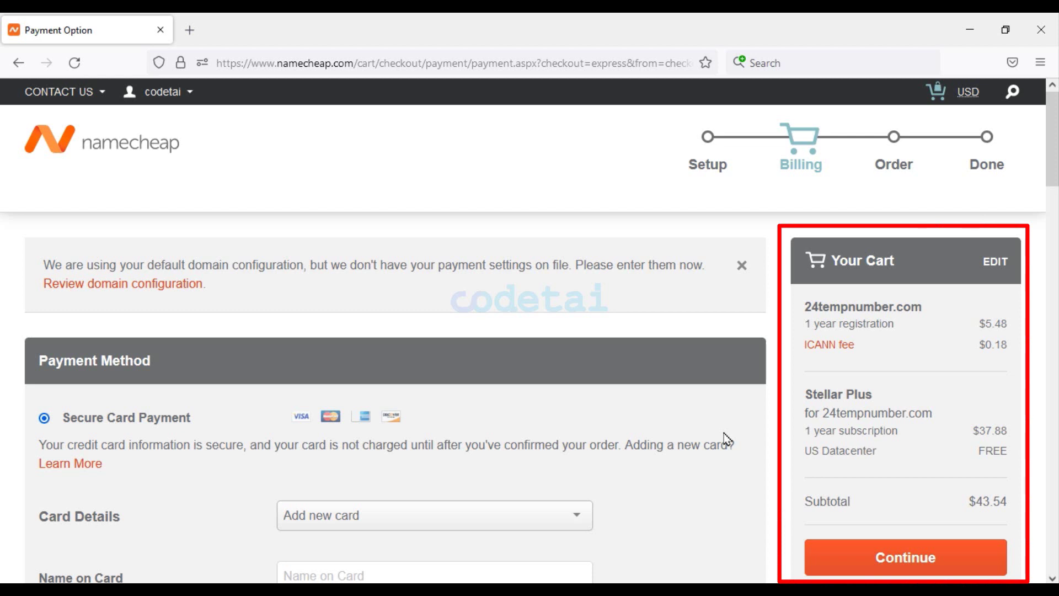
# - Turn on auto-renew for all eligible services and save it as the default payment setting
pyautogui.scroll(-5, 447, 435)
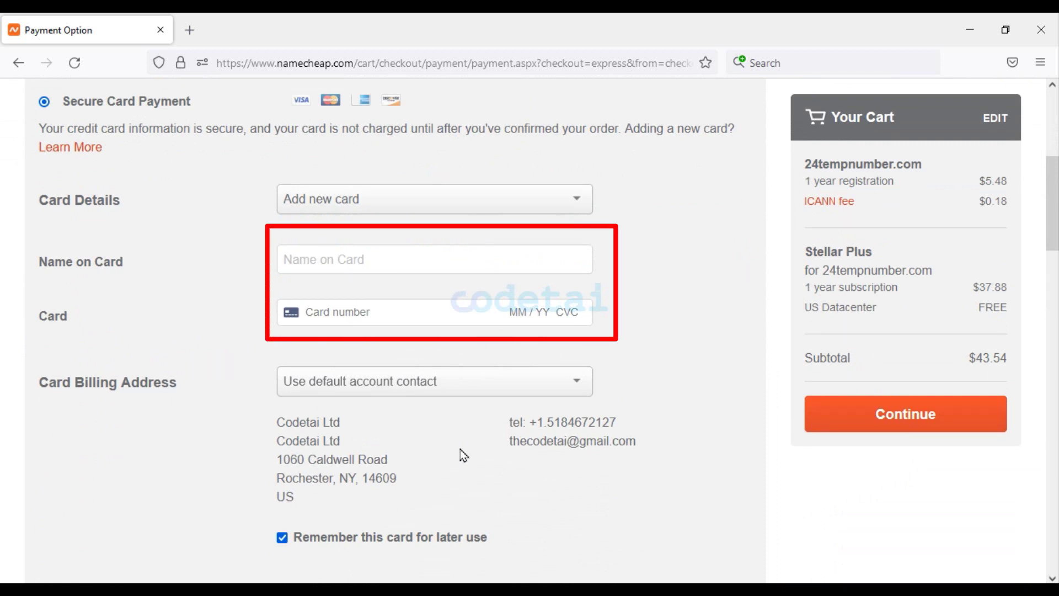
pyautogui.scroll(-17, 463, 452)
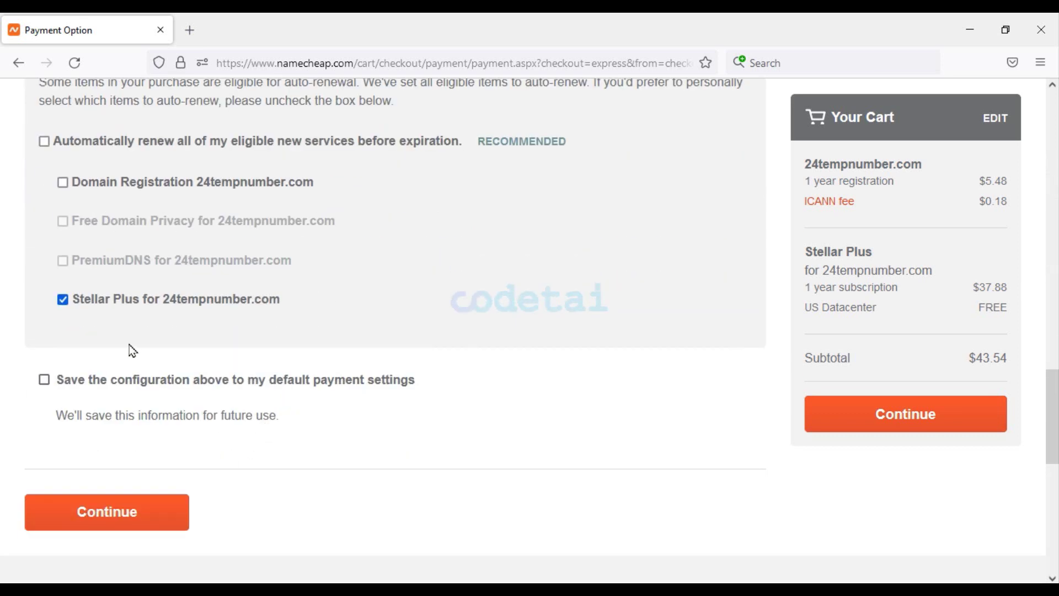
pyautogui.click(45, 142)
pyautogui.scroll(-1, 177, 408)
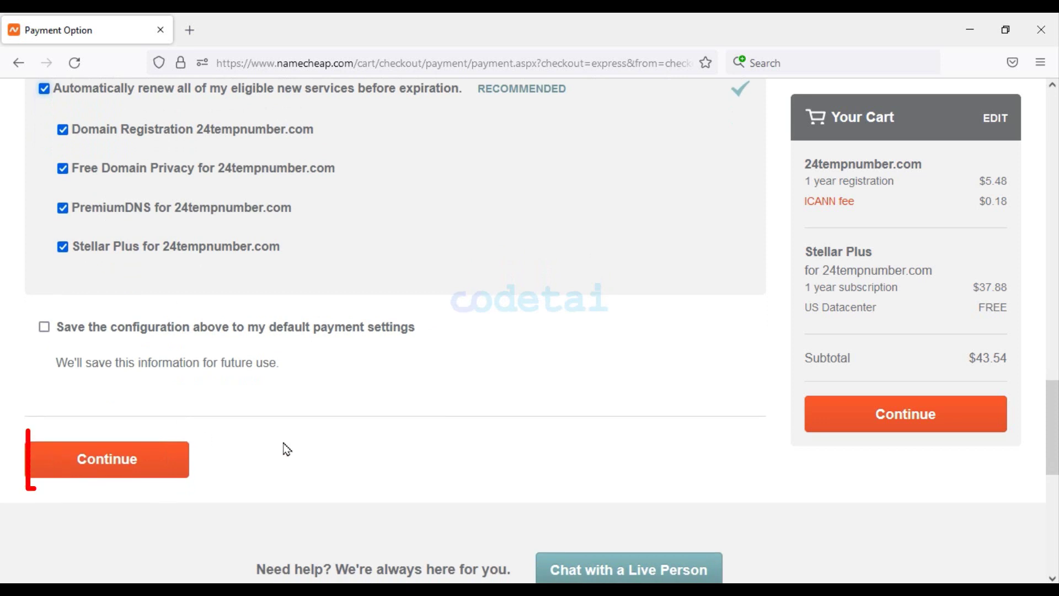
pyautogui.click(67, 329)
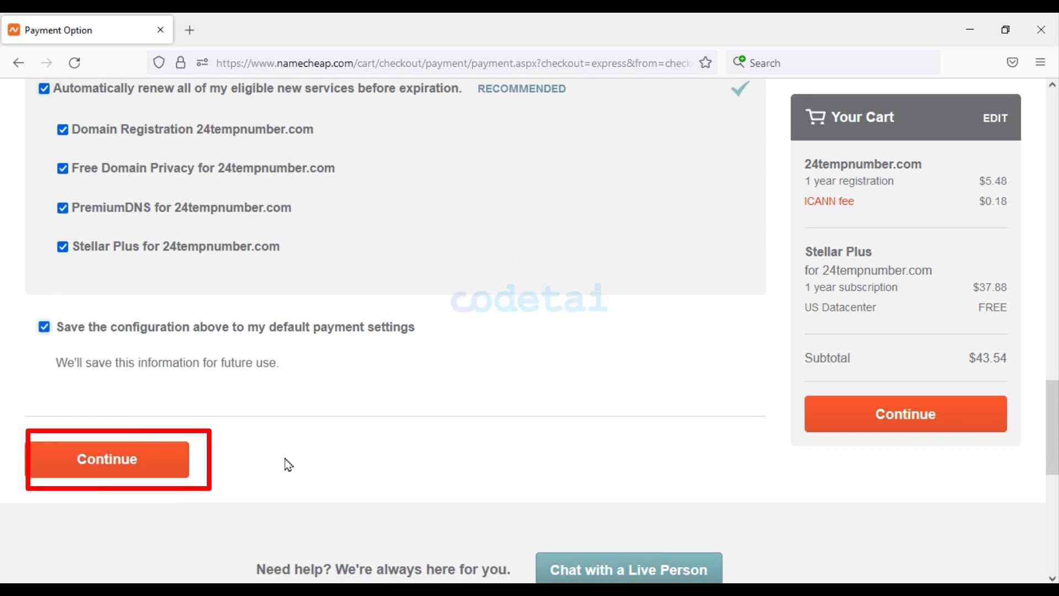
pyautogui.scroll(15, 287, 463)
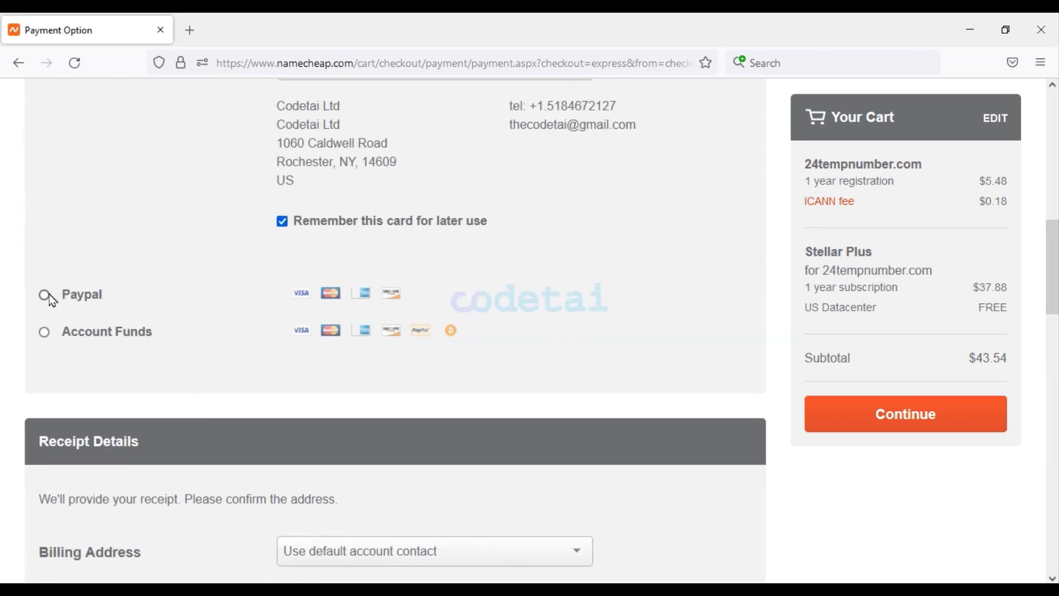
# - Choose Paypal as payment, try Account Funds ($0.00 balance), then revert to Paypal
pyautogui.click(45, 295)
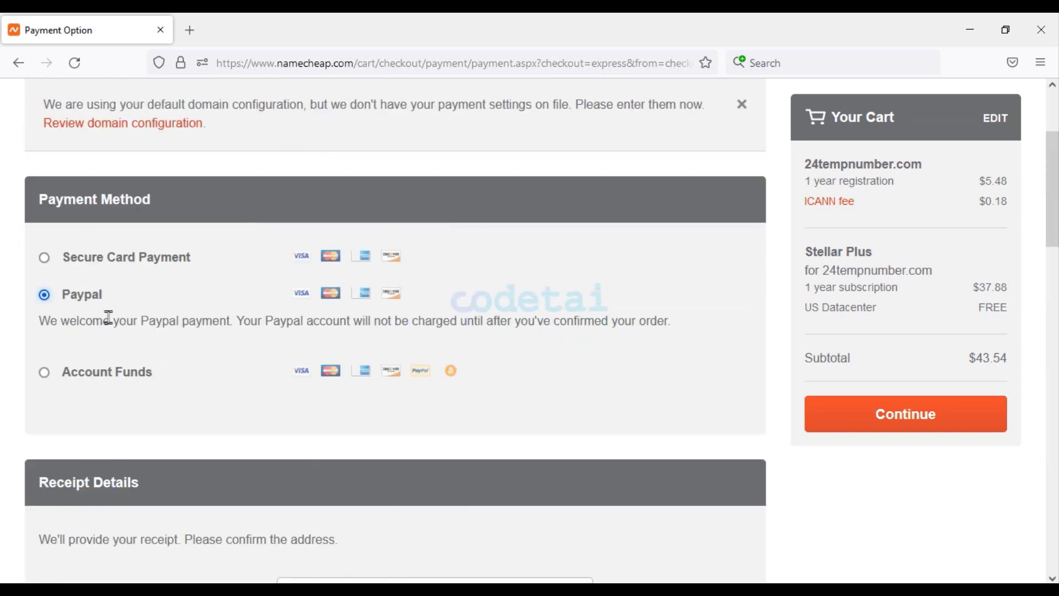
pyautogui.click(46, 373)
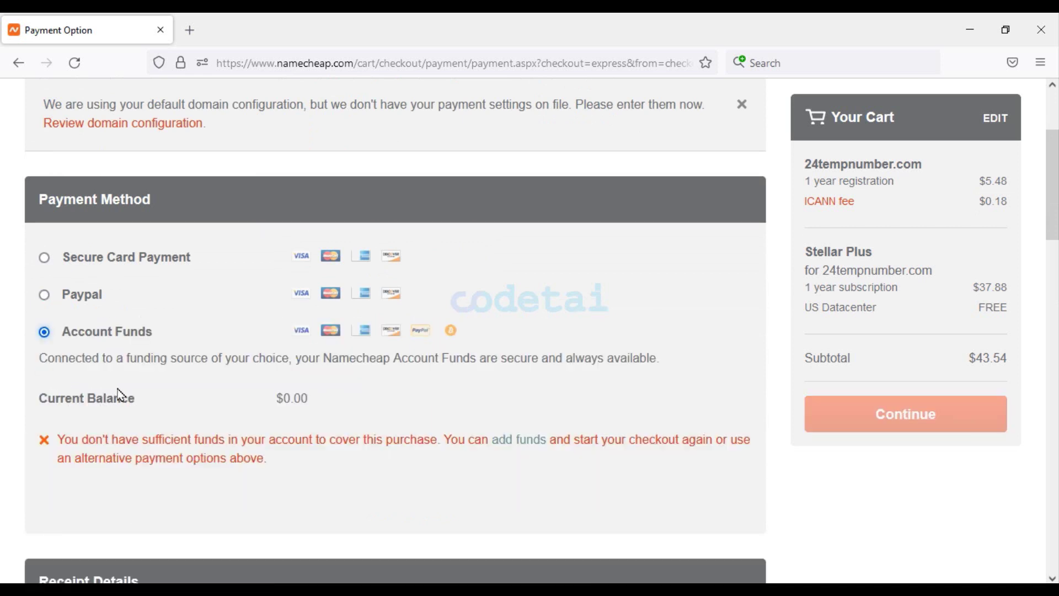
pyautogui.press('Up')
pyautogui.scroll(3, 522, 419)
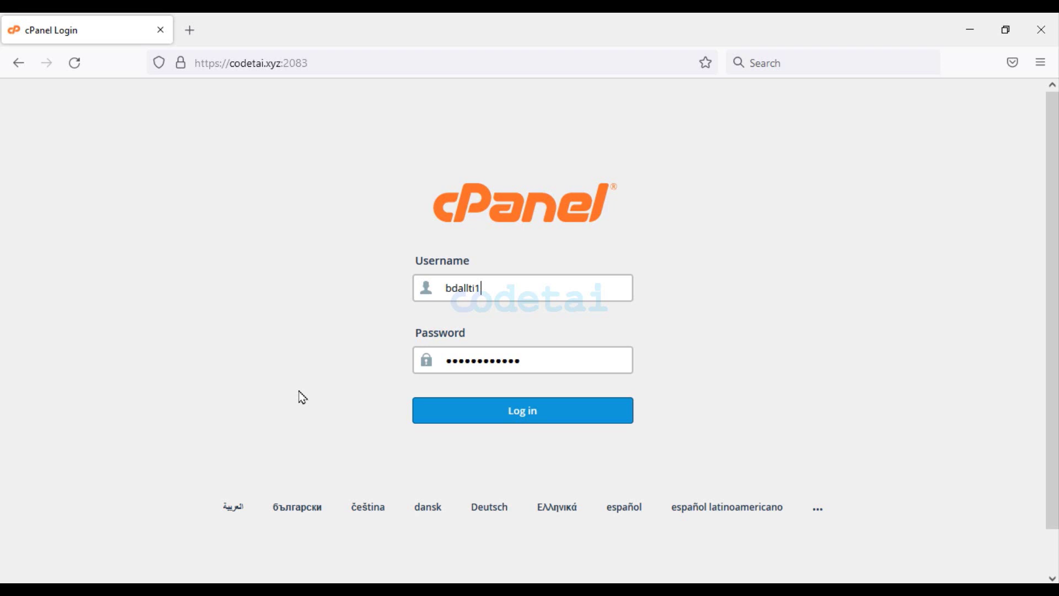
# - Log in to cPanel, open File Manager, and browse into the empty tempnumber folder
pyautogui.click(532, 424)
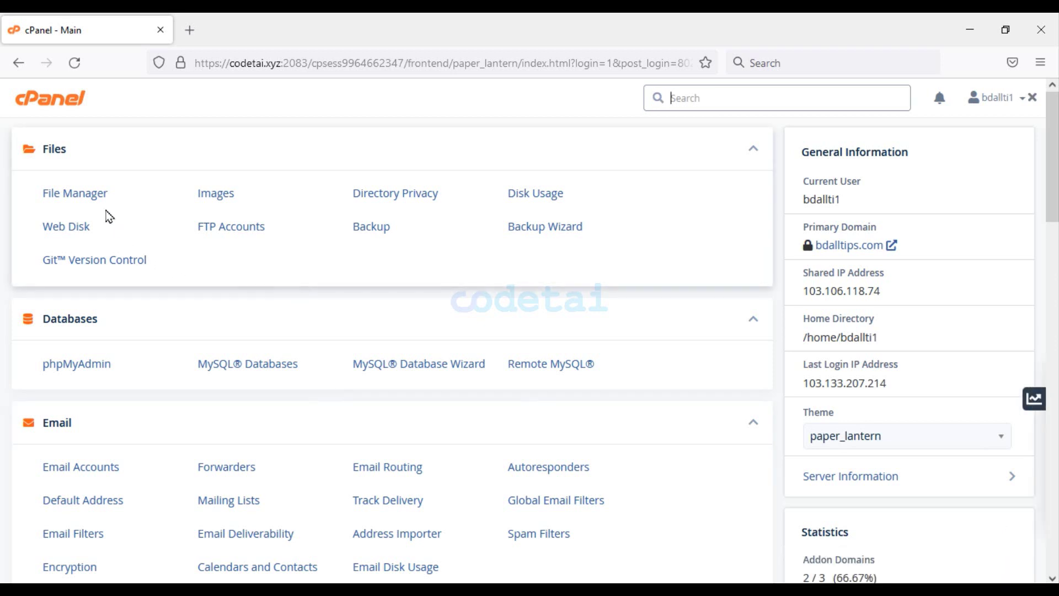
pyautogui.click(99, 204)
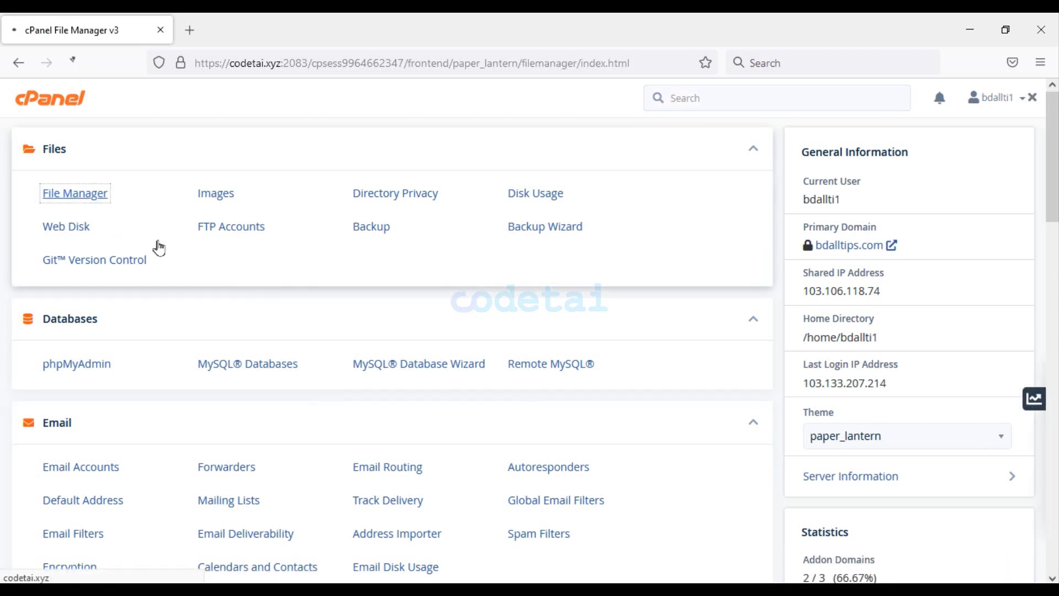
pyautogui.scroll(-3, 214, 447)
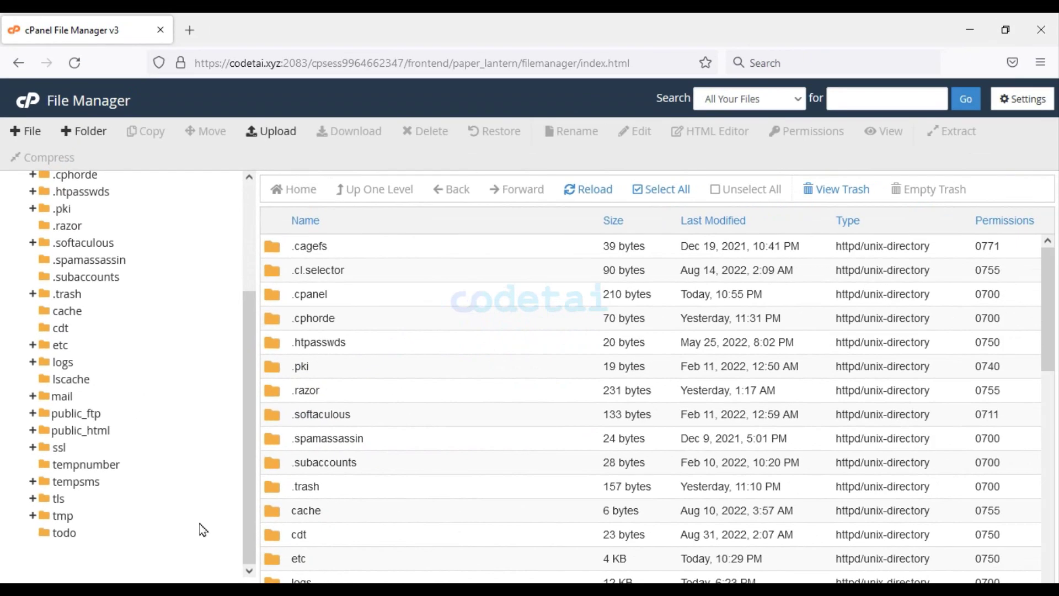
pyautogui.click(116, 472)
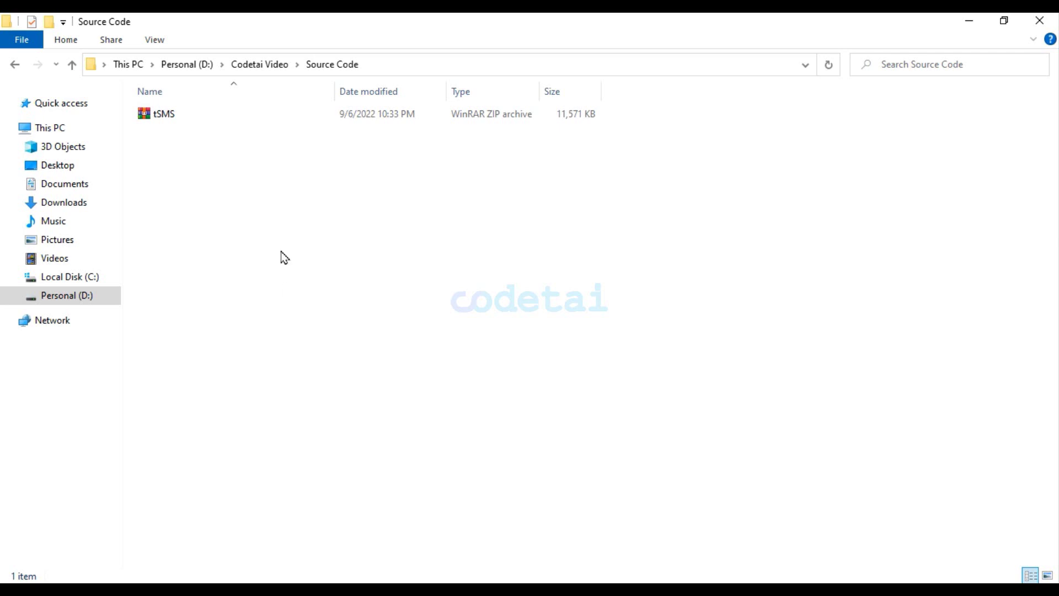
# - Extract tSMS.zip to a tSMS folder and open its Files subfolder
pyautogui.rightClick(262, 117)
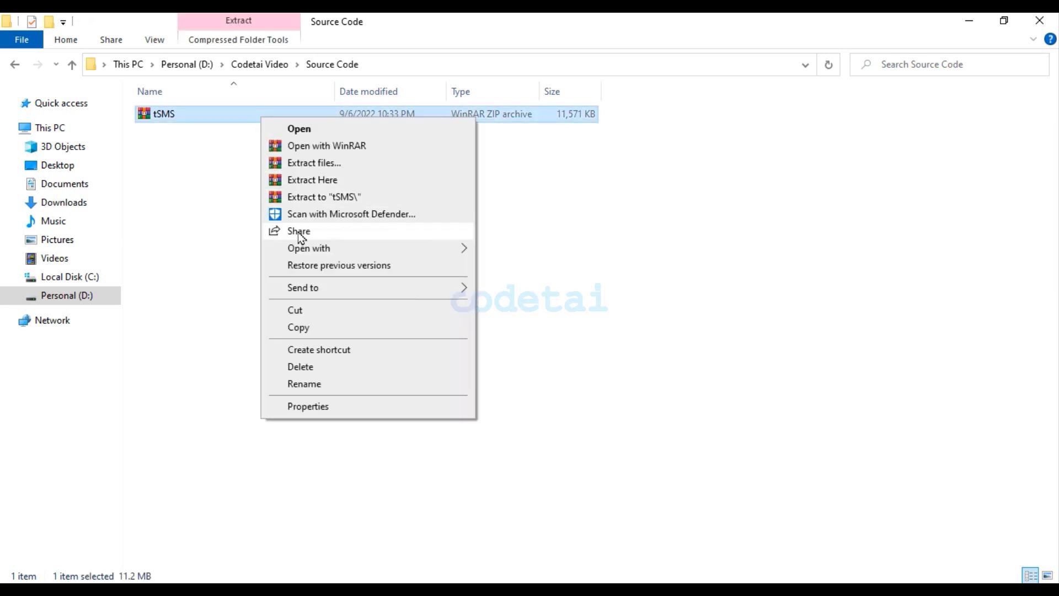
pyautogui.click(302, 198)
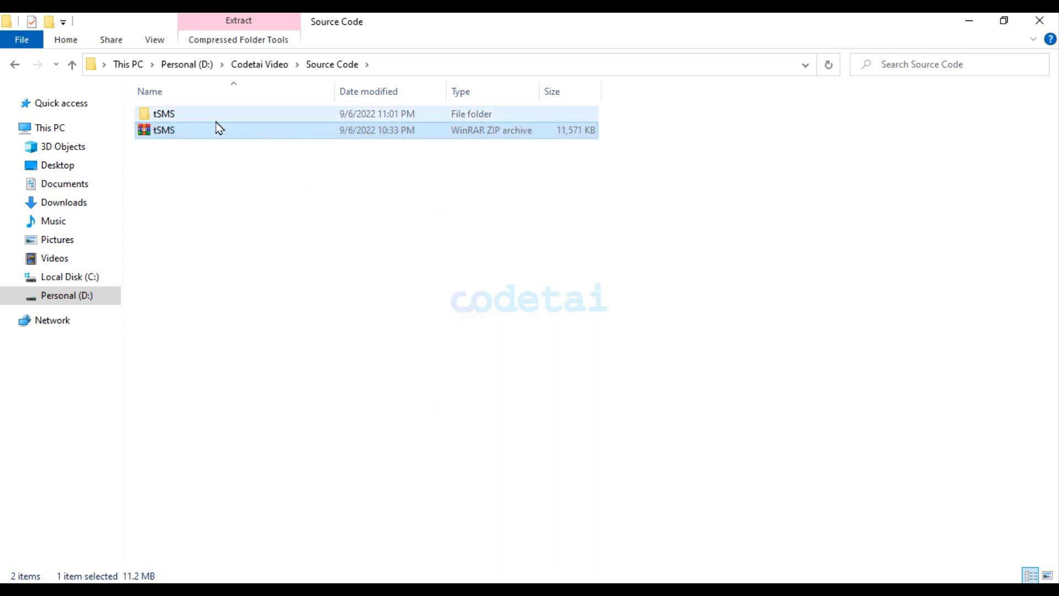
pyautogui.doubleClick(216, 117)
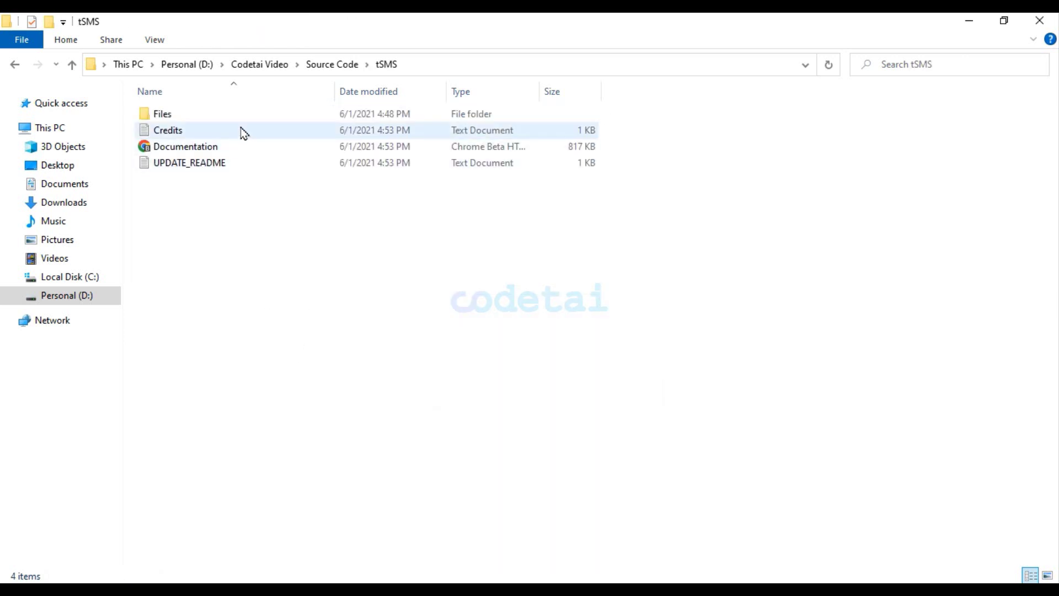
pyautogui.doubleClick(240, 115)
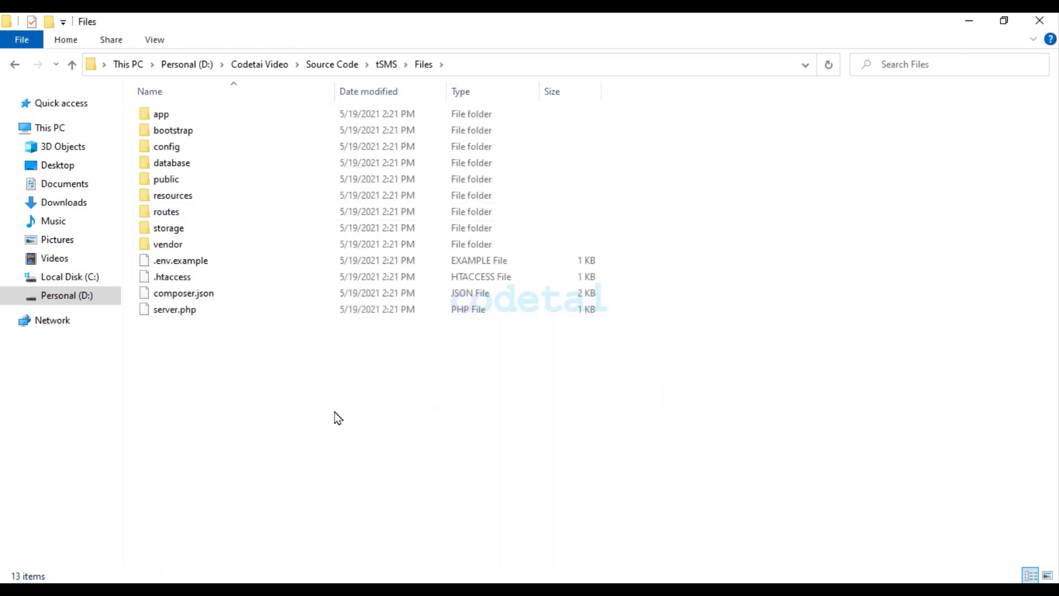
# - Pack all 13 items in Files into a ZIP archive named Files.zip
pyautogui.hotkey('ctrl', 'a')
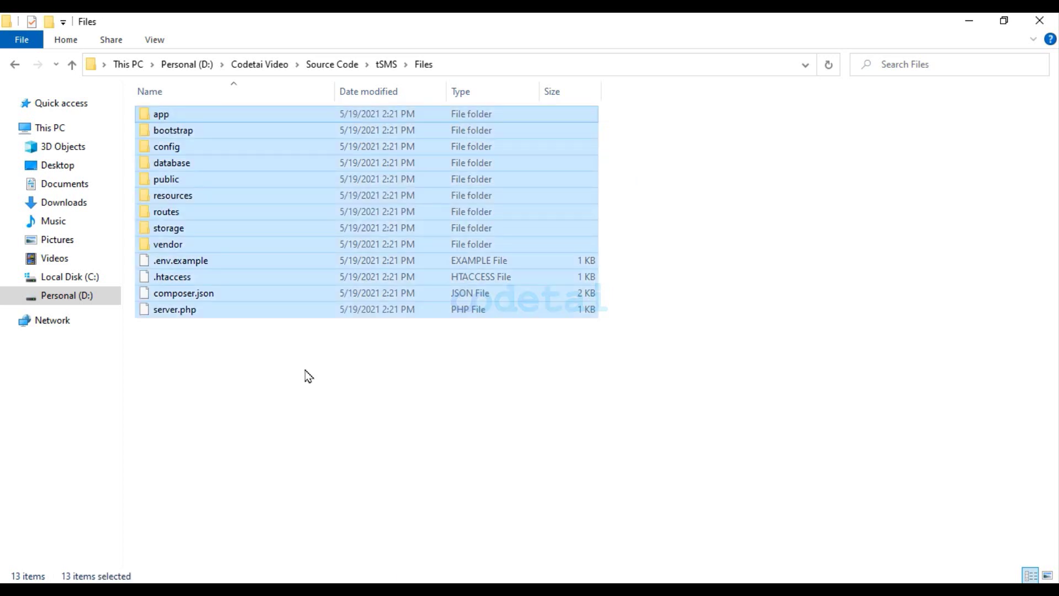
pyautogui.rightClick(319, 207)
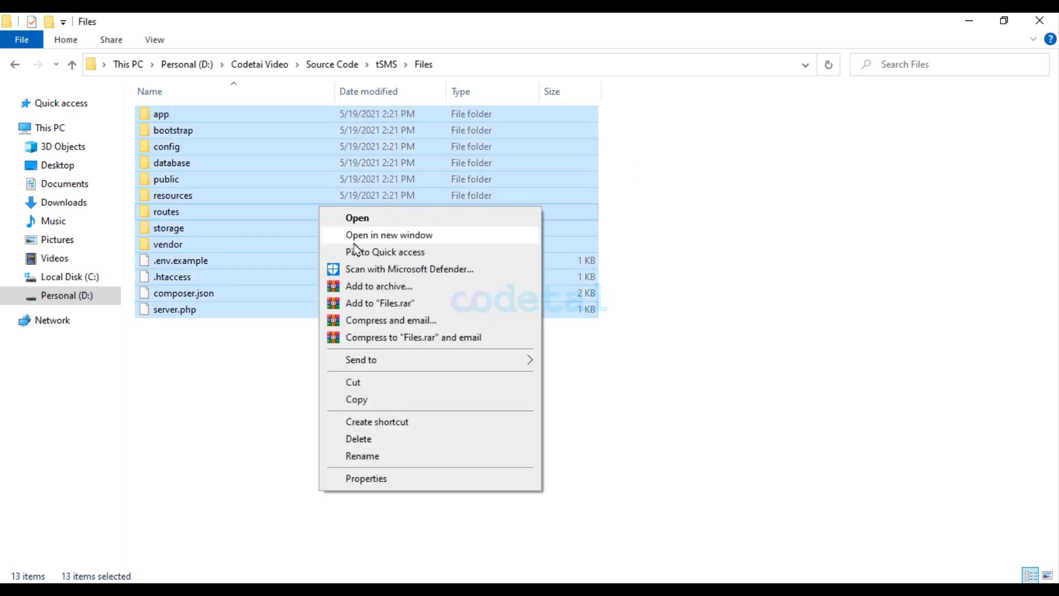
pyautogui.click(362, 286)
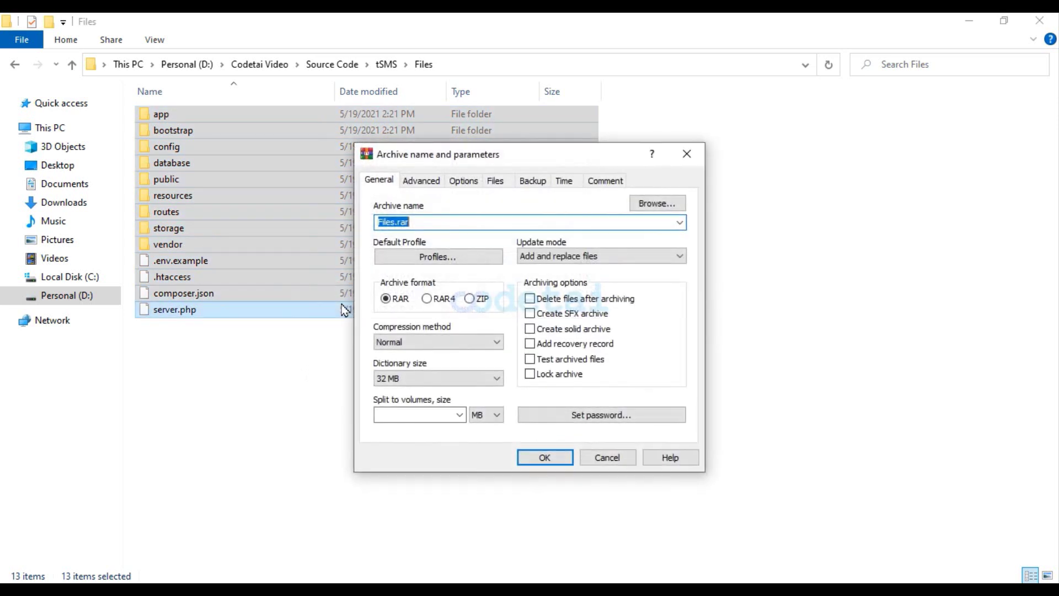
pyautogui.click(470, 298)
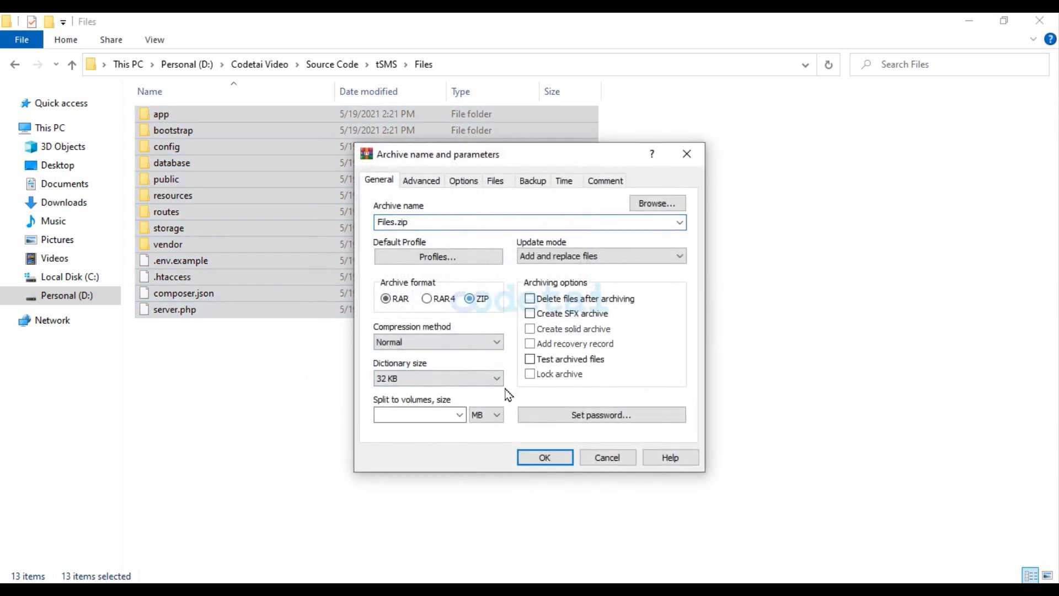
pyautogui.click(545, 458)
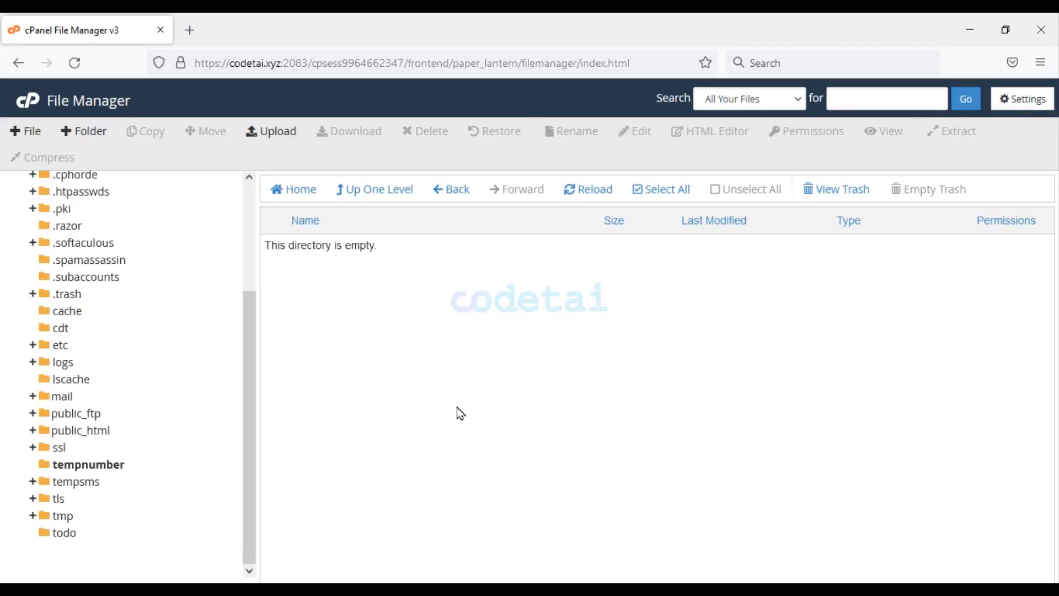
# - Upload Files.zip (10.52 MB) from Source Code > tSMS > Files into tempnumber
pyautogui.click(284, 145)
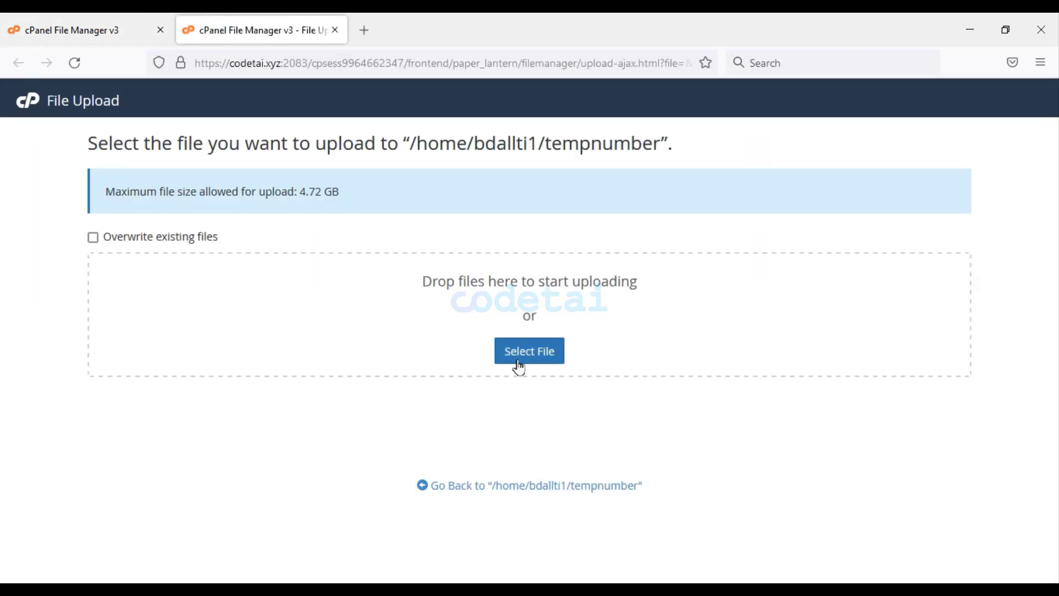
pyautogui.click(521, 367)
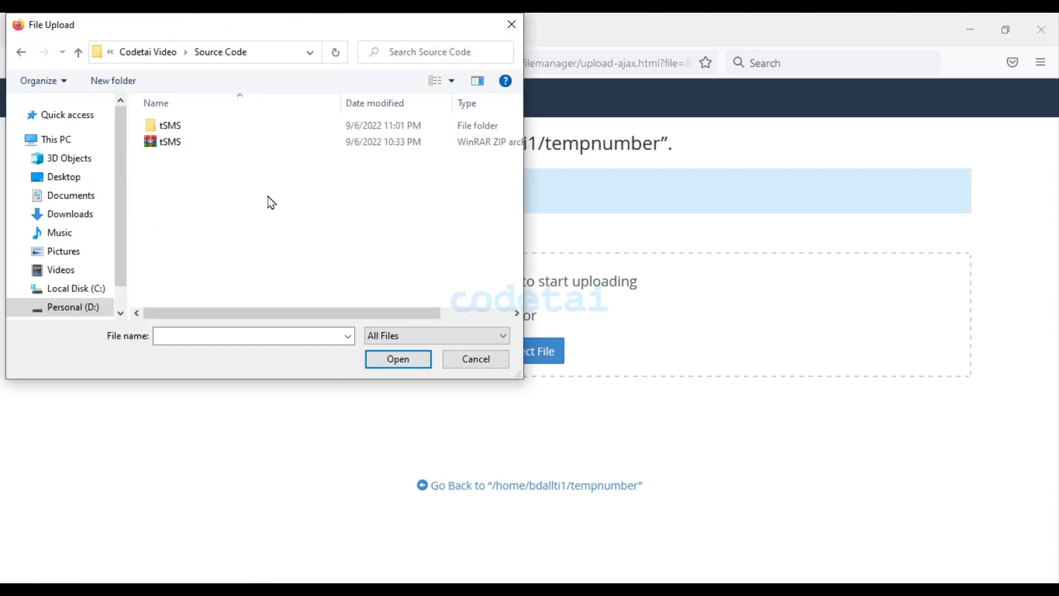
pyautogui.doubleClick(233, 129)
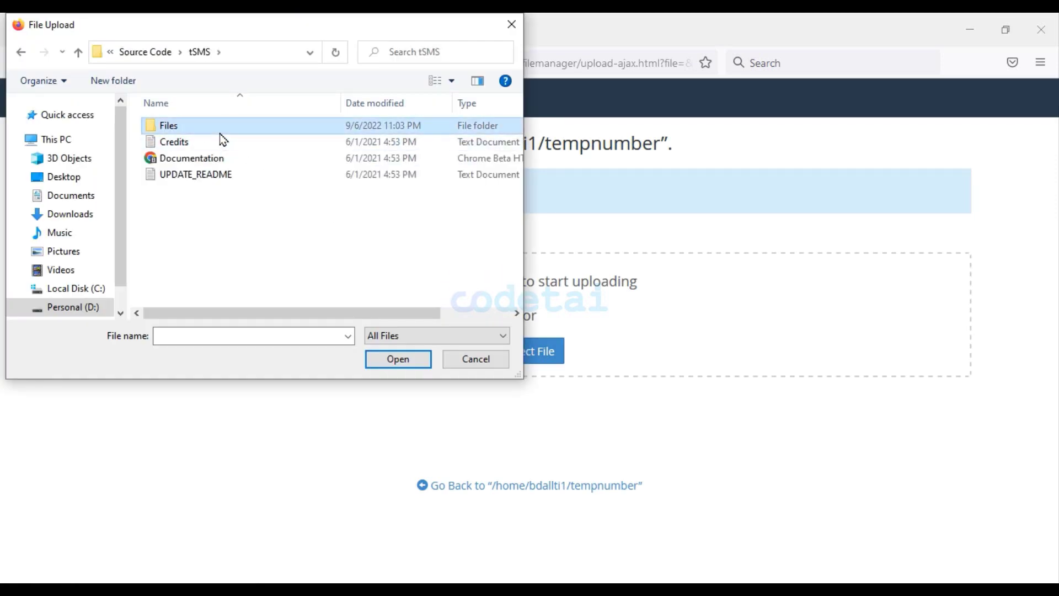
pyautogui.doubleClick(220, 132)
pyautogui.scroll(-1, 259, 245)
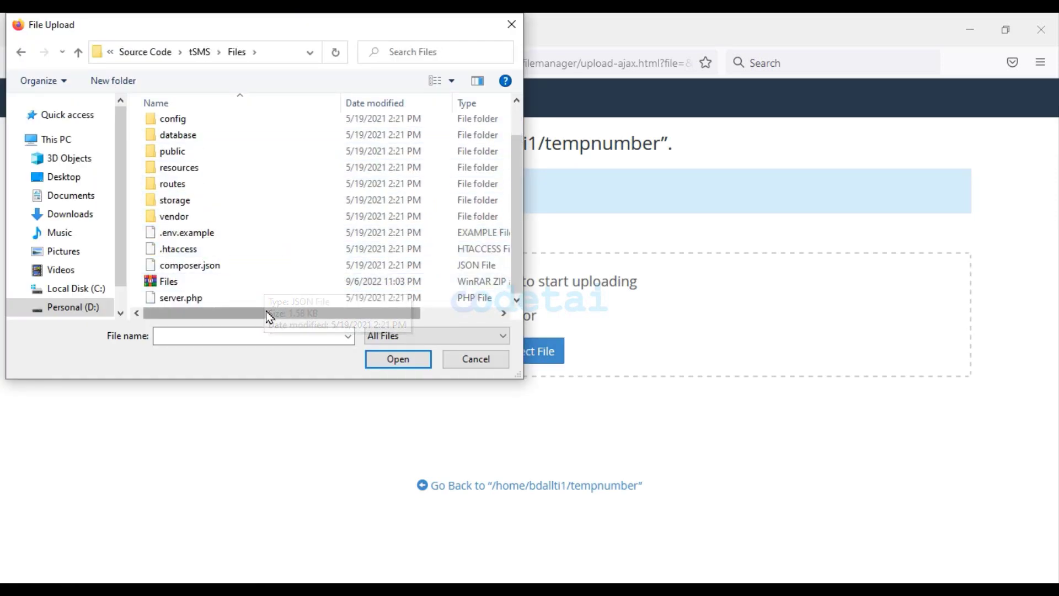
pyautogui.doubleClick(248, 282)
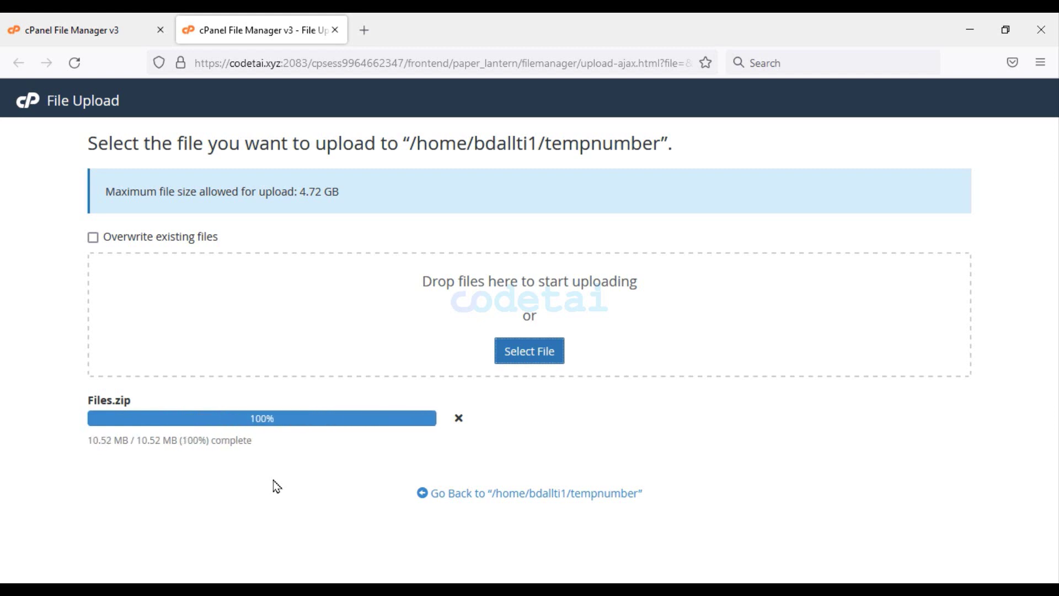
pyautogui.click(467, 495)
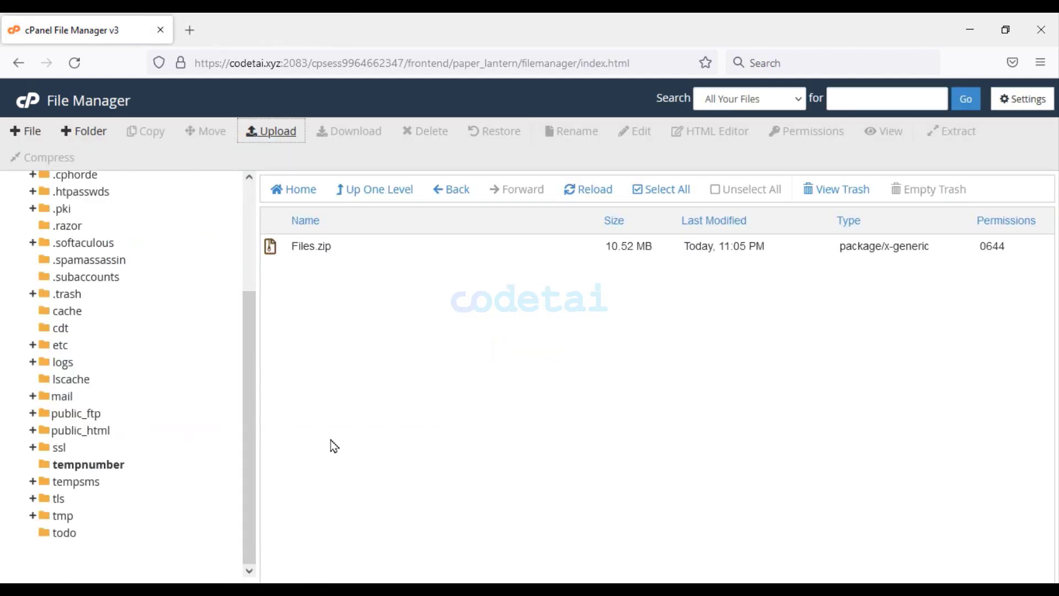
# - Extract Files.zip into tempnumber, then delete the Files.zip archive
pyautogui.click(353, 253)
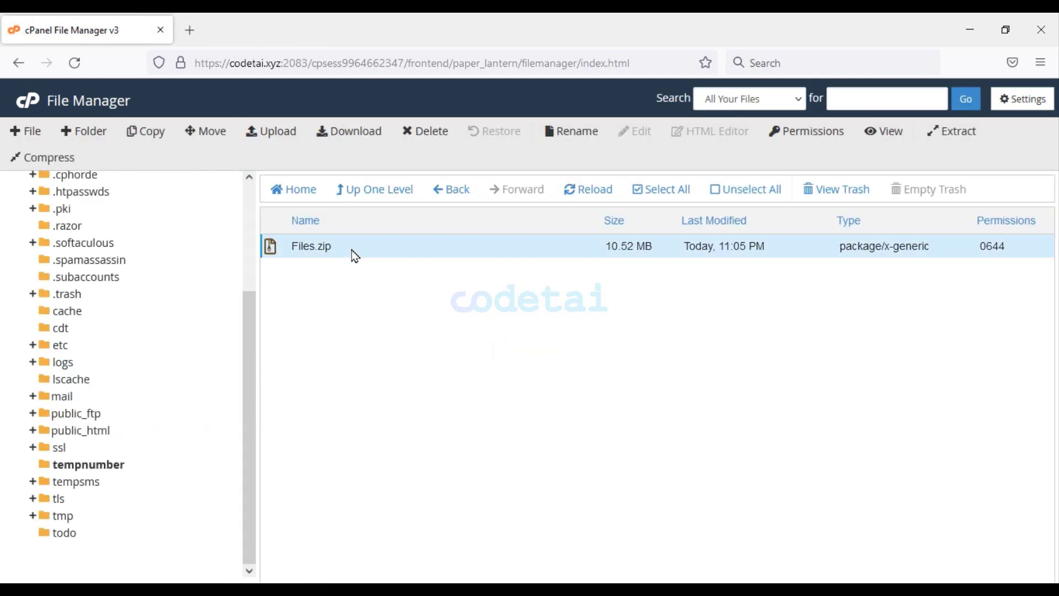
pyautogui.rightClick(352, 253)
pyautogui.click(386, 422)
pyautogui.click(641, 413)
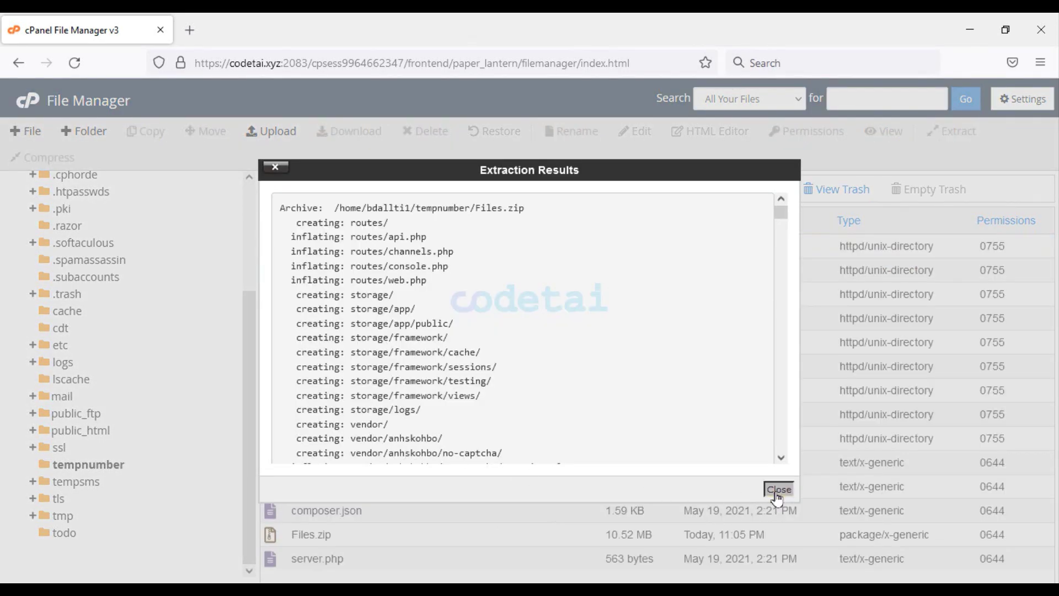
pyautogui.click(778, 489)
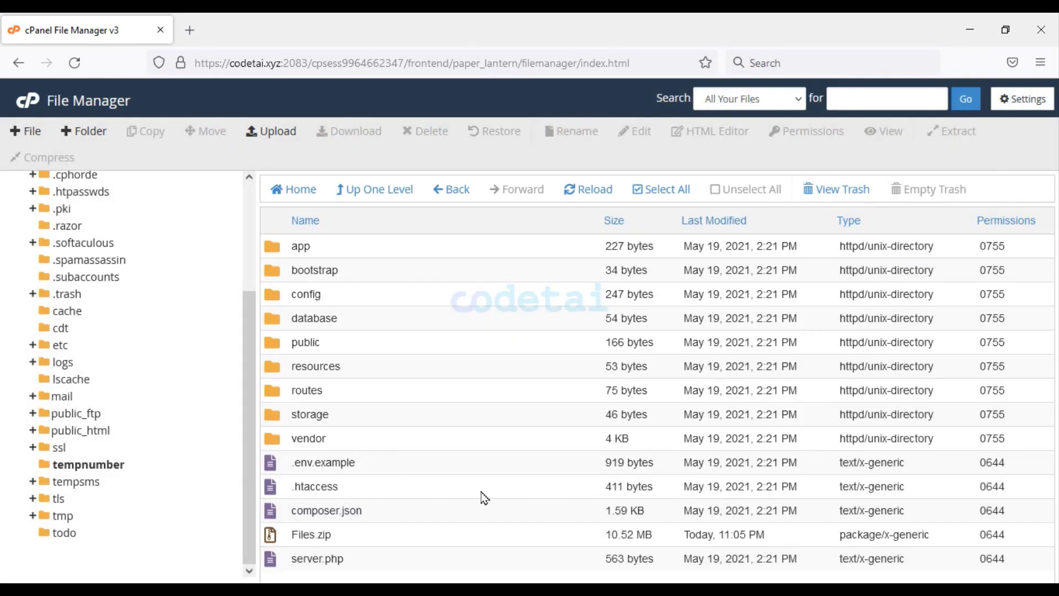
pyautogui.click(472, 542)
pyautogui.click(436, 131)
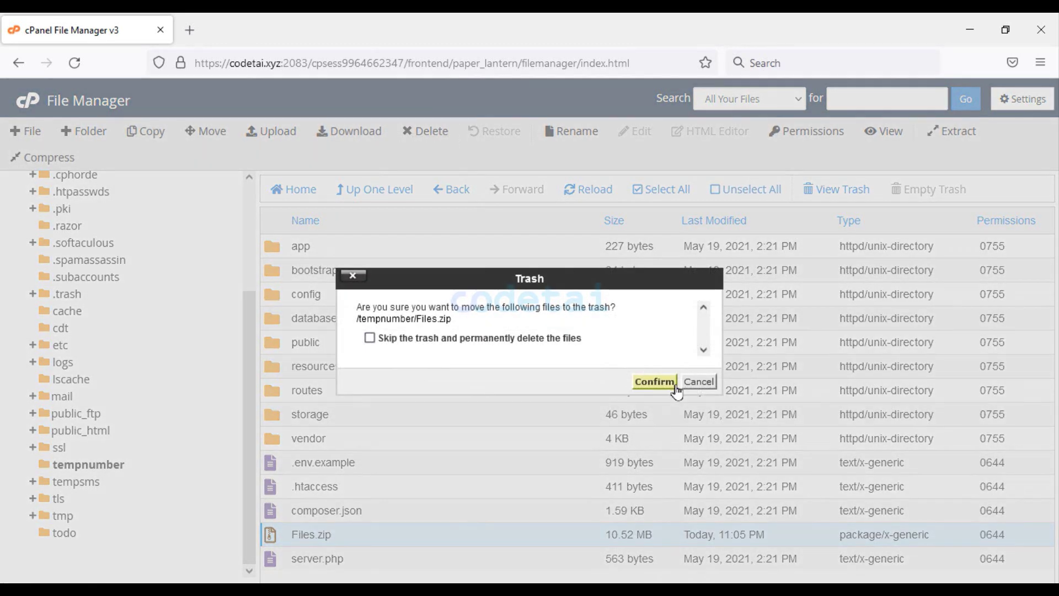
pyautogui.click(674, 387)
# - Load tempnumber.codetai.xyz in a new browser tab
pyautogui.click(196, 33)
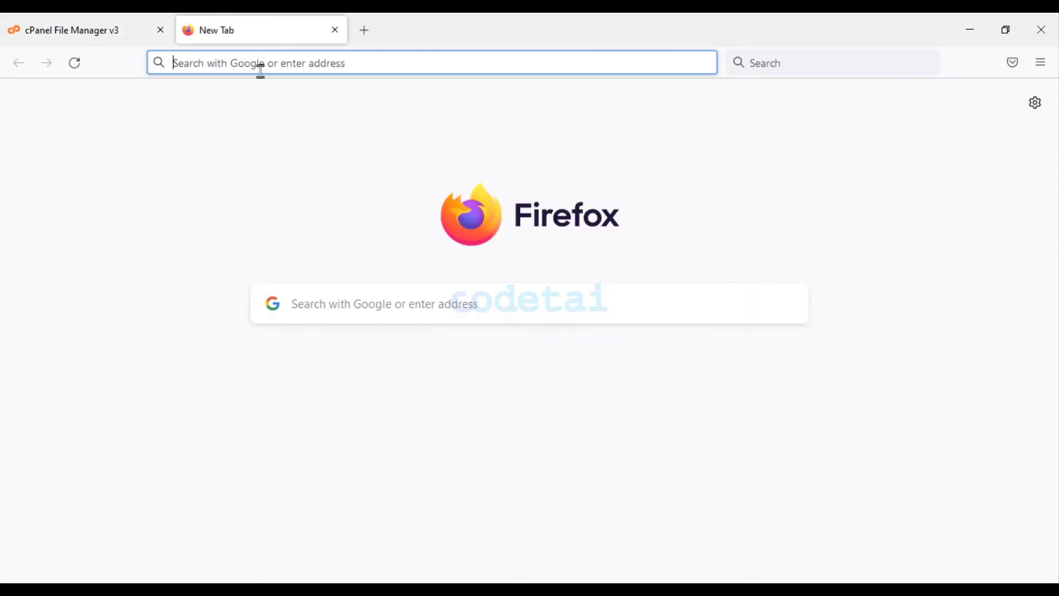
pyautogui.write('https://tempnumber.codetai.xyz')
pyautogui.press('Return')
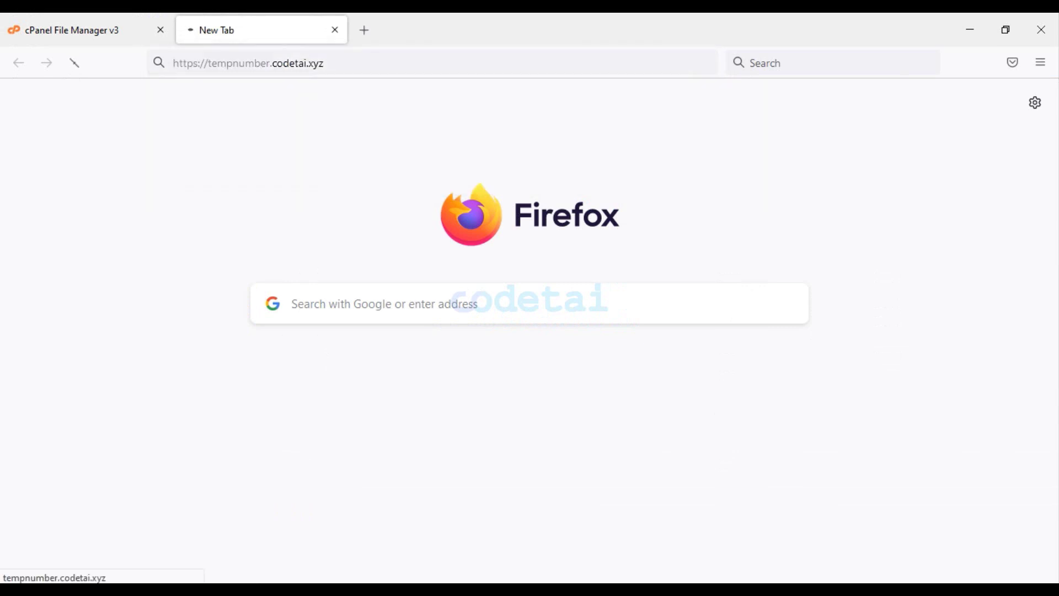
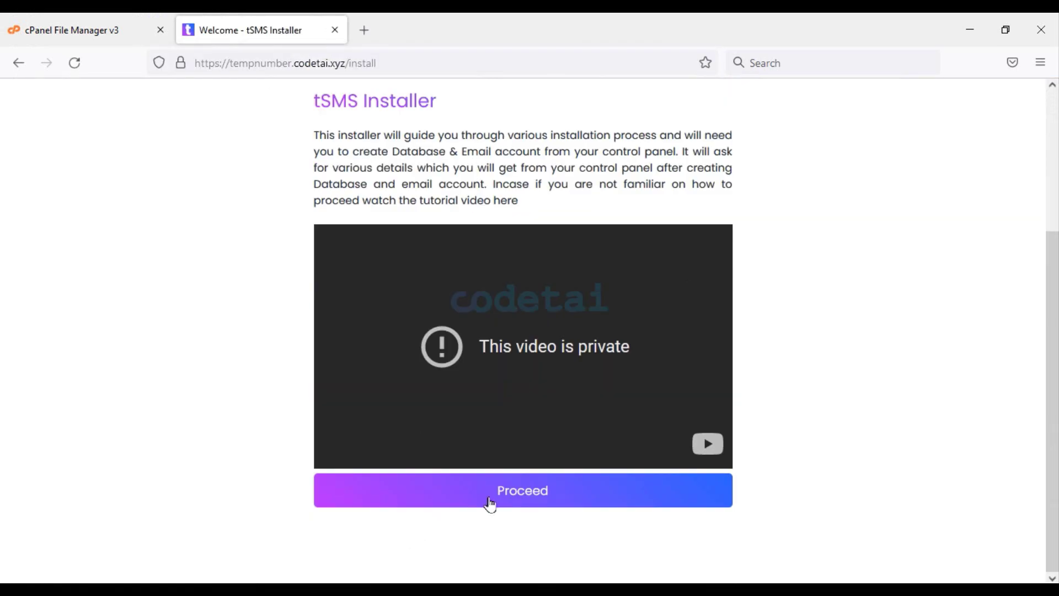
# - Start the installation and pass the license check with the pasted license code
pyautogui.click(495, 503)
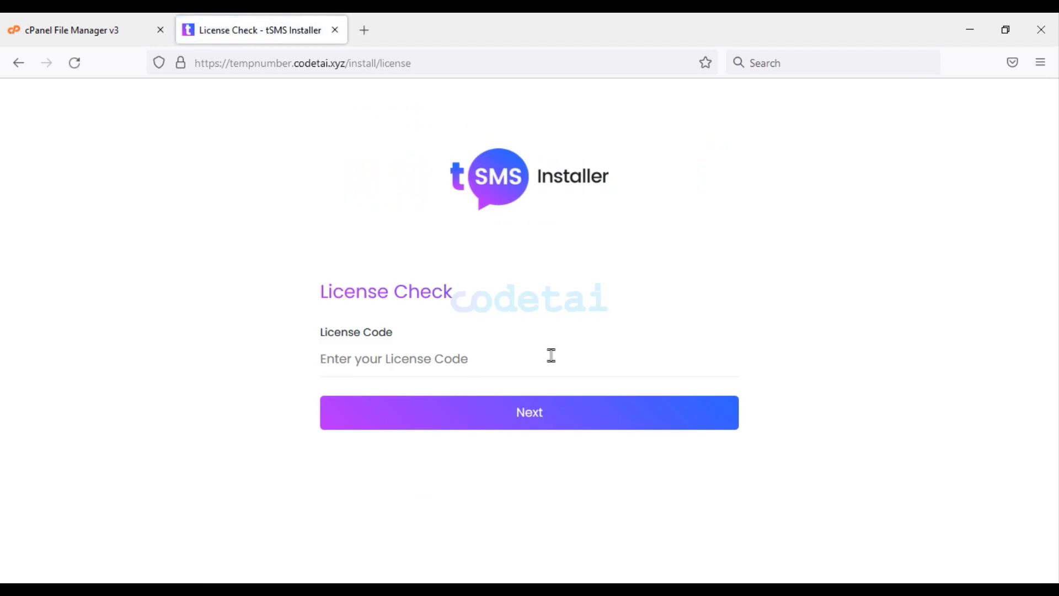
pyautogui.hotkey('ctrl', 'v')
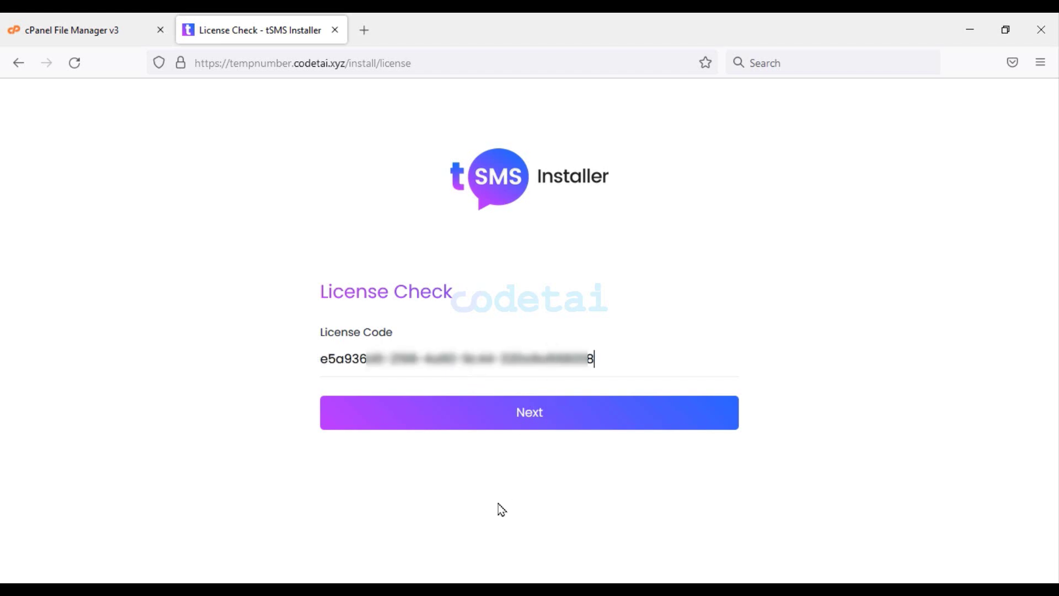
pyautogui.click(509, 419)
# - Enter website name 'Temporary Number', paste the site's address as Website URL, and continue
pyautogui.scroll(-3, 511, 461)
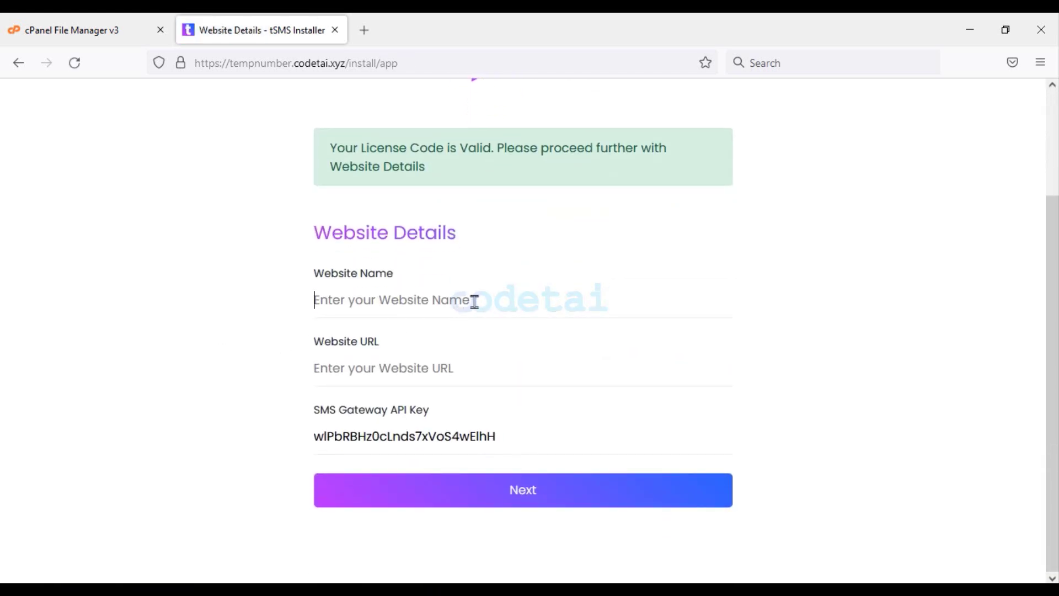
pyautogui.write('Temporary ')
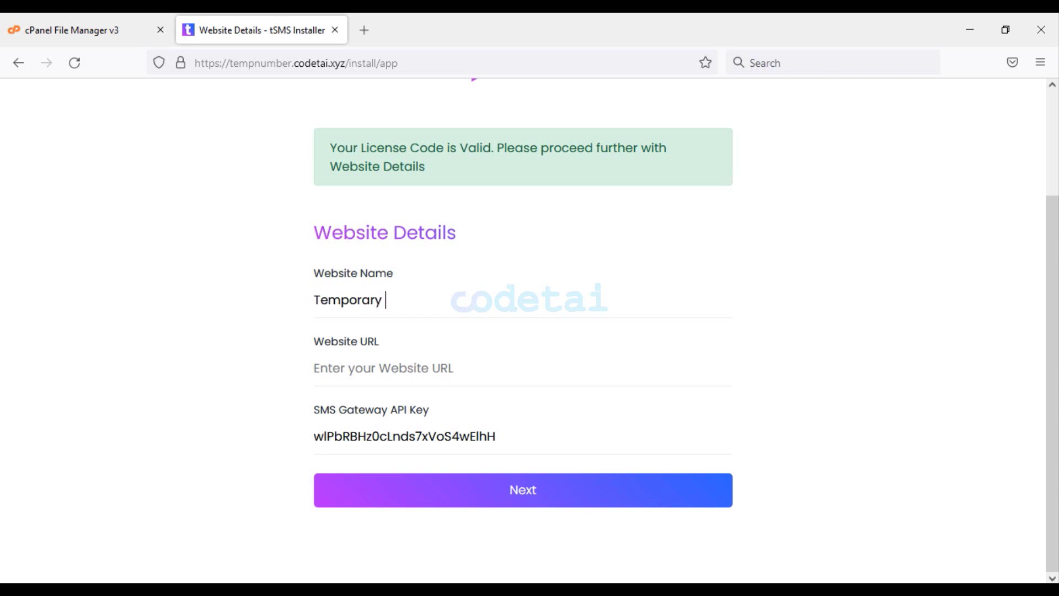
pyautogui.write('Number')
pyautogui.moveTo(298, 63); pyautogui.dragTo(346, 63)
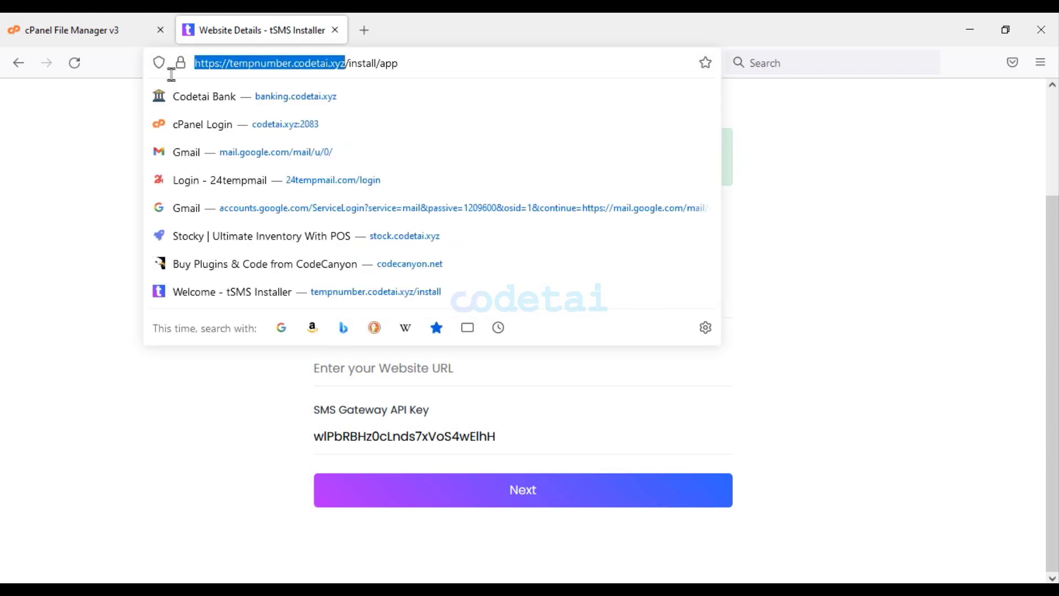
pyautogui.rightClick(243, 67)
pyautogui.click(270, 160)
pyautogui.click(348, 368)
pyautogui.write('https://tempnumber.codetai.xyz')
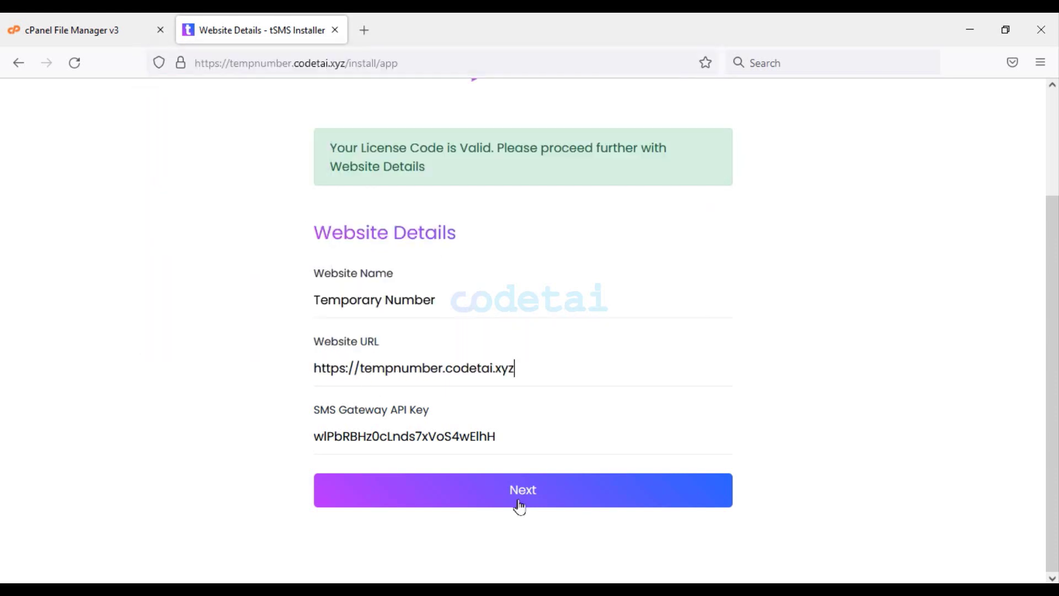
pyautogui.click(522, 507)
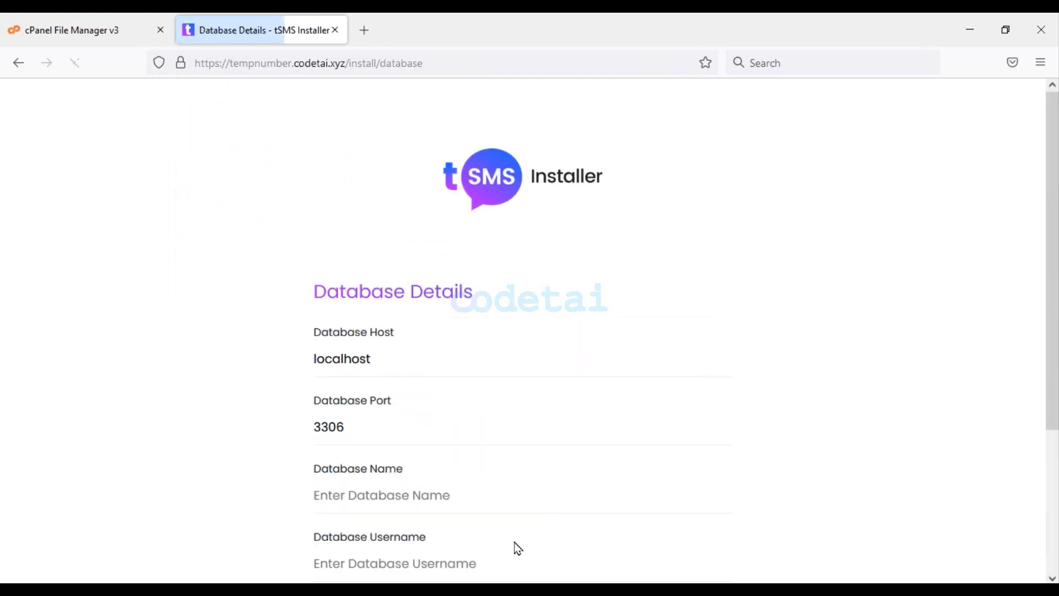
# - Create the database 'temporarynumber' in cPanel's MySQL Database Wizard
pyautogui.scroll(-3, 575, 484)
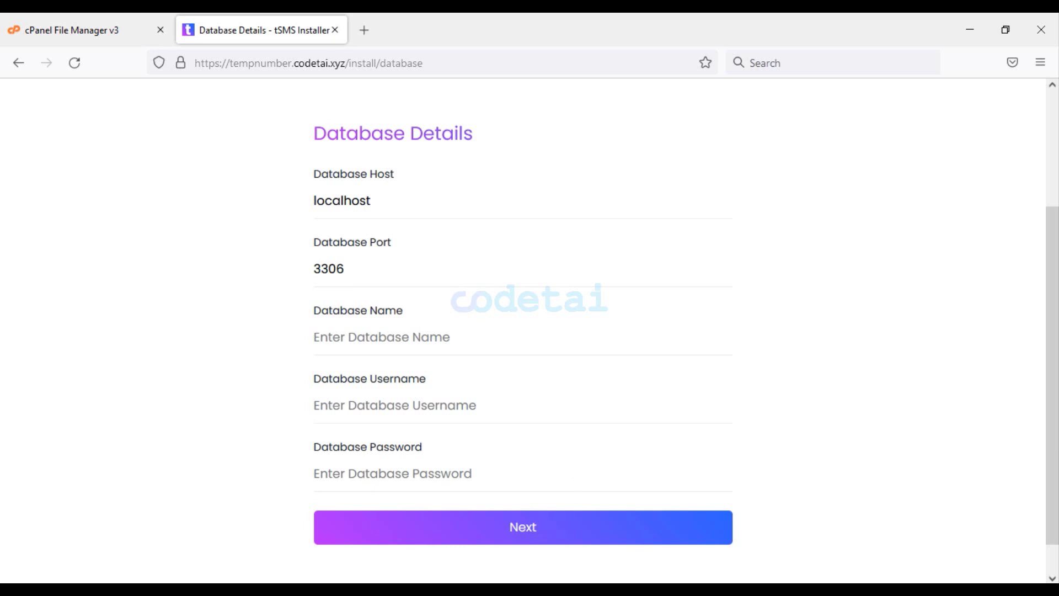
pyautogui.click(72, 30)
pyautogui.click(69, 105)
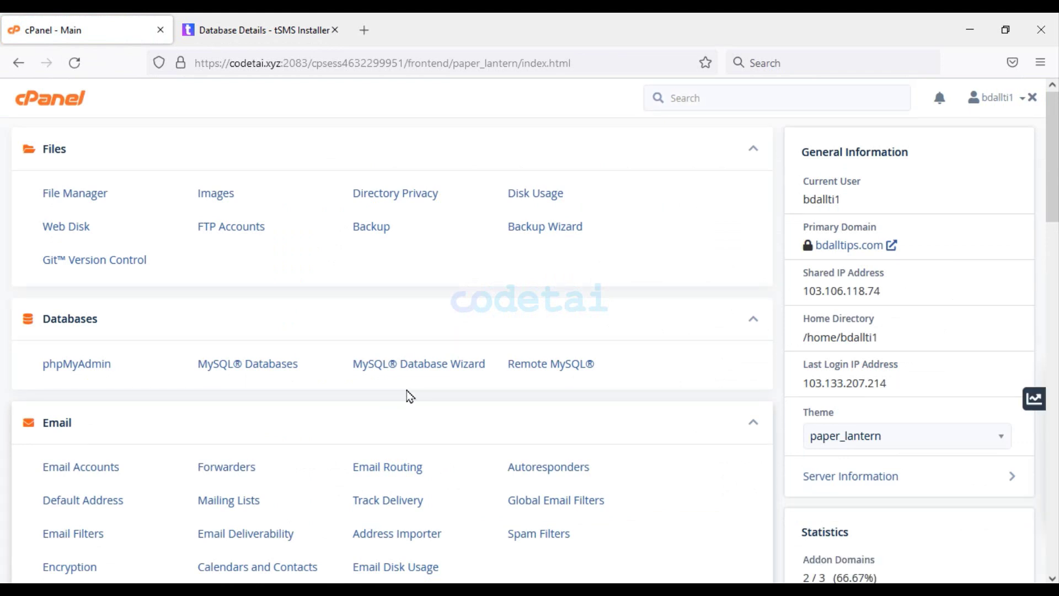
pyautogui.click(411, 374)
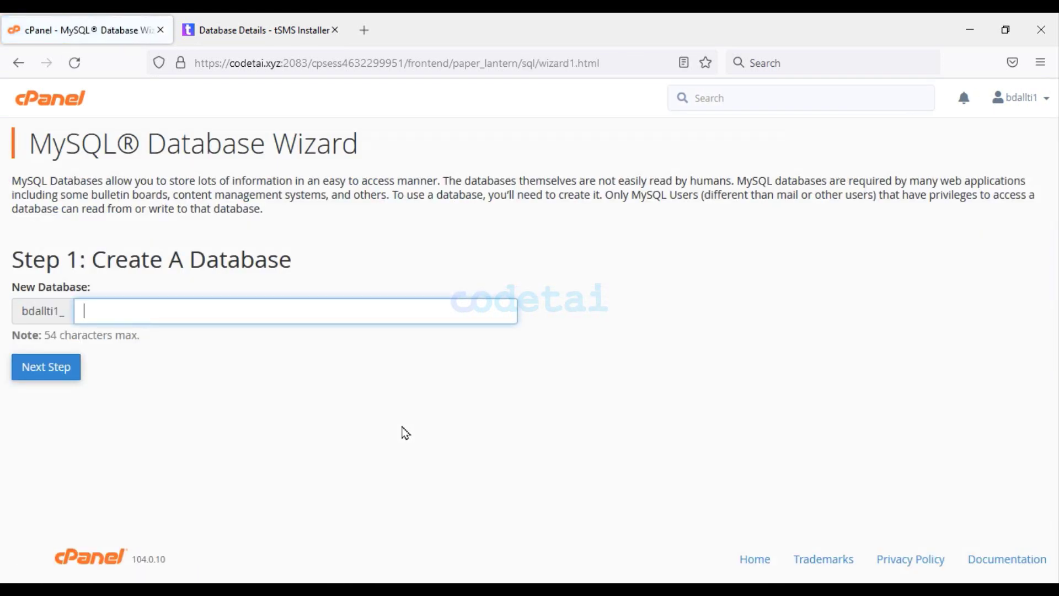
pyautogui.click(228, 312)
pyautogui.write('t')
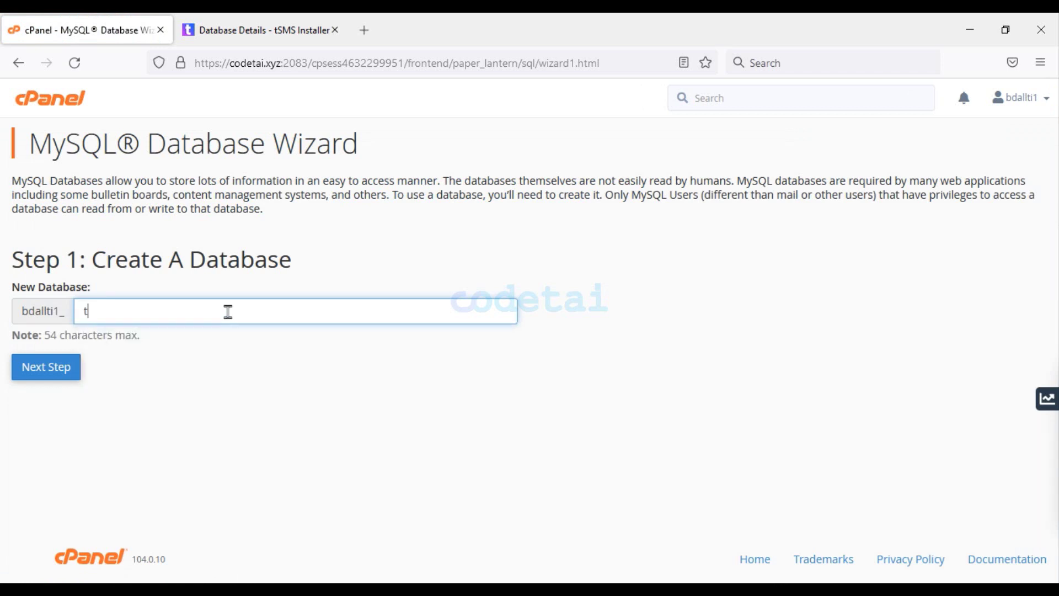
pyautogui.write('emporarynumber')
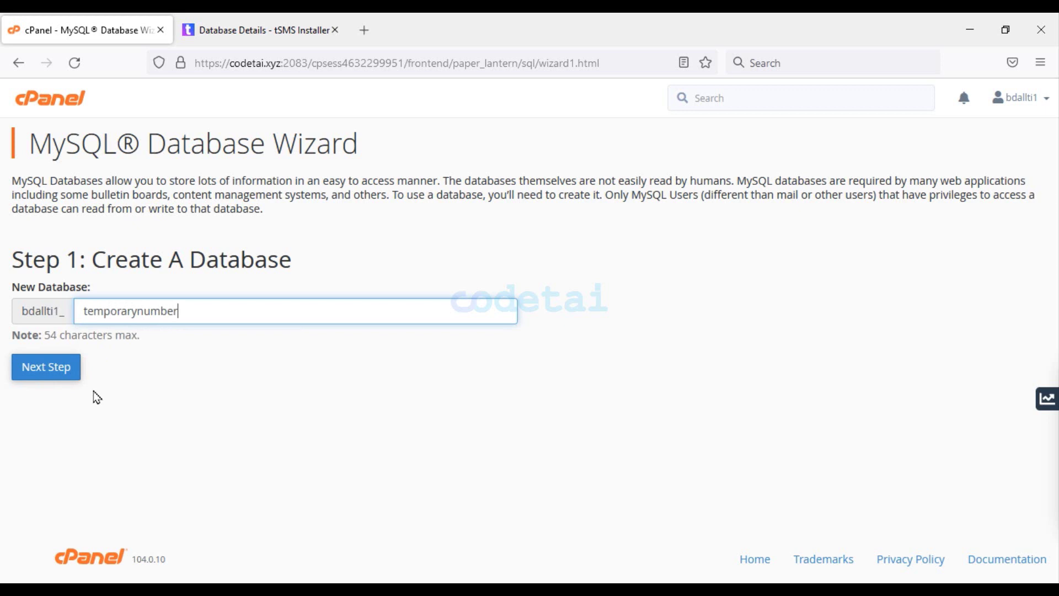
pyautogui.click(60, 374)
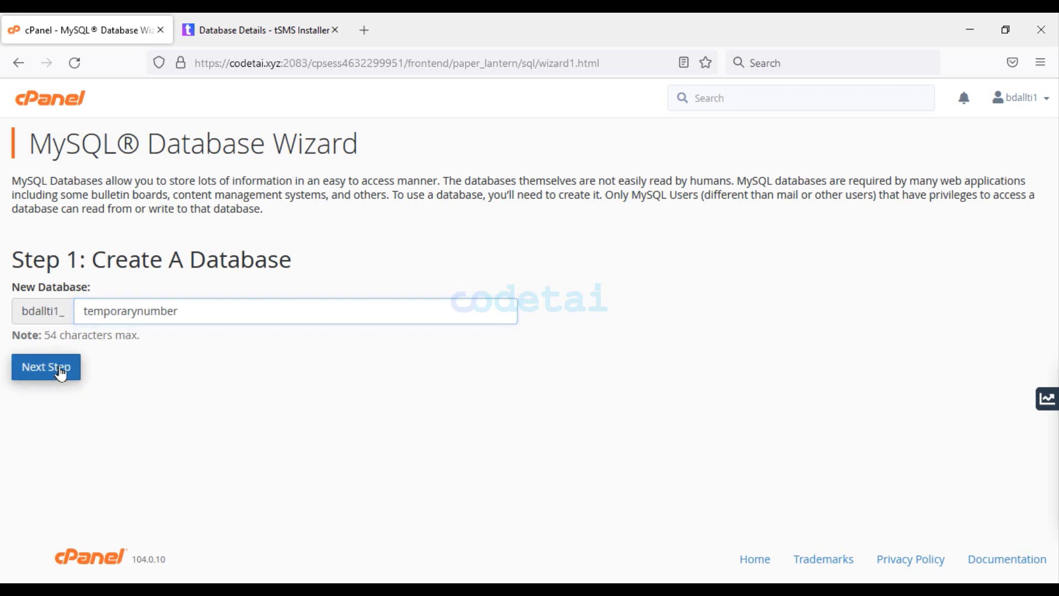
# - Create database user 'usertemporary' with a copied, generated strong password
pyautogui.write('usertemporary')
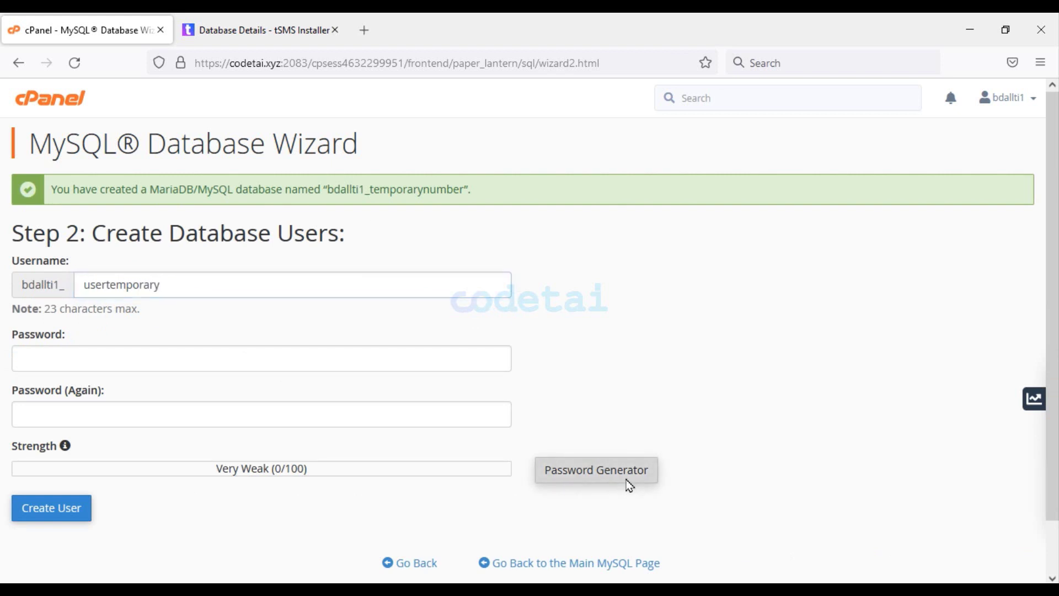
pyautogui.click(627, 470)
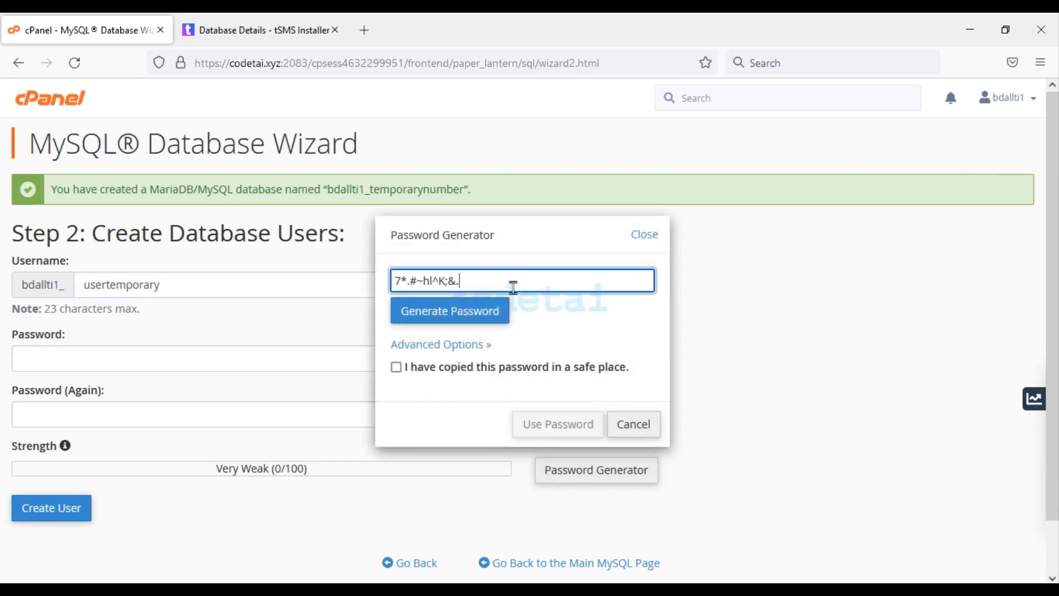
pyautogui.moveTo(513, 284); pyautogui.dragTo(394, 281)
pyautogui.rightClick(452, 281)
pyautogui.click(489, 371)
pyautogui.click(434, 372)
pyautogui.click(556, 423)
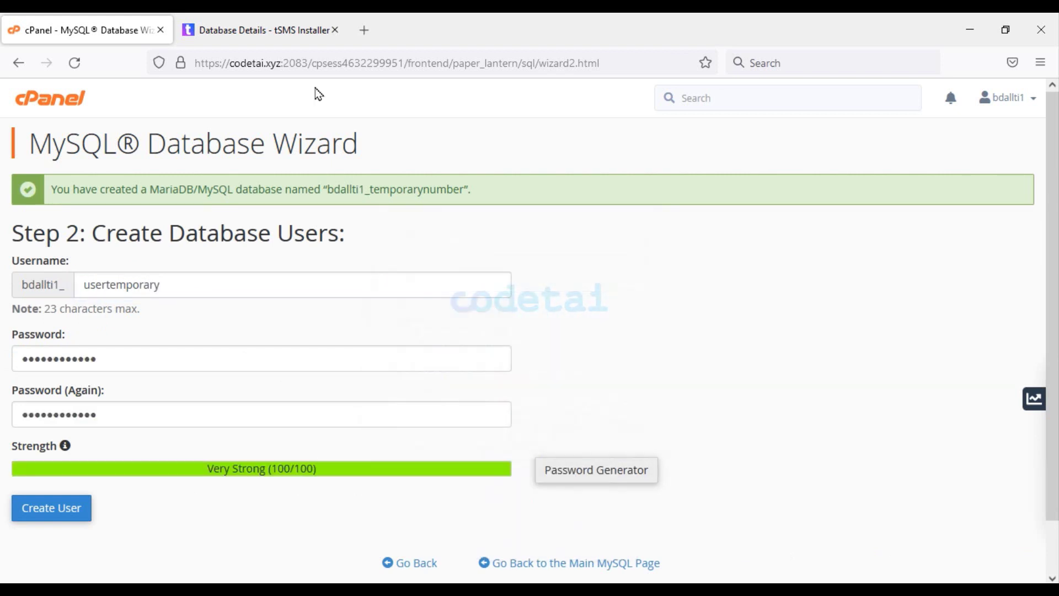
pyautogui.click(256, 29)
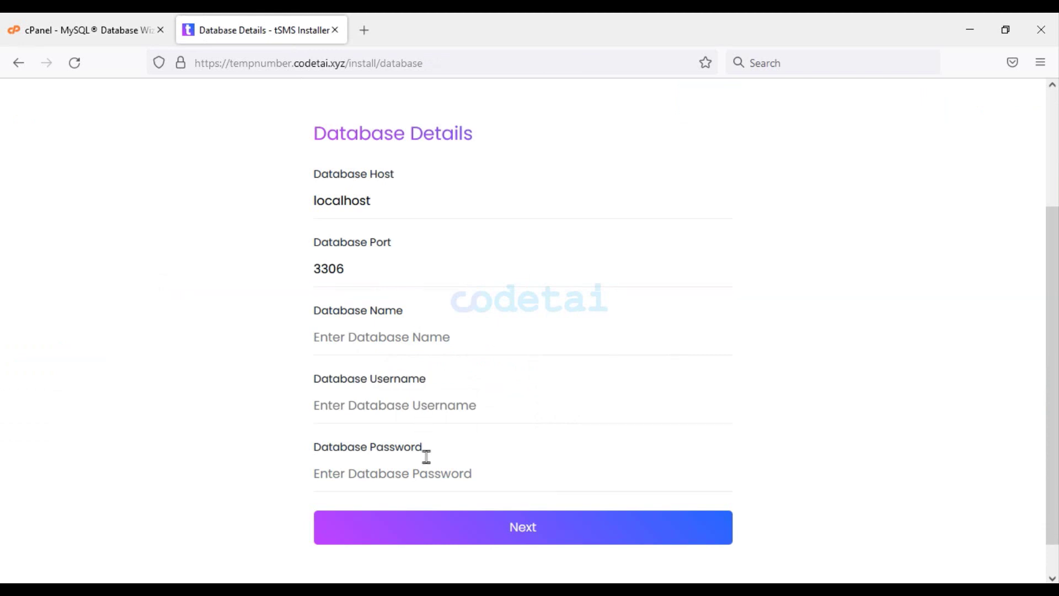
pyautogui.hotkey('ctrl', 'shift', 'Tab')
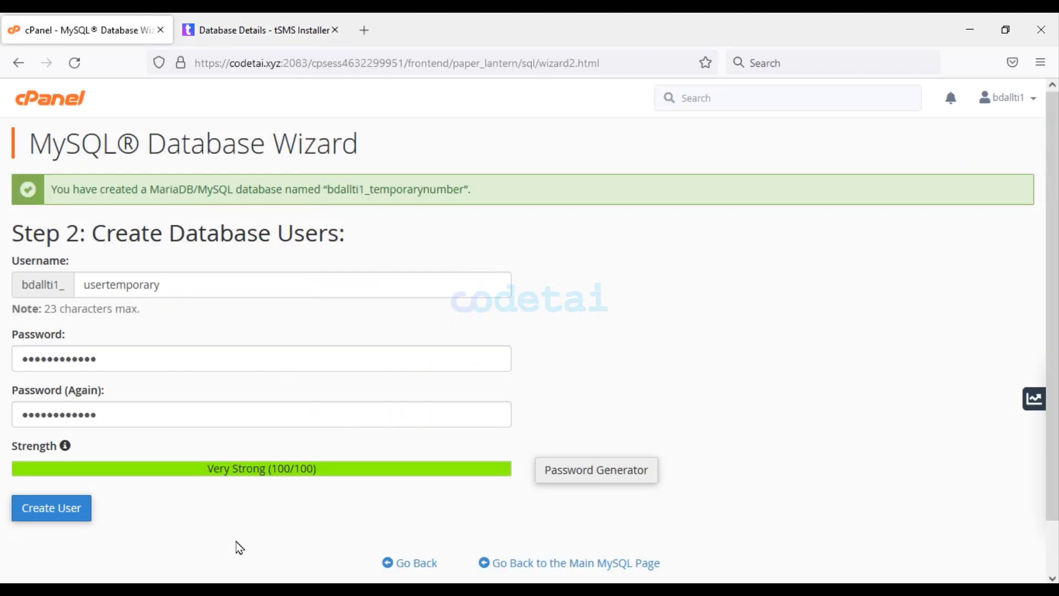
pyautogui.click(70, 522)
pyautogui.click(393, 239)
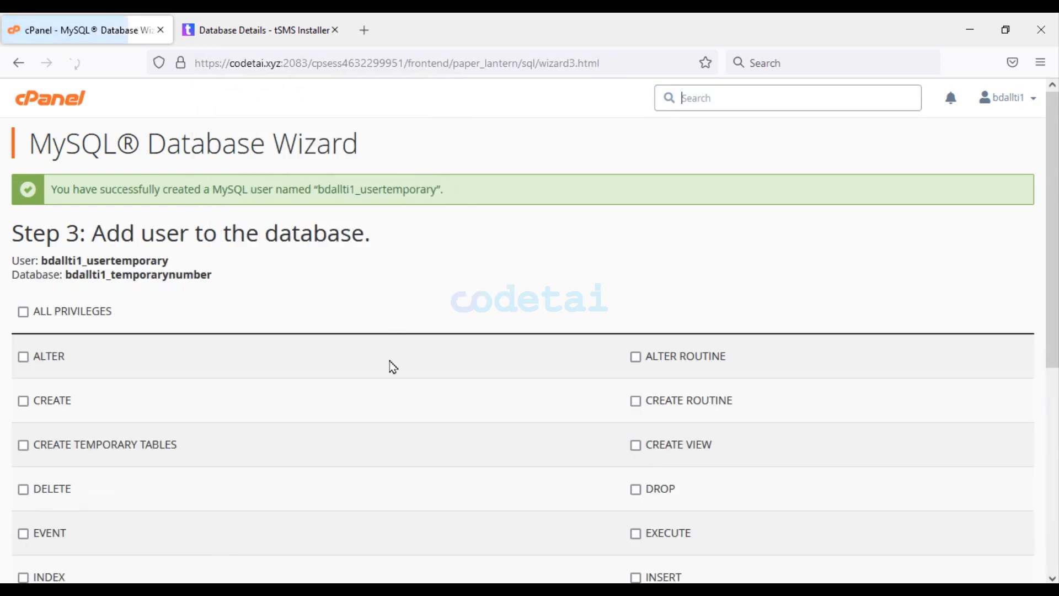
# - Copy the cPanel database username and database name into the installer's Database Username and Name
pyautogui.moveTo(185, 269); pyautogui.dragTo(43, 261)
pyautogui.rightClick(50, 260)
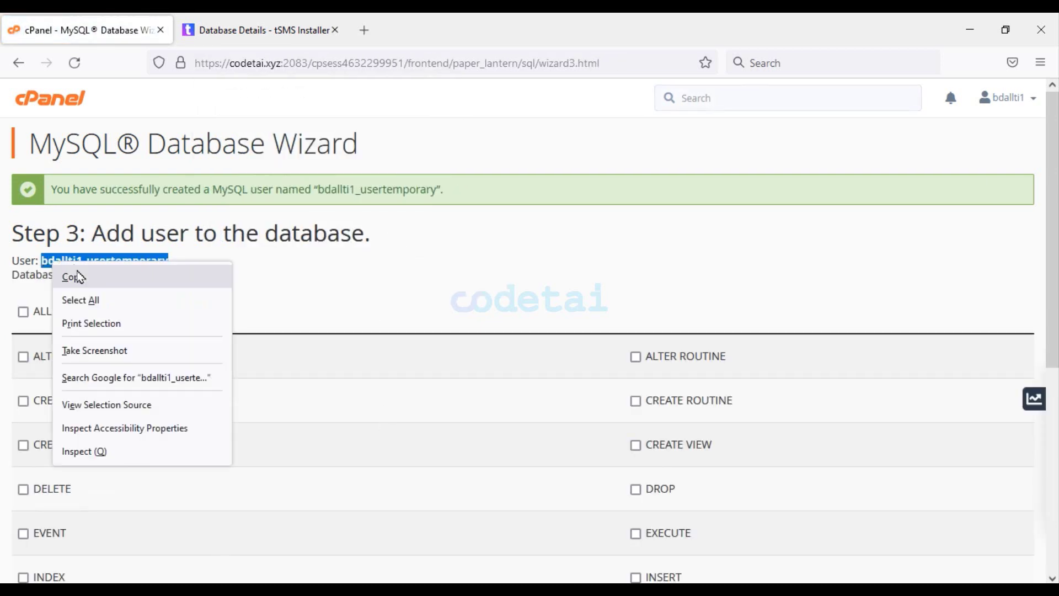
pyautogui.click(71, 274)
pyautogui.click(259, 29)
pyautogui.rightClick(397, 397)
pyautogui.click(437, 230)
pyautogui.click(82, 29)
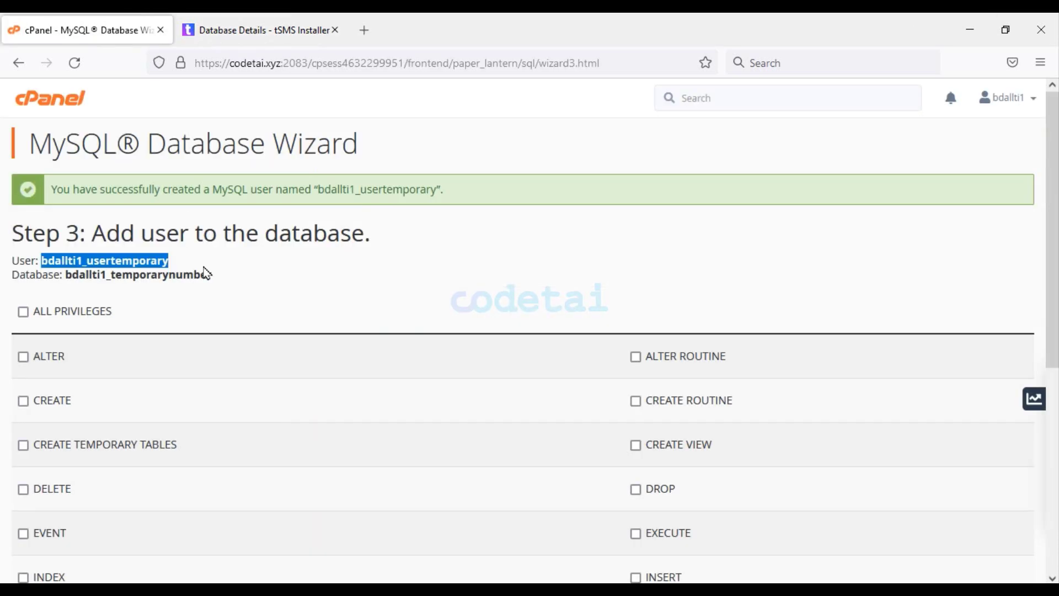
pyautogui.moveTo(212, 274); pyautogui.dragTo(65, 276)
pyautogui.rightClick(80, 277)
pyautogui.click(101, 290)
pyautogui.click(259, 30)
pyautogui.rightClick(397, 332)
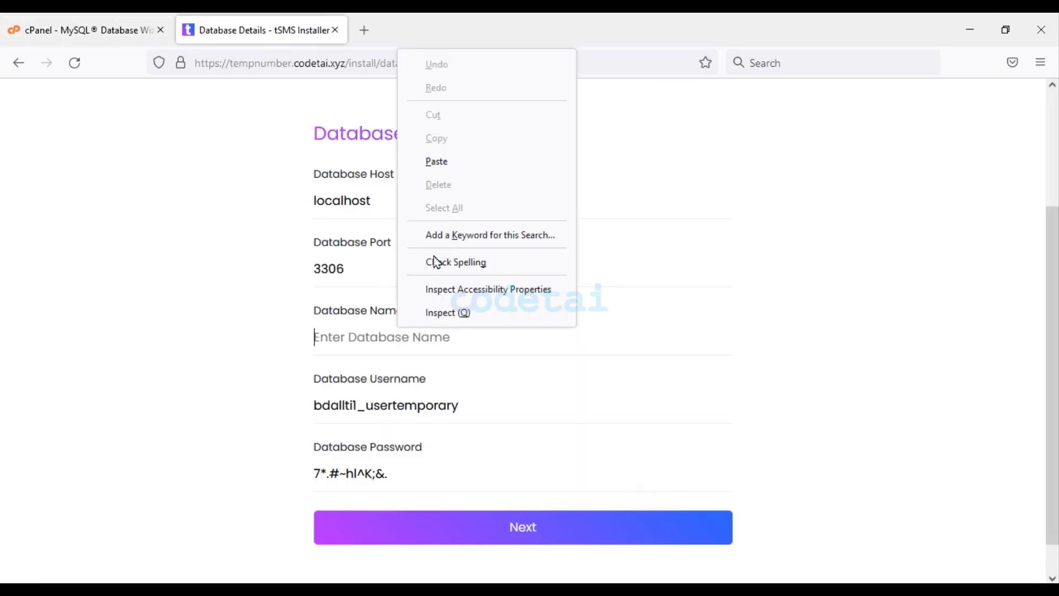
pyautogui.click(437, 161)
# - Grant the user ALL PRIVILEGES on the database and submit the installer's database details
pyautogui.hotkey('ctrl', 'Tab')
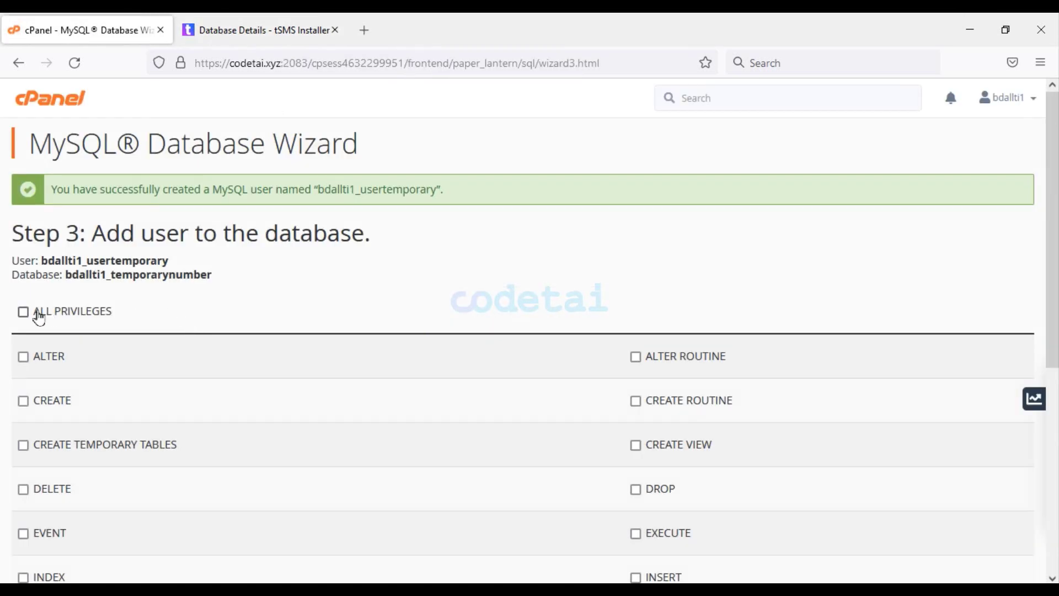
pyautogui.click(23, 312)
pyautogui.scroll(-6, 125, 379)
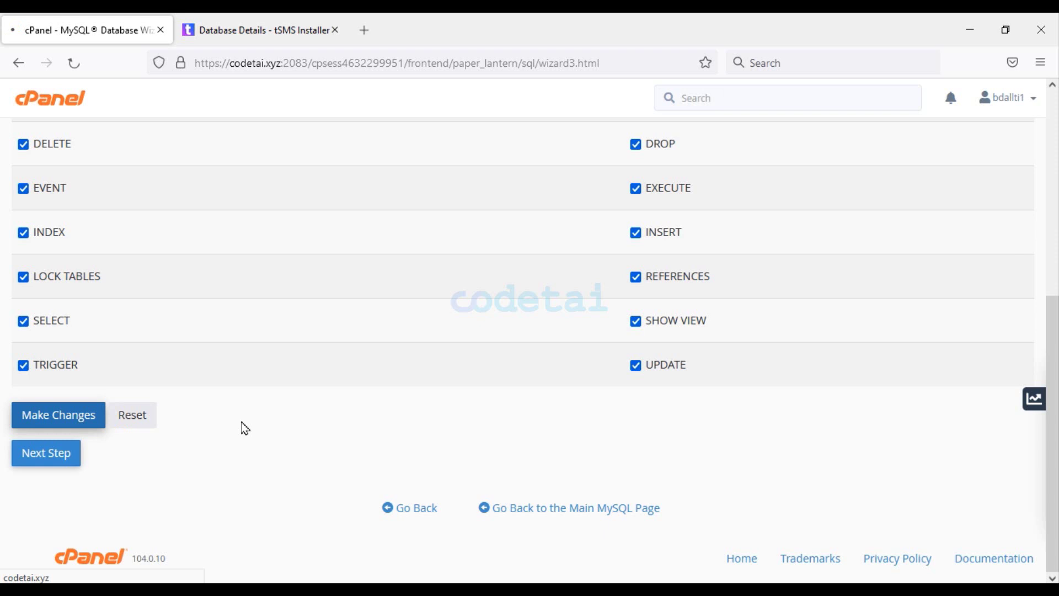
pyautogui.hotkey('ctrl', 'Tab')
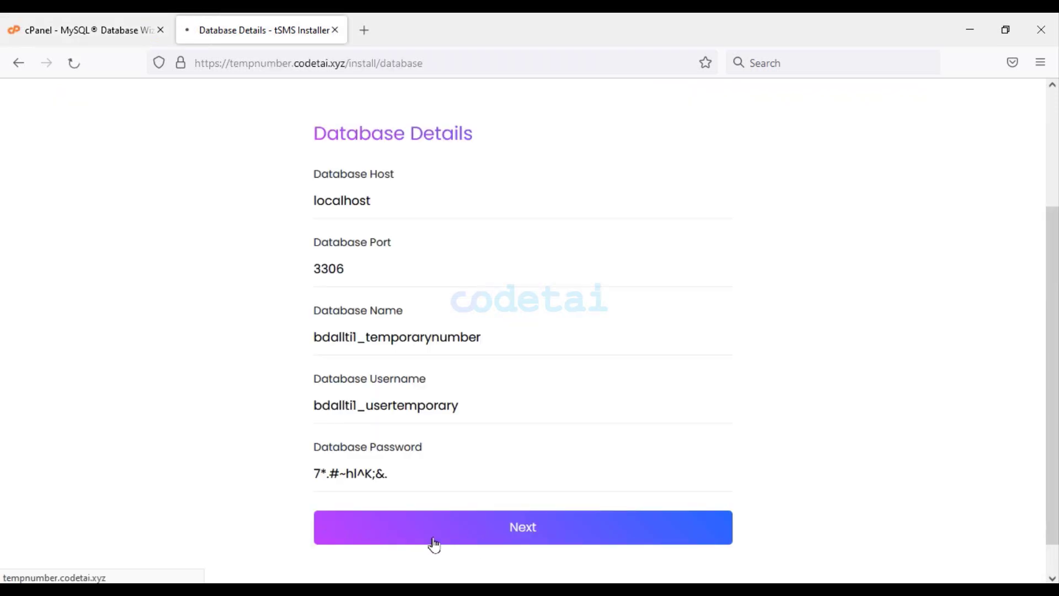
pyautogui.click(433, 541)
pyautogui.scroll(-3, 494, 484)
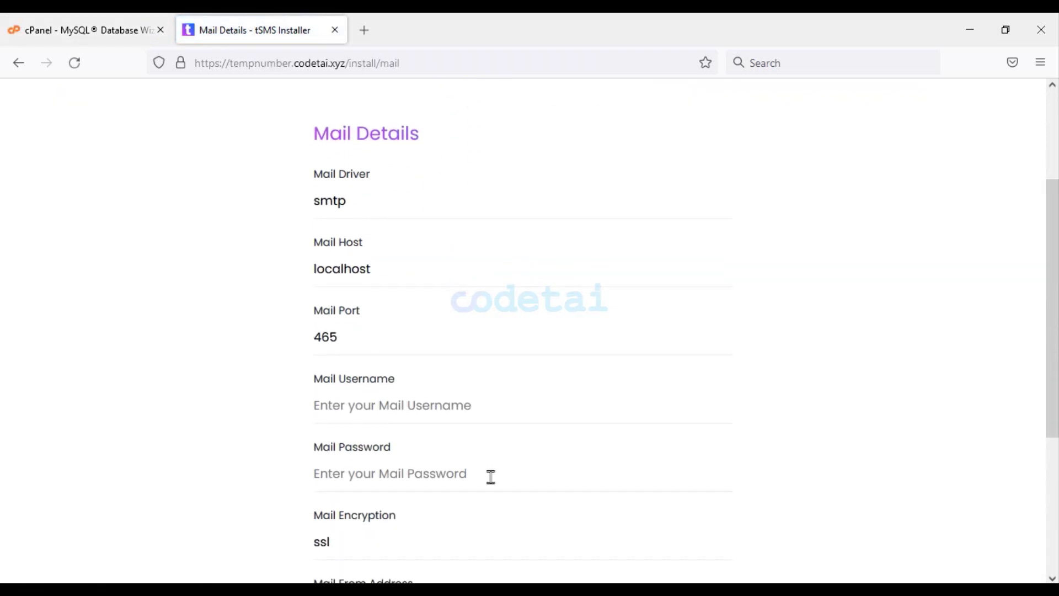
# - Start a new email account in cPanel's Email Accounts and enter its username
pyautogui.scroll(-4, 373, 398)
pyautogui.scroll(4, 381, 475)
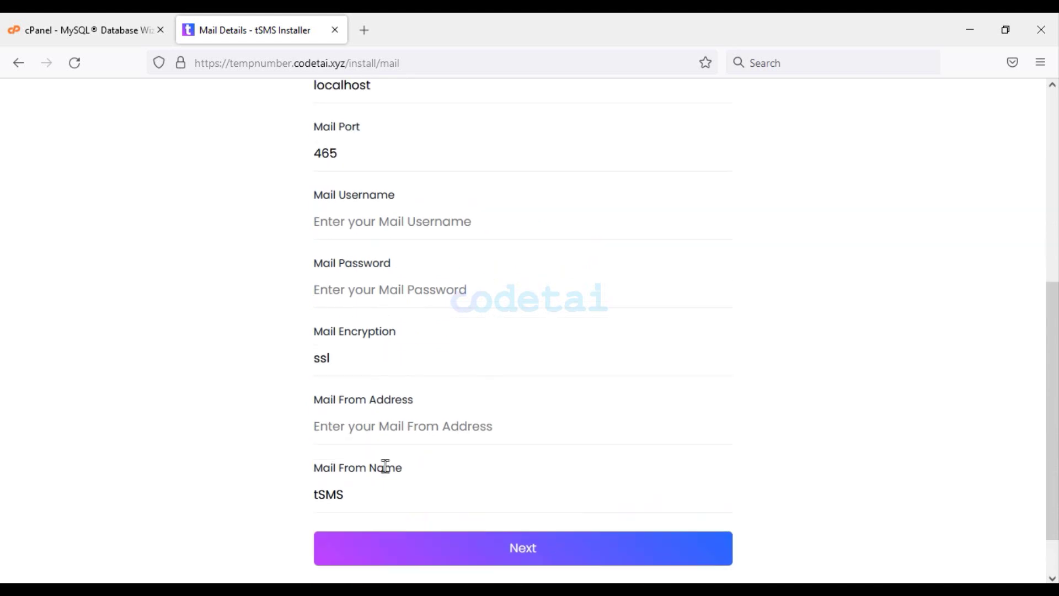
pyautogui.scroll(3, 397, 442)
pyautogui.hotkey('ctrl', 'Tab')
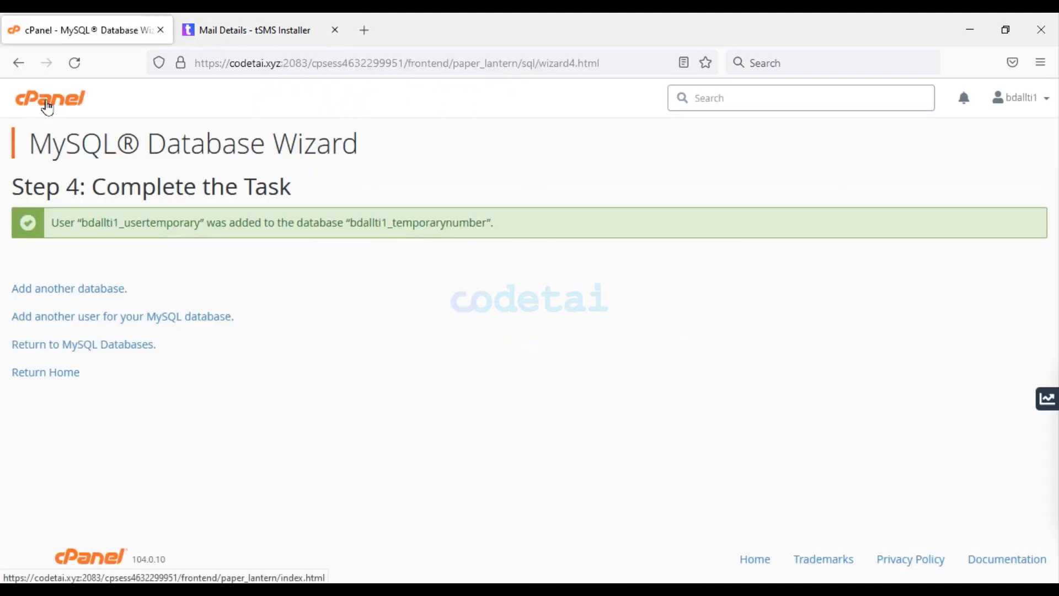
pyautogui.click(43, 106)
pyautogui.scroll(-3, 175, 331)
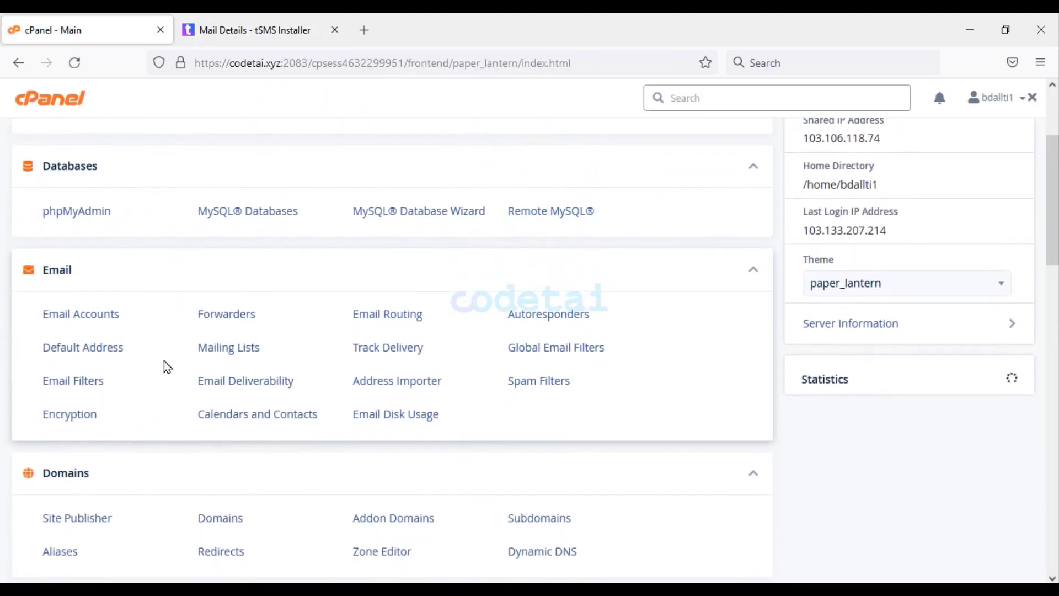
pyautogui.click(107, 317)
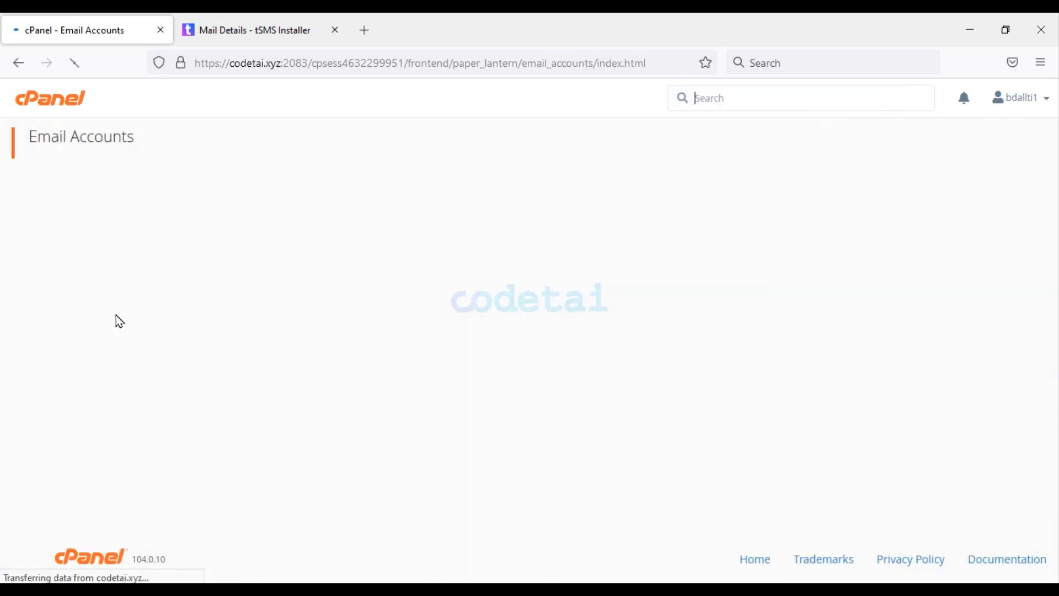
pyautogui.click(958, 320)
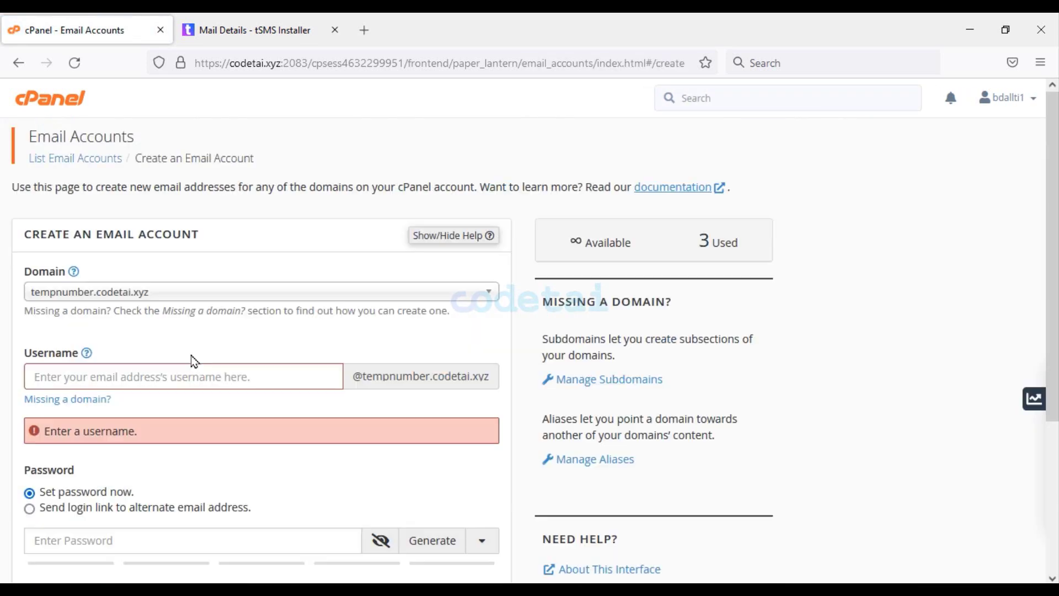
pyautogui.click(178, 374)
pyautogui.write('email')
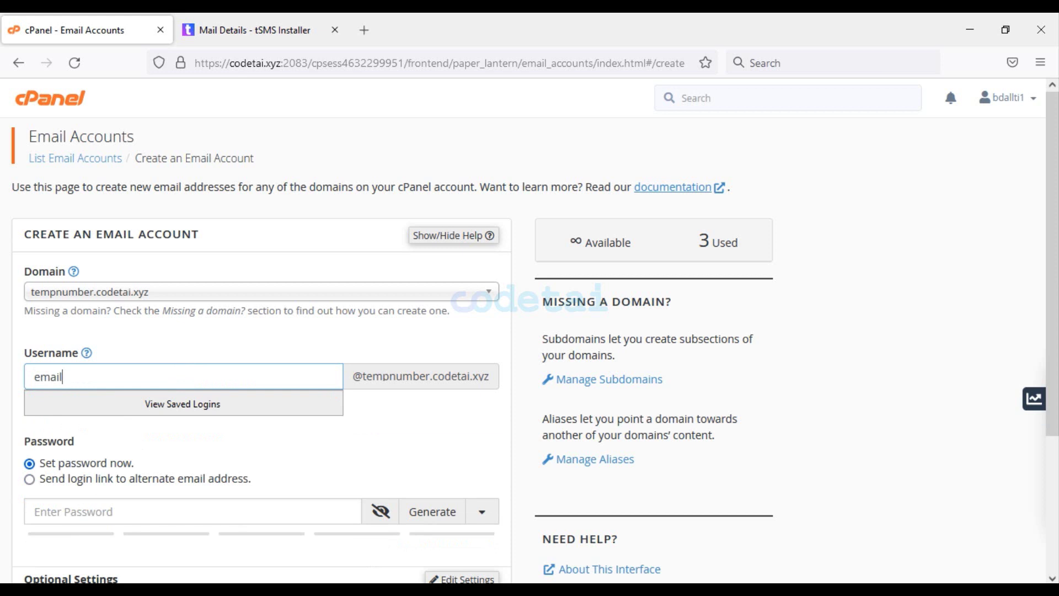
pyautogui.scroll(-3, 386, 391)
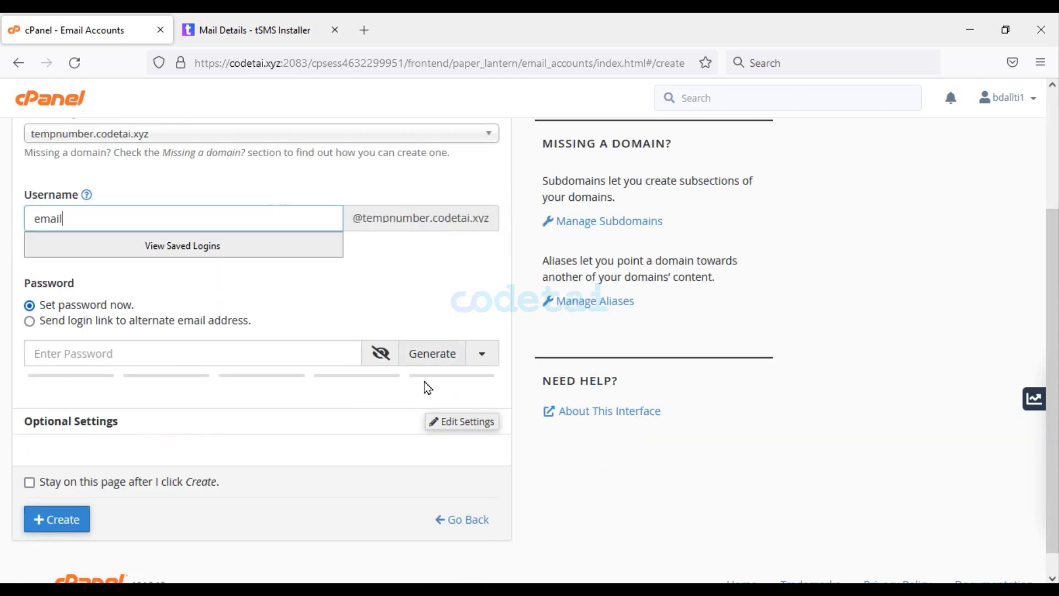
# - Generate a strong password, paste it into the installer's Mail Password, and create the account
pyautogui.click(428, 358)
pyautogui.moveTo(245, 358); pyautogui.dragTo(23, 337)
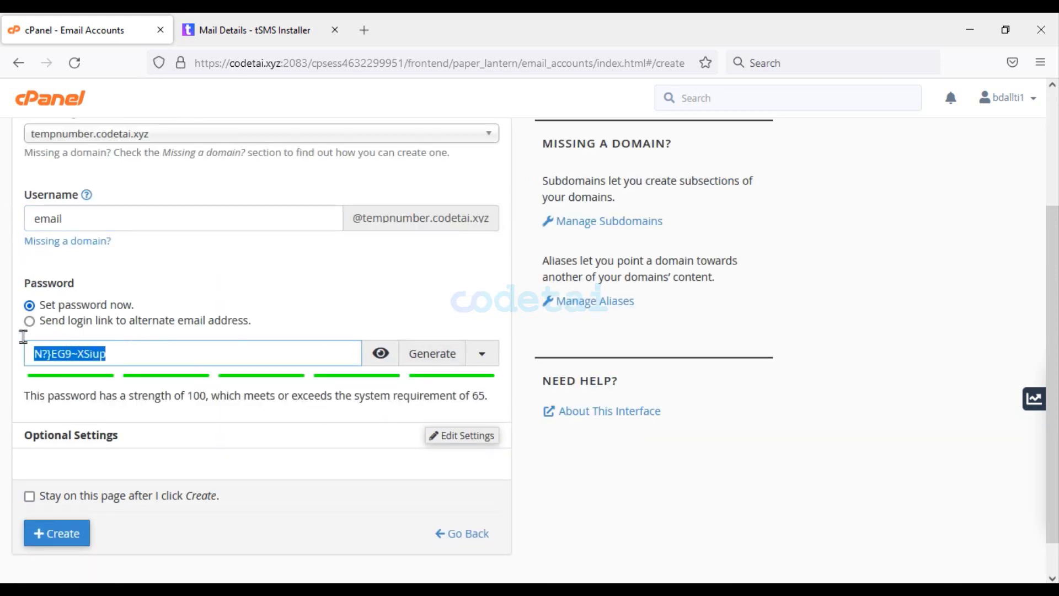
pyautogui.rightClick(103, 357)
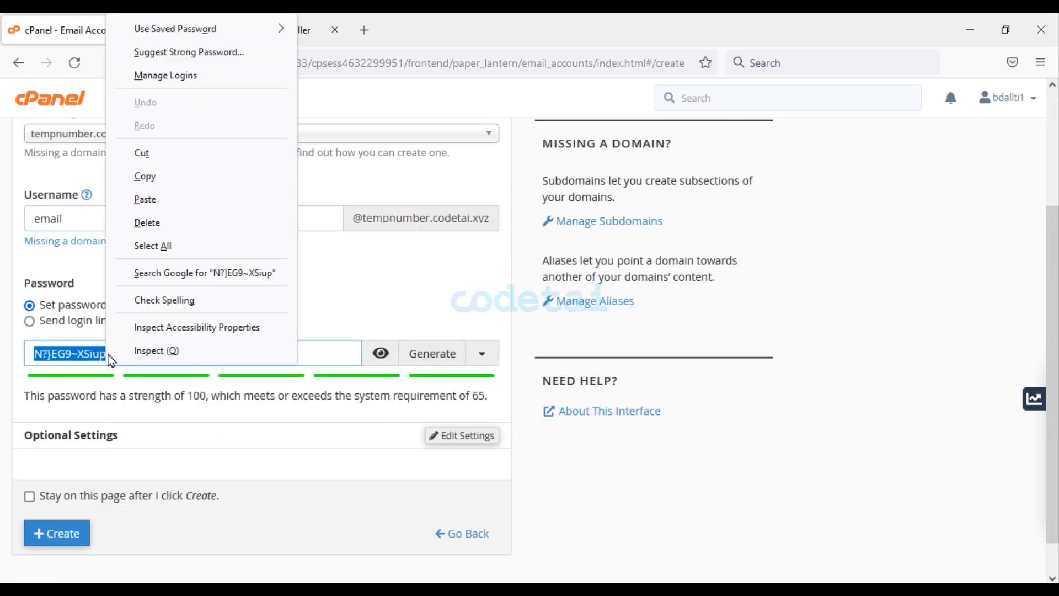
pyautogui.click(154, 172)
pyautogui.click(200, 35)
pyautogui.scroll(-1, 446, 393)
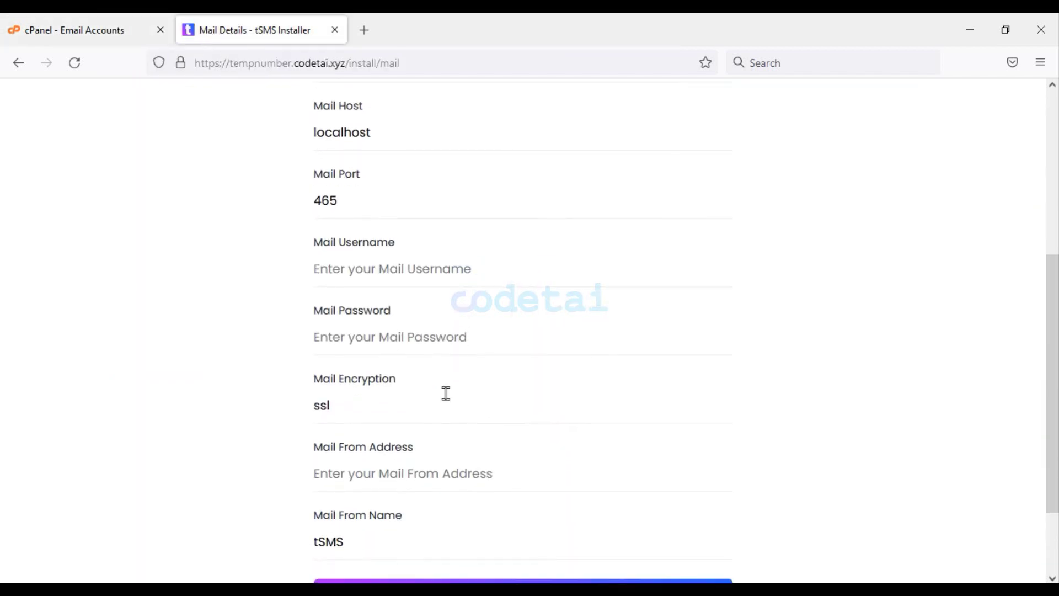
pyautogui.rightClick(431, 343)
pyautogui.click(459, 179)
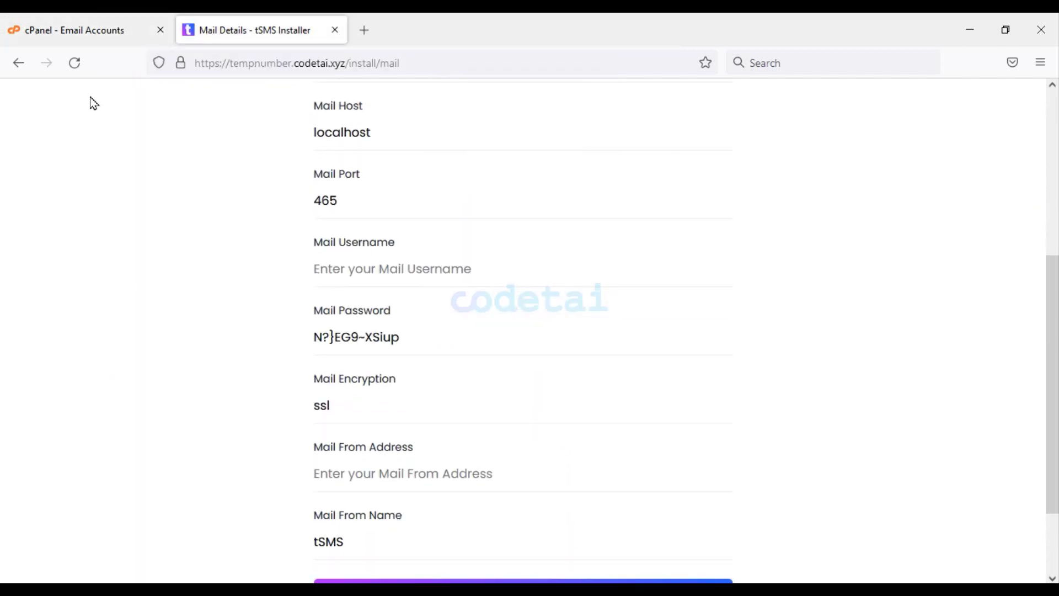
pyautogui.click(74, 30)
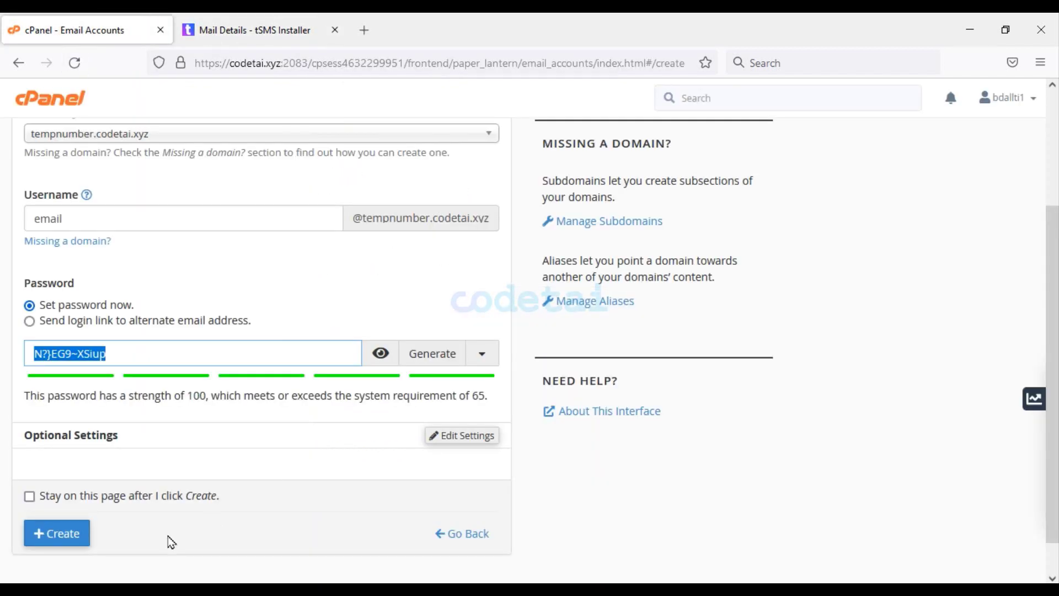
pyautogui.click(73, 543)
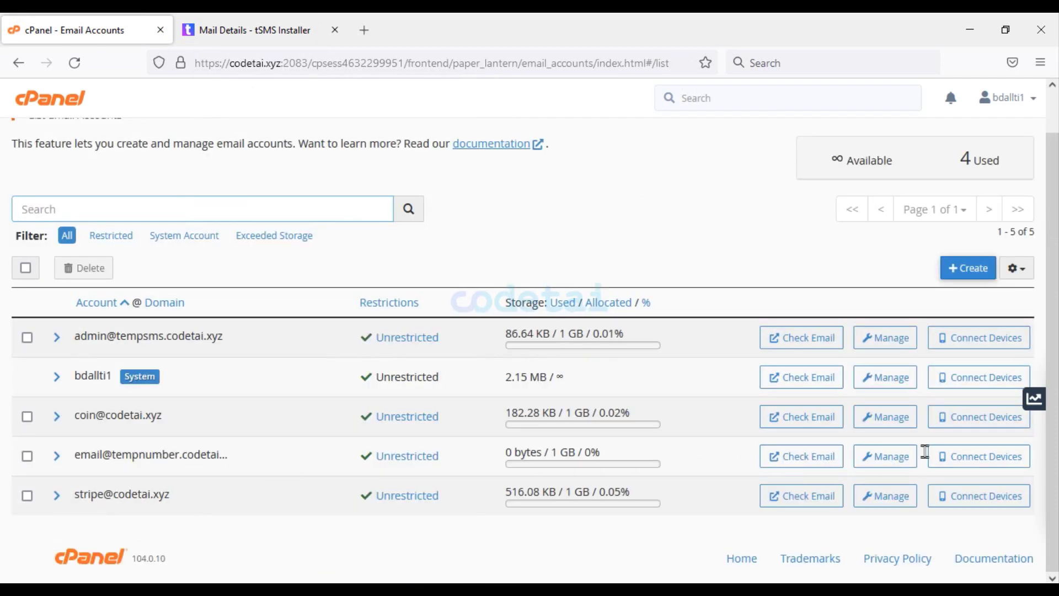
# - Copy the email account's username from Connect Devices into Mail Username
pyautogui.click(1020, 459)
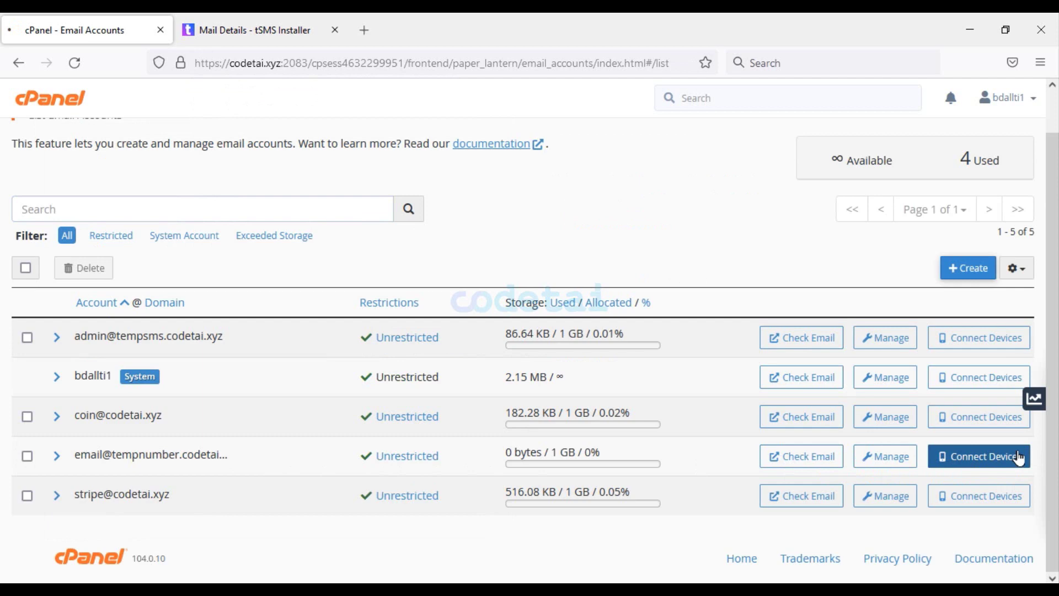
pyautogui.scroll(-5, 293, 389)
pyautogui.tripleClick(296, 294)
pyautogui.rightClick(143, 288)
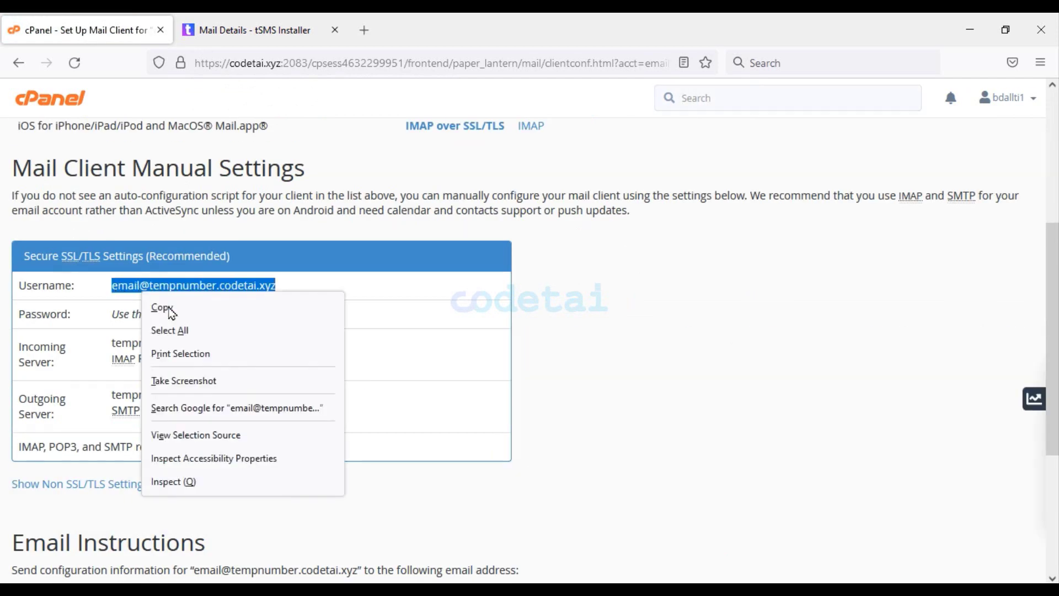
pyautogui.click(160, 307)
pyautogui.click(249, 29)
pyautogui.rightClick(386, 275)
pyautogui.click(421, 388)
# - Replace localhost in Mail Host with the outgoing server tempnumber.codetai.xyz
pyautogui.click(95, 34)
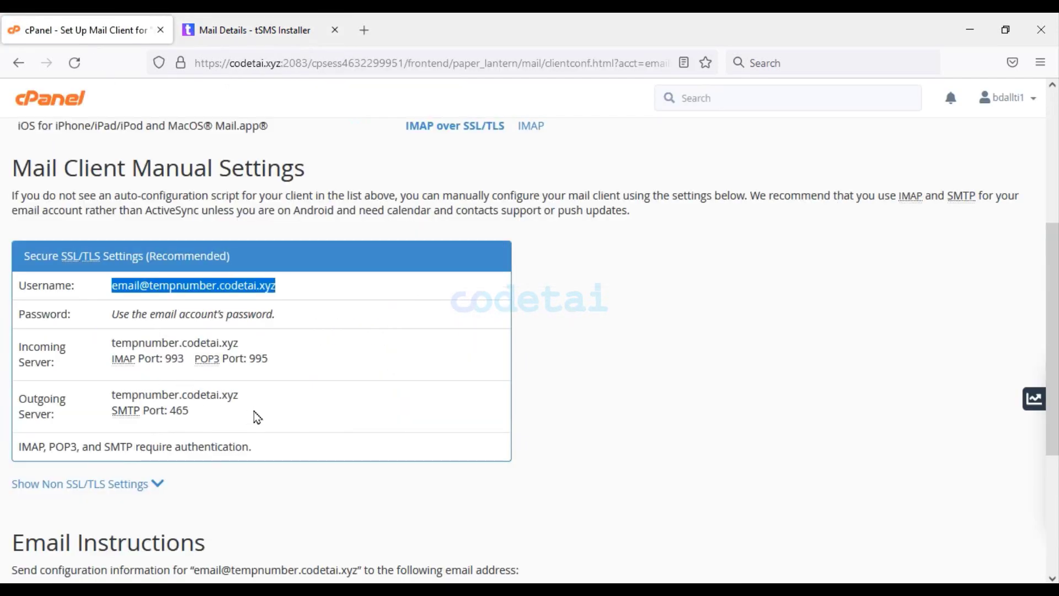
pyautogui.tripleClick(135, 397)
pyautogui.rightClick(134, 397)
pyautogui.click(185, 237)
pyautogui.click(248, 30)
pyautogui.scroll(2, 411, 447)
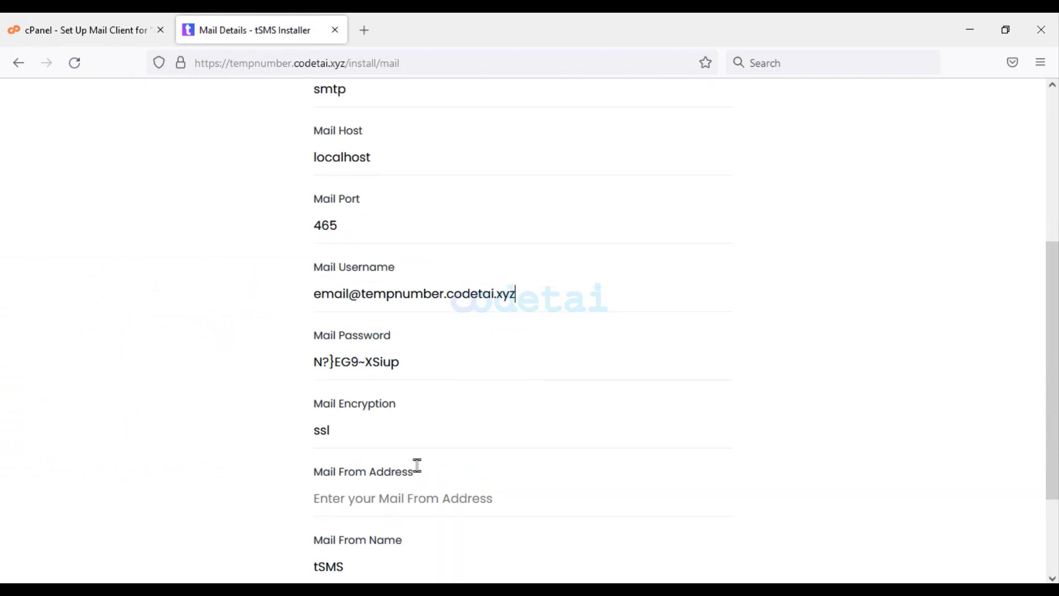
pyautogui.tripleClick(304, 185)
pyautogui.rightClick(351, 199)
pyautogui.click(383, 312)
# - Set Mail Port to the account's SMTP port 465
pyautogui.click(95, 31)
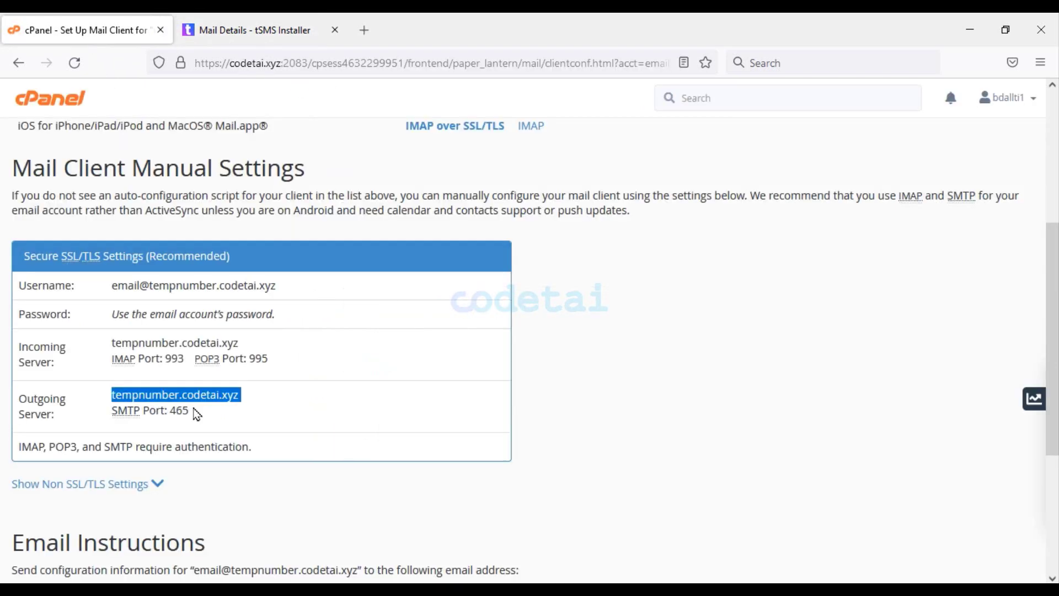
pyautogui.doubleClick(180, 409)
pyautogui.rightClick(180, 409)
pyautogui.click(201, 215)
pyautogui.click(249, 30)
pyautogui.doubleClick(325, 253)
pyautogui.rightClick(328, 253)
pyautogui.click(367, 364)
# - Set Mail From Address to the account's email and Mail From Name to 'Temporary Number', then submit
pyautogui.scroll(-1, 402, 421)
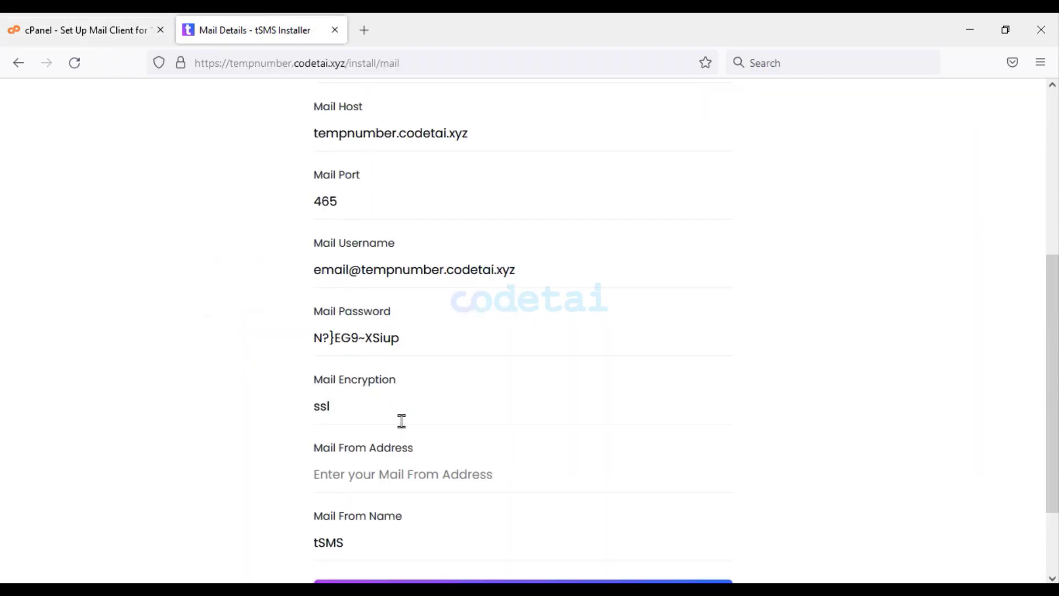
pyautogui.tripleClick(393, 271)
pyautogui.rightClick(392, 282)
pyautogui.click(401, 378)
pyautogui.scroll(-2, 401, 379)
pyautogui.click(401, 378)
pyautogui.hotkey('ctrl', 'v')
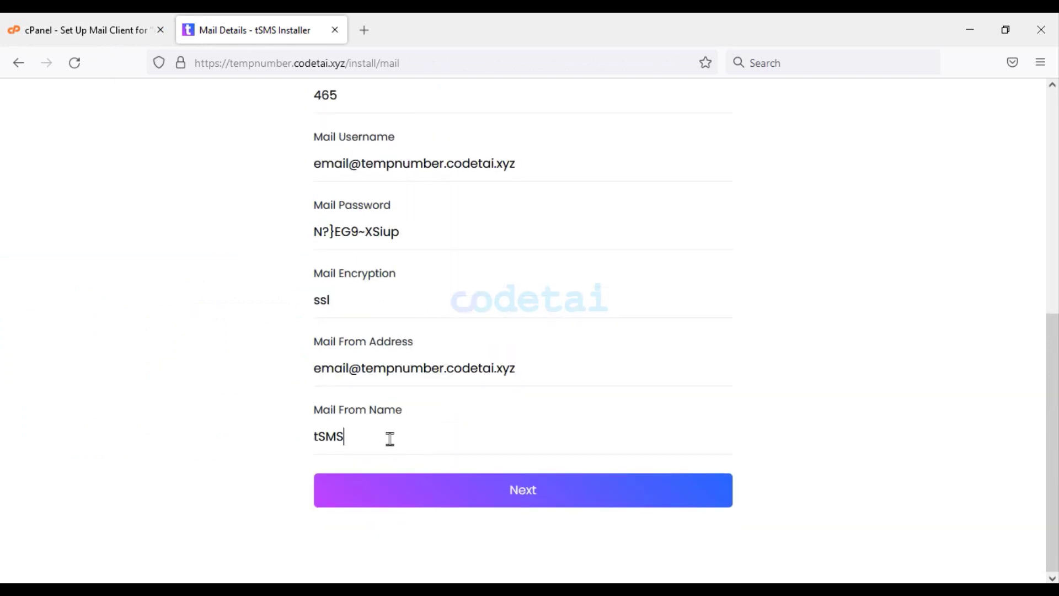
pyautogui.doubleClick(388, 438)
pyautogui.write('Tempor')
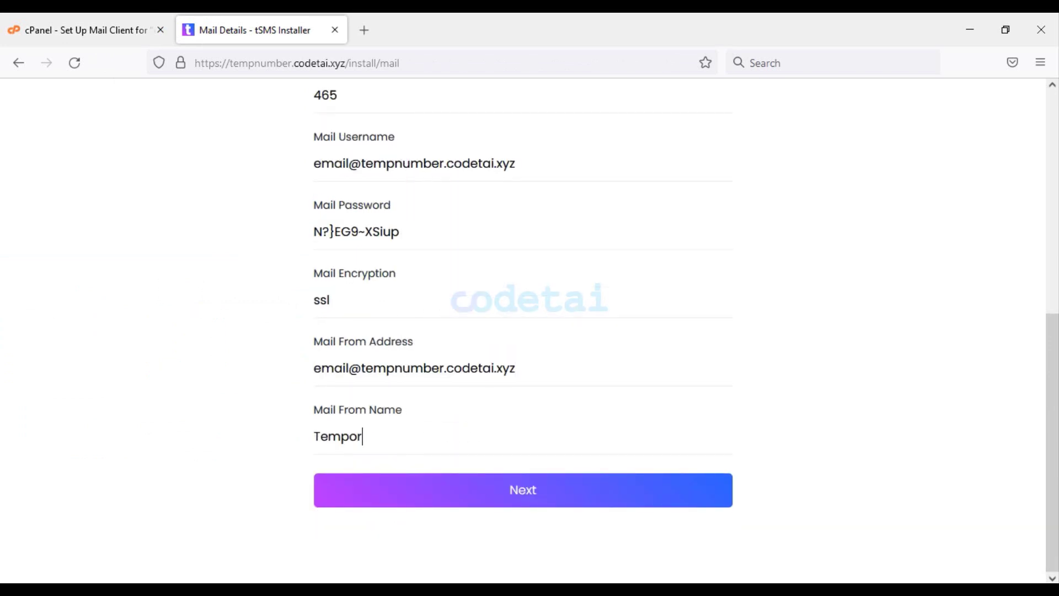
pyautogui.write('ary Number')
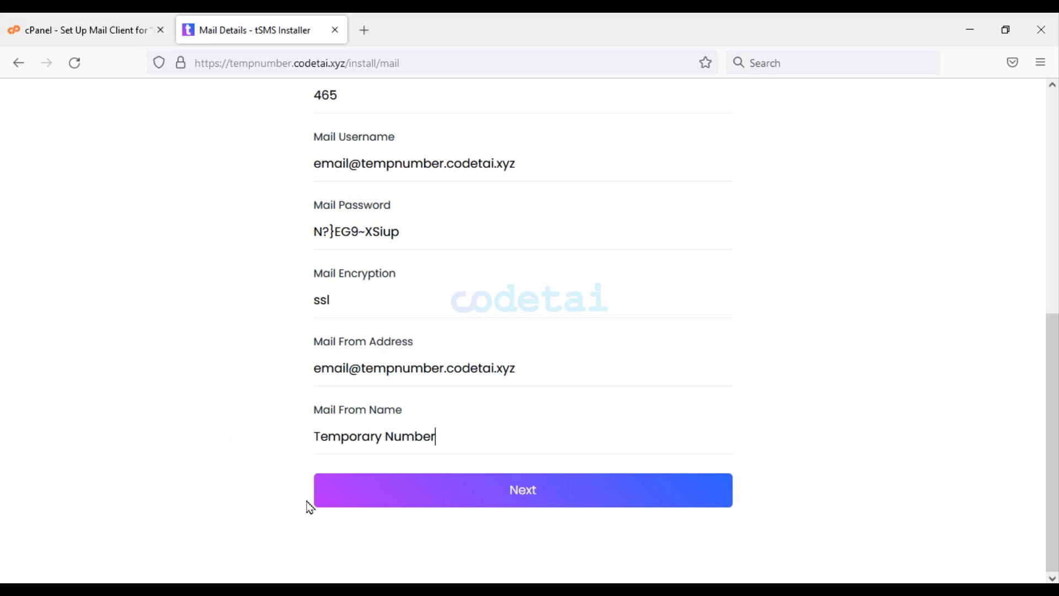
pyautogui.scroll(5, 568, 274)
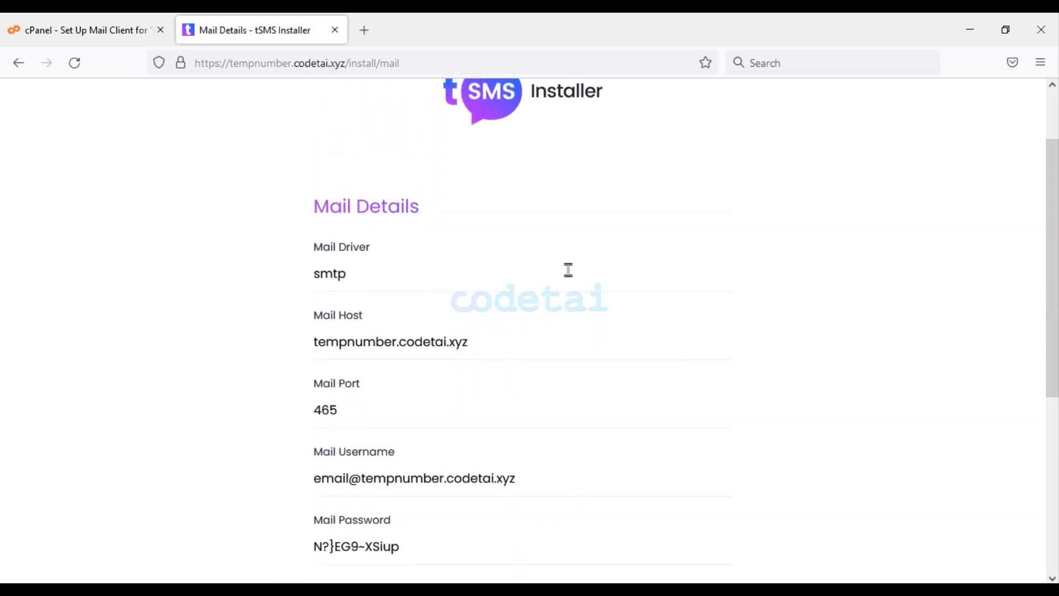
pyautogui.scroll(-5, 567, 341)
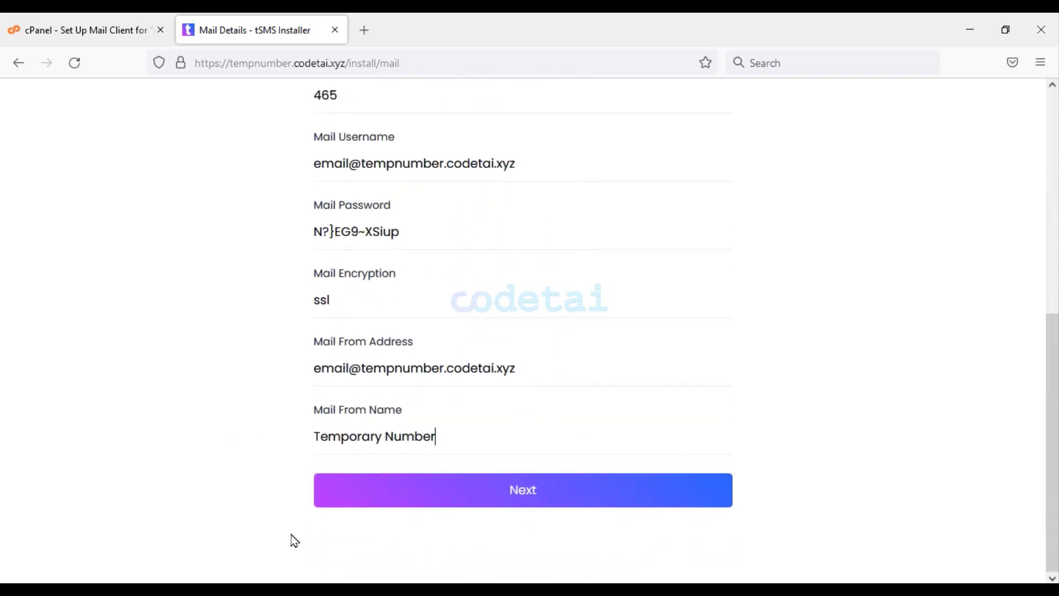
pyautogui.click(509, 503)
# - Enter the admin's name and email address on Admin Account Details
pyautogui.scroll(-2, 515, 423)
pyautogui.click(375, 235)
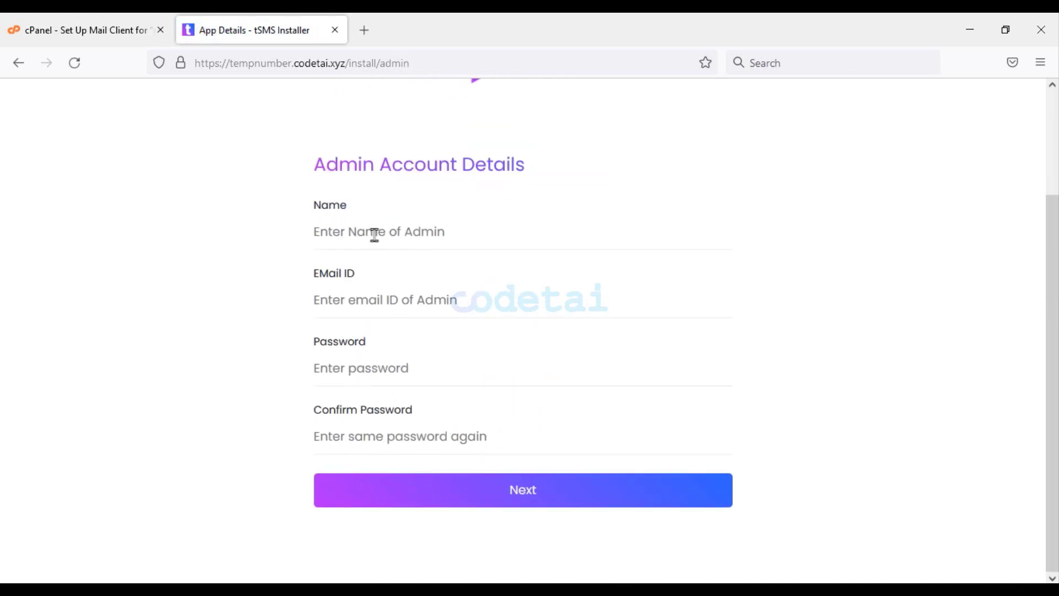
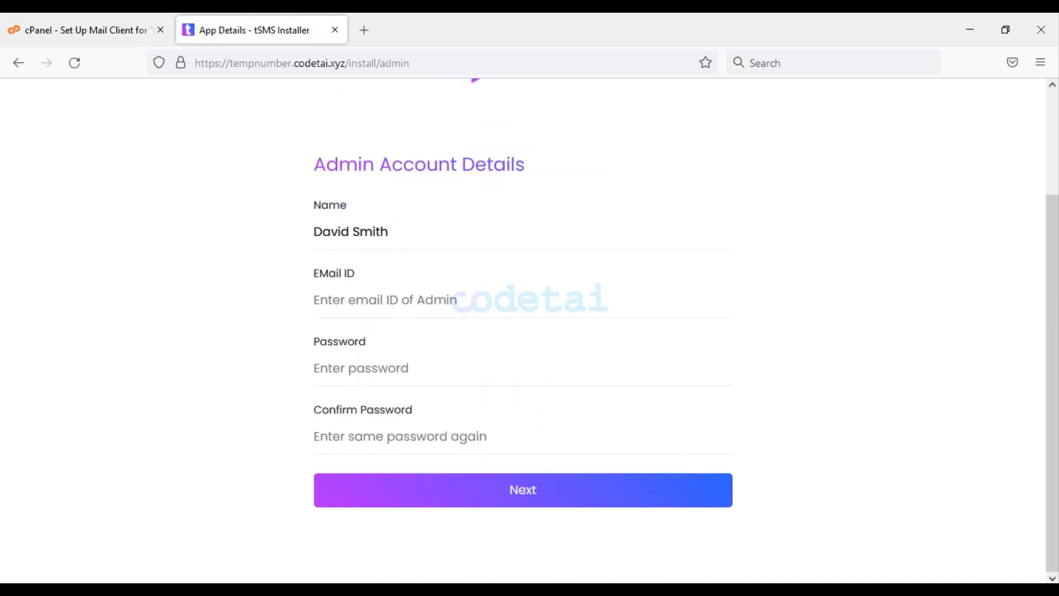
pyautogui.click(379, 298)
pyautogui.write('email@')
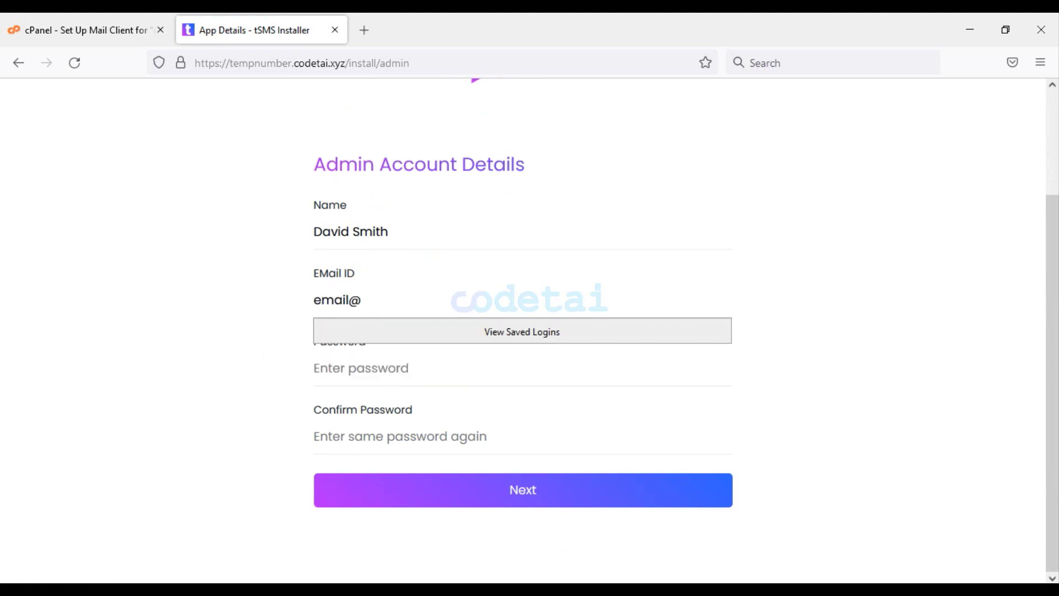
pyautogui.hotkey('ctrl', 'v')
# - Enter and confirm the admin password and finish the installation
pyautogui.click(359, 369)
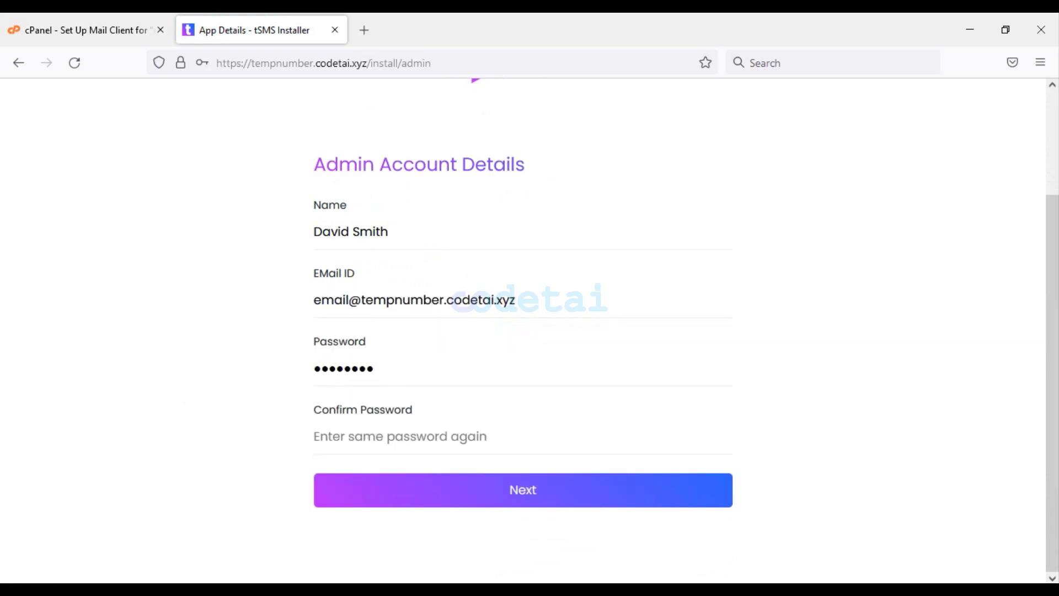
pyautogui.click(373, 434)
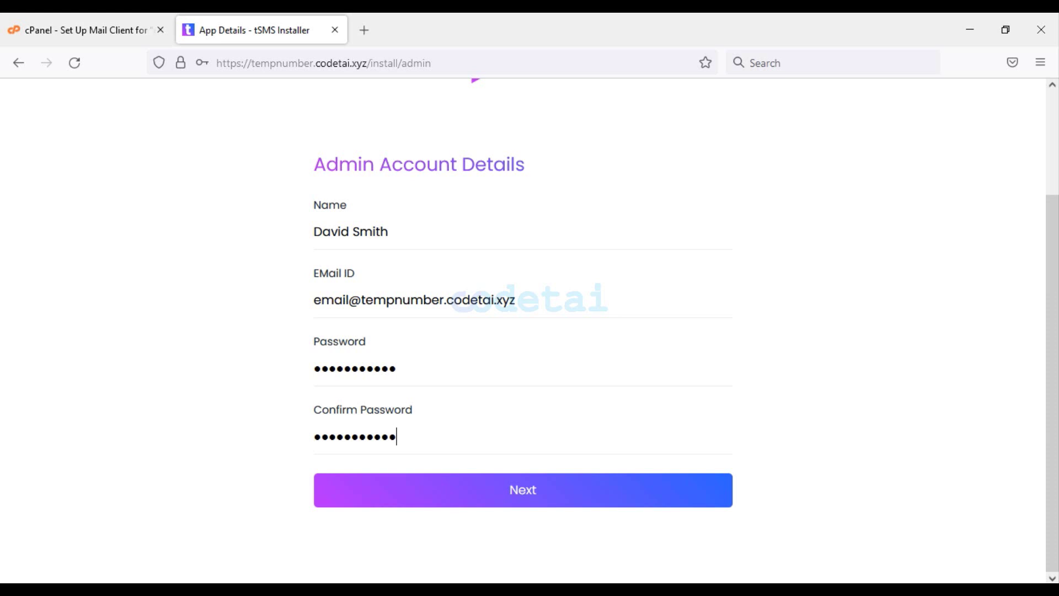
pyautogui.click(527, 507)
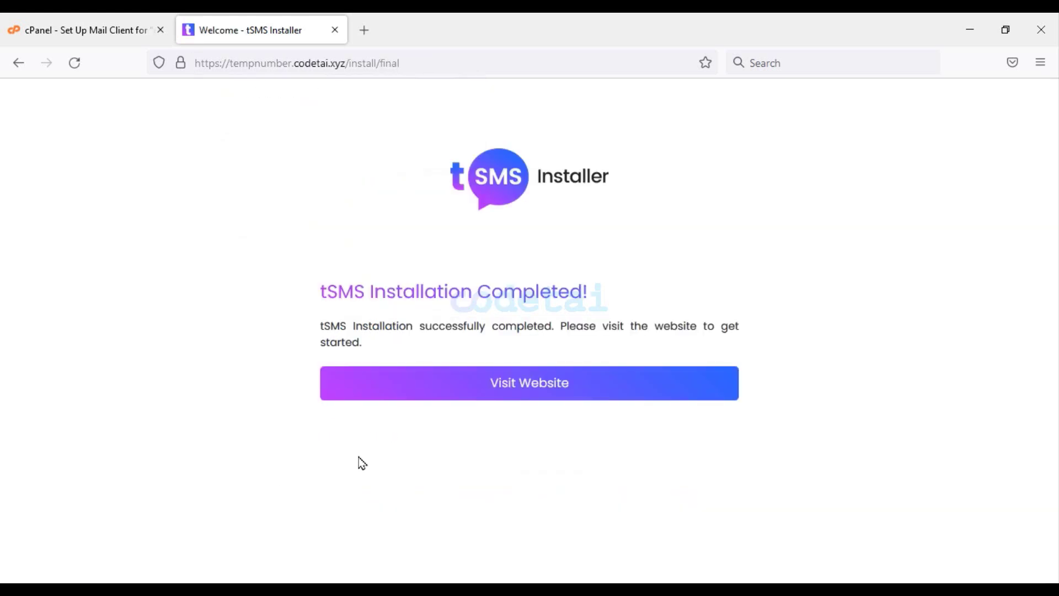
# - Visit the newly installed tSMS website
pyautogui.click(520, 399)
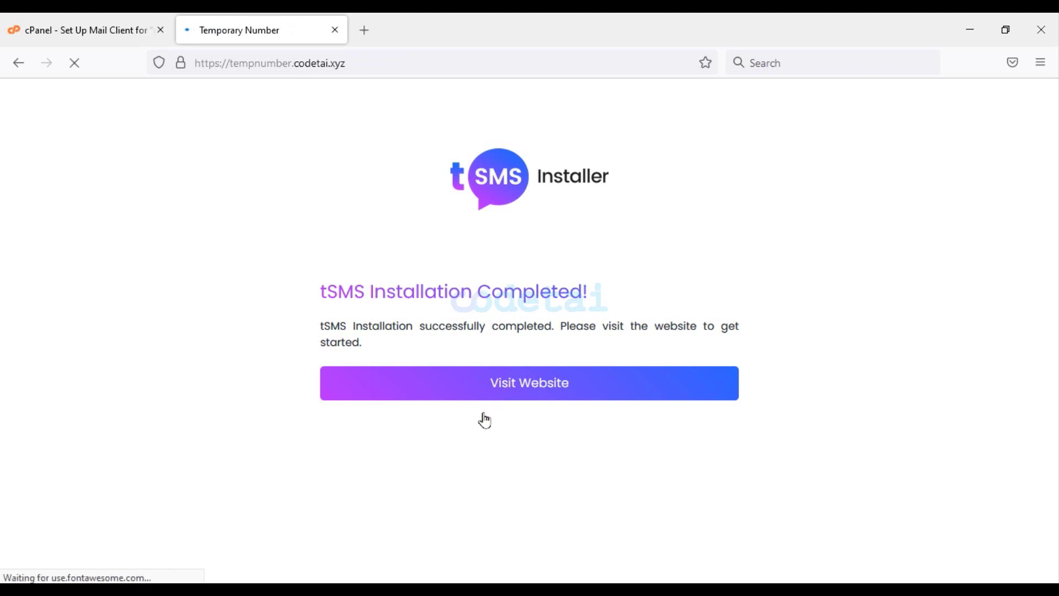
pyautogui.scroll(-15, 476, 422)
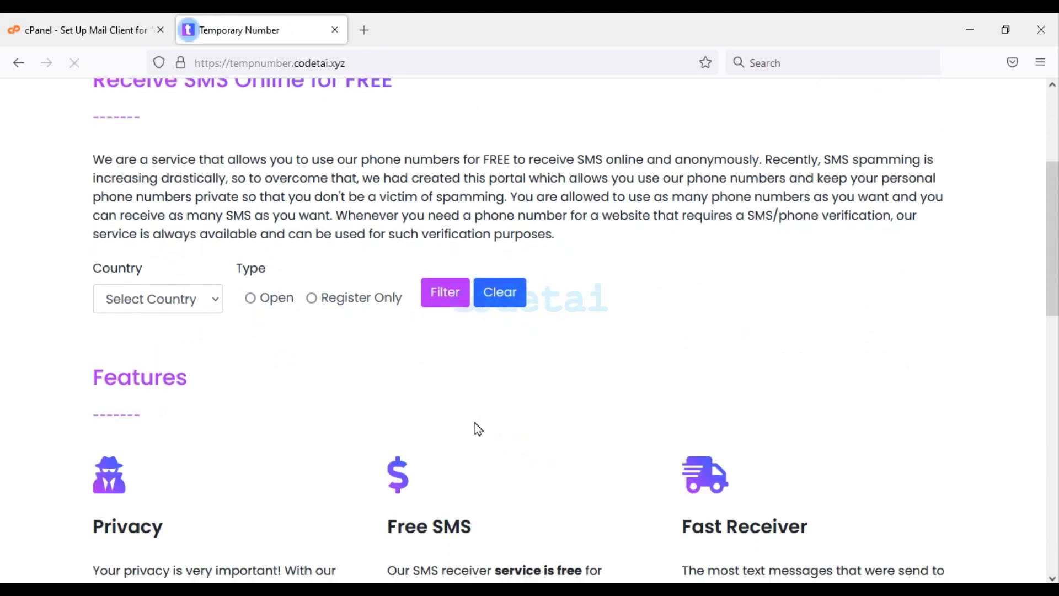
pyautogui.scroll(-2, 478, 442)
pyautogui.scroll(15, 480, 439)
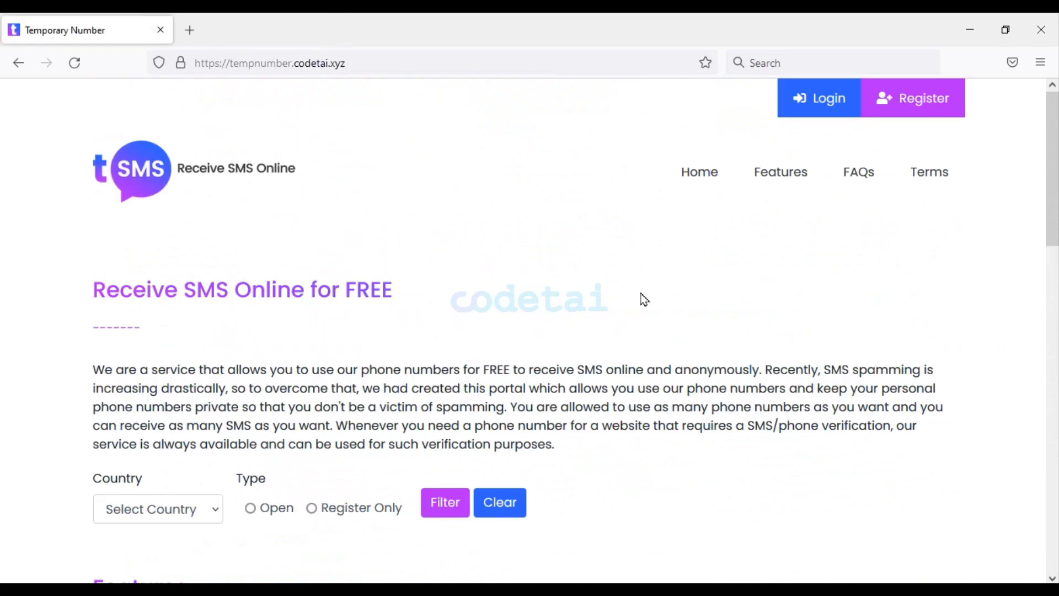
# - Log in with Remember Me ticked, decline browser password saving, and open the Admin area
pyautogui.click(826, 110)
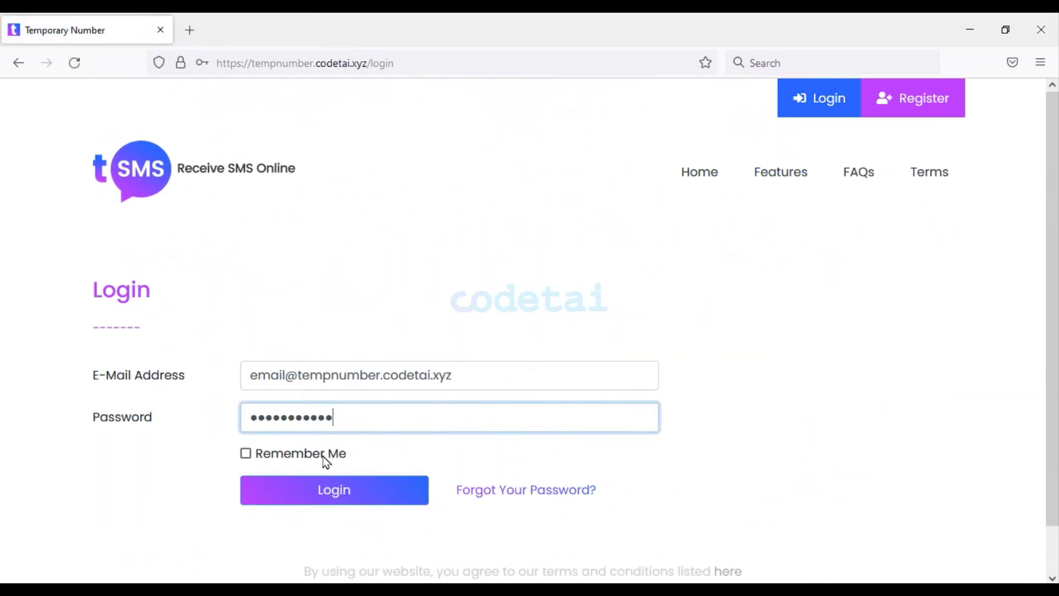
pyautogui.click(326, 460)
pyautogui.click(326, 492)
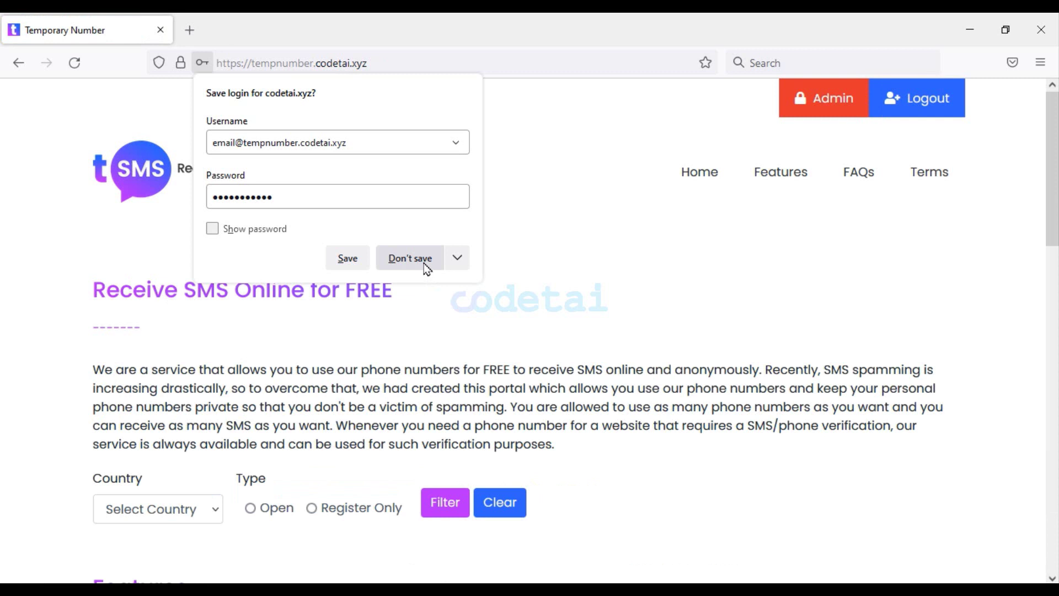
pyautogui.click(425, 266)
pyautogui.click(825, 113)
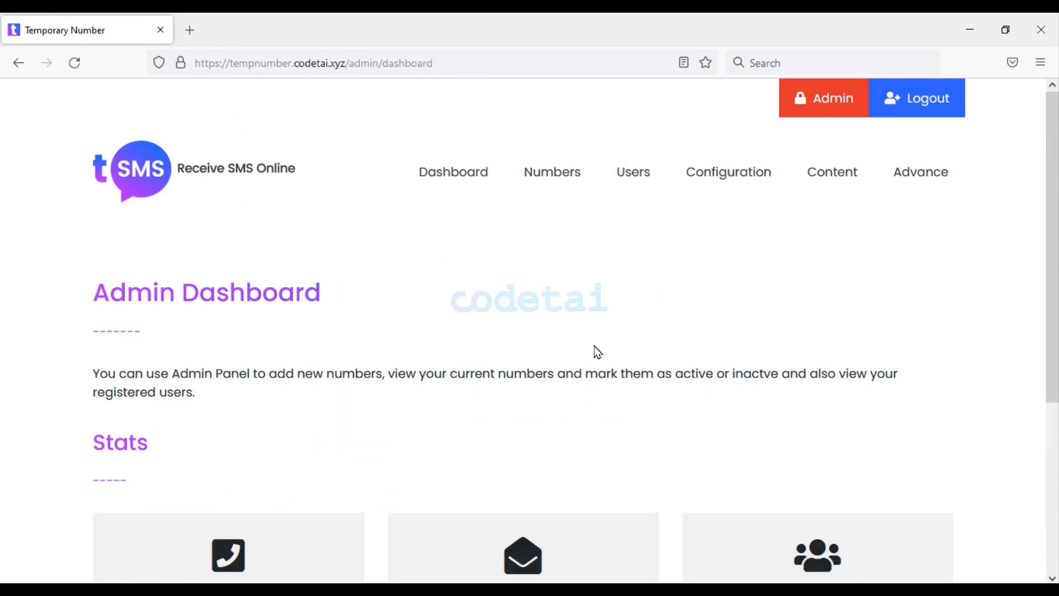
# - In Configuration, set logo.png as the site logo and set Force SSL? to Yes
pyautogui.click(732, 174)
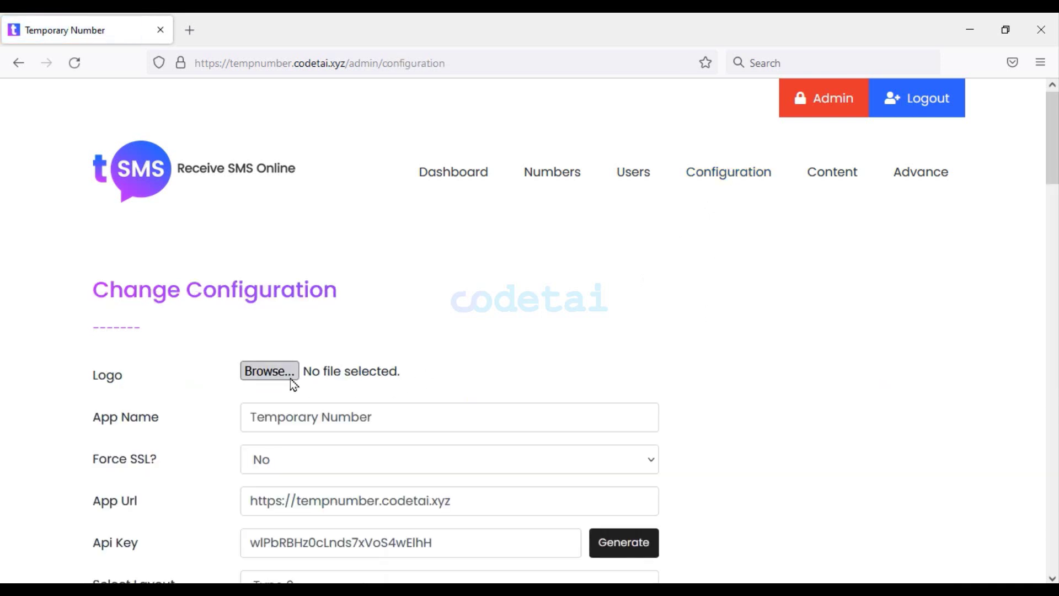
pyautogui.click(290, 377)
pyautogui.doubleClick(439, 182)
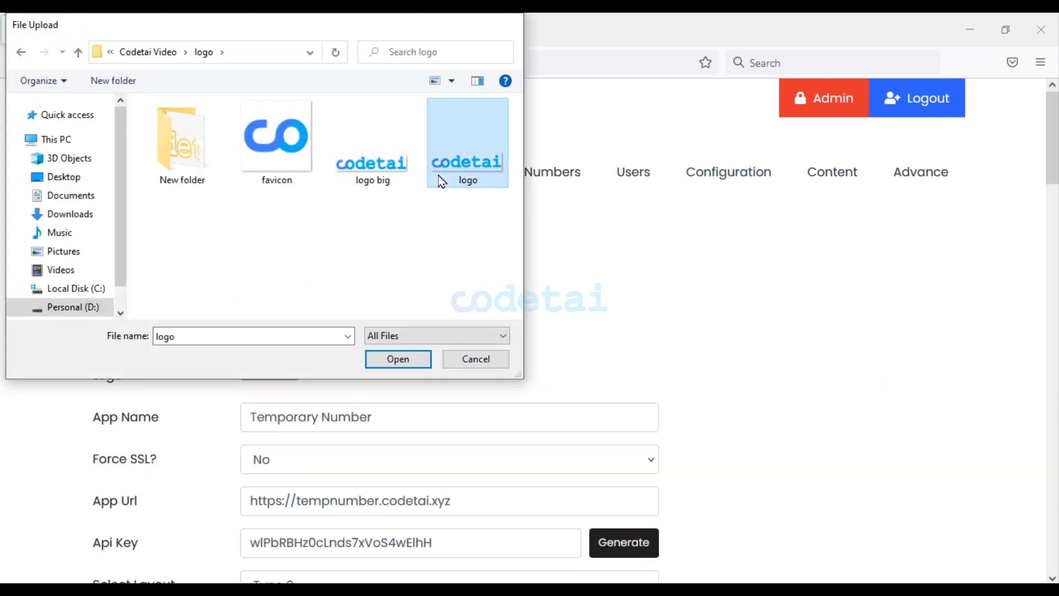
pyautogui.scroll(-3, 477, 332)
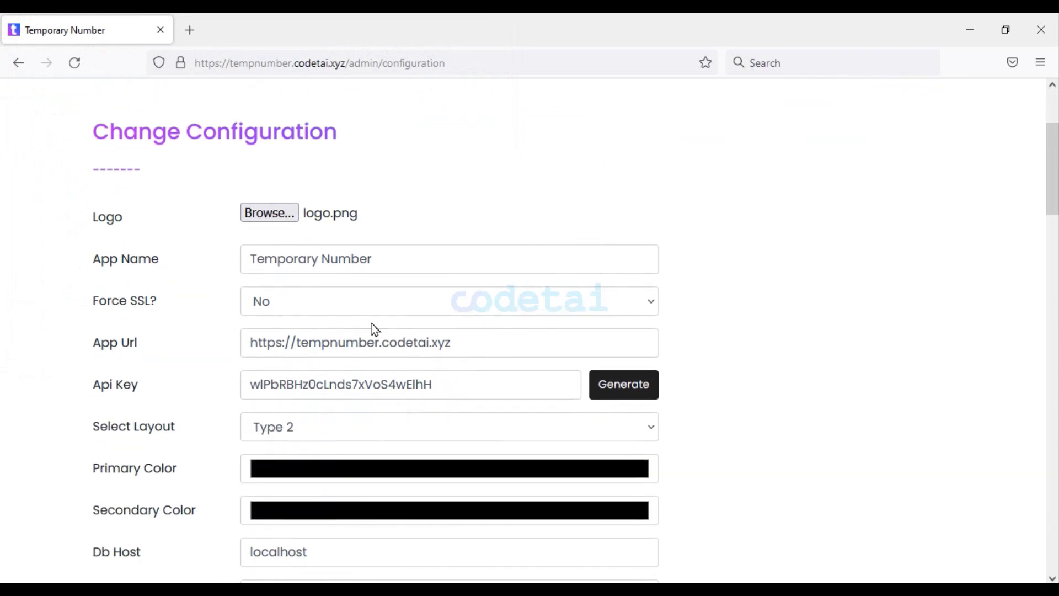
pyautogui.click(350, 310)
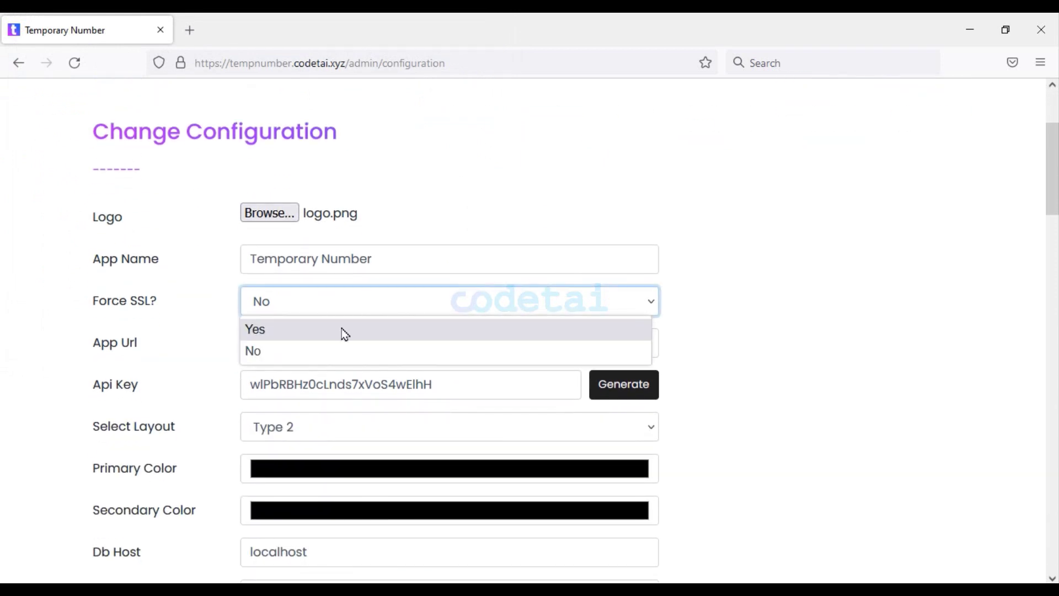
pyautogui.click(345, 334)
# - Set the primary colour to red
pyautogui.scroll(-3, 611, 472)
pyautogui.click(406, 263)
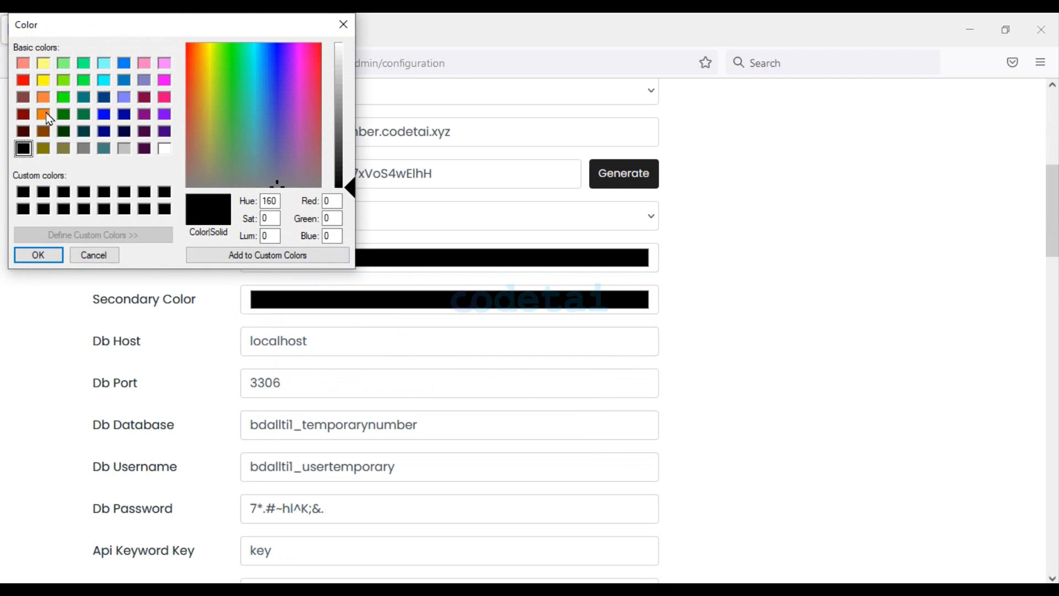
pyautogui.click(44, 114)
pyautogui.click(23, 81)
pyautogui.click(241, 262)
pyautogui.press('Return')
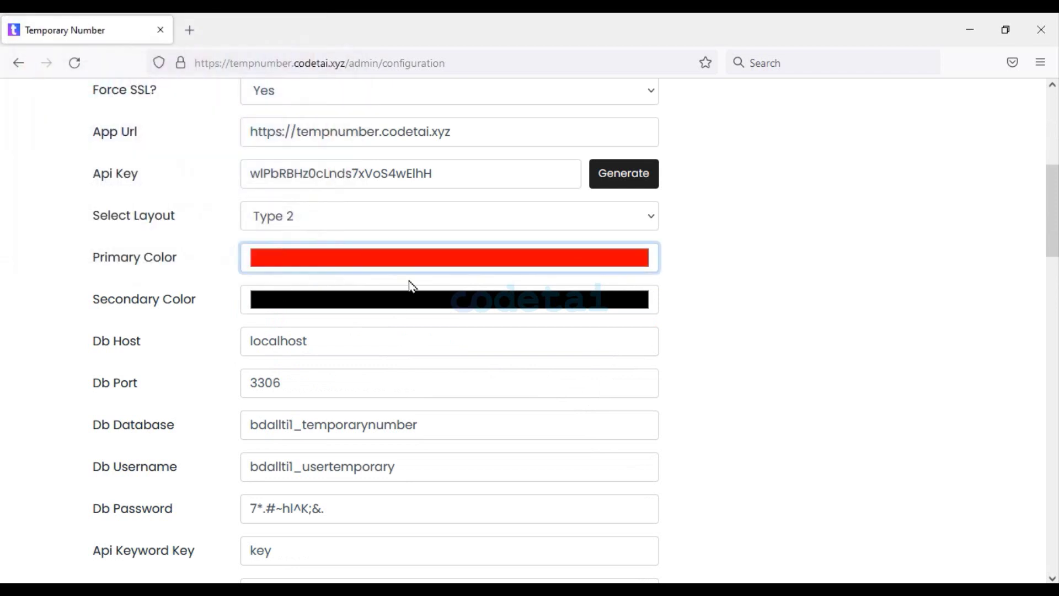
# - Set the secondary colour to sea green and submit the configuration
pyautogui.click(409, 293)
pyautogui.click(64, 97)
pyautogui.click(239, 145)
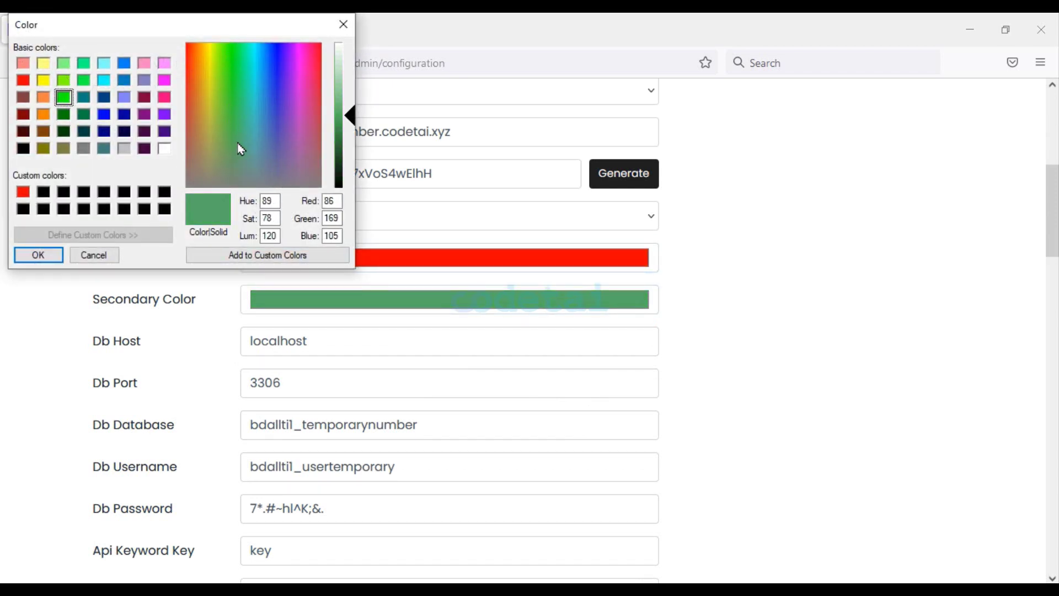
pyautogui.click(42, 256)
pyautogui.scroll(-2, 634, 386)
pyautogui.scroll(-15, 635, 386)
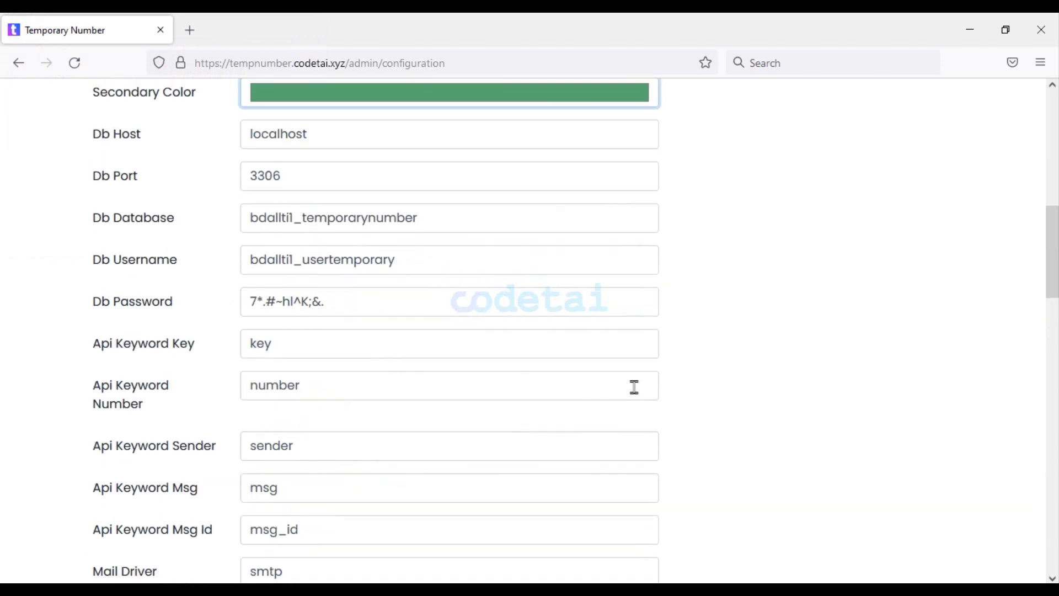
pyautogui.scroll(-3, 636, 389)
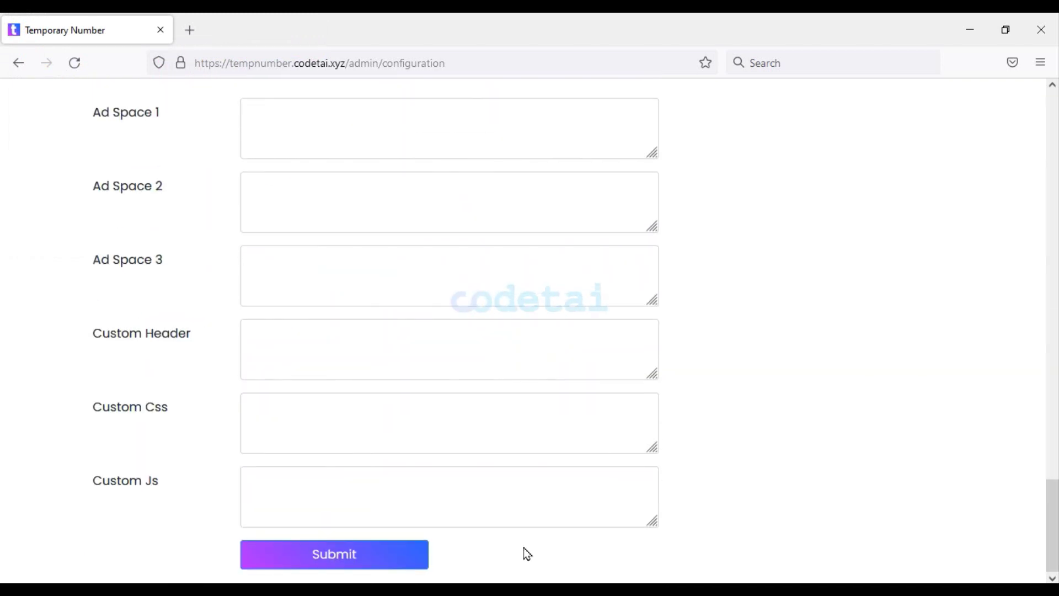
pyautogui.click(357, 568)
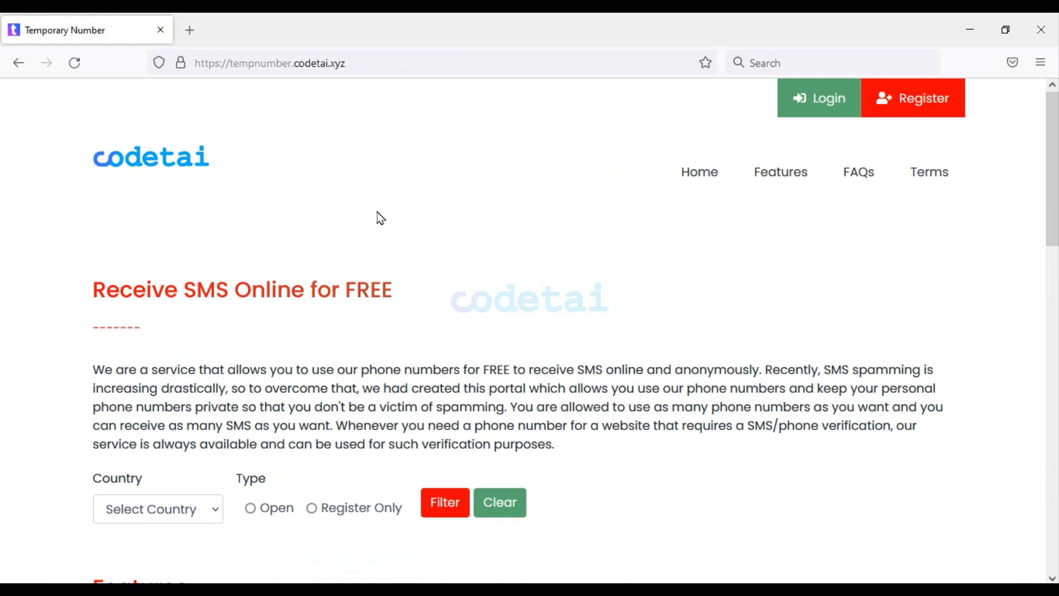
# - Paste the codetai Facebook, Twitter and YouTube page URLs into their configuration fields
pyautogui.scroll(-15, 380, 218)
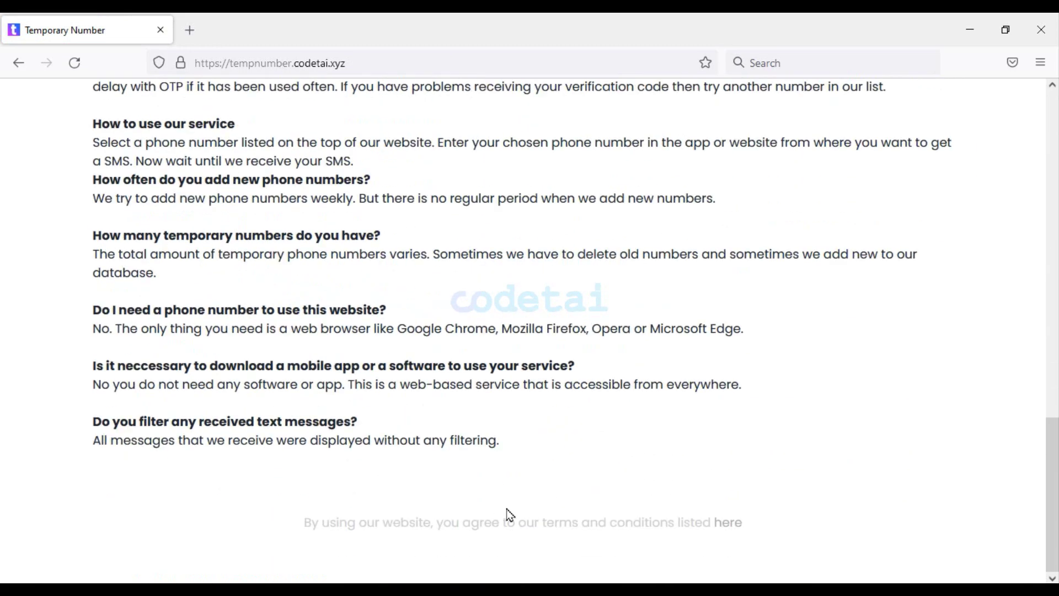
pyautogui.scroll(15, 506, 508)
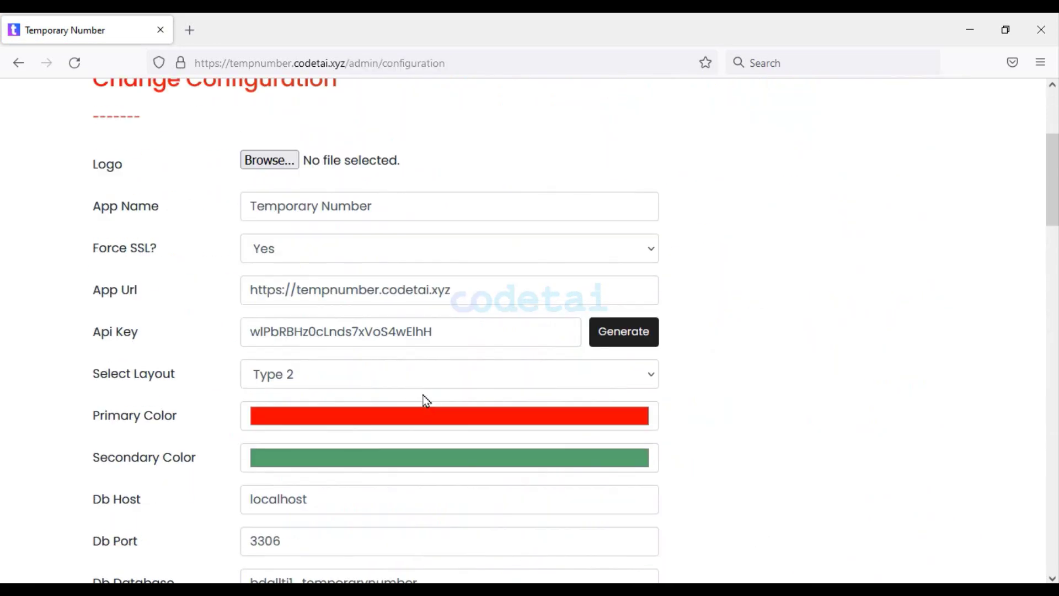
pyautogui.scroll(-15, 430, 459)
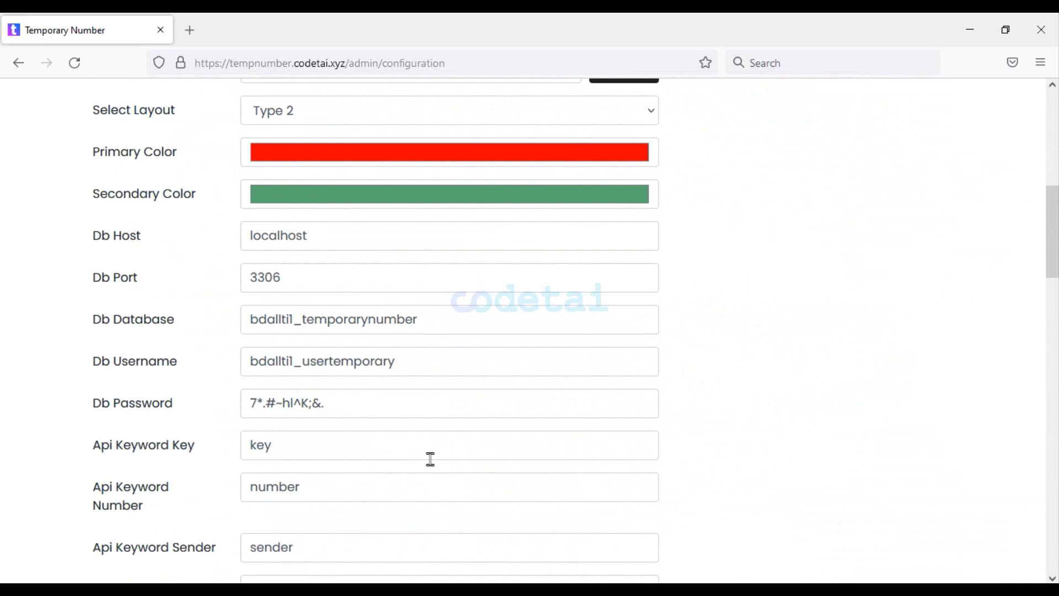
pyautogui.scroll(-2, 431, 459)
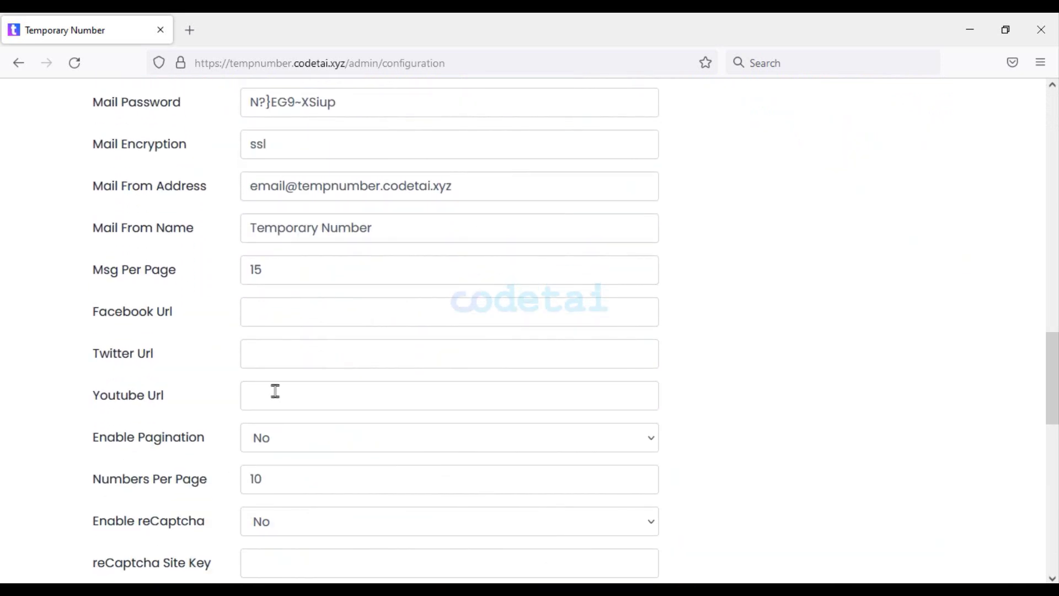
pyautogui.click(267, 305)
pyautogui.write('https://www.facebook.com/codetais')
pyautogui.press('Tab')
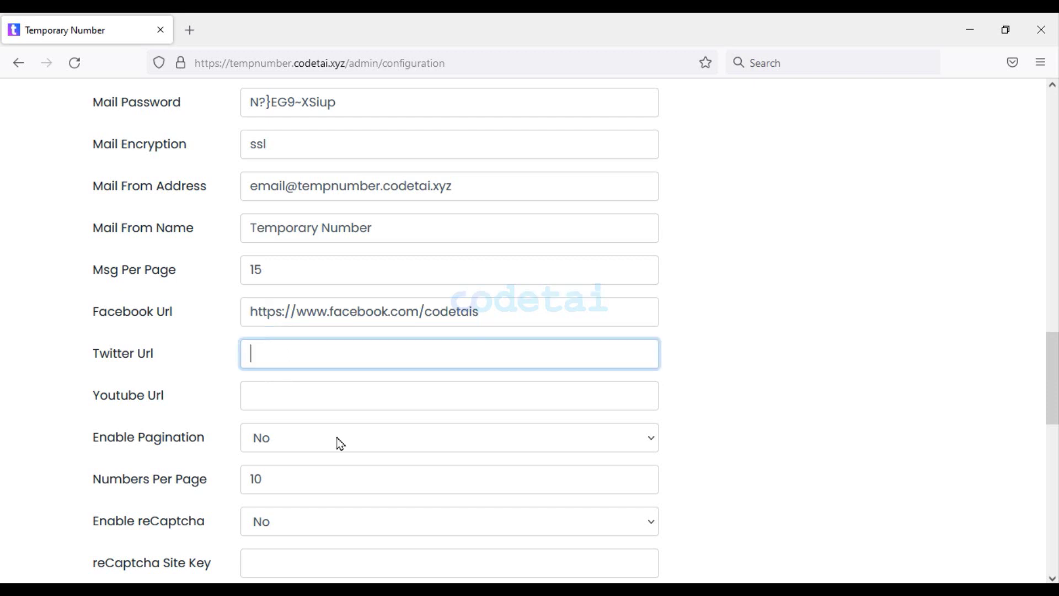
pyautogui.write('https://twitter.com/codetai')
pyautogui.click(344, 405)
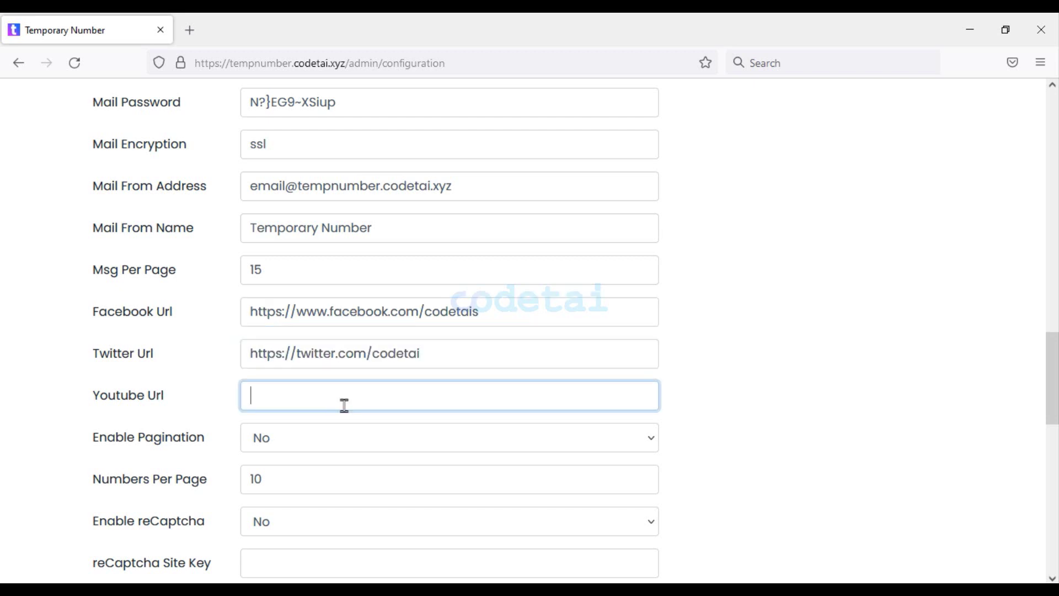
pyautogui.write('https://www.youtube.com/codetai')
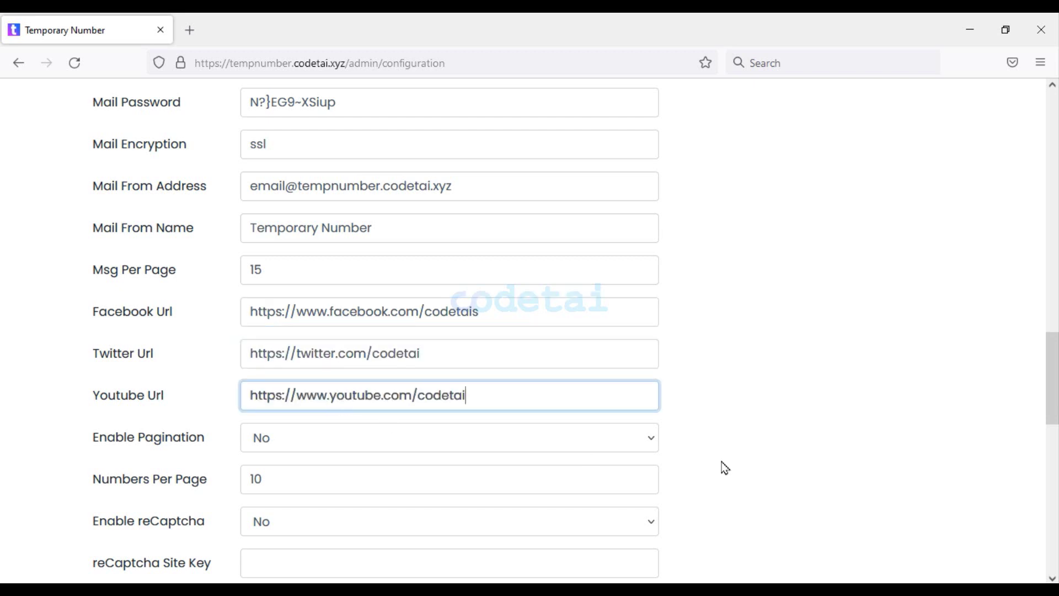
# - Submit the configuration so the social links are saved successfully
pyautogui.scroll(-10, 436, 420)
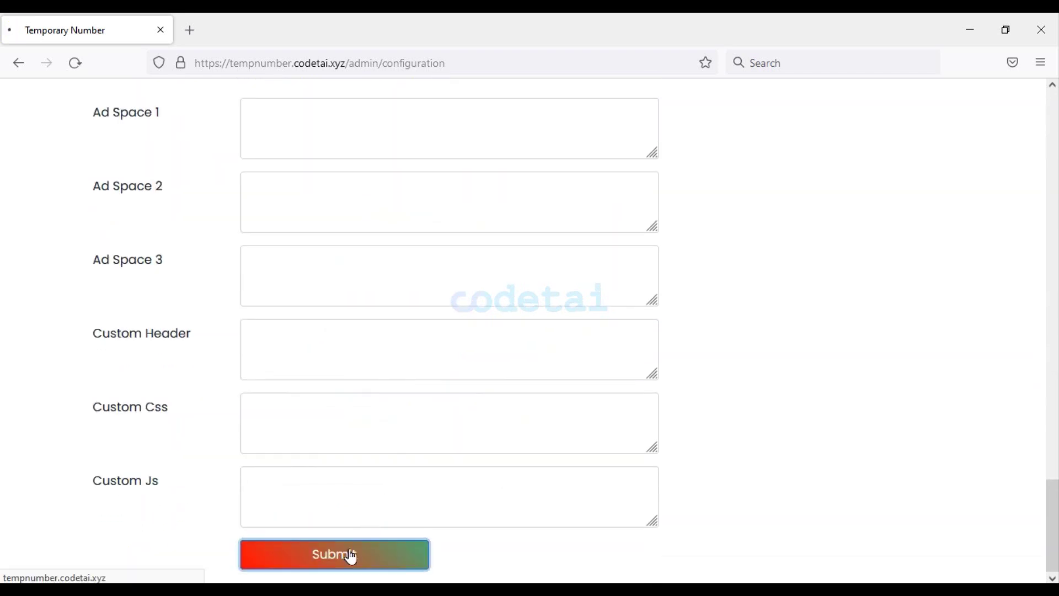
pyautogui.click(350, 555)
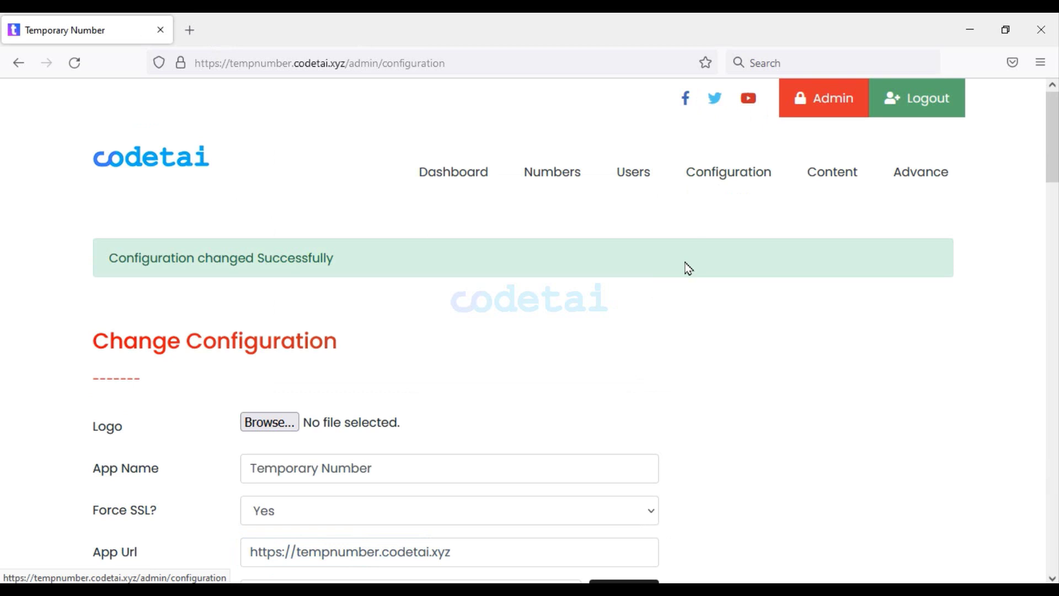
pyautogui.scroll(-2, 671, 337)
pyautogui.scroll(-18, 670, 344)
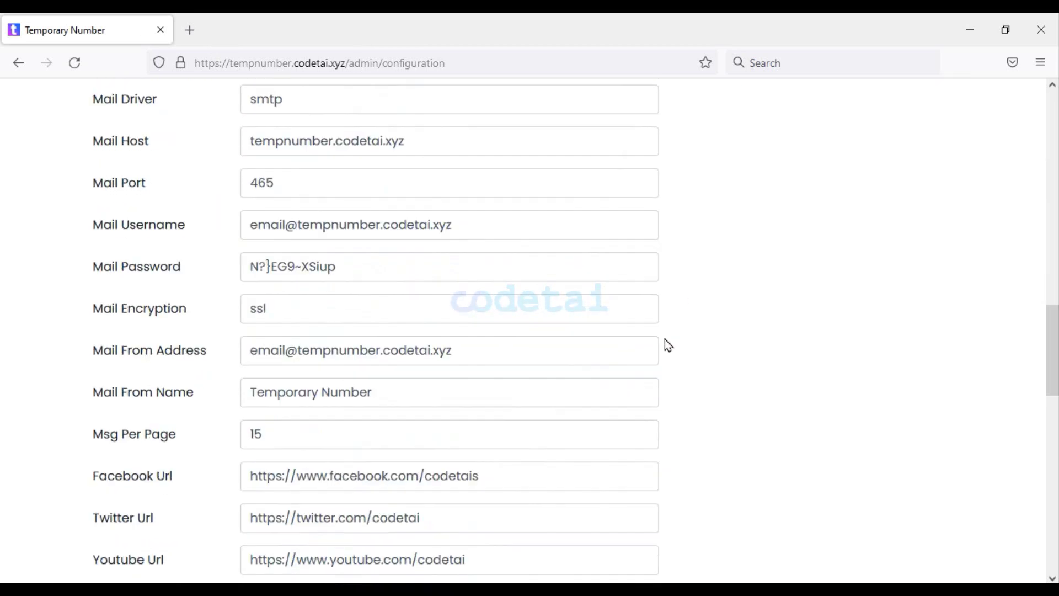
pyautogui.scroll(-4, 669, 345)
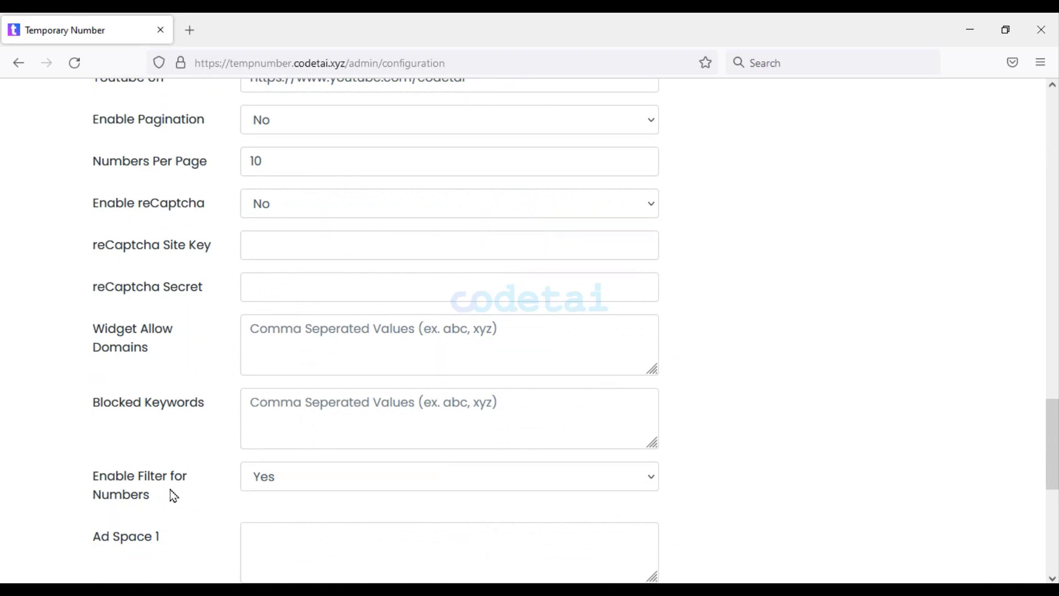
# - In a new tab, search Google for 'google recaptcha admin'
pyautogui.hotkey('ctrl', 't')
pyautogui.click(839, 69)
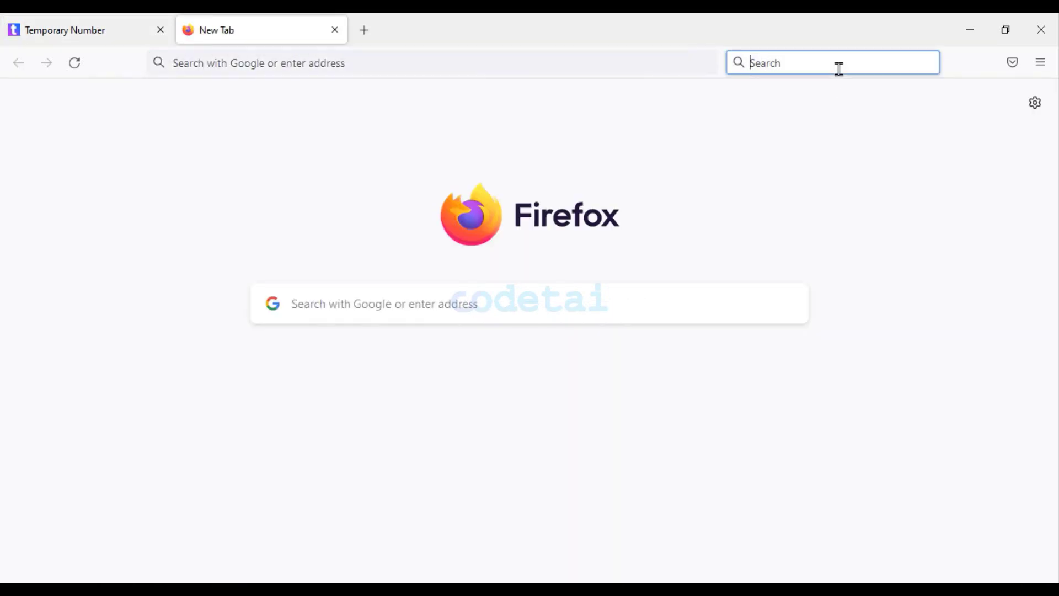
pyautogui.write('goo')
pyautogui.click(879, 114)
pyautogui.click(265, 128)
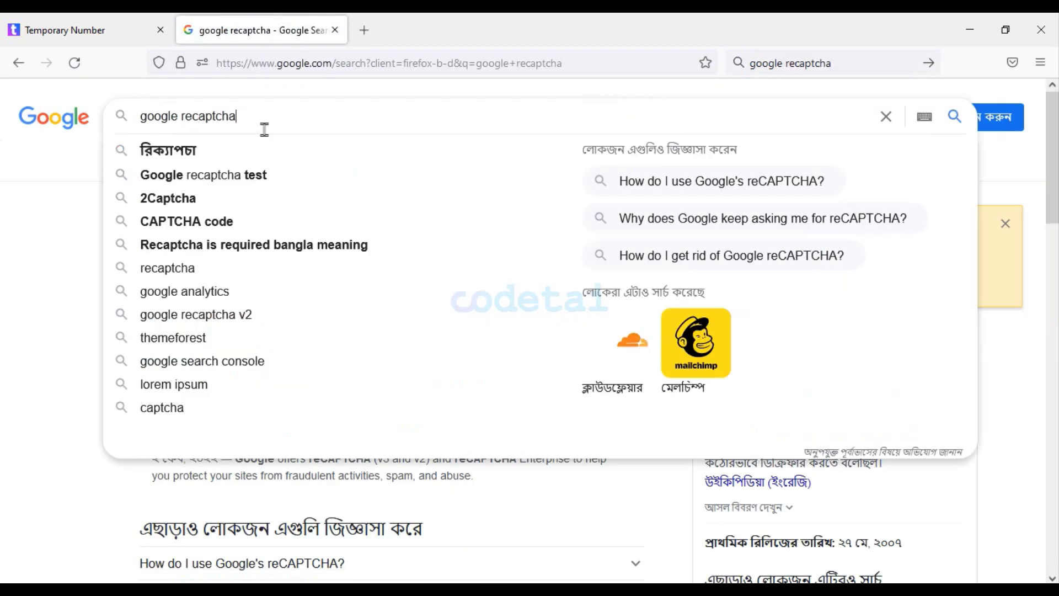
pyautogui.write('admin')
pyautogui.press('Return')
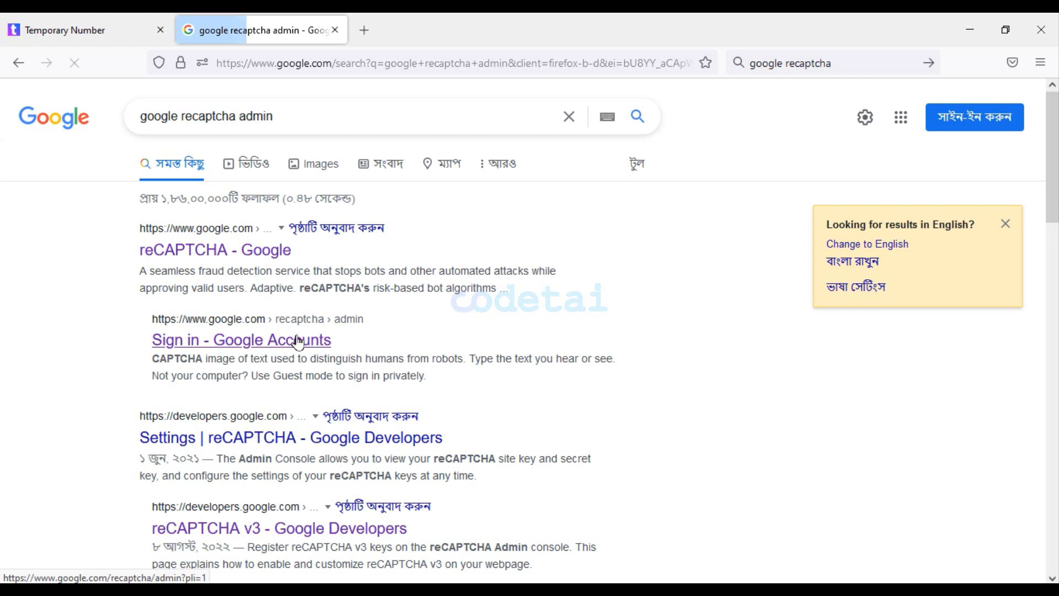
# - Open the reCAPTCHA admin sign-in result and sign in with the account e-mail and password
pyautogui.click(287, 345)
pyautogui.click(401, 345)
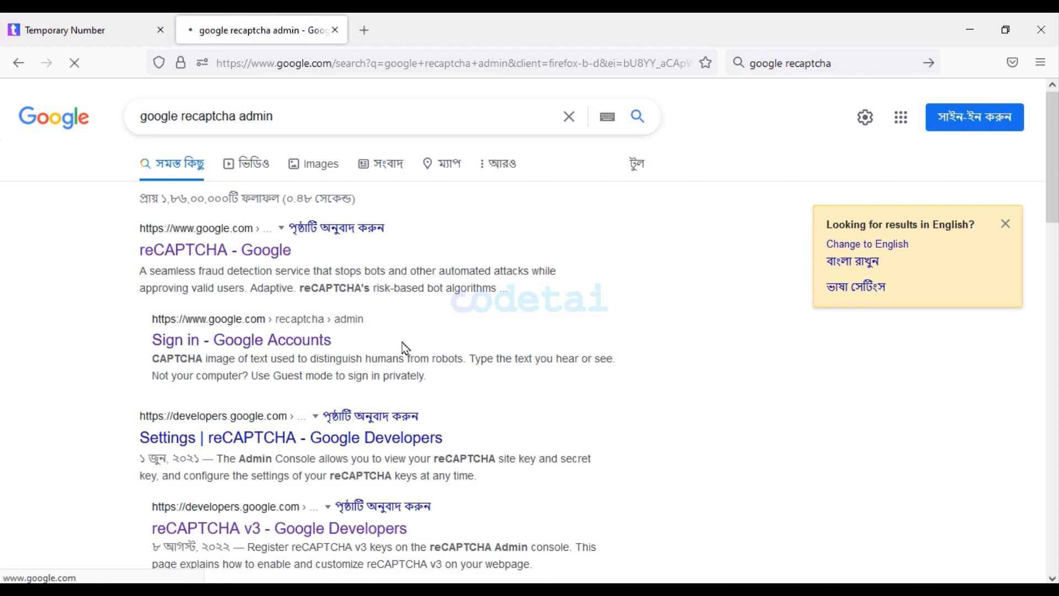
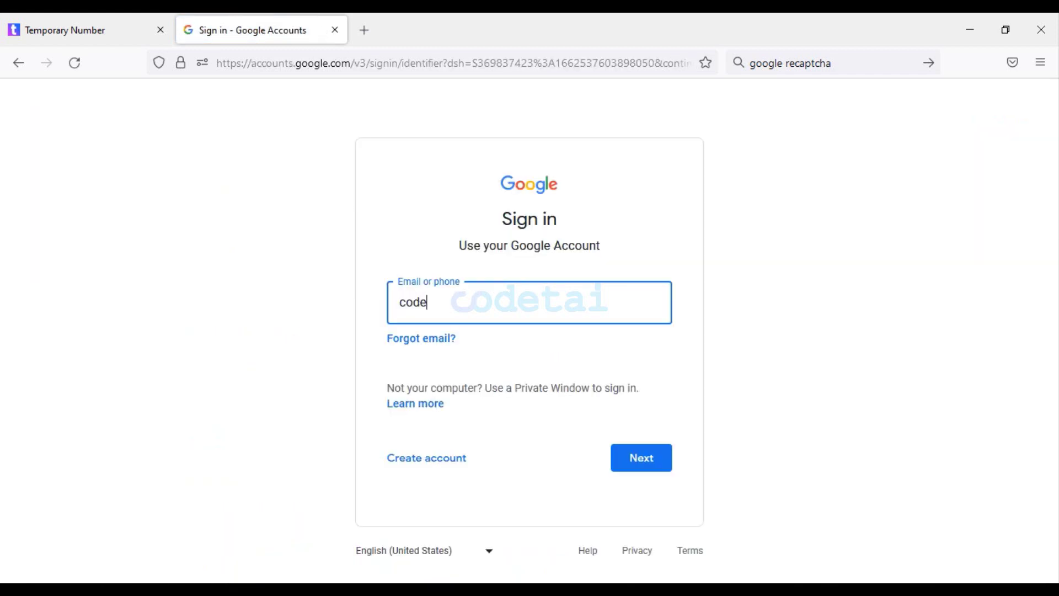
pyautogui.press('Return')
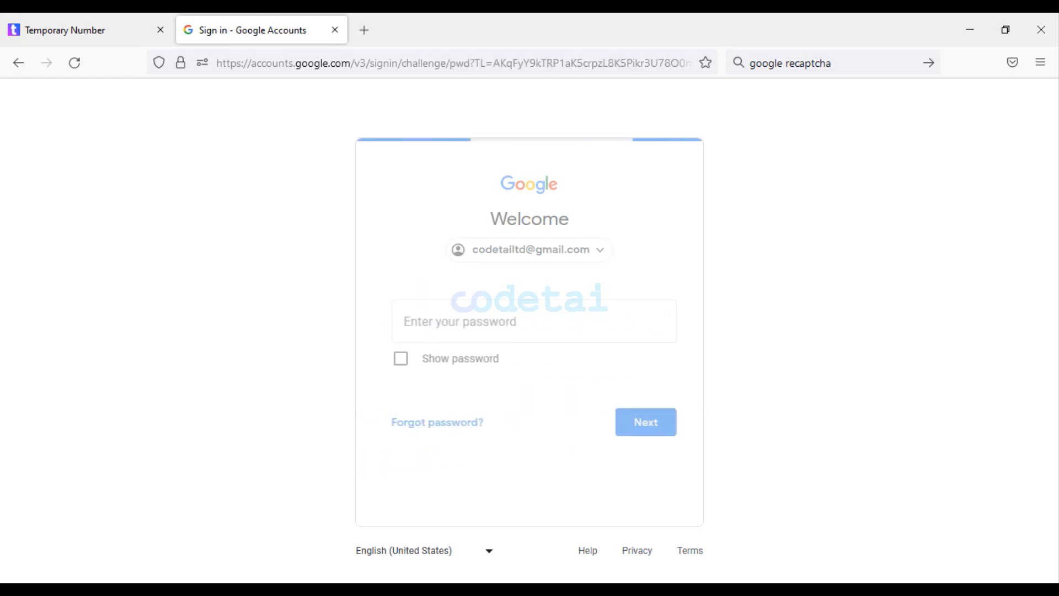
pyautogui.write('**********')
pyautogui.press('Return')
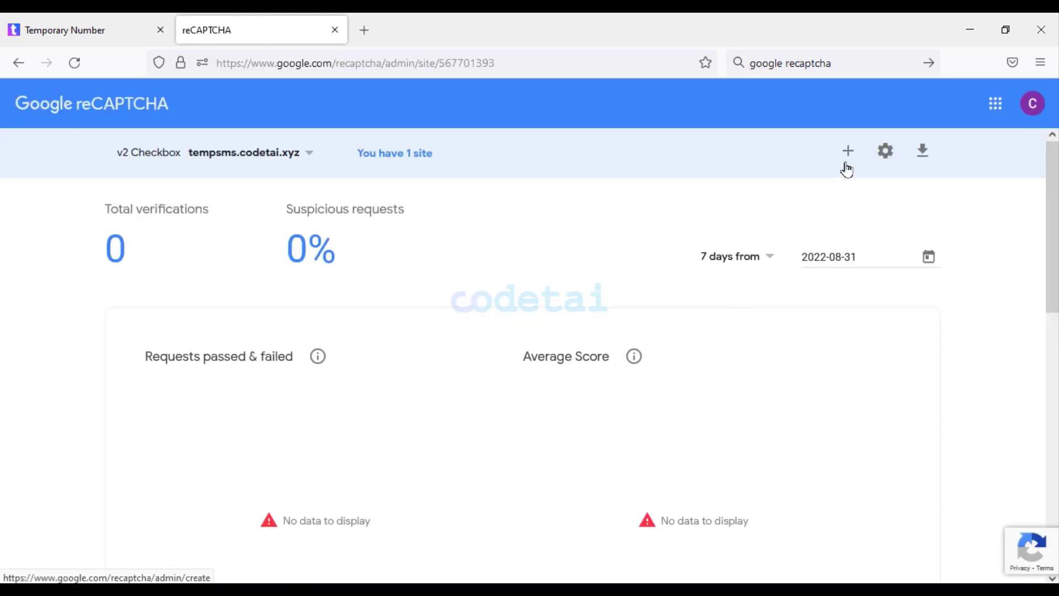
# - Start a new site labelled with the pasted site domain, using reCAPTCHA v2
pyautogui.click(847, 157)
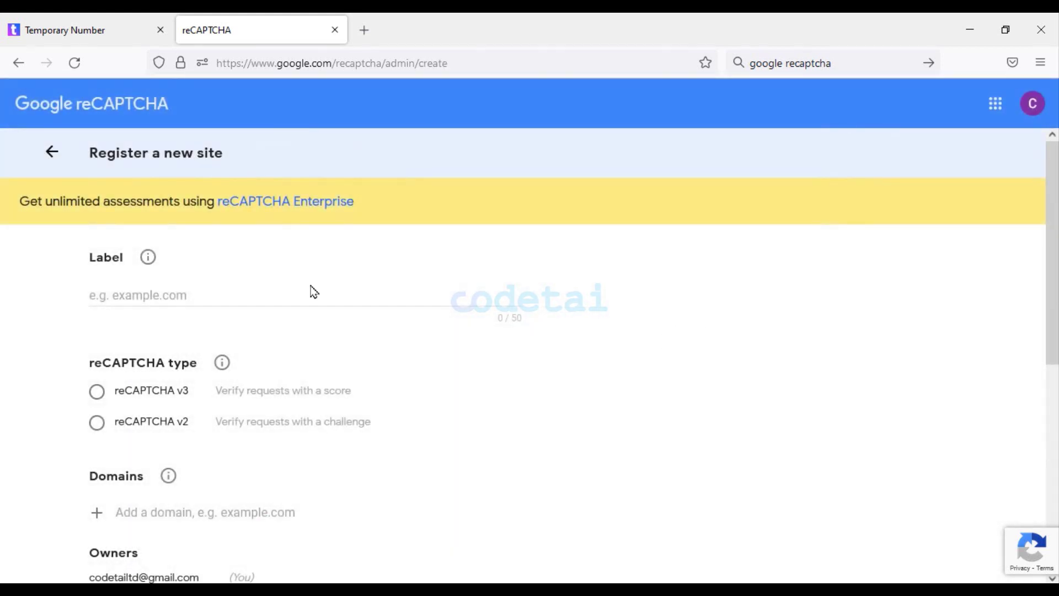
pyautogui.rightClick(228, 298)
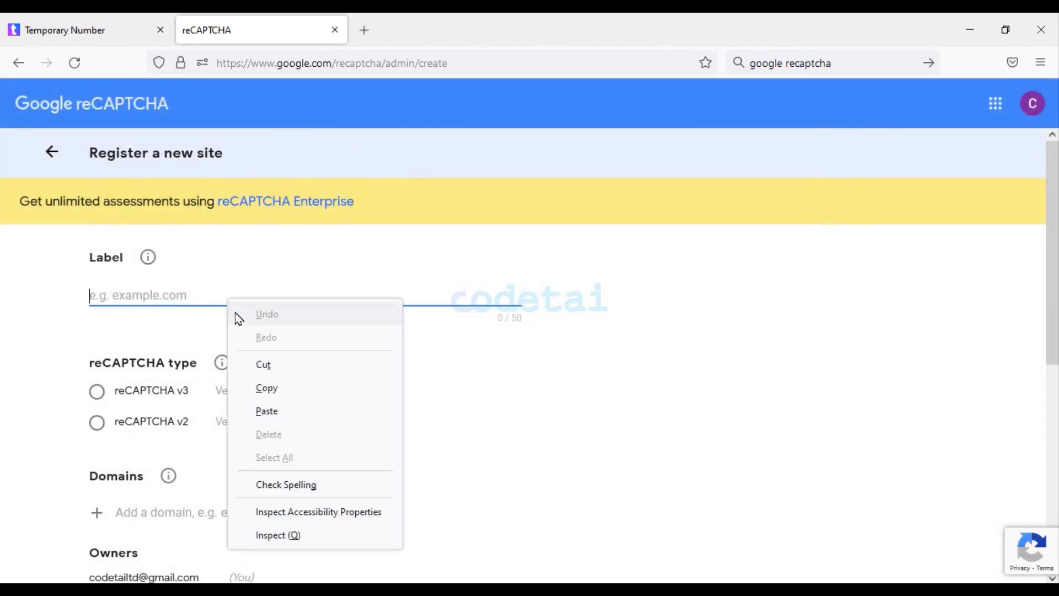
pyautogui.click(265, 409)
pyautogui.scroll(-2, 263, 397)
pyautogui.scroll(-2, 262, 397)
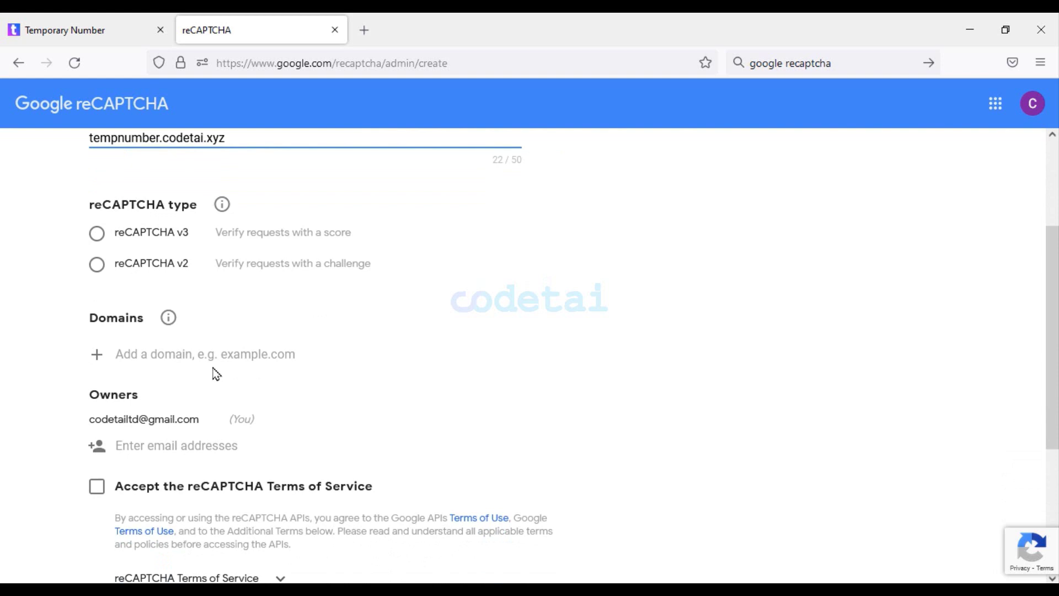
pyautogui.scroll(1, 215, 374)
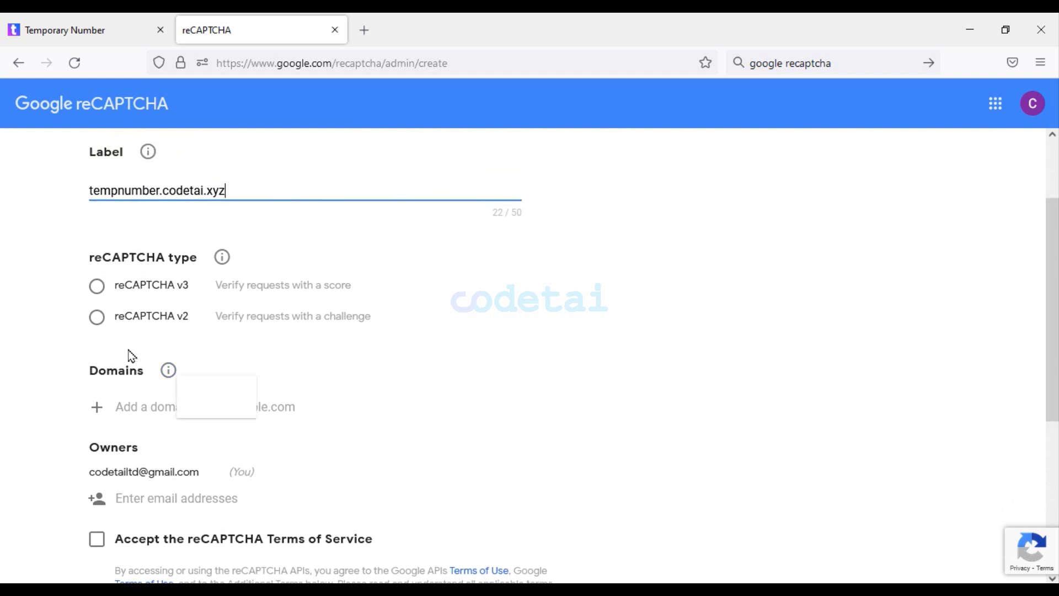
pyautogui.click(95, 319)
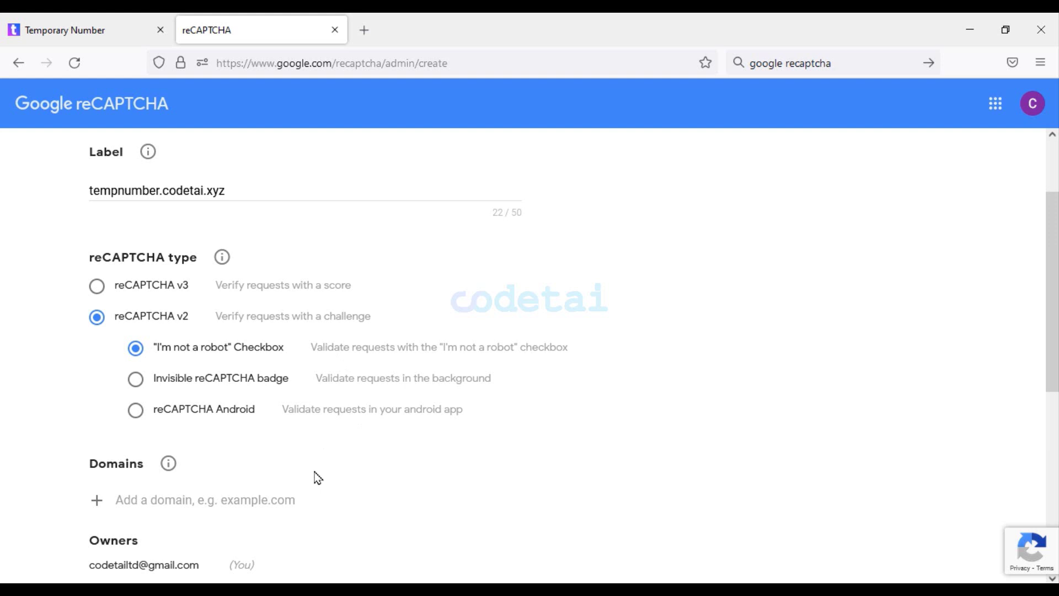
# - Add tempnumber.codetai.xyz as the allowed domain, accept the Terms of Service and submit
pyautogui.scroll(-3, 317, 478)
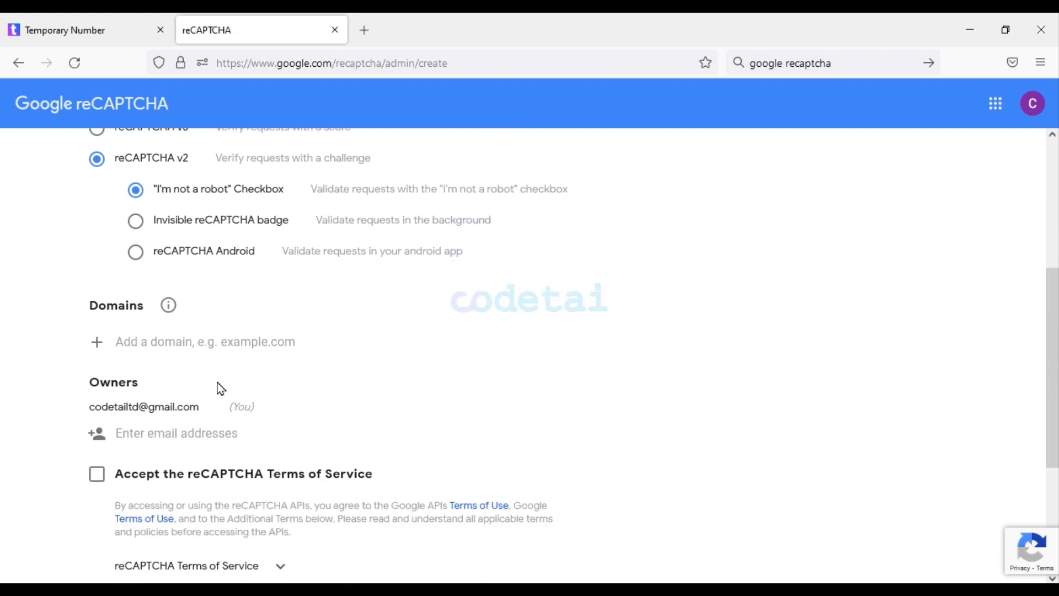
pyautogui.click(203, 346)
pyautogui.write('tempnumber.codetai.xyz')
pyautogui.press('Return')
pyautogui.scroll(-5, 331, 372)
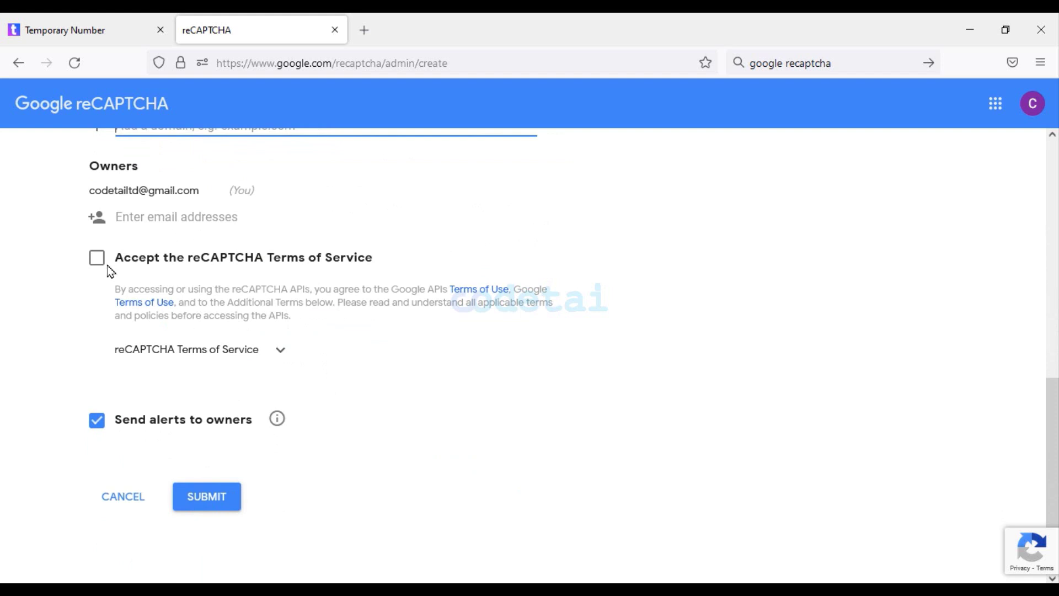
pyautogui.click(97, 257)
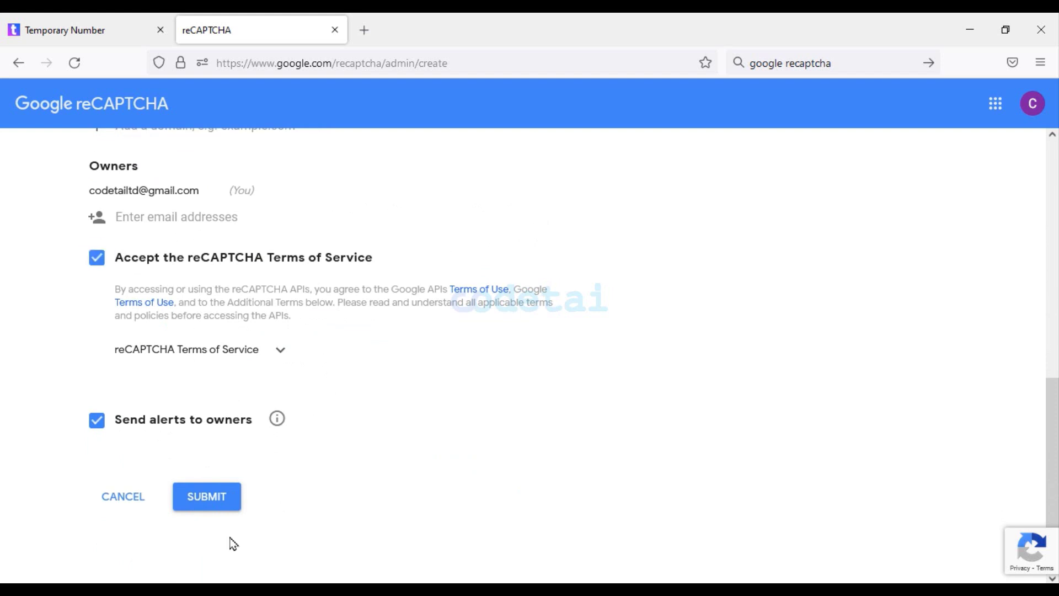
pyautogui.click(235, 509)
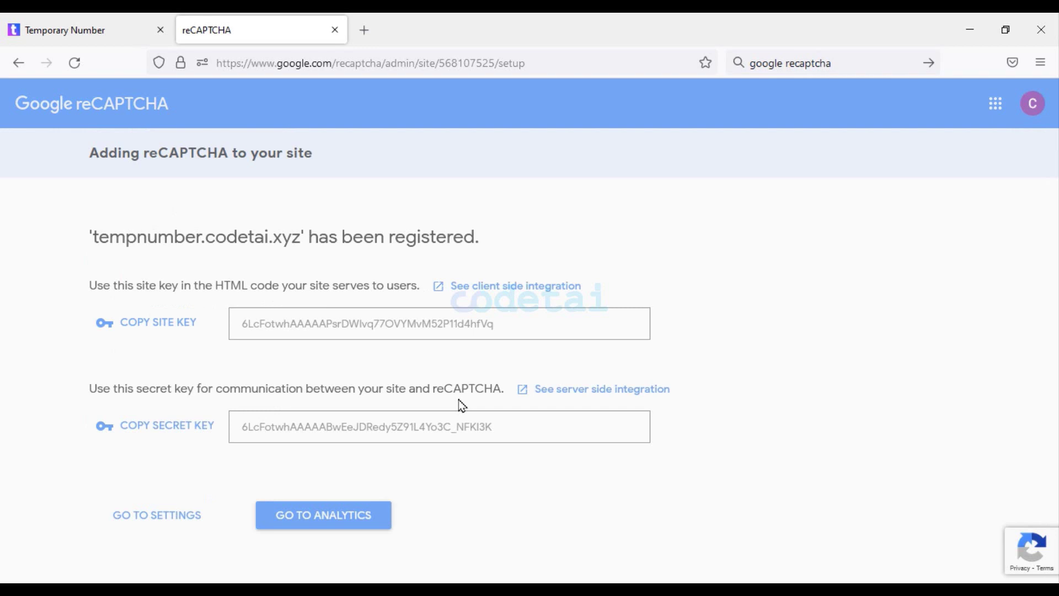
# - Copy the reCAPTCHA site key and secret key into tSMS's reCaptcha configuration fields
pyautogui.click(151, 330)
pyautogui.click(99, 32)
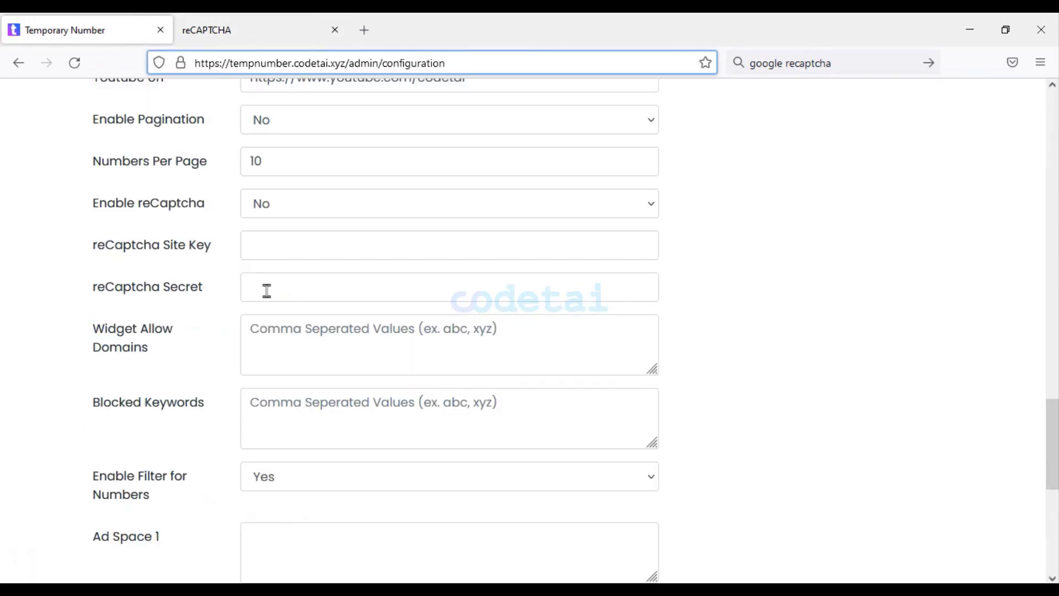
pyautogui.rightClick(279, 251)
pyautogui.click(326, 365)
pyautogui.click(221, 30)
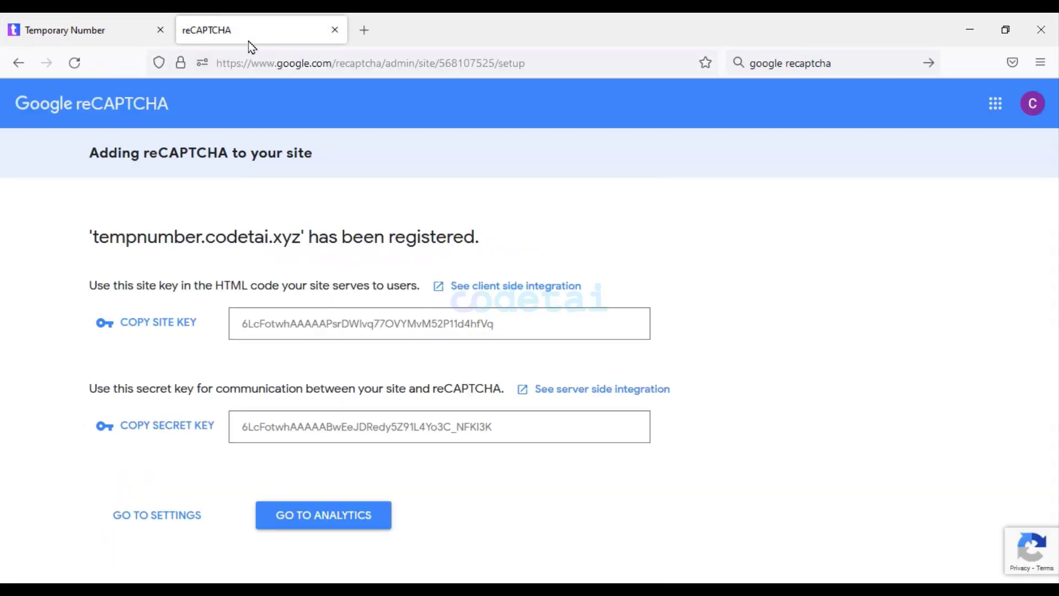
pyautogui.click(199, 426)
pyautogui.click(100, 32)
pyautogui.rightClick(298, 294)
pyautogui.click(333, 411)
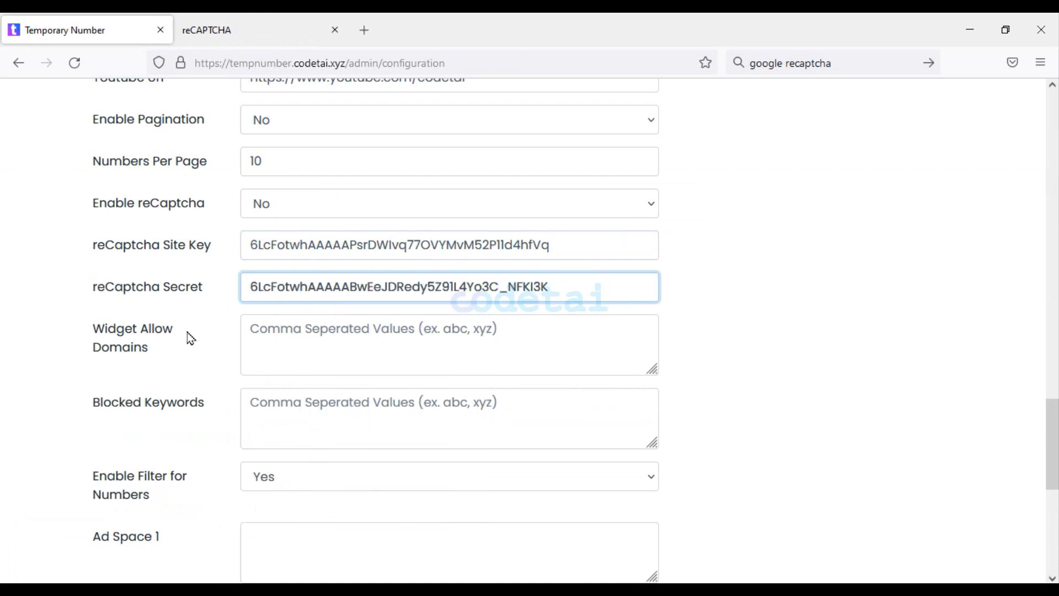
pyautogui.click(229, 40)
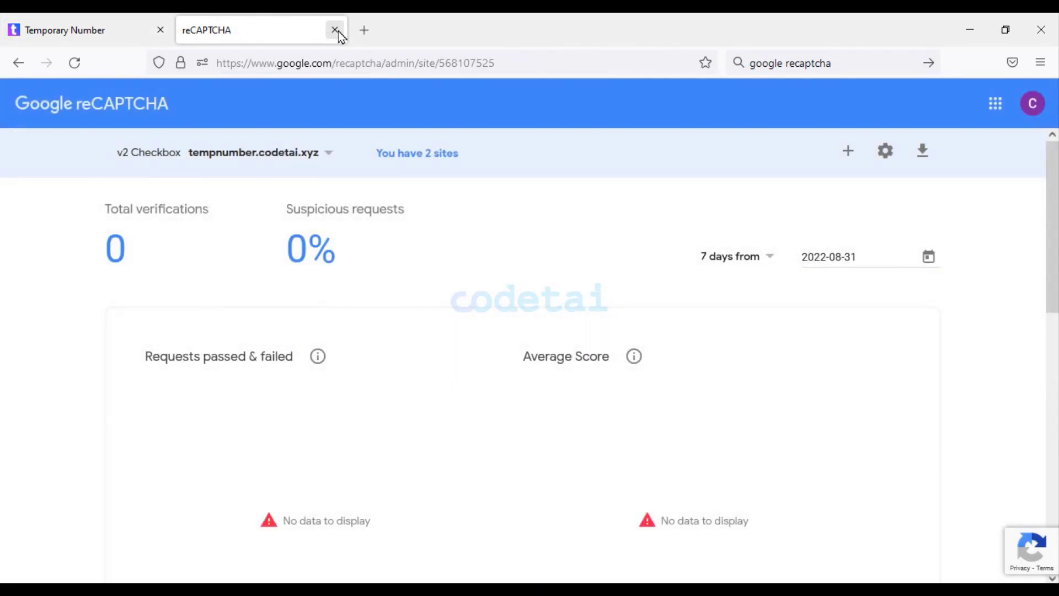
pyautogui.click(334, 30)
# - Set Enable reCaptcha to Yes and submit the configuration
pyautogui.click(205, 209)
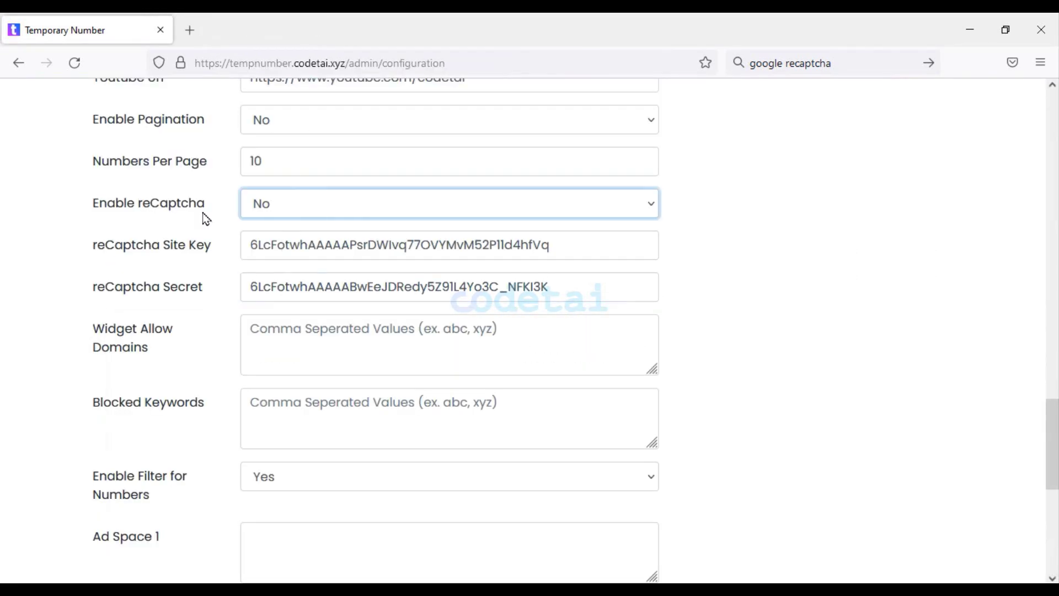
pyautogui.click(274, 209)
pyautogui.click(289, 231)
pyautogui.scroll(-5, 222, 428)
pyautogui.scroll(-3, 222, 427)
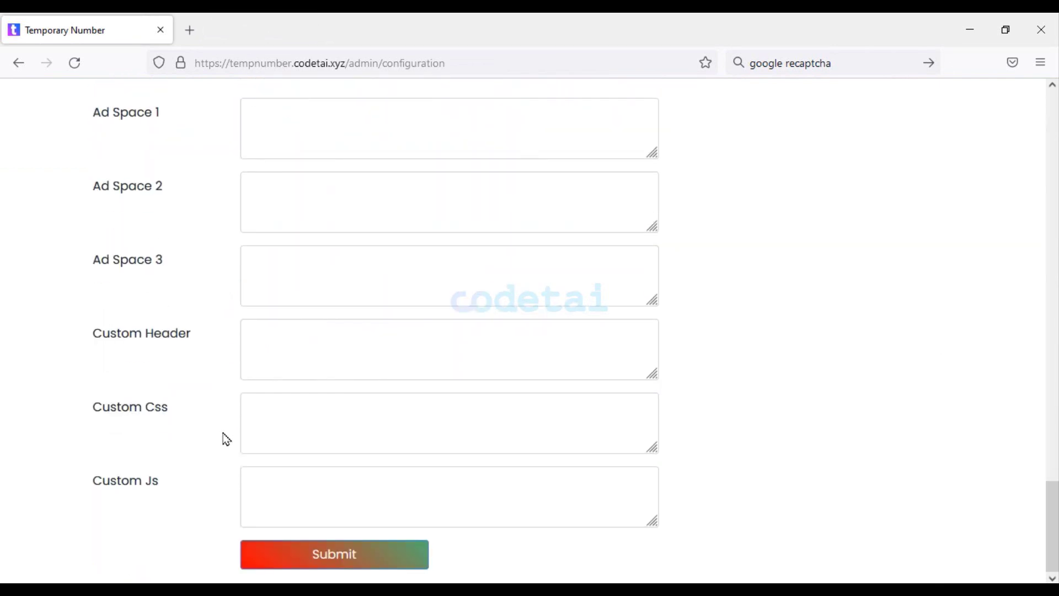
pyautogui.click(353, 567)
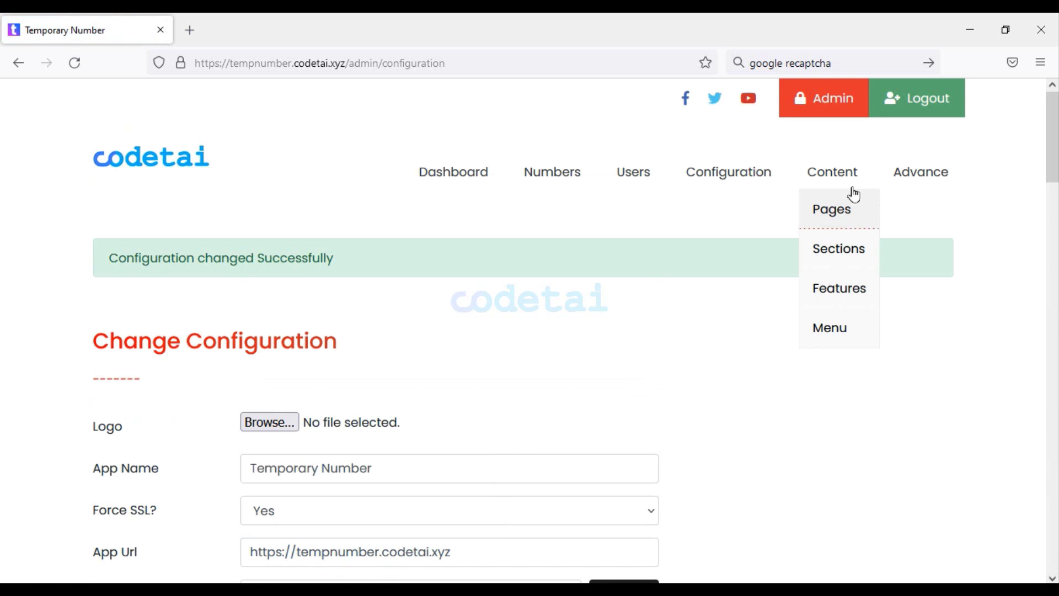
# - Log out, submit the registration form with 'I'm not a robot' ticked, view Terms, return to Admin
pyautogui.click(886, 118)
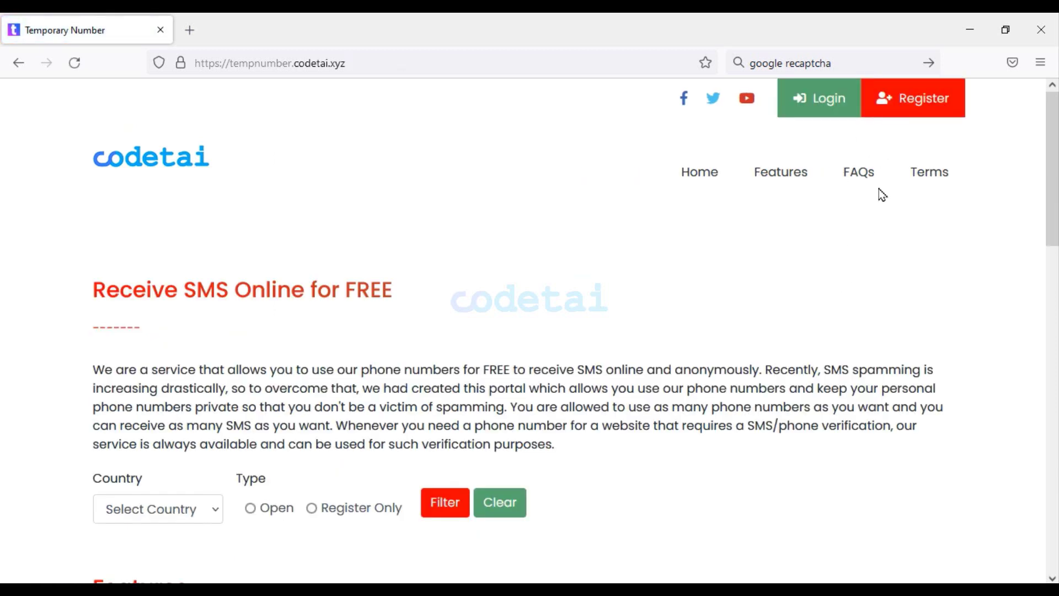
pyautogui.click(891, 110)
pyautogui.scroll(-3, 773, 375)
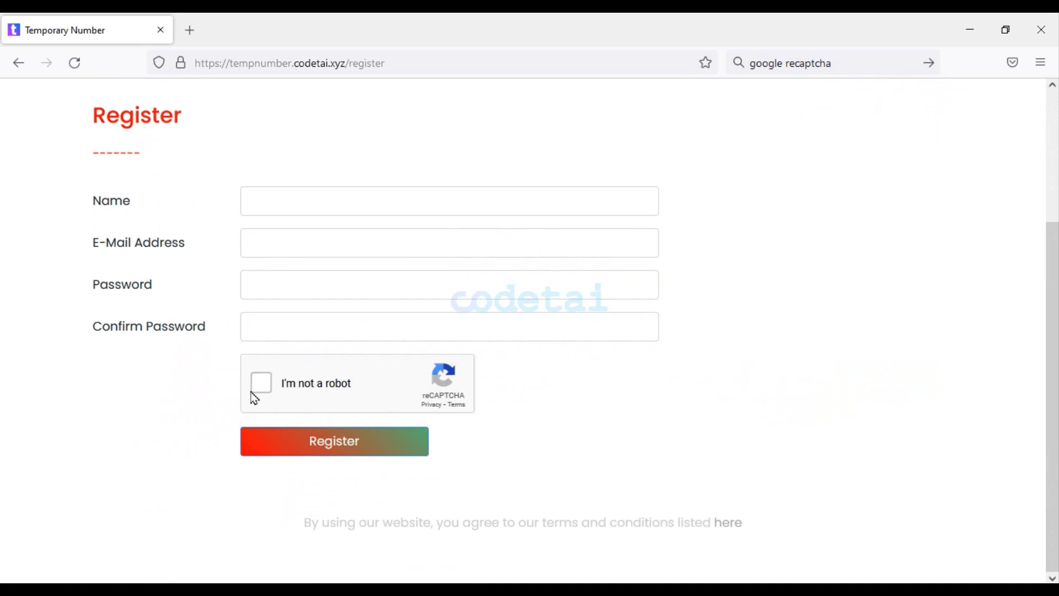
pyautogui.click(254, 392)
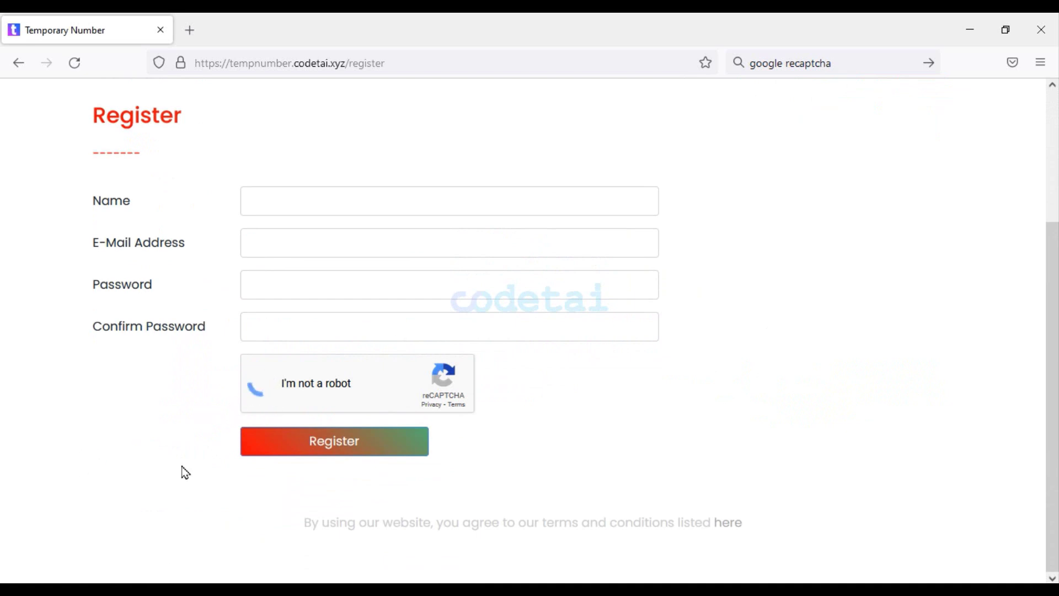
pyautogui.click(350, 433)
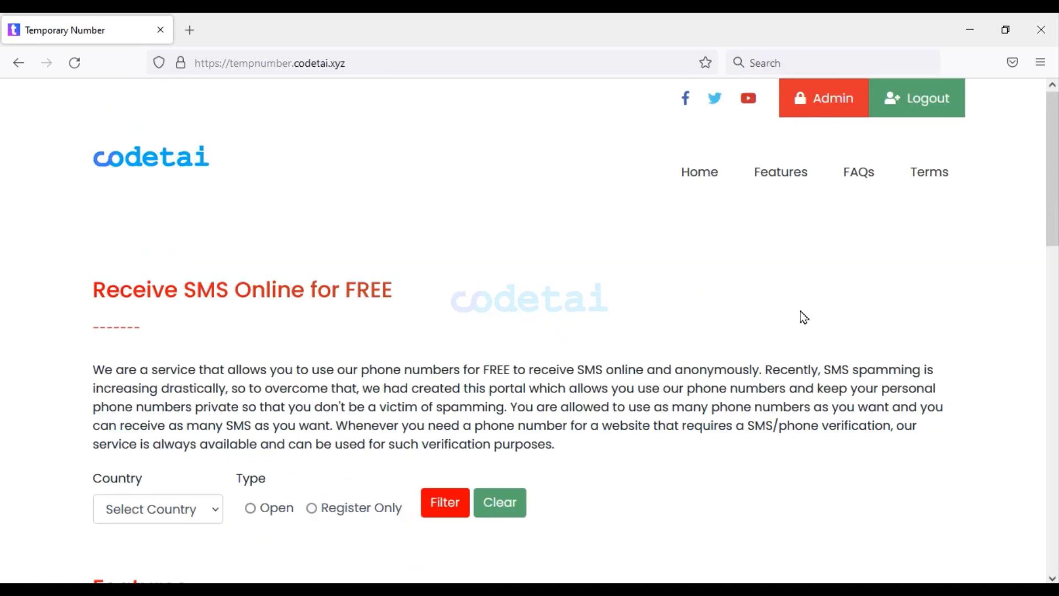
pyautogui.click(920, 175)
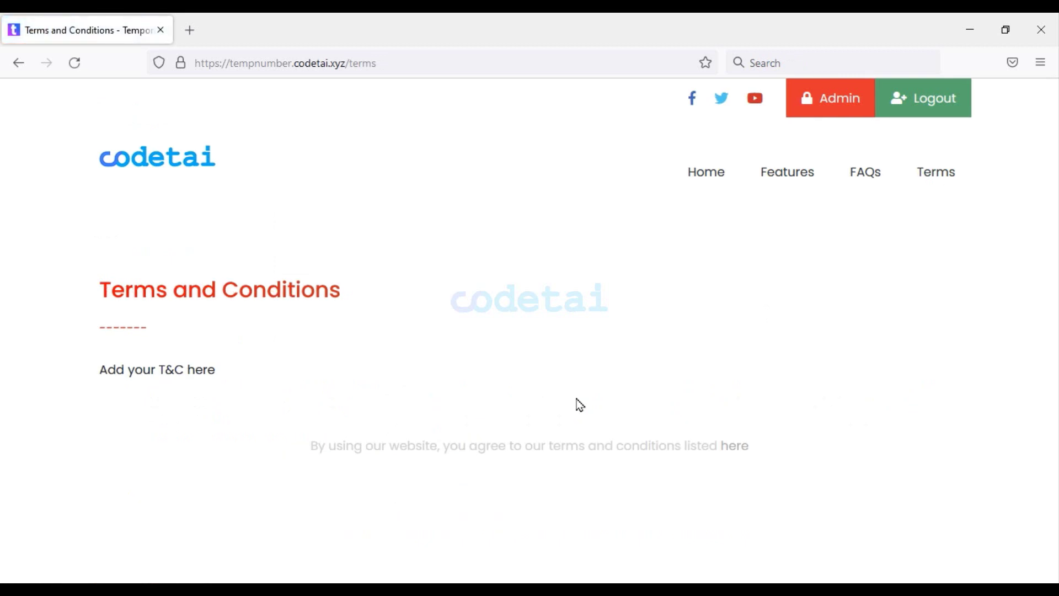
pyautogui.click(838, 111)
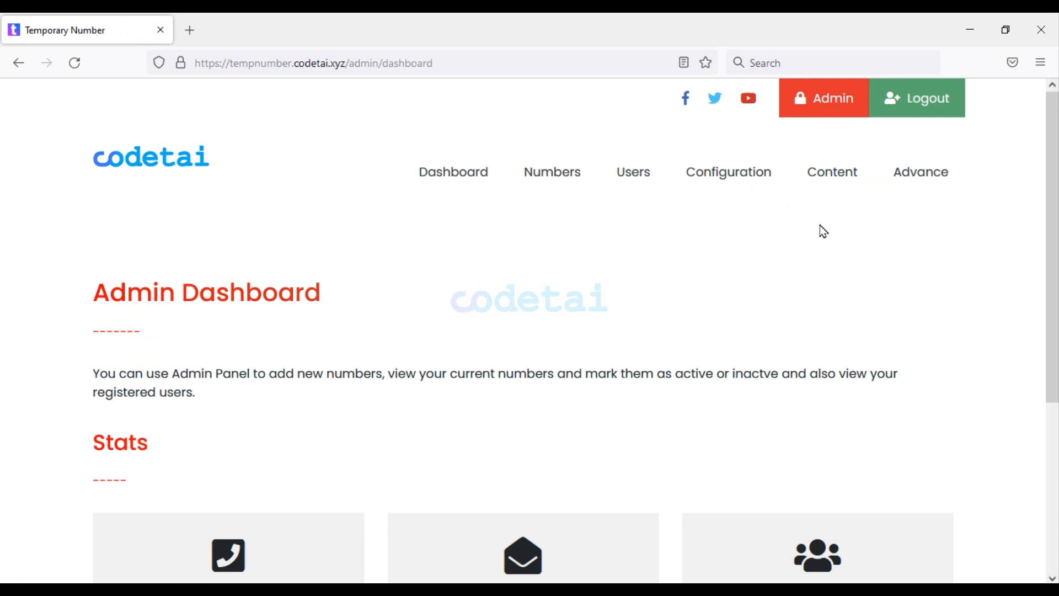
# - Edit the Terms and Conditions page, replacing its placeholder content with the full terms-of-use text
pyautogui.click(833, 185)
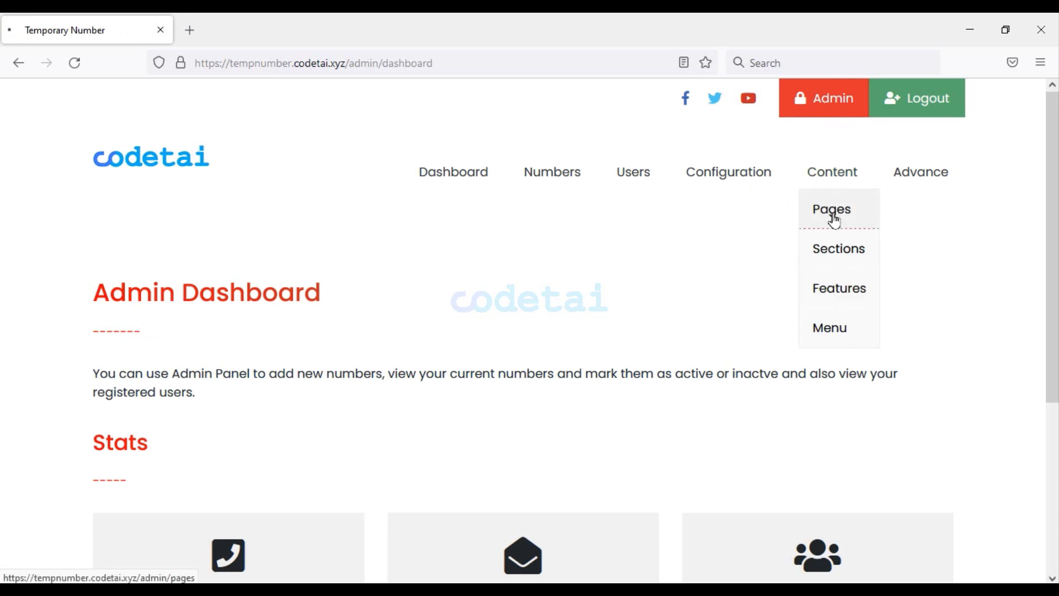
pyautogui.click(835, 215)
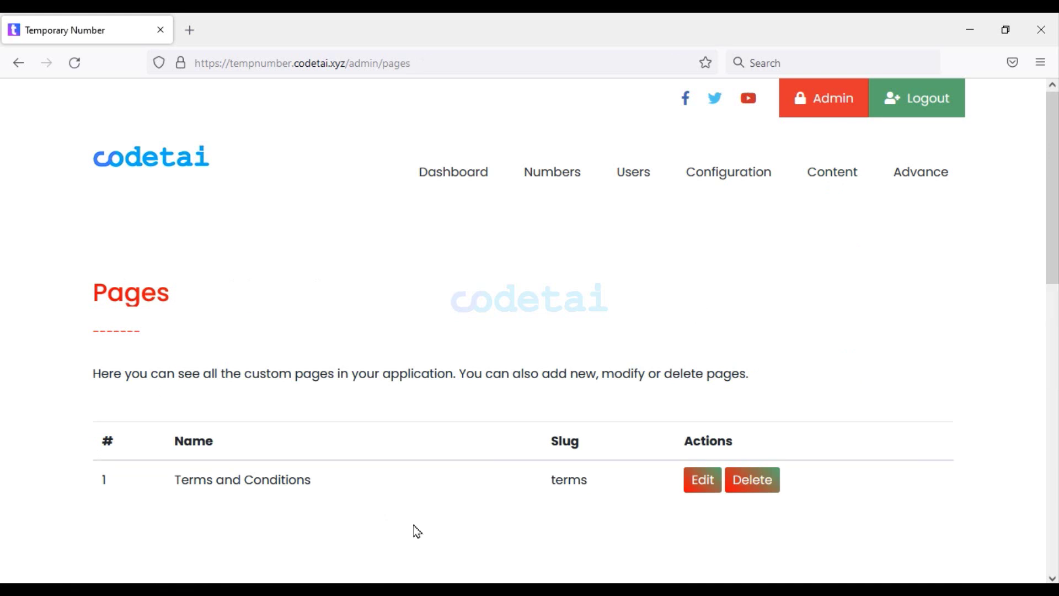
pyautogui.click(697, 490)
pyautogui.scroll(-5, 487, 482)
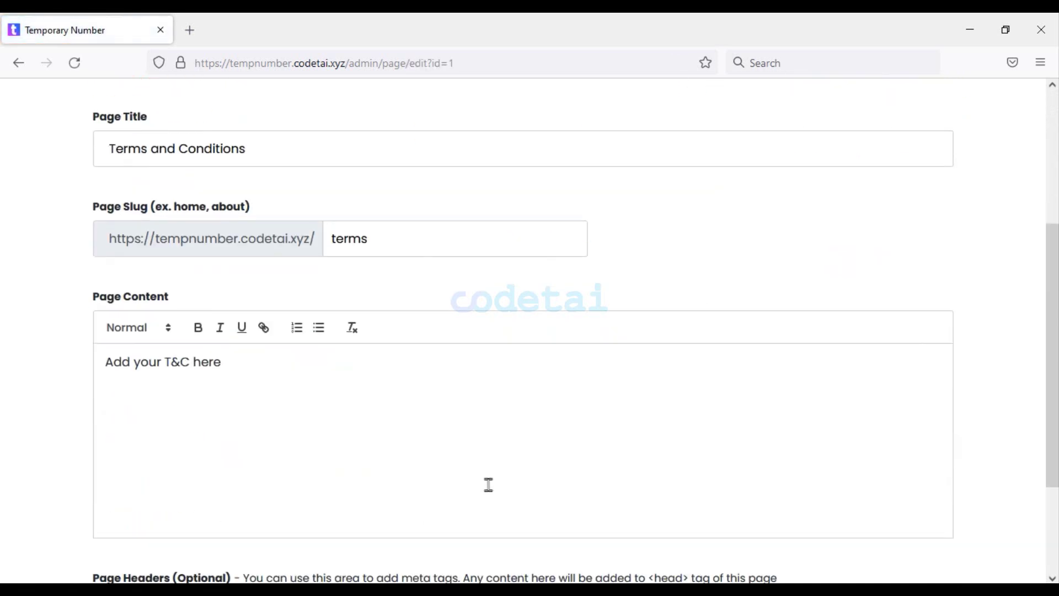
pyautogui.press('BackSpace')
pyautogui.press('BackSpace')
pyautogui.press('BackSpace')
pyautogui.press('BackSpace')
pyautogui.press('BackSpace')
pyautogui.press('BackSpace')
pyautogui.press('BackSpace')
pyautogui.press('BackSpace')
pyautogui.press('BackSpace')
pyautogui.press('BackSpace')
pyautogui.press('BackSpace')
pyautogui.press('BackSpace')
pyautogui.press('BackSpace')
pyautogui.press('BackSpace')
pyautogui.press('BackSpace')
pyautogui.press('BackSpace')
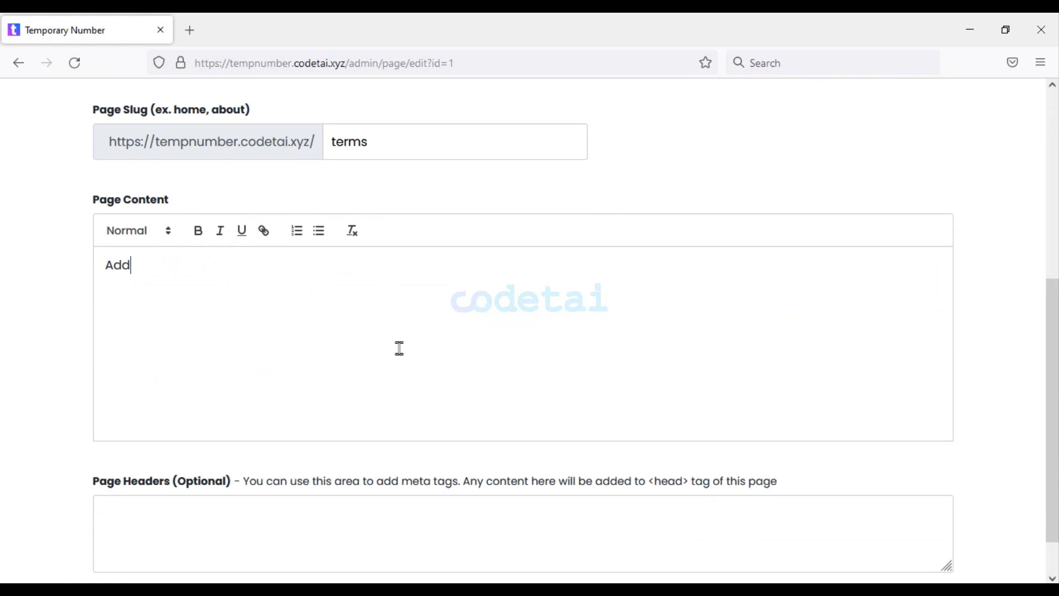
pyautogui.hotkey('ctrl', 'b')
pyautogui.hotkey('ctrl', 'v')
pyautogui.hotkey('ctrl', 'b')
# - Add the shared-number warning to Page Headers, save the page, and go to the home page
pyautogui.scroll(-10, 399, 348)
pyautogui.click(294, 475)
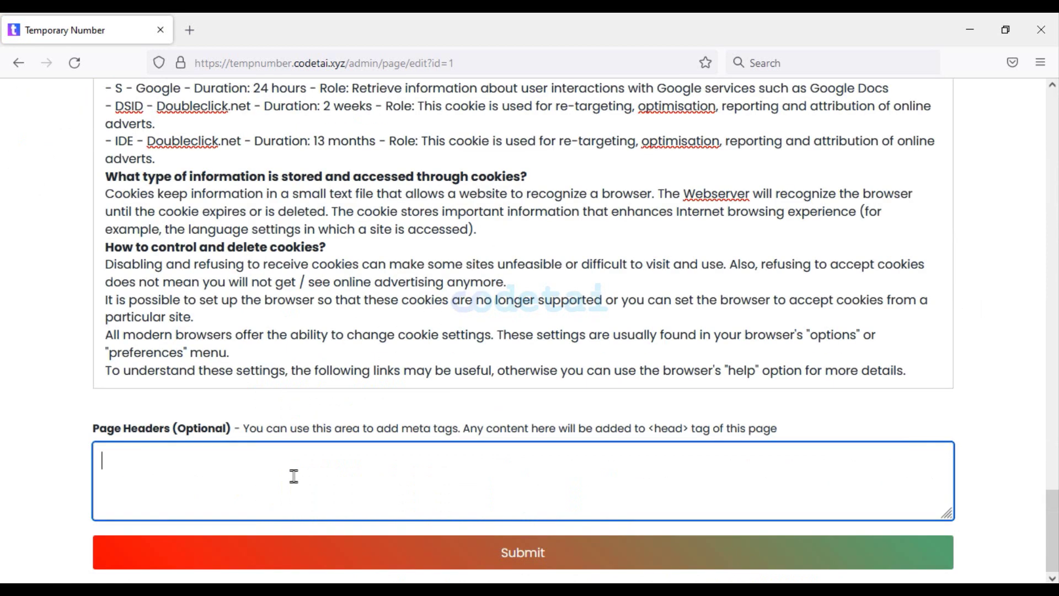
pyautogui.write('Before using, you should know the following phone number is shared number. The content of the message can be viewed by everyone.')
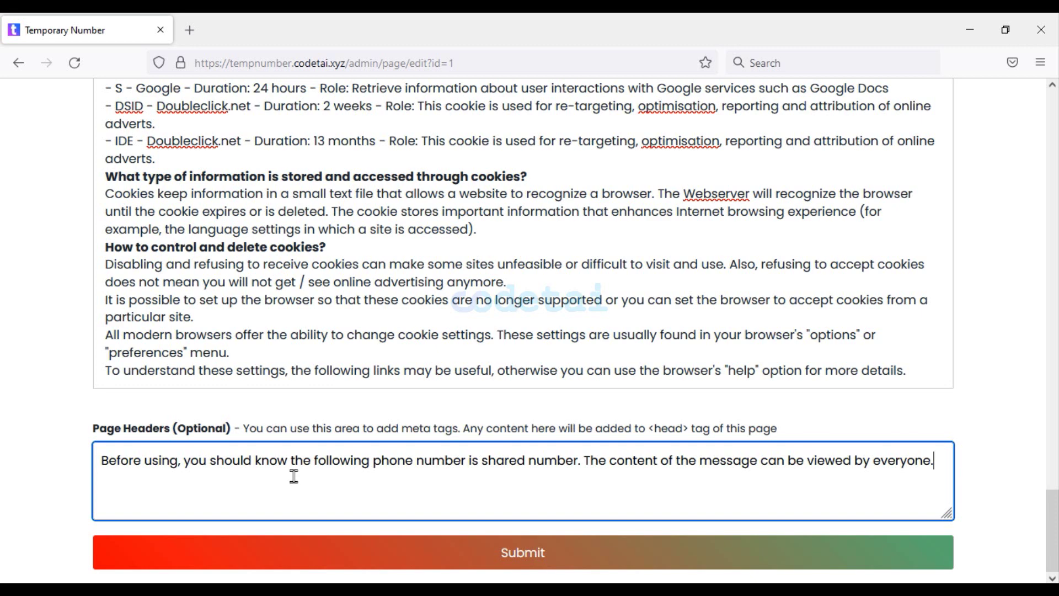
pyautogui.click(463, 559)
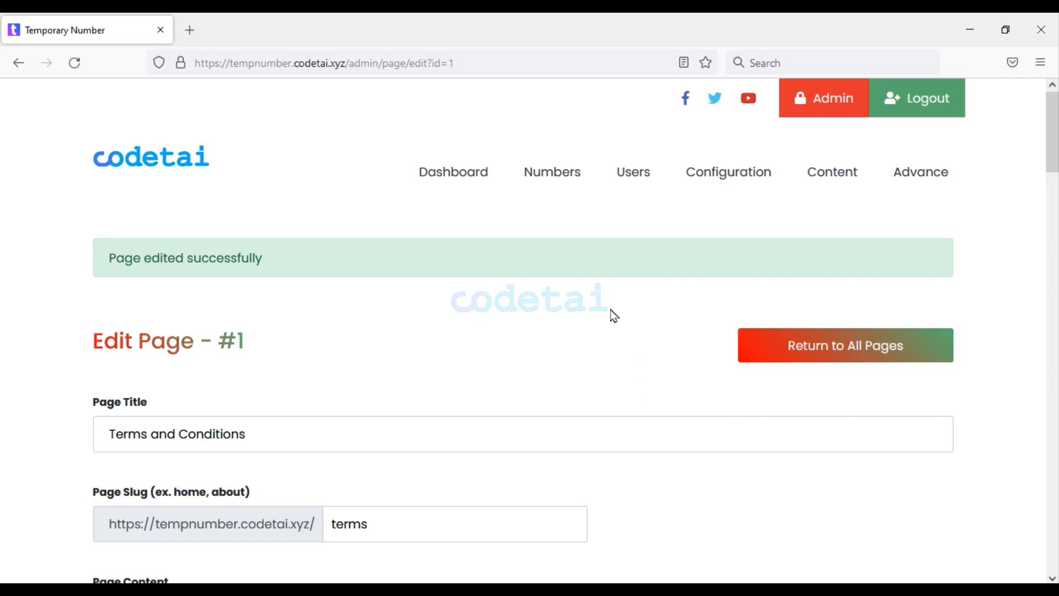
pyautogui.click(184, 170)
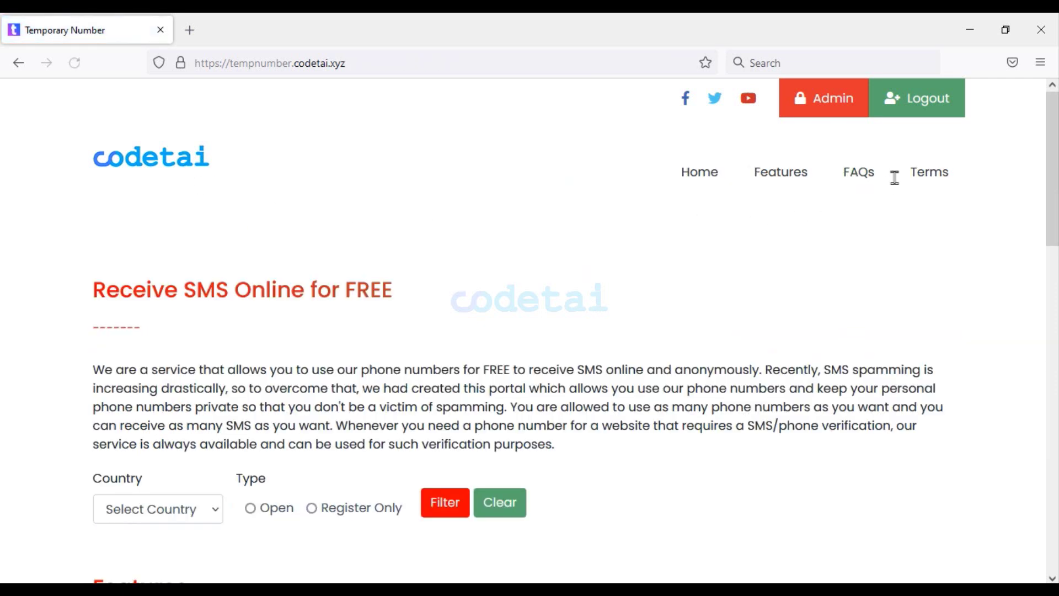
# - Review the updated Terms page and the home page Features section, then return to Admin
pyautogui.click(916, 184)
pyautogui.scroll(-3, 534, 414)
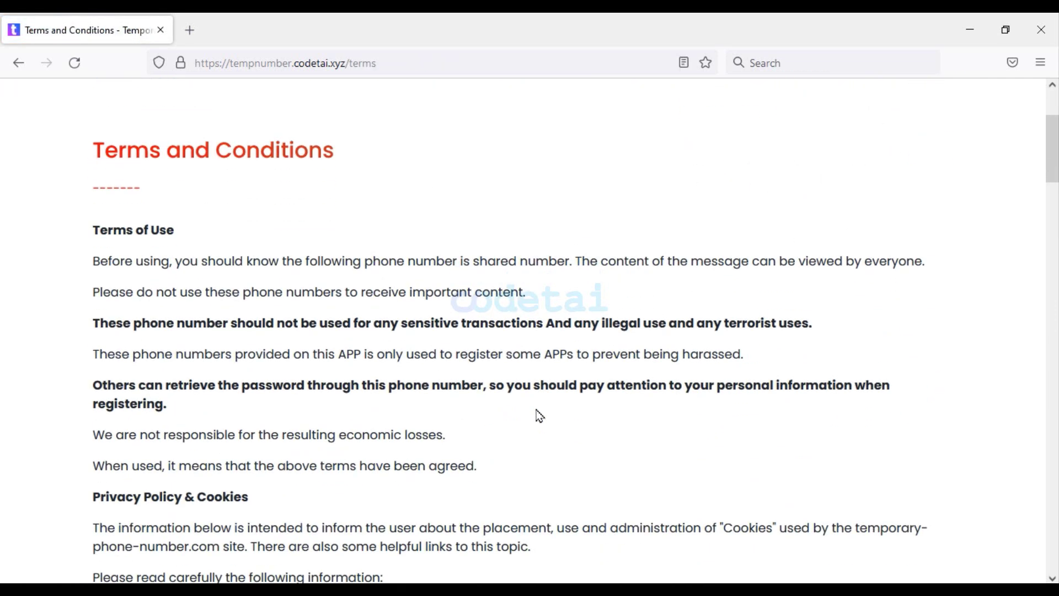
pyautogui.scroll(-13, 415, 420)
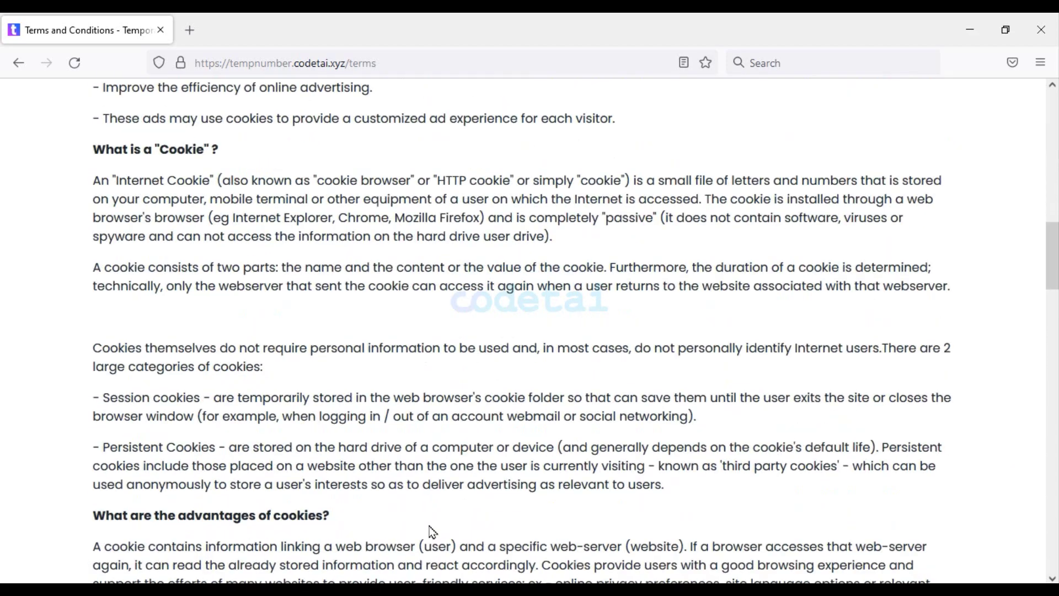
pyautogui.scroll(-7, 433, 533)
pyautogui.click(431, 544)
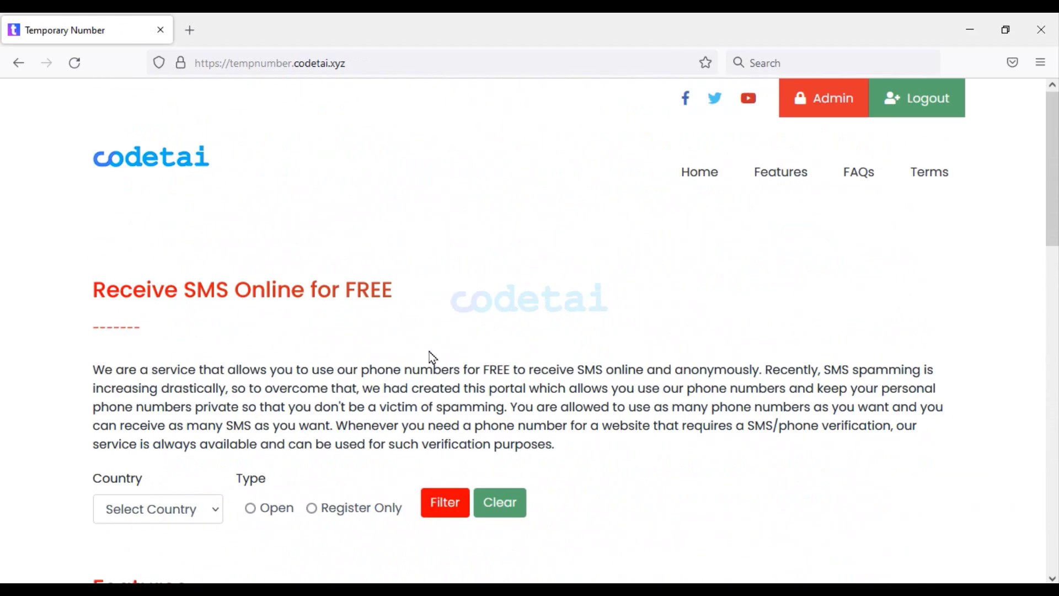
pyautogui.scroll(-2, 433, 358)
pyautogui.scroll(-7, 433, 357)
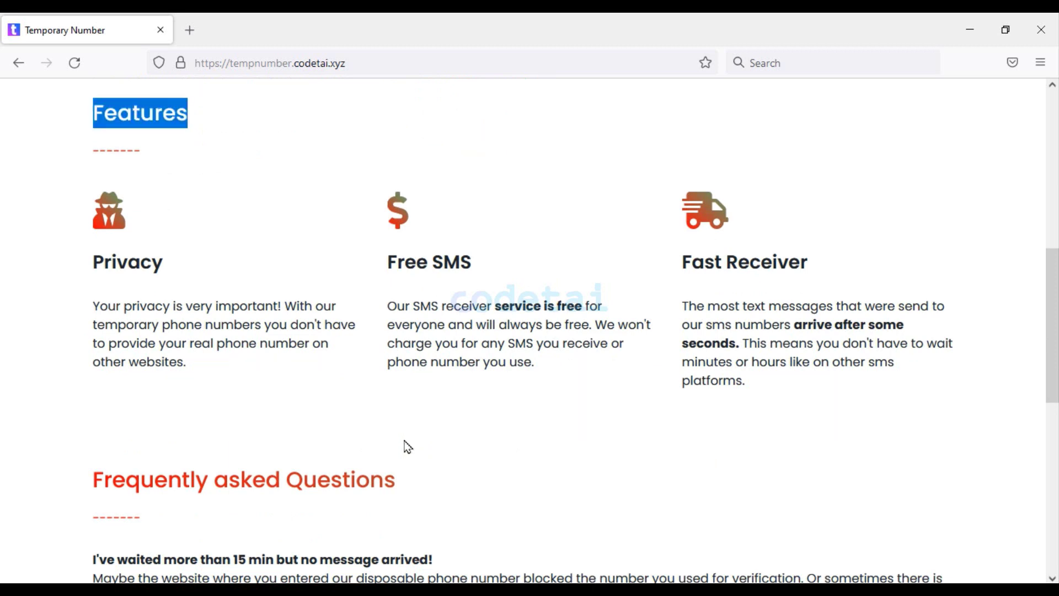
pyautogui.click(531, 323)
pyautogui.scroll(8, 833, 298)
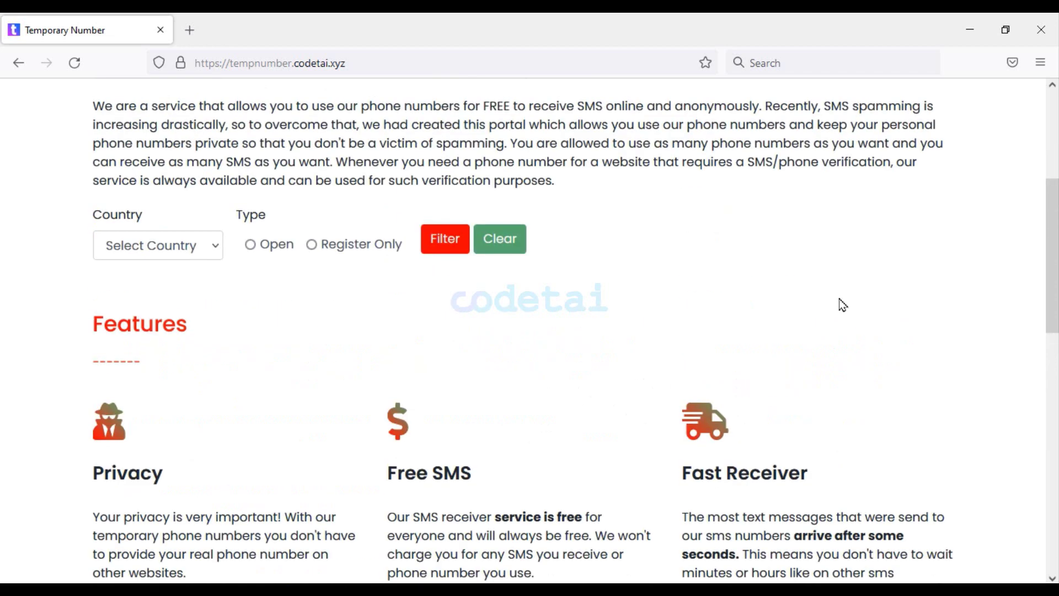
pyautogui.click(825, 99)
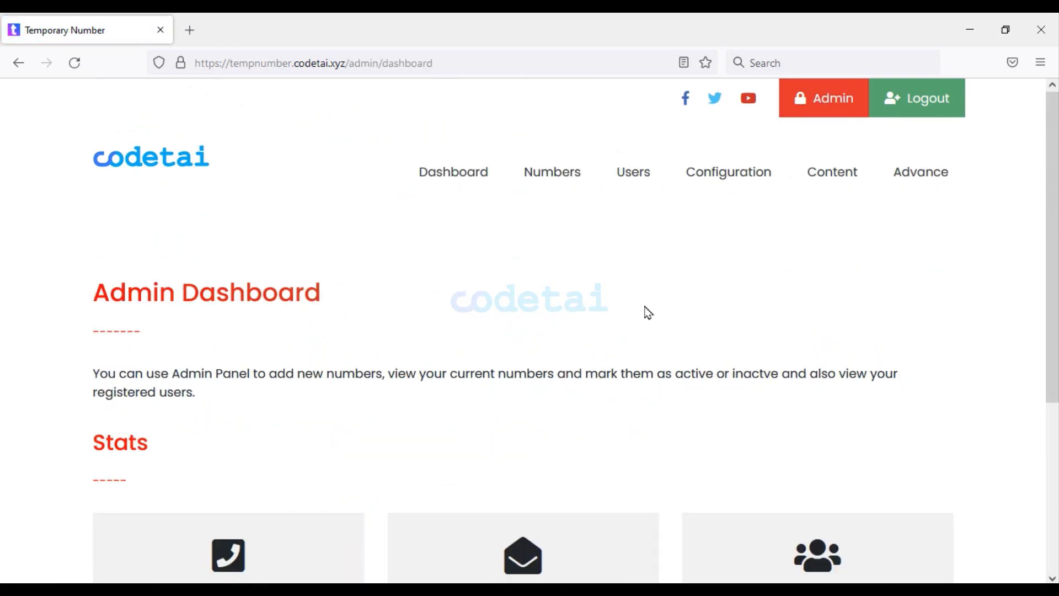
# - In Content > Features, delete the Privacy, Free SMS and Fast Receiver features, confirming each
pyautogui.moveTo(811, 180)
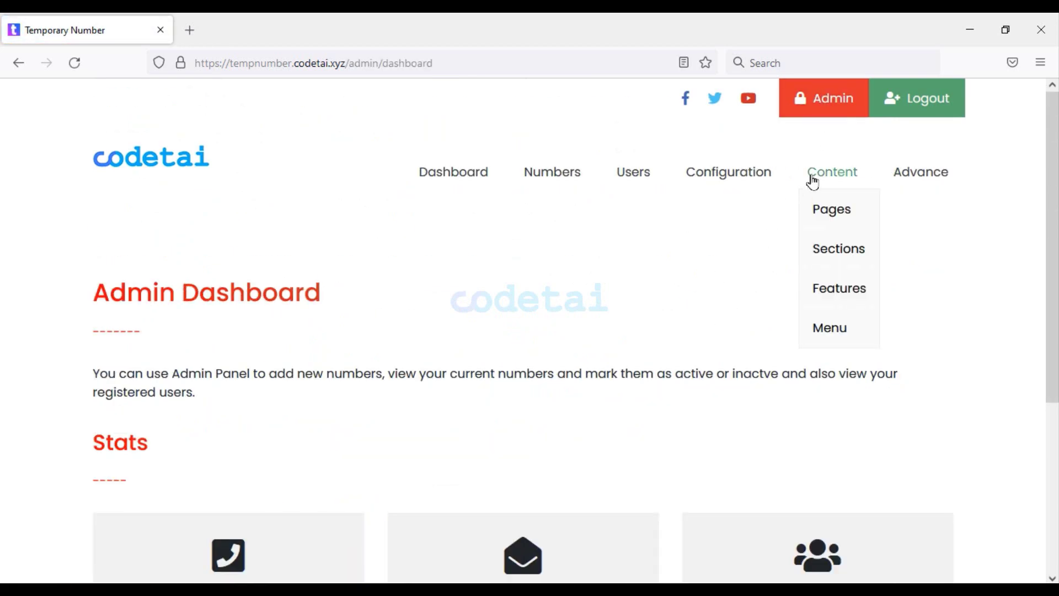
pyautogui.click(835, 299)
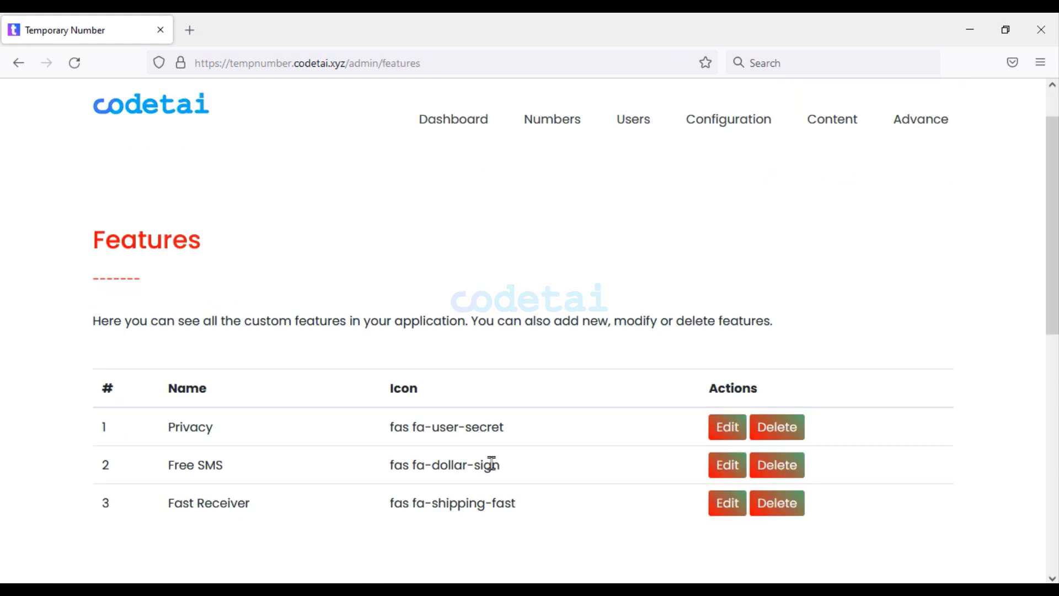
pyautogui.click(789, 433)
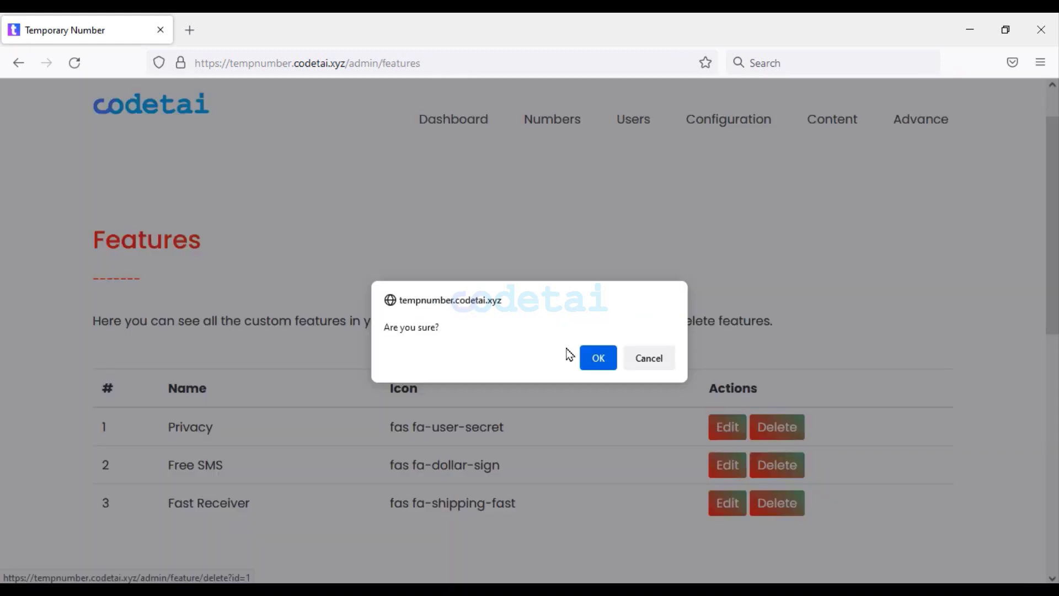
pyautogui.click(597, 369)
pyautogui.click(785, 487)
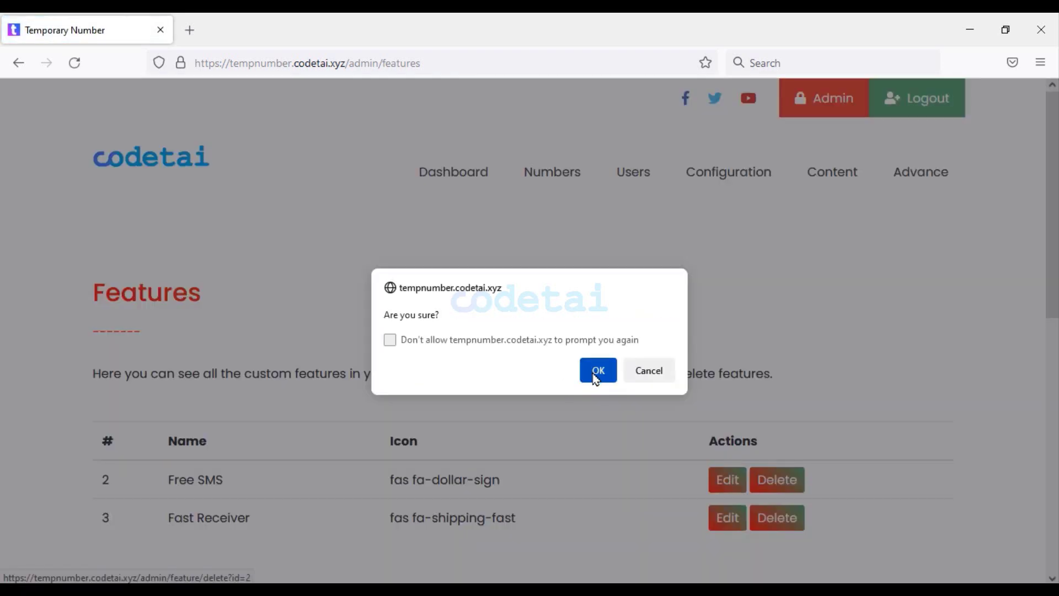
pyautogui.click(595, 379)
pyautogui.click(764, 478)
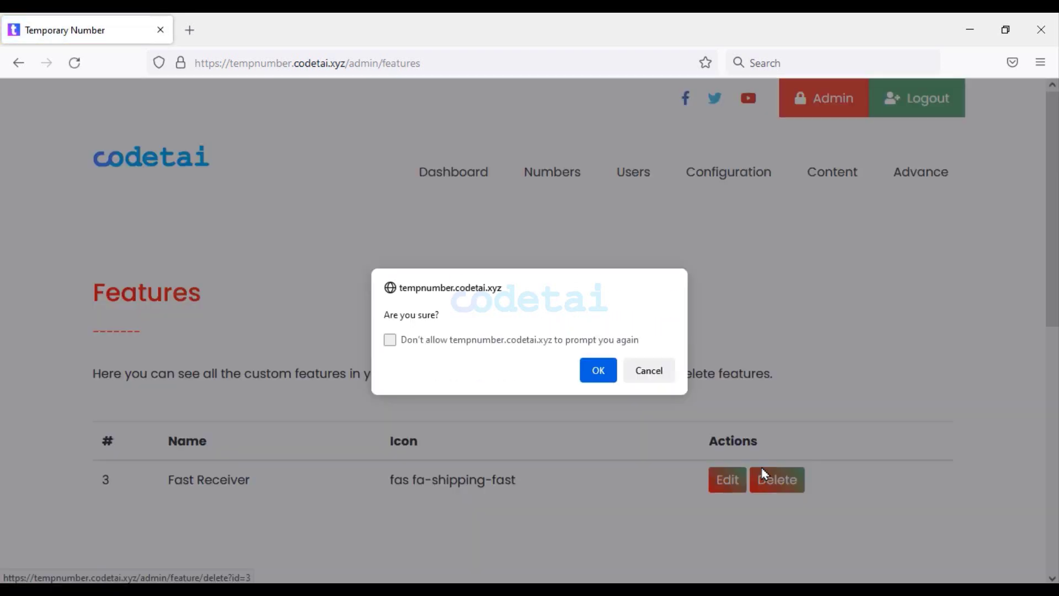
pyautogui.click(598, 371)
pyautogui.scroll(-3, 634, 492)
pyautogui.scroll(-5, 634, 485)
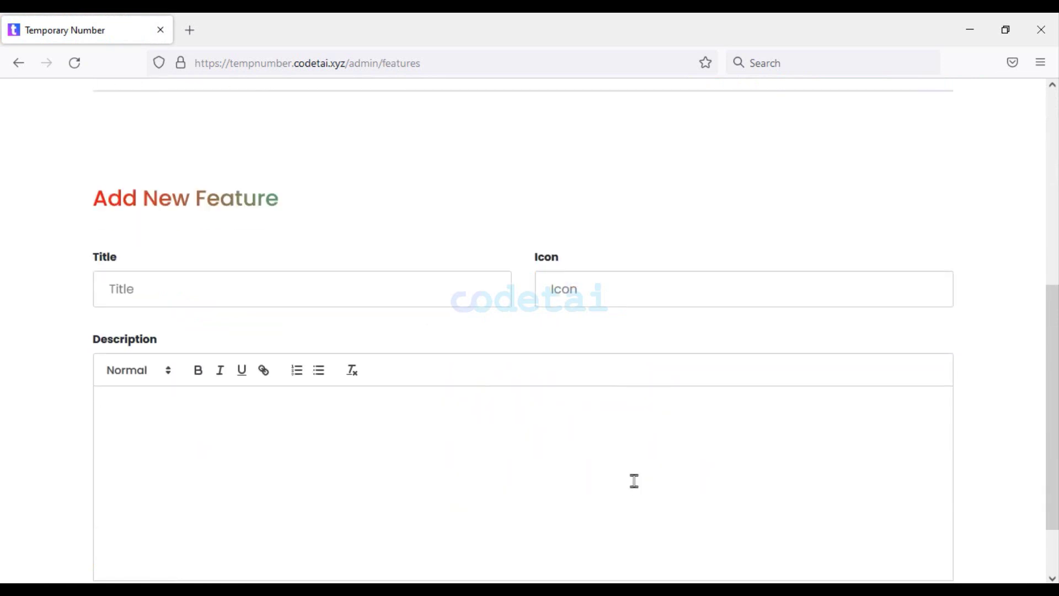
# - Add the Speed feature with the fighter jet icon and the pasted description
pyautogui.click(256, 217)
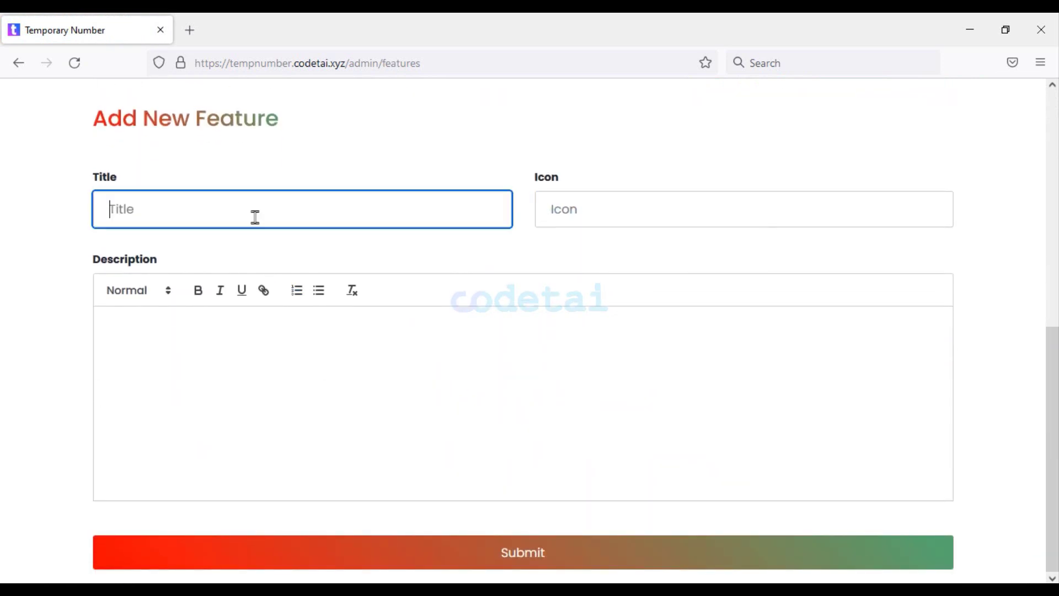
pyautogui.write('Speed')
pyautogui.click(655, 201)
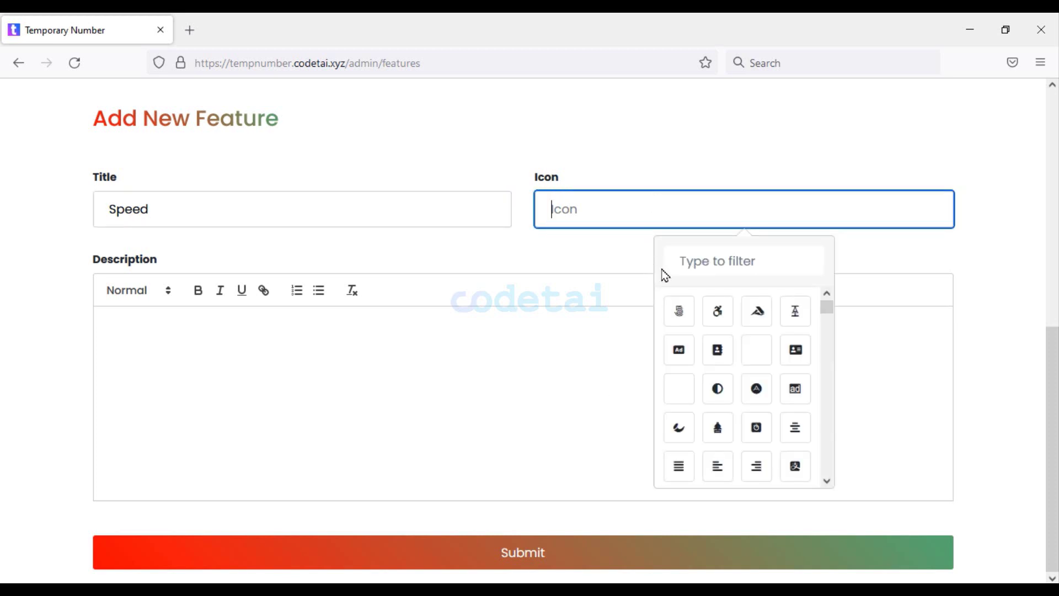
pyautogui.click(697, 260)
pyautogui.write('fa')
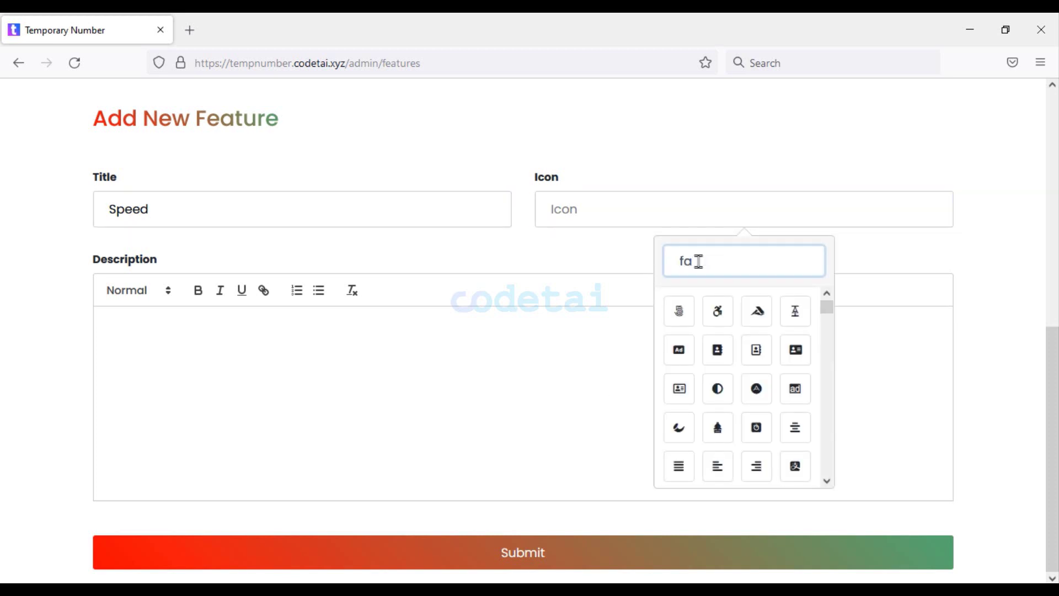
pyautogui.write('st')
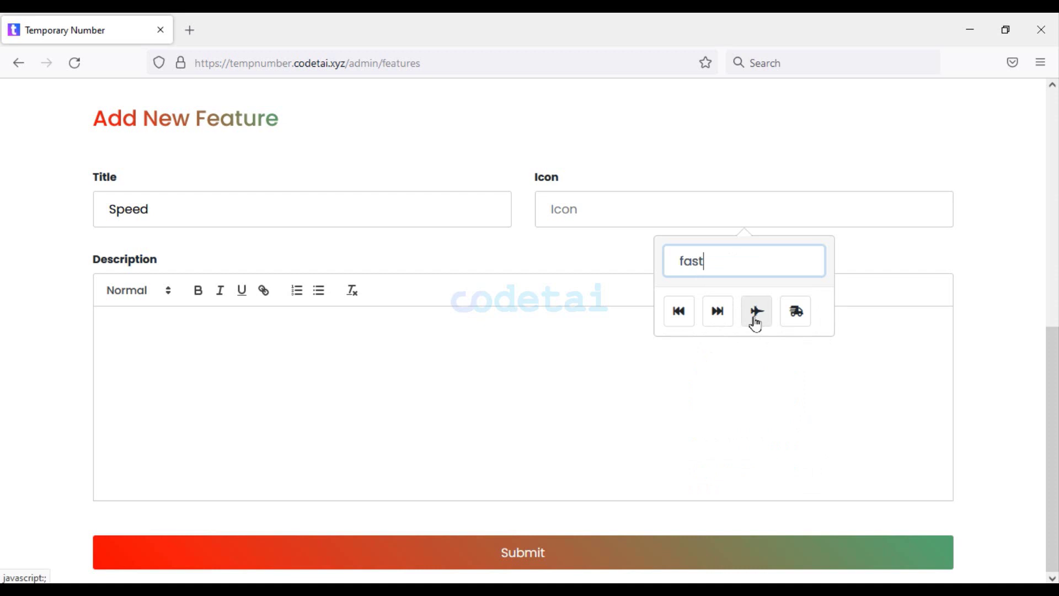
pyautogui.click(756, 312)
pyautogui.click(152, 412)
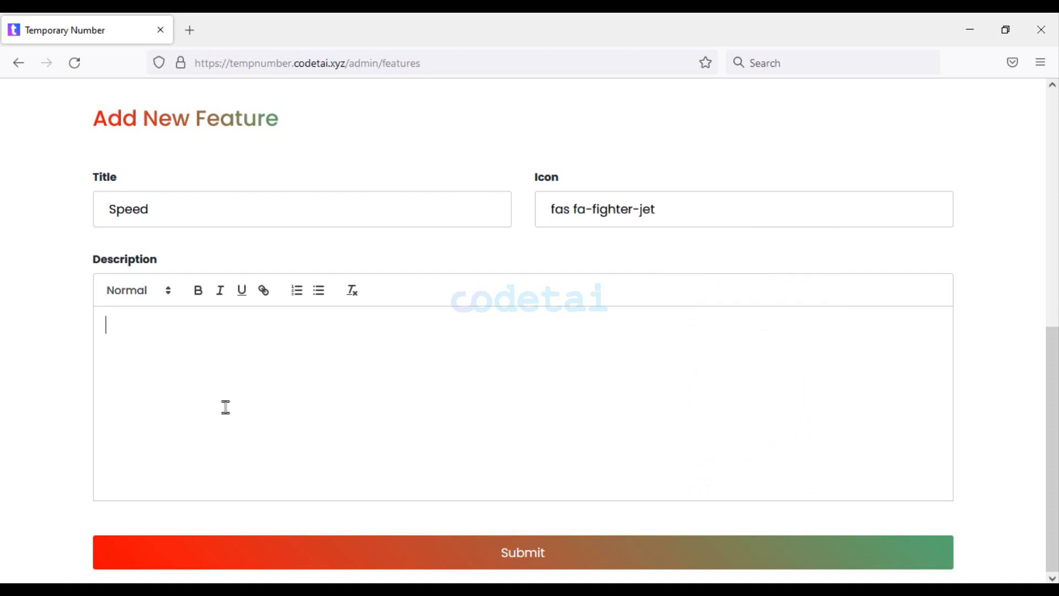
pyautogui.write("You only need to wait for 5-60 seconds refresh to get new SMS. Don't worry about the verification code timeout, we can display SMS instantly, No difference with real mobile phones.")
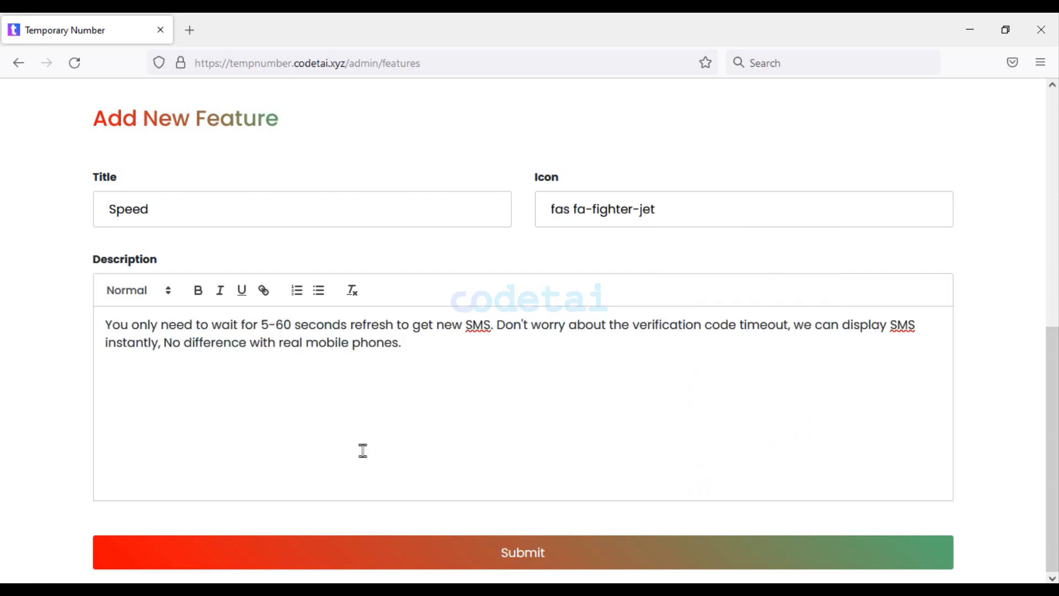
pyautogui.click(521, 552)
# - Add the Free feature with the dollar sign icon and the pasted description
pyautogui.scroll(-3, 586, 524)
pyautogui.click(340, 383)
pyautogui.write('Free')
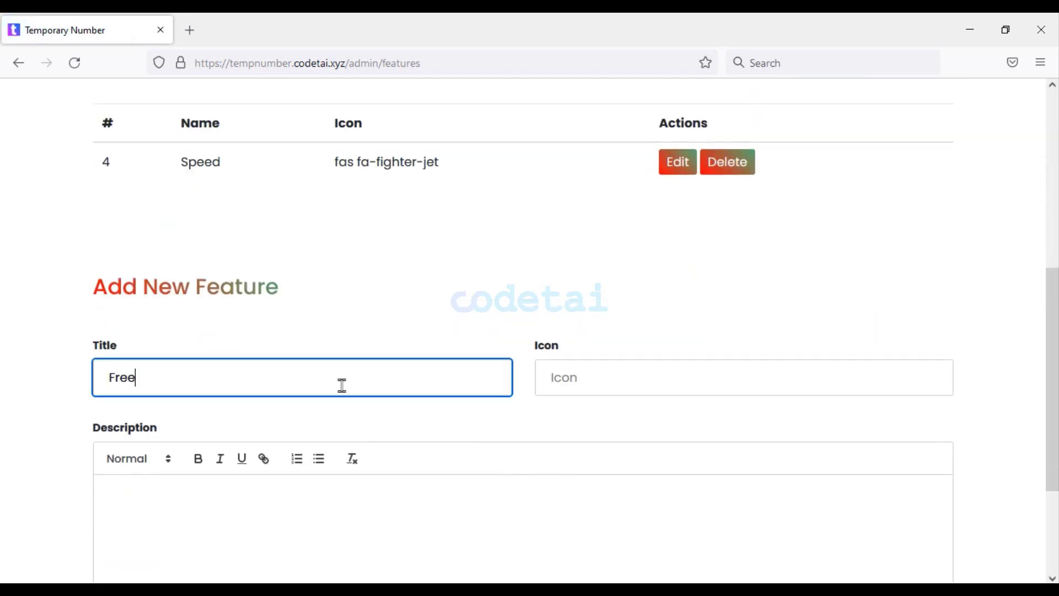
pyautogui.click(657, 378)
pyautogui.click(738, 431)
pyautogui.write('dollar')
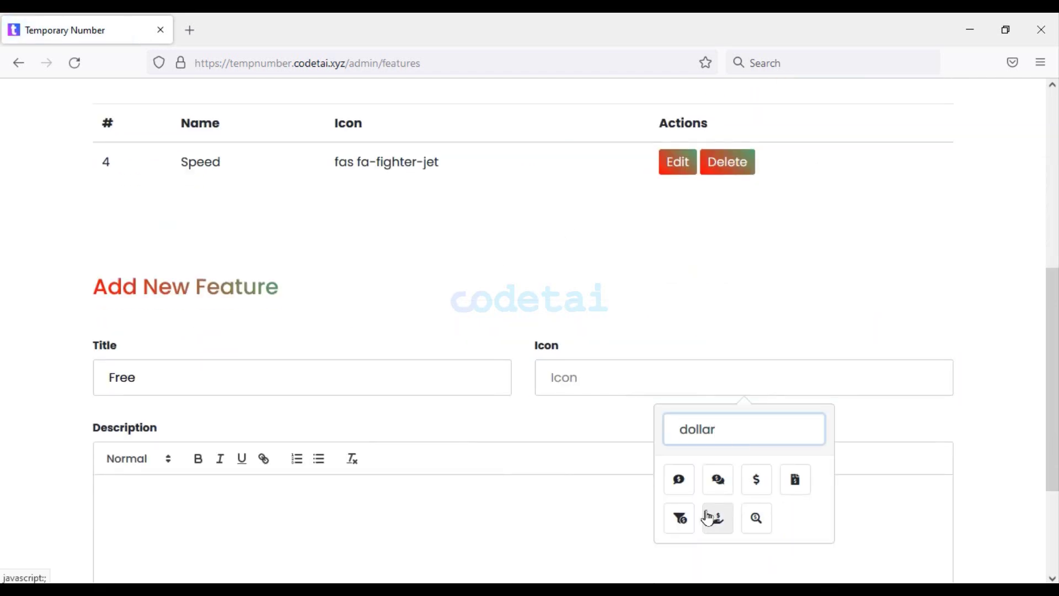
pyautogui.click(756, 479)
pyautogui.scroll(-1, 288, 456)
pyautogui.click(290, 458)
pyautogui.write('Temporary-Phone-Number.Com is completely free,You can use our services for free without pay any fees and without register an account. If you think this is great, please share it with your friends.')
pyautogui.scroll(-2, 293, 380)
pyautogui.click(454, 561)
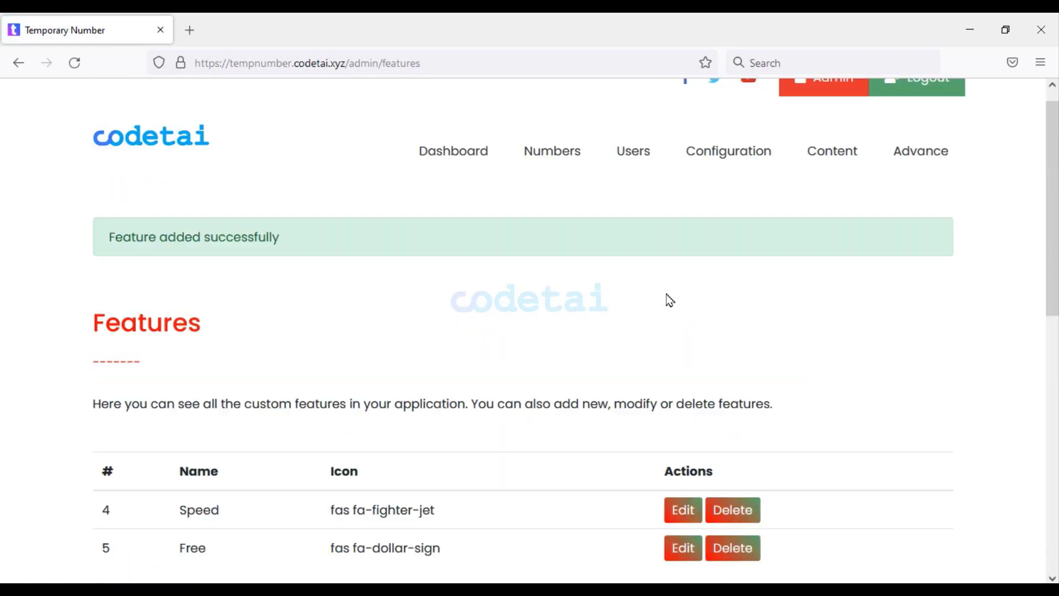
# - Add the Privecy feature with the mobile phone icon and the pasted description
pyautogui.scroll(-6, 670, 300)
pyautogui.click(357, 353)
pyautogui.write('Privecy')
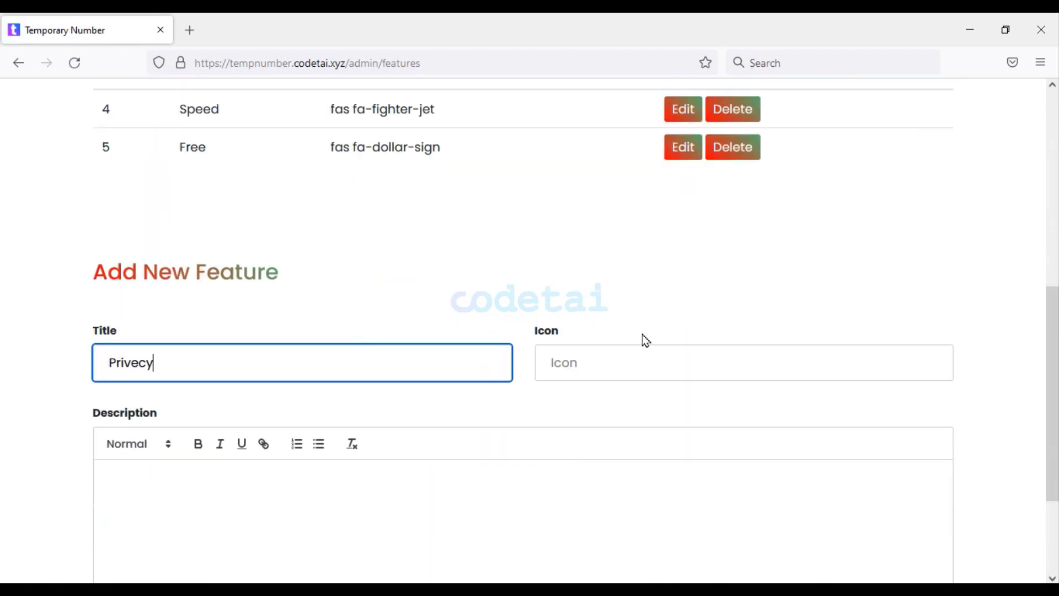
pyautogui.click(649, 363)
pyautogui.click(705, 407)
pyautogui.write('phone')
pyautogui.click(754, 466)
pyautogui.scroll(-2, 335, 420)
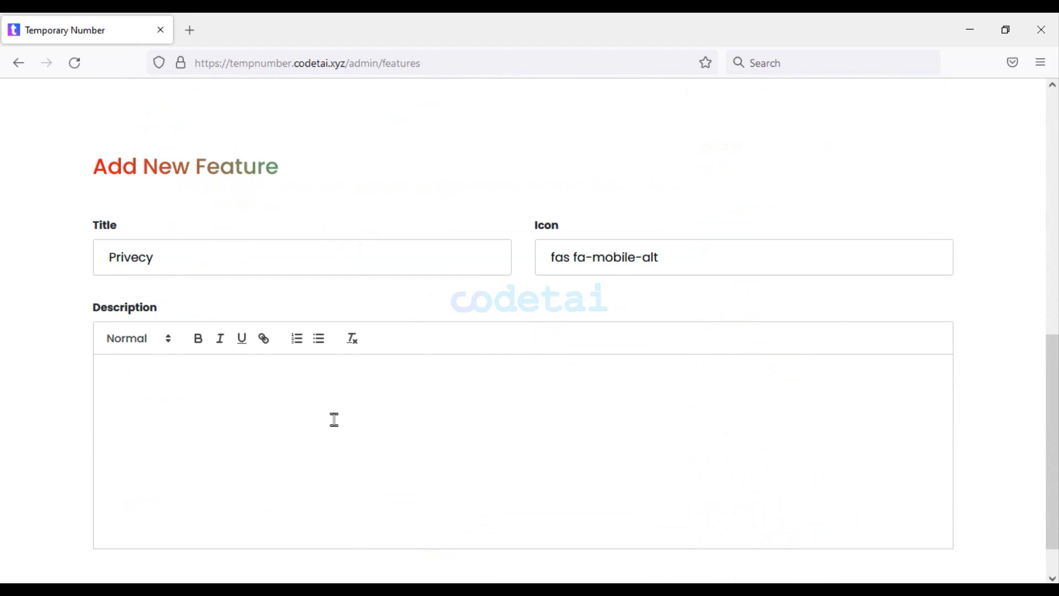
pyautogui.click(335, 420)
pyautogui.write('Your privacy is very important. With the use of our temporary phone number, you never have to provide your real phone number on websites when signing up again')
pyautogui.scroll(-2, 374, 354)
pyautogui.click(454, 561)
# - Review the new features on the public home page and select its intro paragraph
pyautogui.click(148, 156)
pyautogui.scroll(-1, 389, 388)
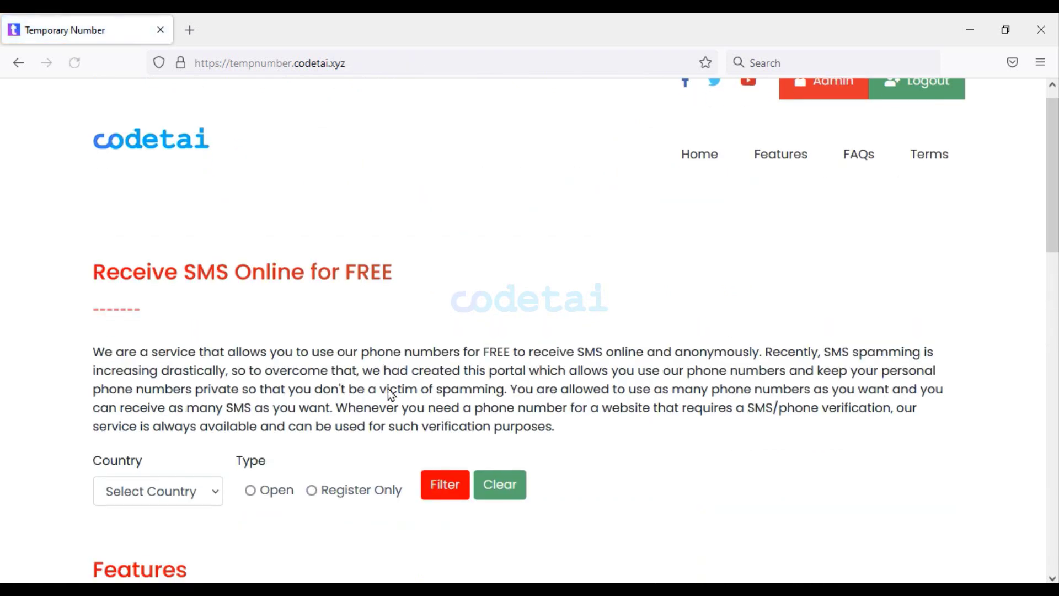
pyautogui.scroll(-5, 391, 394)
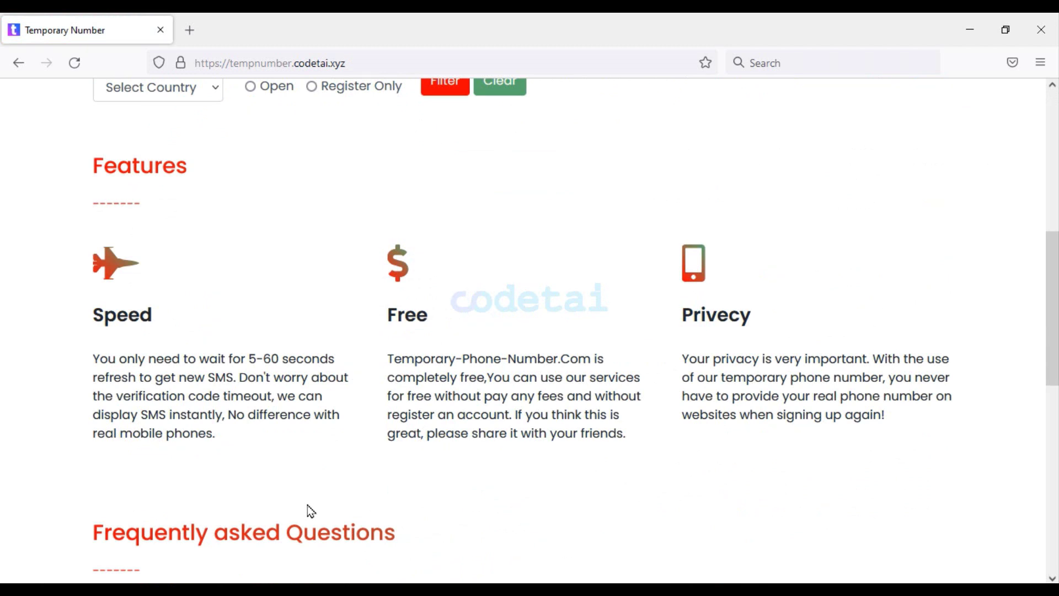
pyautogui.scroll(5, 320, 507)
pyautogui.moveTo(574, 463); pyautogui.dragTo(91, 388)
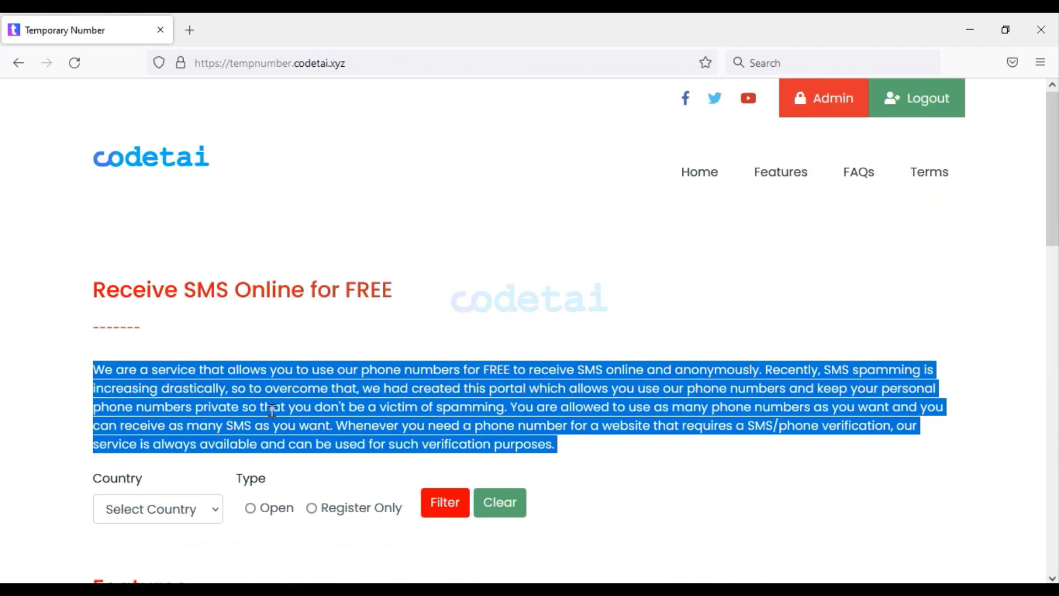
# - Replace the Receive SMS Online for FREE section content with the pasted intro paragraph
pyautogui.click(799, 105)
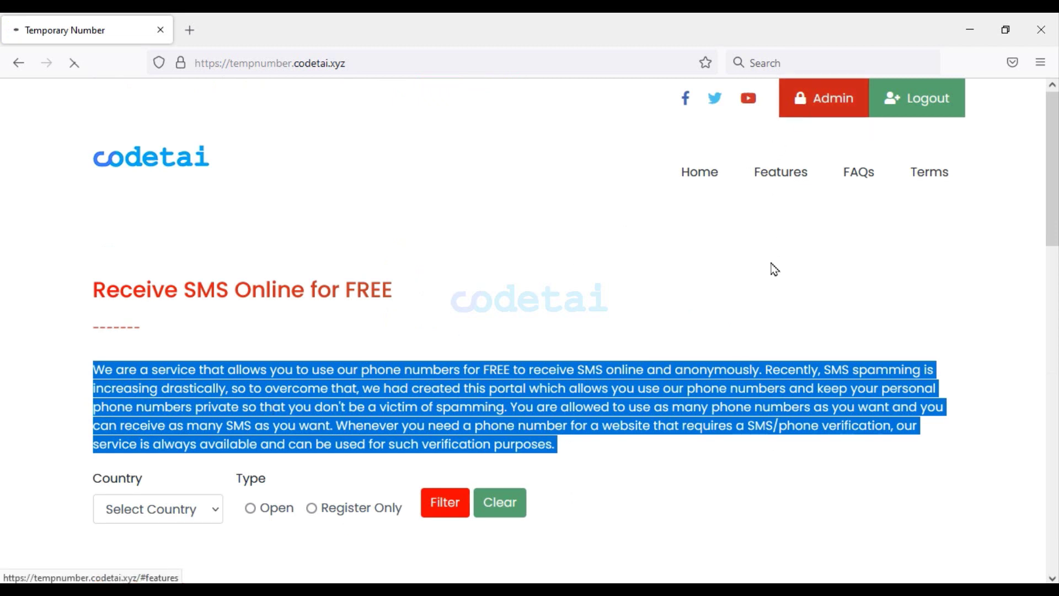
pyautogui.click(833, 171)
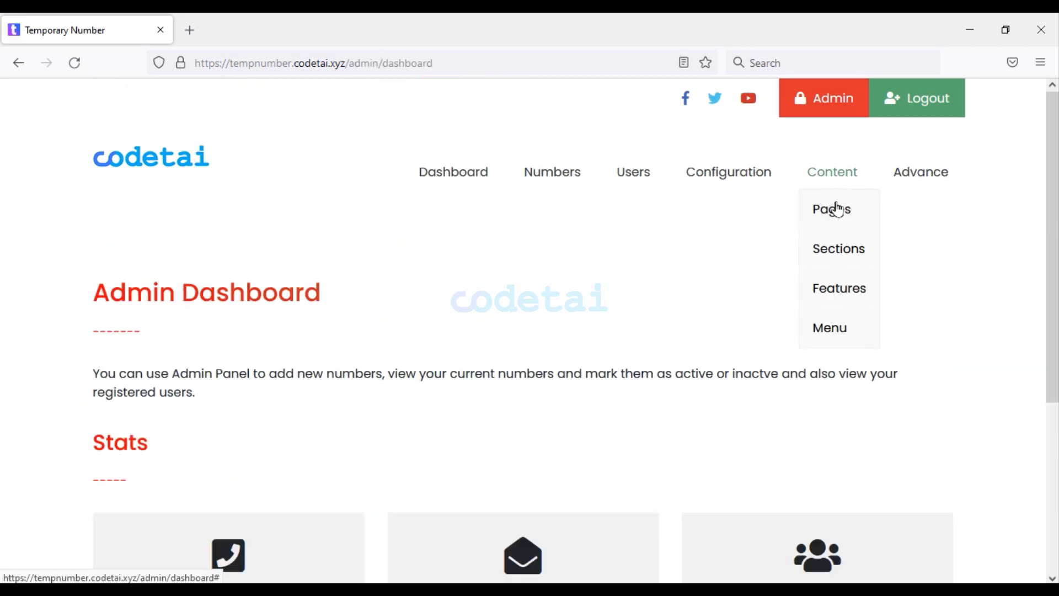
pyautogui.click(836, 251)
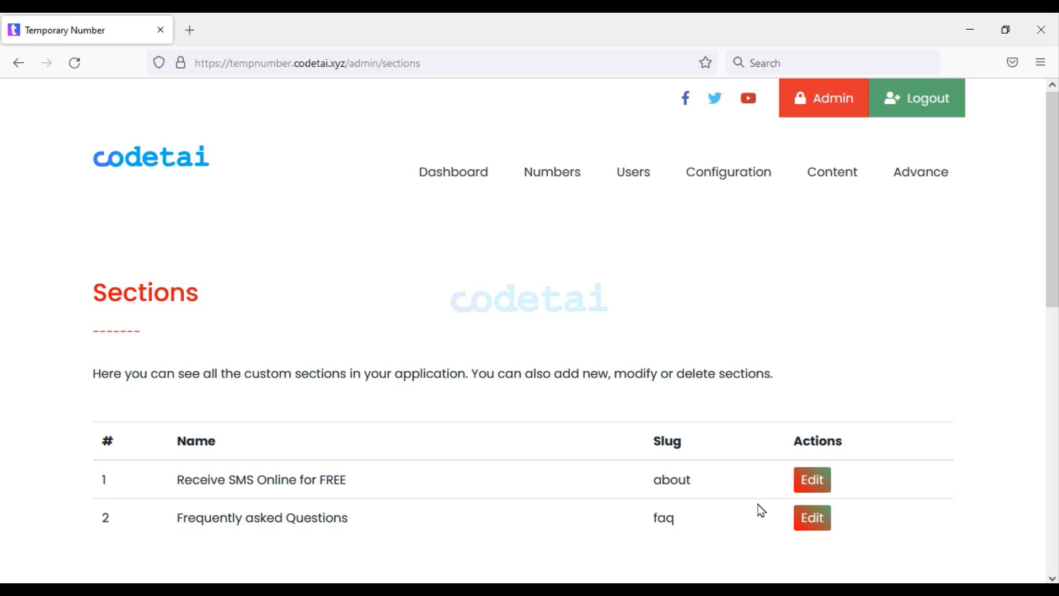
pyautogui.click(800, 488)
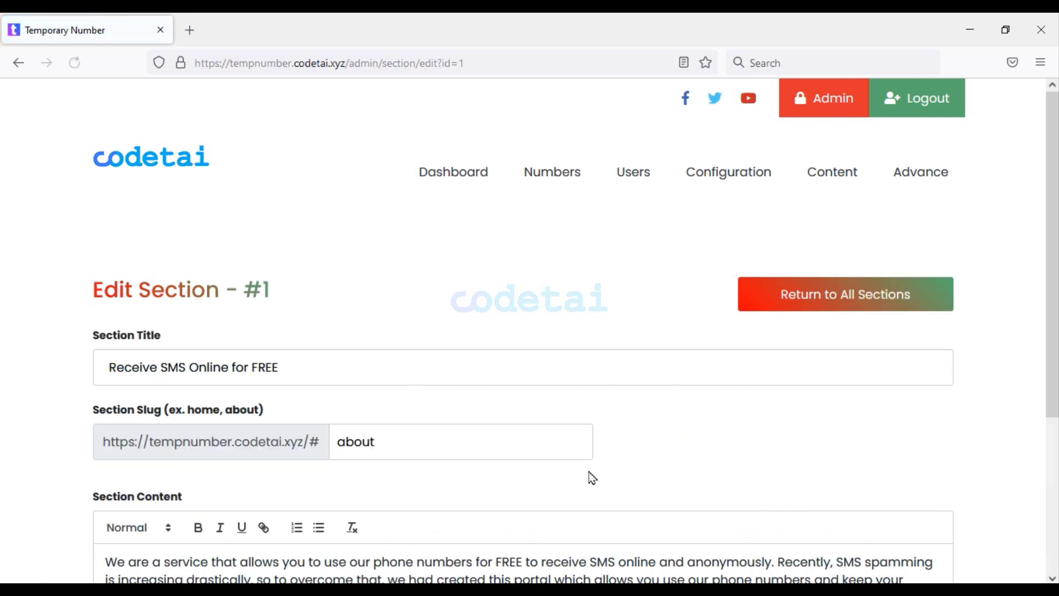
pyautogui.scroll(-4, 588, 478)
pyautogui.moveTo(714, 421); pyautogui.dragTo(6, 338)
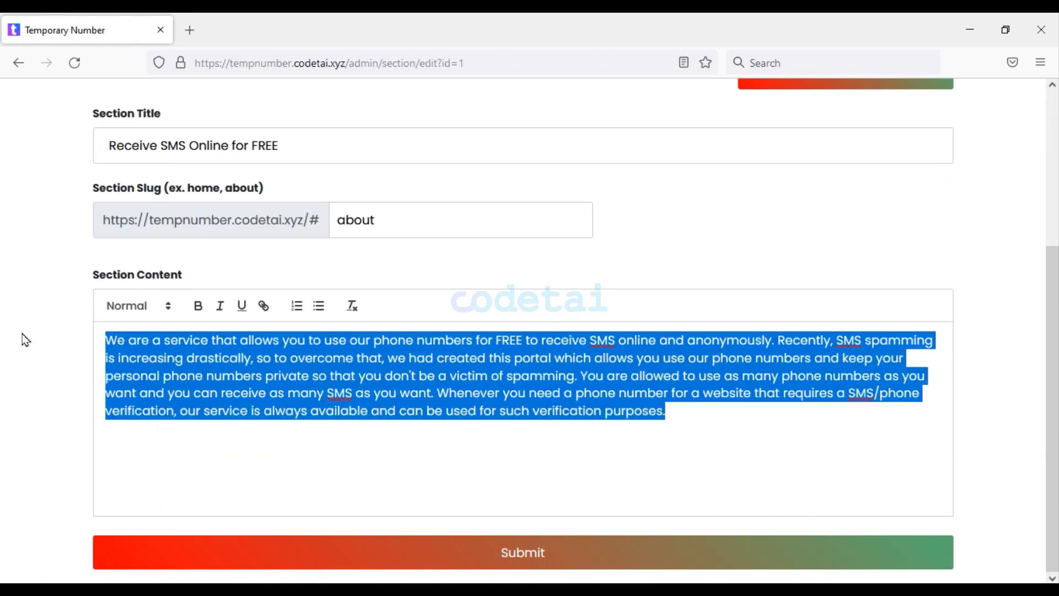
pyautogui.press('BackSpace')
pyautogui.write('Receive SMS online free from all over the world, No additional conditions and no need to register, You can receive verification code from the website or app, like google voice,apple id,gmail,facebook,whatsapp,telegram,twitter,instagram,yahoo,zao,baidu,huawei and more. Really achieve anonymous internet access, We will update the new temporary phone number regularly. If you need to protect your privacy on the Internet, please collect our website.')
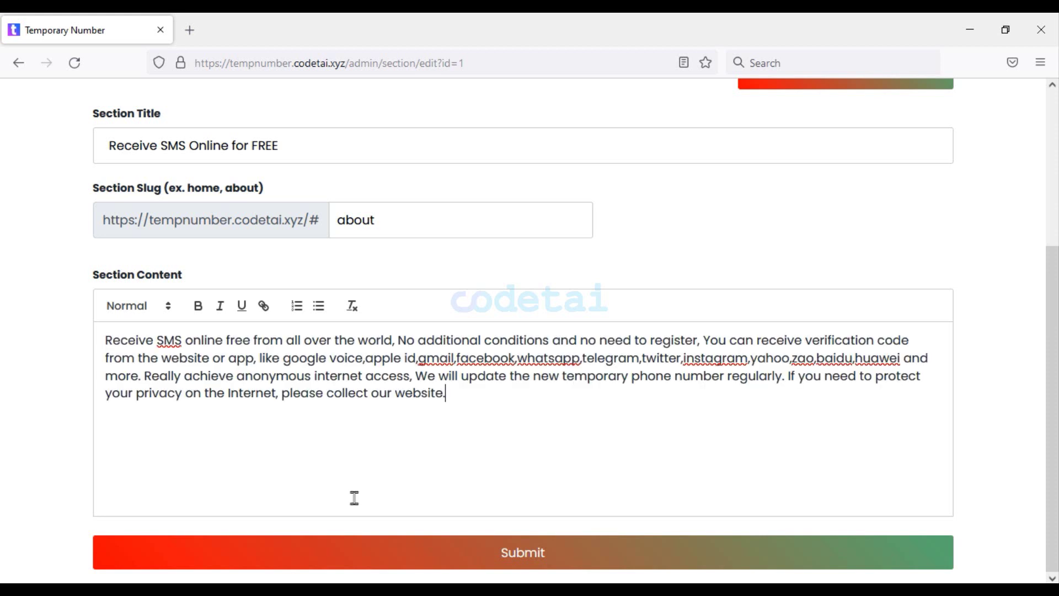
pyautogui.click(488, 568)
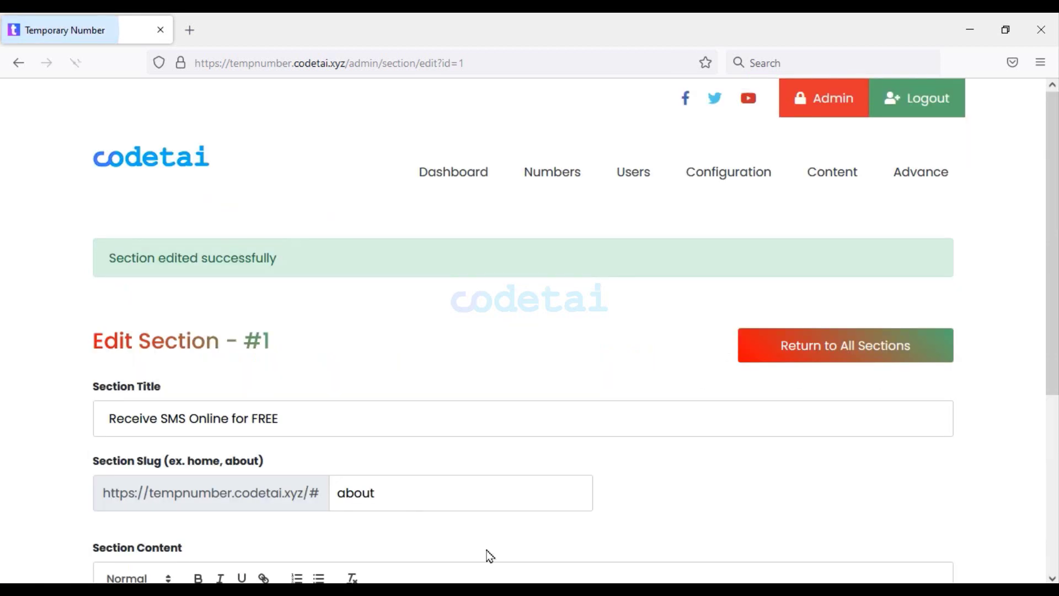
# - Check the new intro paragraph and the old FAQ text on the homepage
pyautogui.click(172, 158)
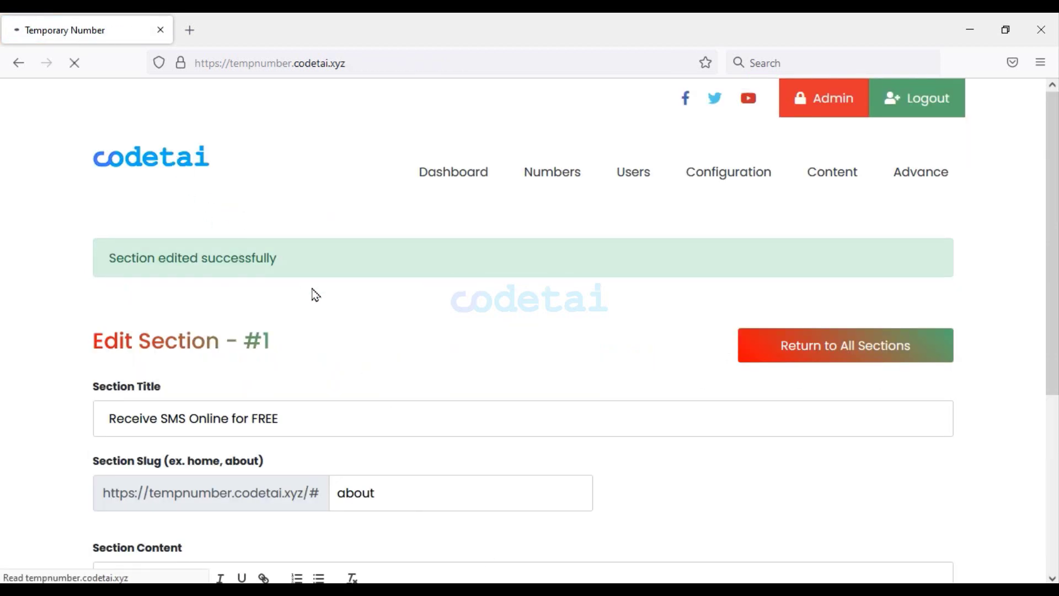
pyautogui.scroll(-2, 328, 344)
pyautogui.moveTo(312, 321); pyautogui.dragTo(88, 263)
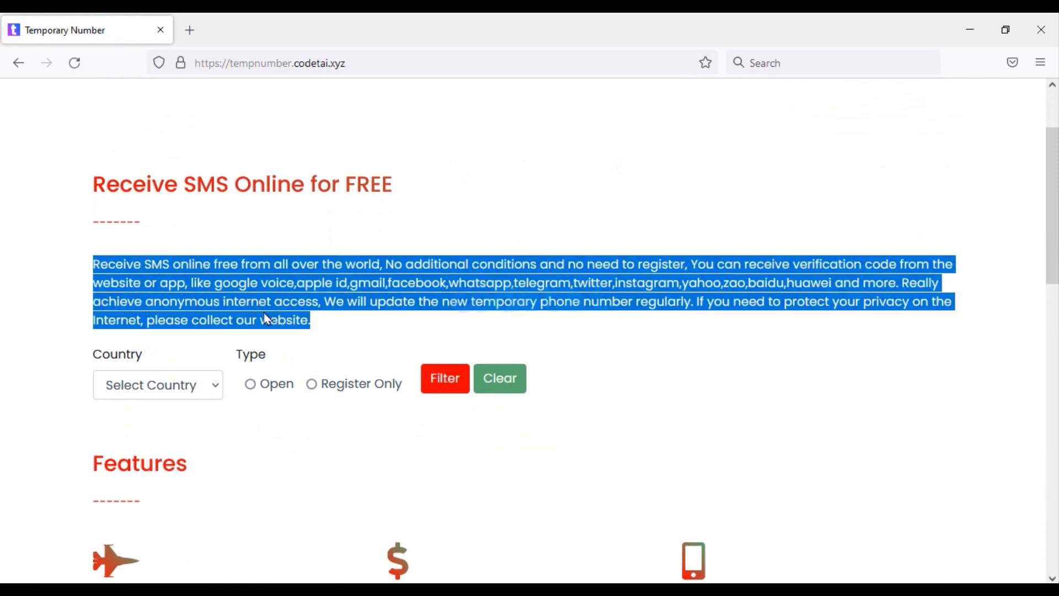
pyautogui.scroll(-12, 412, 408)
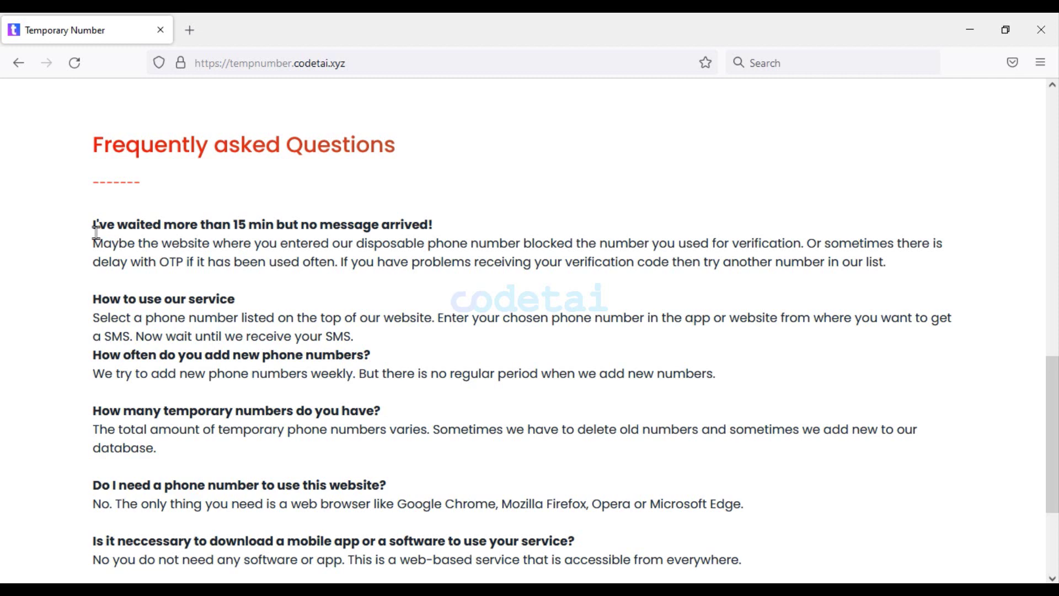
pyautogui.moveTo(96, 232); pyautogui.dragTo(448, 483)
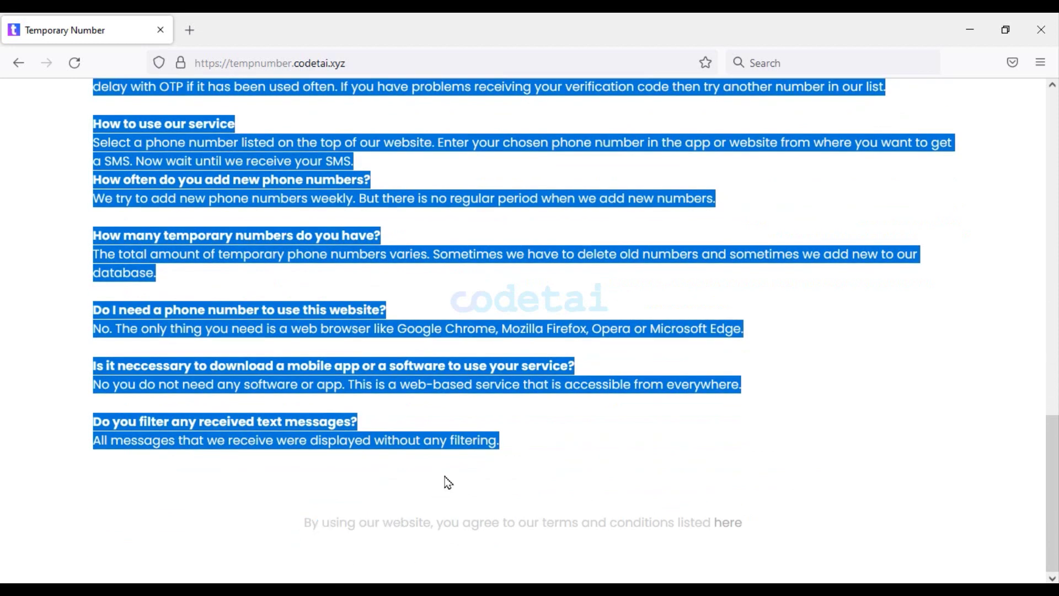
pyautogui.click(694, 408)
pyautogui.scroll(15, 816, 353)
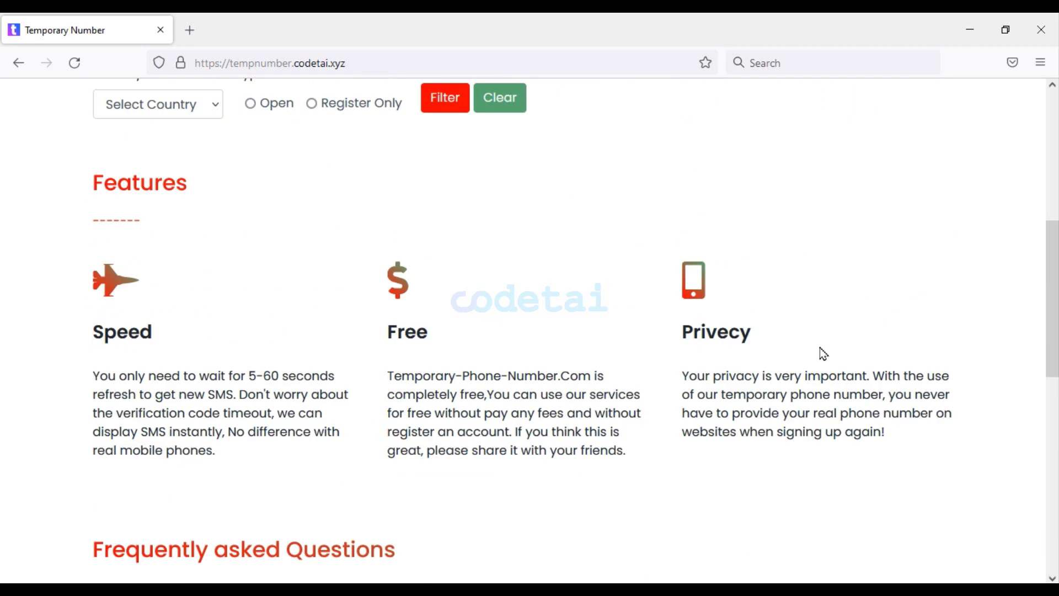
# - Swap the faq section's old content for the pasted FAQ question list and save
pyautogui.click(830, 98)
pyautogui.click(832, 171)
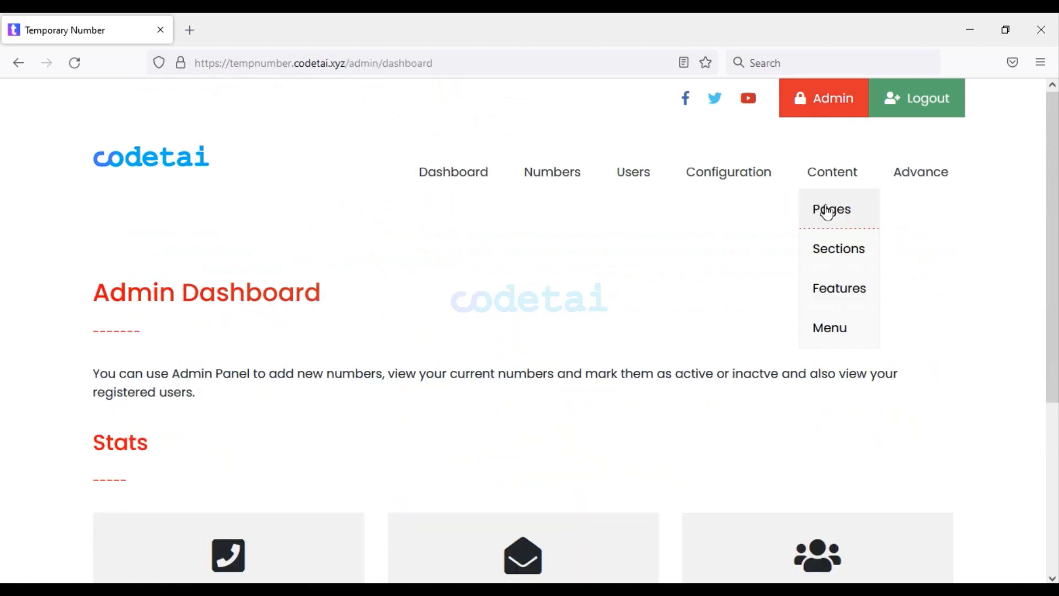
pyautogui.click(827, 248)
pyautogui.scroll(-1, 648, 347)
pyautogui.scroll(-2, 647, 347)
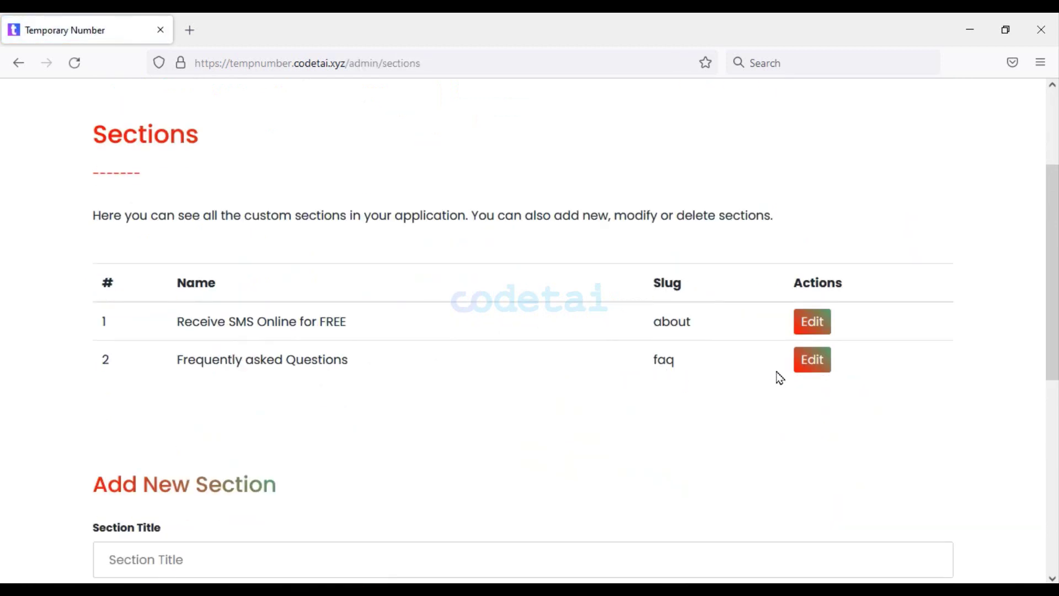
pyautogui.click(798, 368)
pyautogui.scroll(-4, 503, 425)
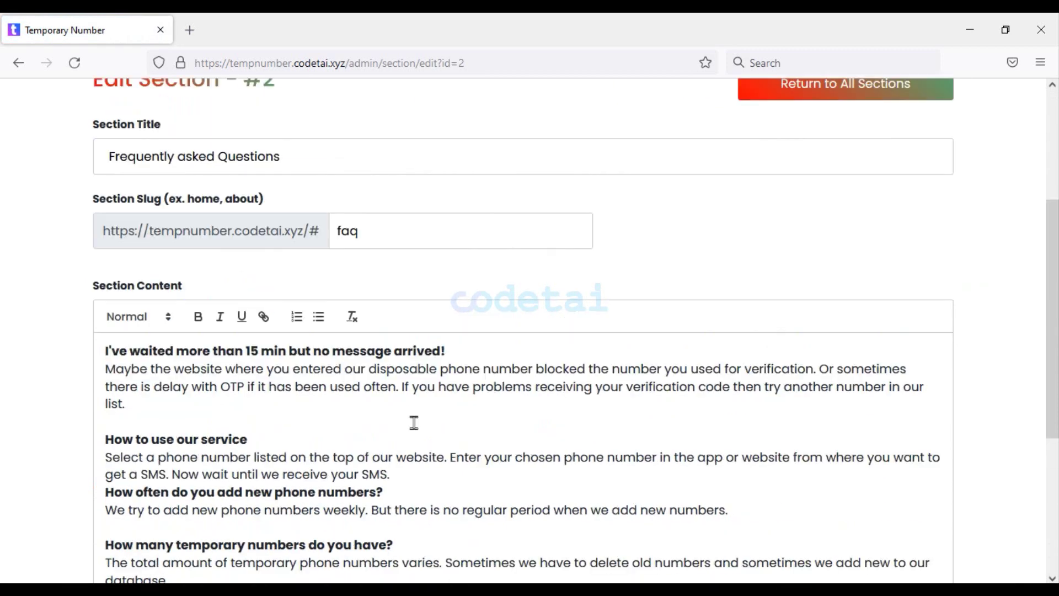
pyautogui.moveTo(513, 576); pyautogui.dragTo(107, 222)
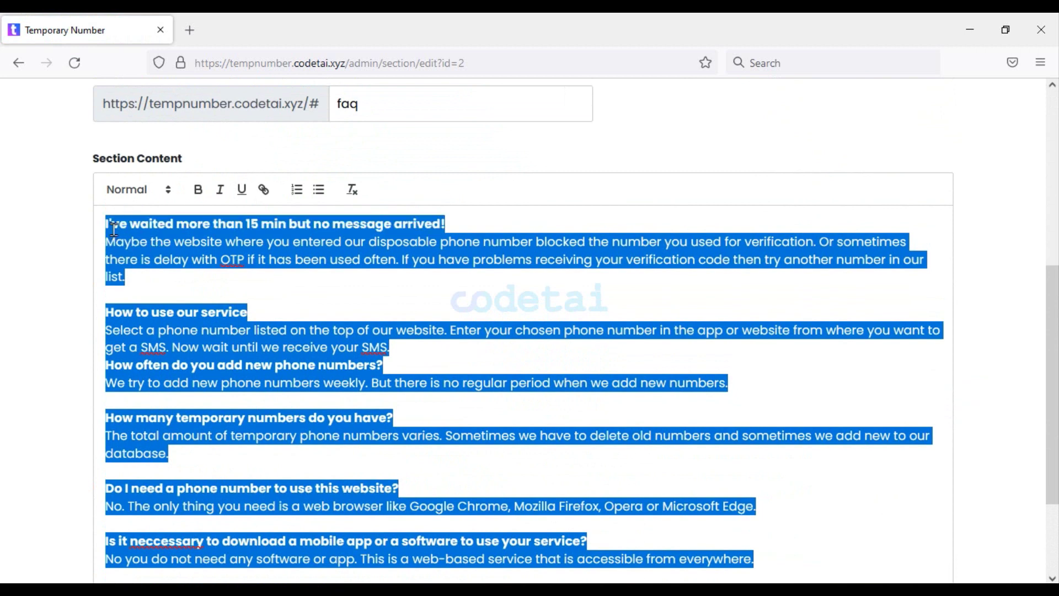
pyautogui.press('BackSpace')
pyautogui.hotkey('ctrl', 'v')
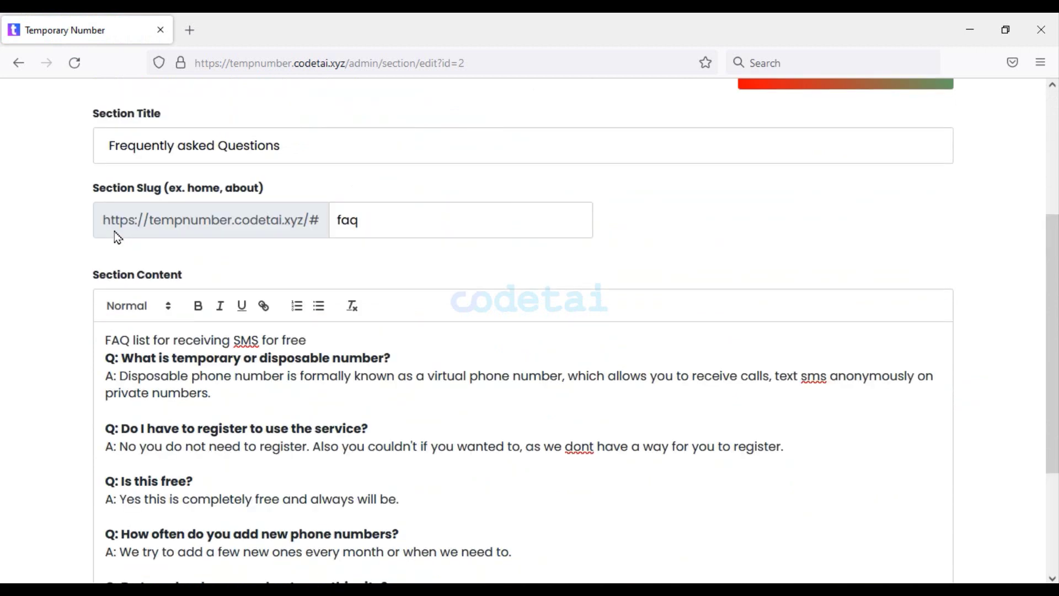
pyautogui.scroll(-3, 117, 237)
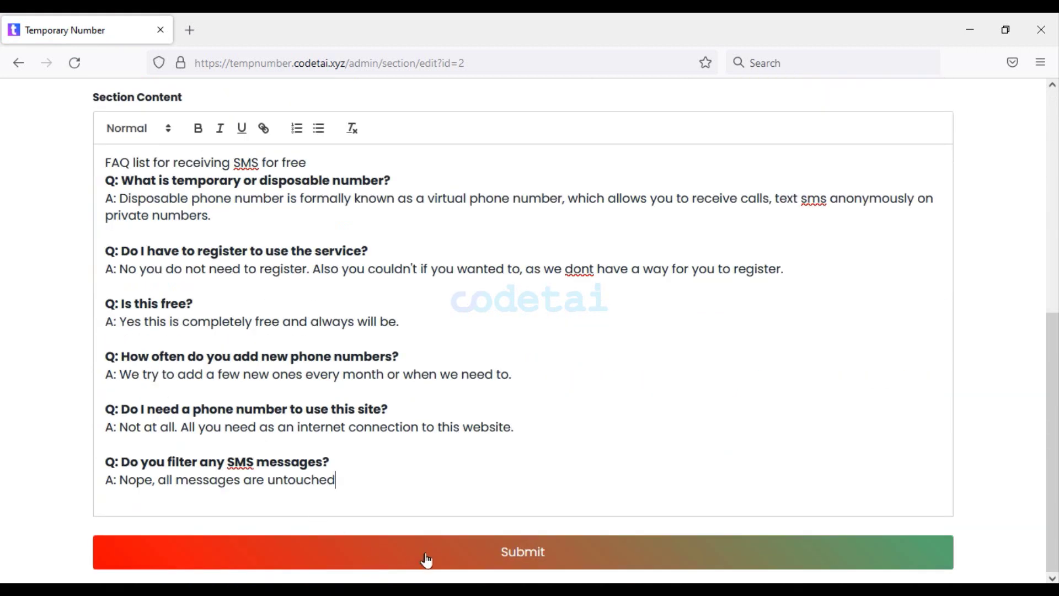
pyautogui.click(496, 562)
# - Review the new FAQ list on the homepage, then return to the admin dashboard
pyautogui.click(185, 176)
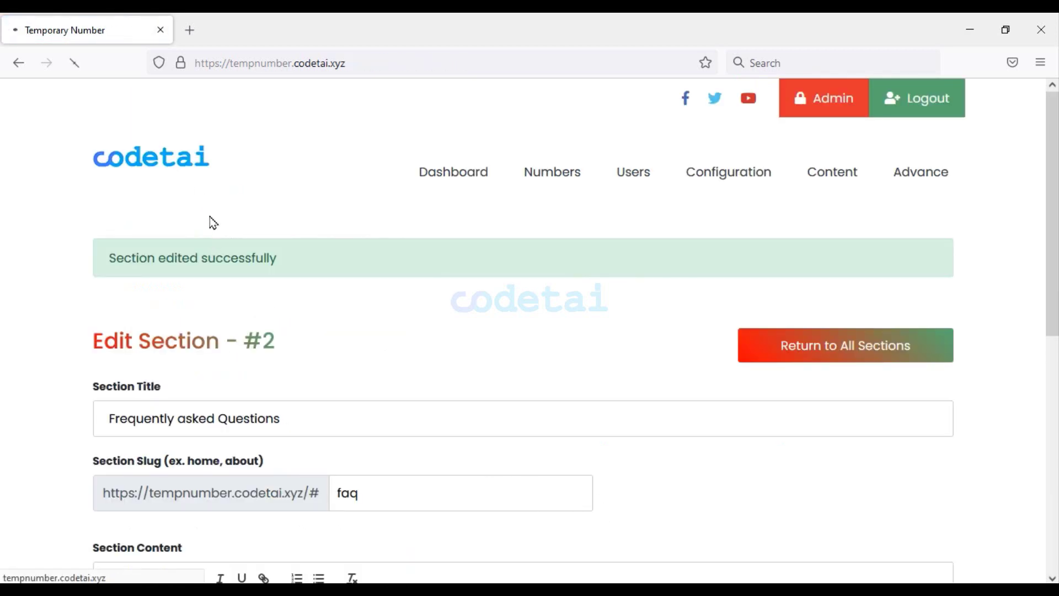
pyautogui.scroll(-15, 272, 409)
pyautogui.scroll(-1, 279, 416)
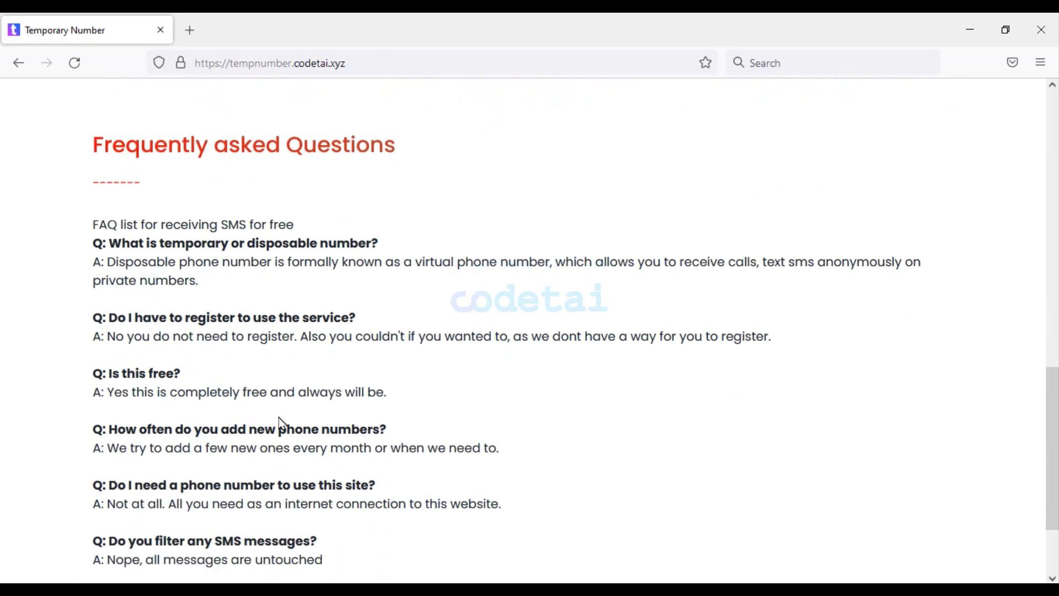
pyautogui.moveTo(94, 223); pyautogui.dragTo(297, 435)
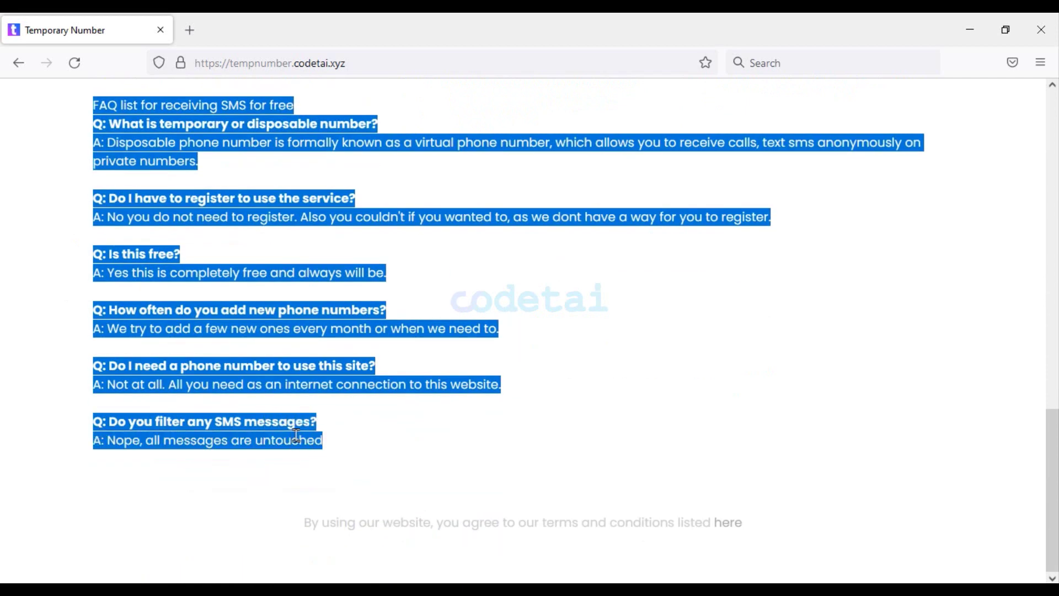
pyautogui.click(521, 390)
pyautogui.scroll(15, 641, 390)
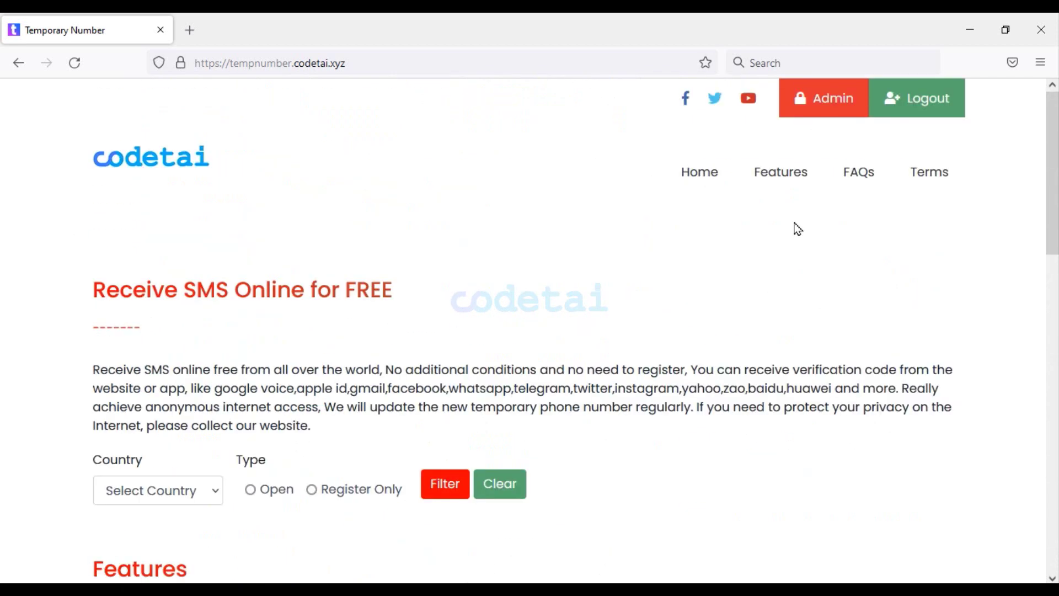
pyautogui.click(827, 104)
# - Look over the new menu item form in the site menu editor
pyautogui.moveTo(831, 176)
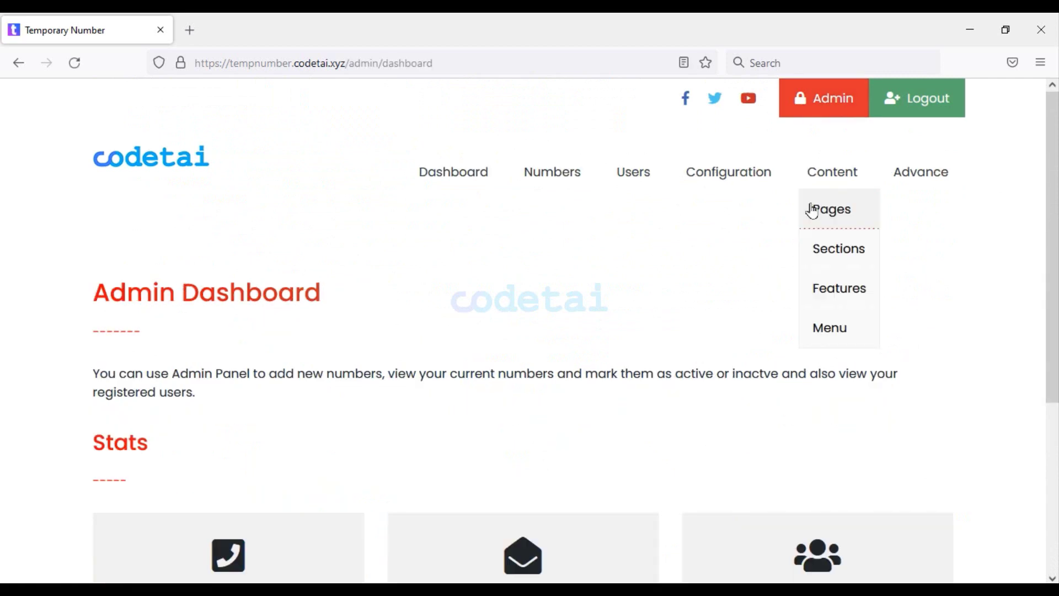
pyautogui.click(843, 318)
pyautogui.scroll(-4, 315, 405)
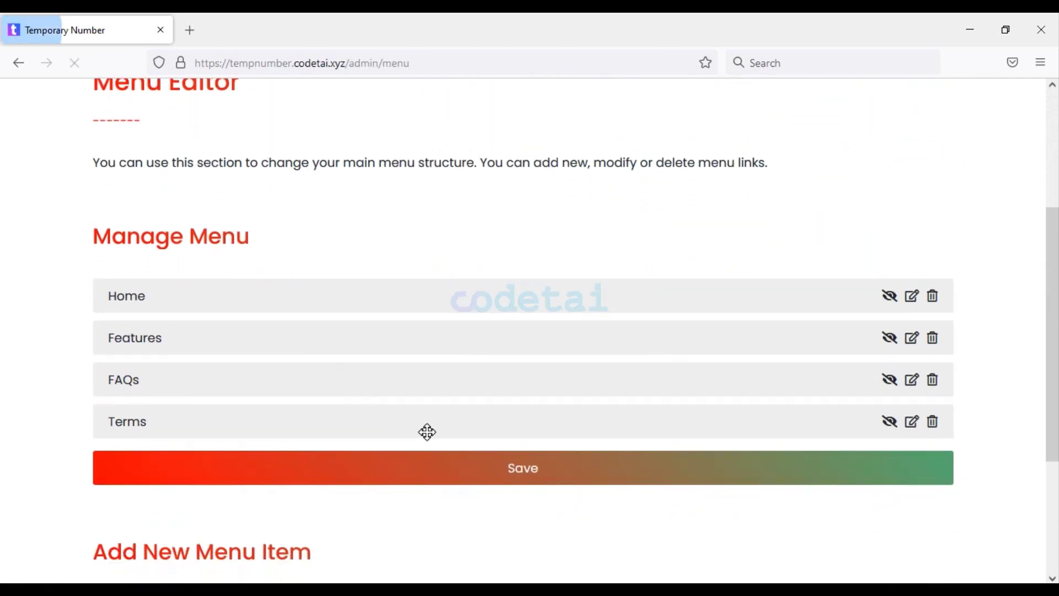
pyautogui.scroll(-4, 449, 426)
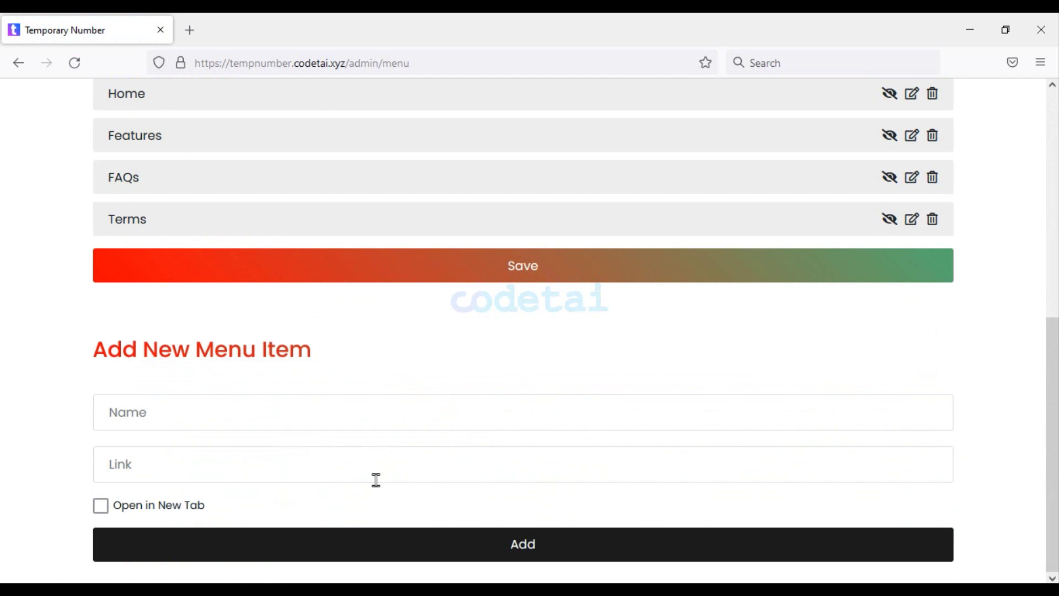
pyautogui.click(372, 420)
pyautogui.scroll(10, 756, 320)
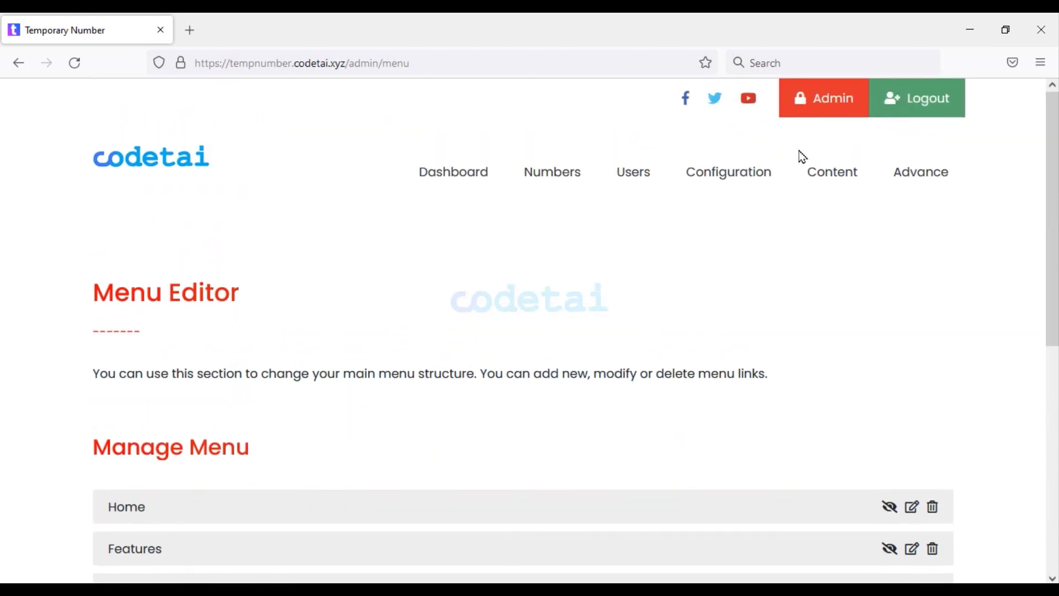
# - Paste ad banner code into Ad Space 1, 2 and 3 in the configuration and save
pyautogui.click(716, 188)
pyautogui.scroll(-12, 635, 452)
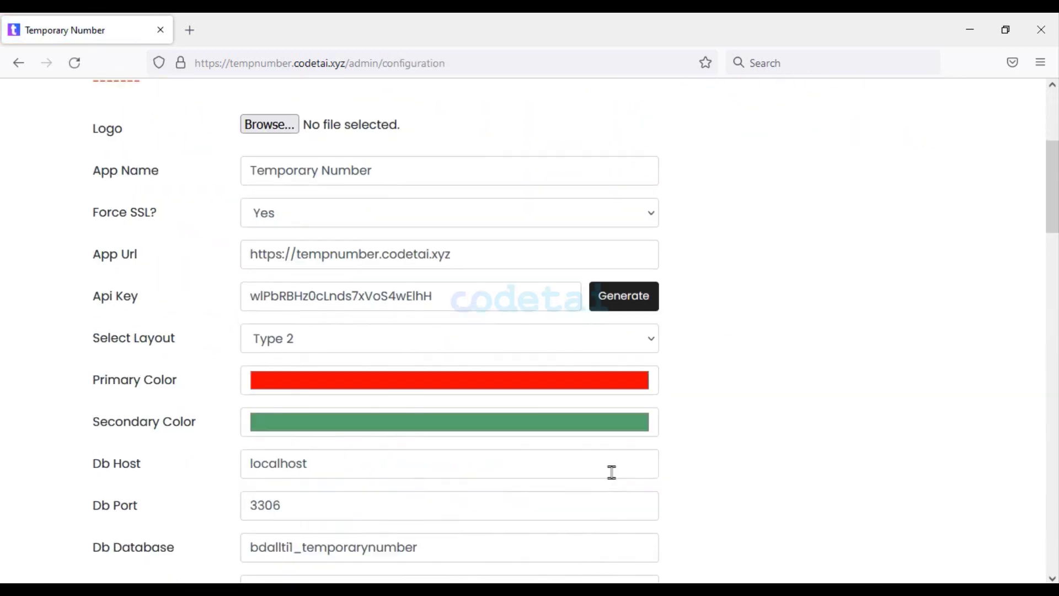
pyautogui.scroll(-15, 612, 487)
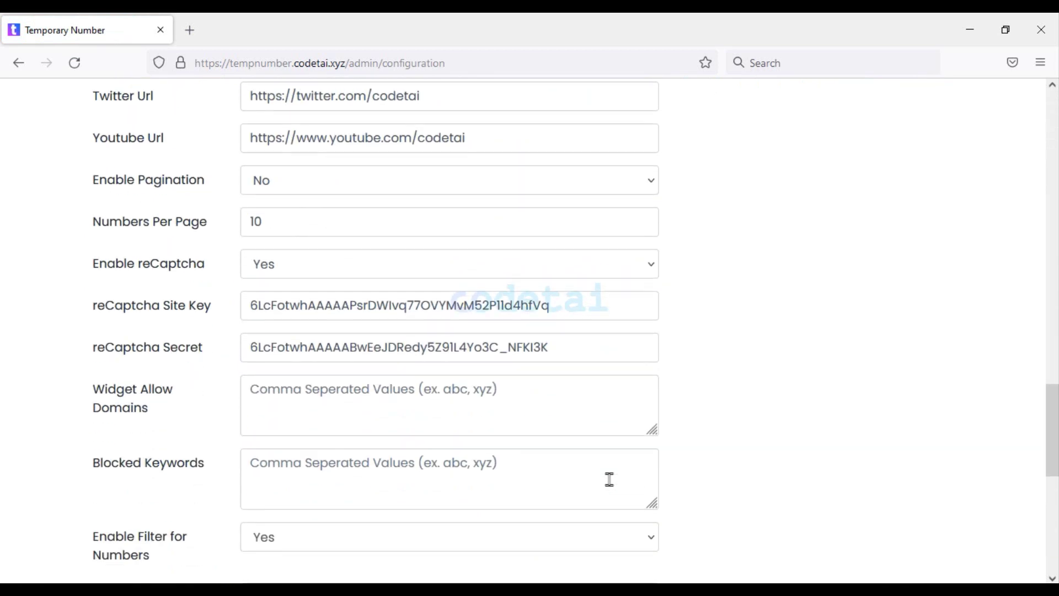
pyautogui.scroll(-4, 610, 480)
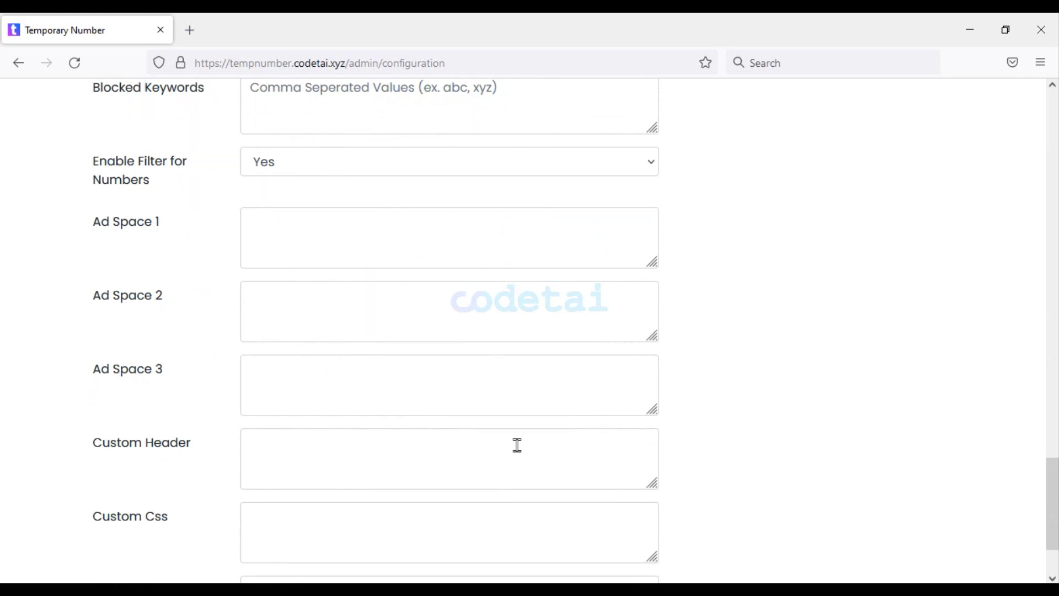
pyautogui.click(341, 231)
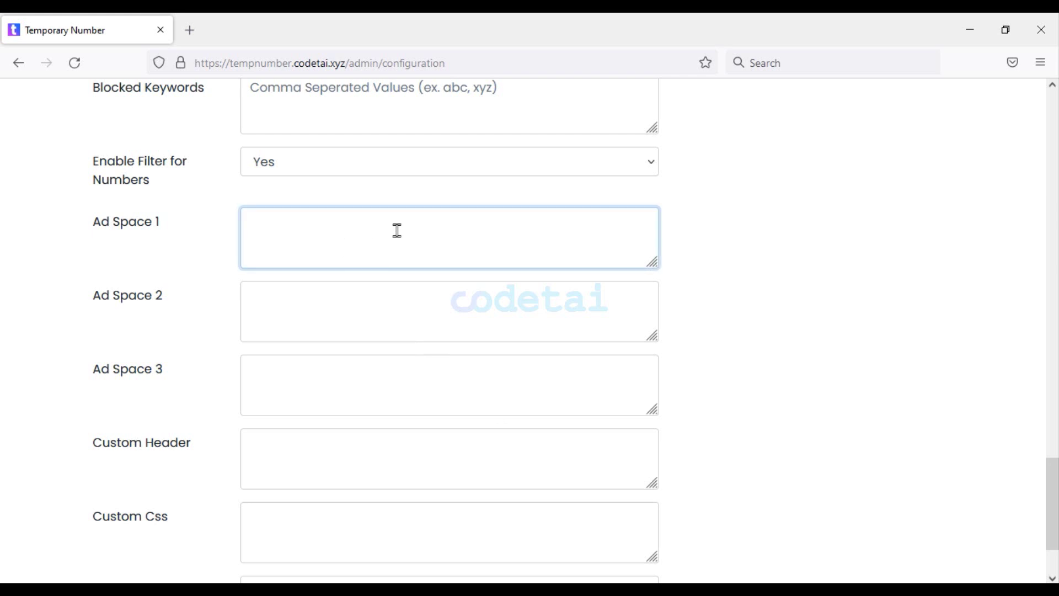
pyautogui.hotkey('ctrl', 'v')
pyautogui.click(453, 312)
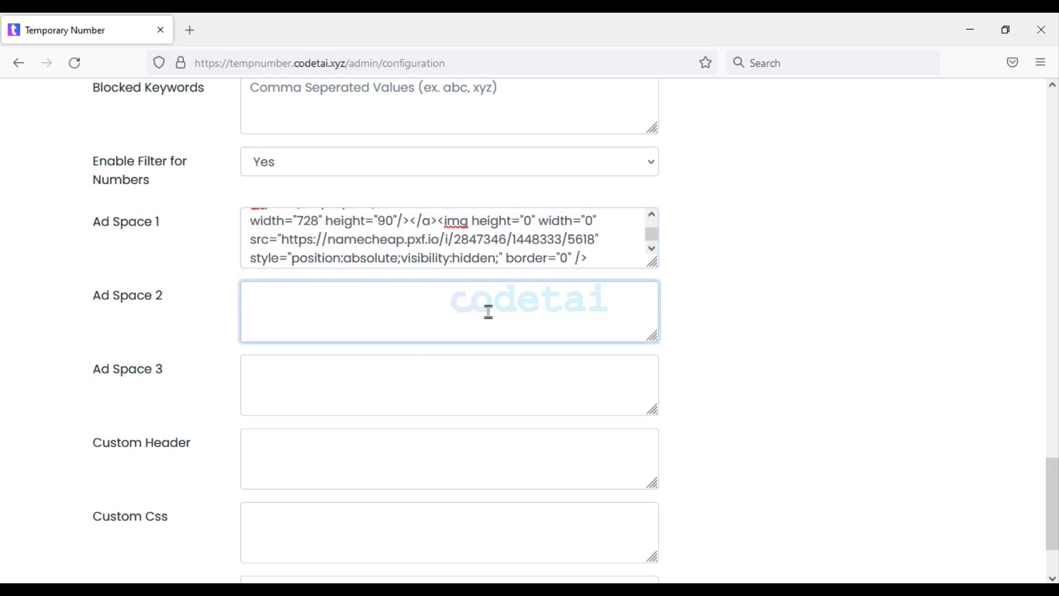
pyautogui.hotkey('ctrl', 'v')
pyautogui.click(465, 382)
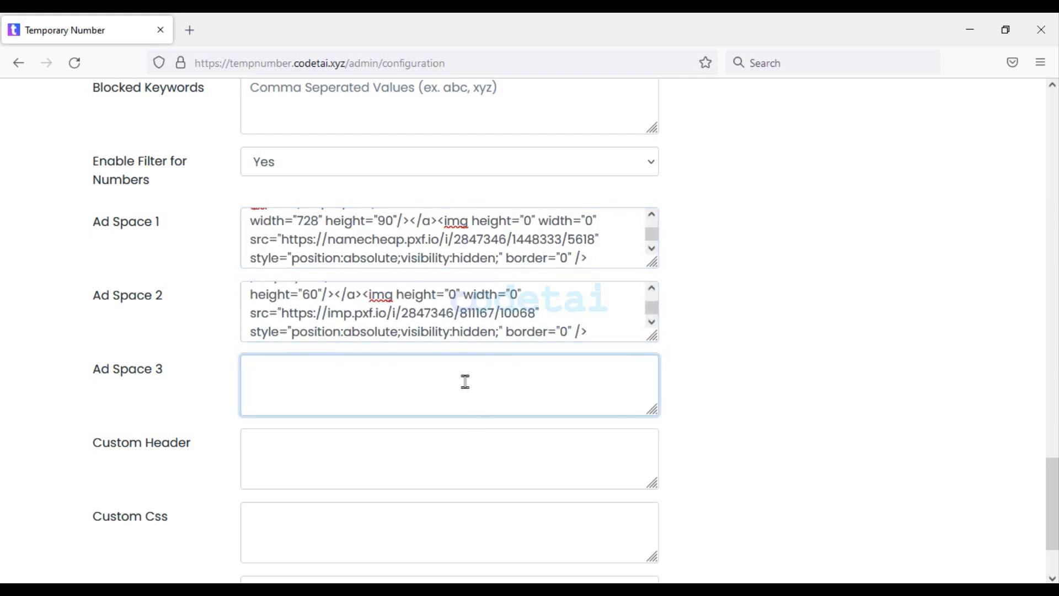
pyautogui.hotkey('ctrl', 'v')
pyautogui.scroll(-2, 511, 449)
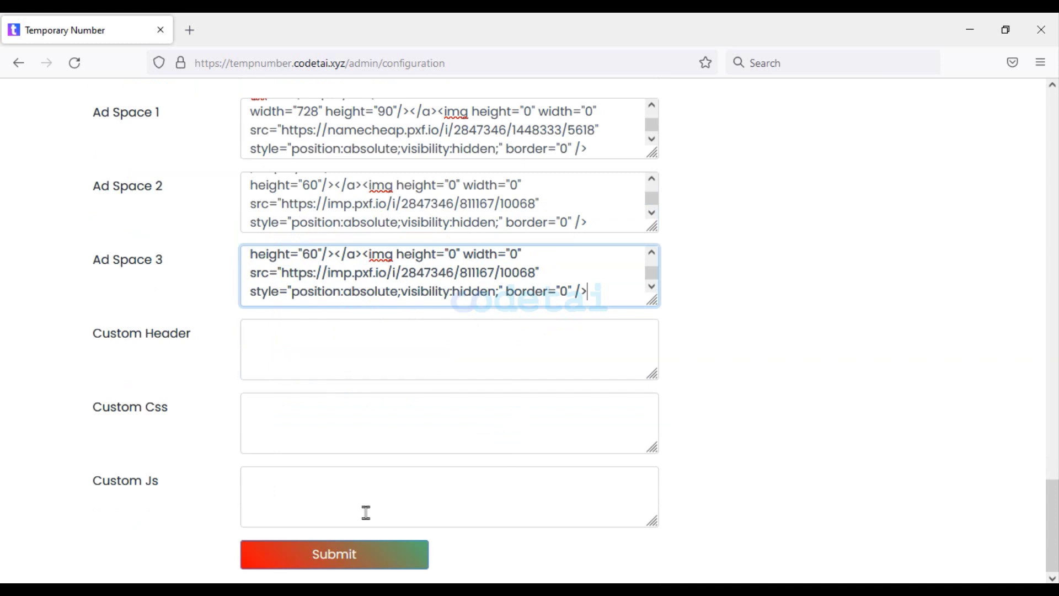
pyautogui.click(356, 559)
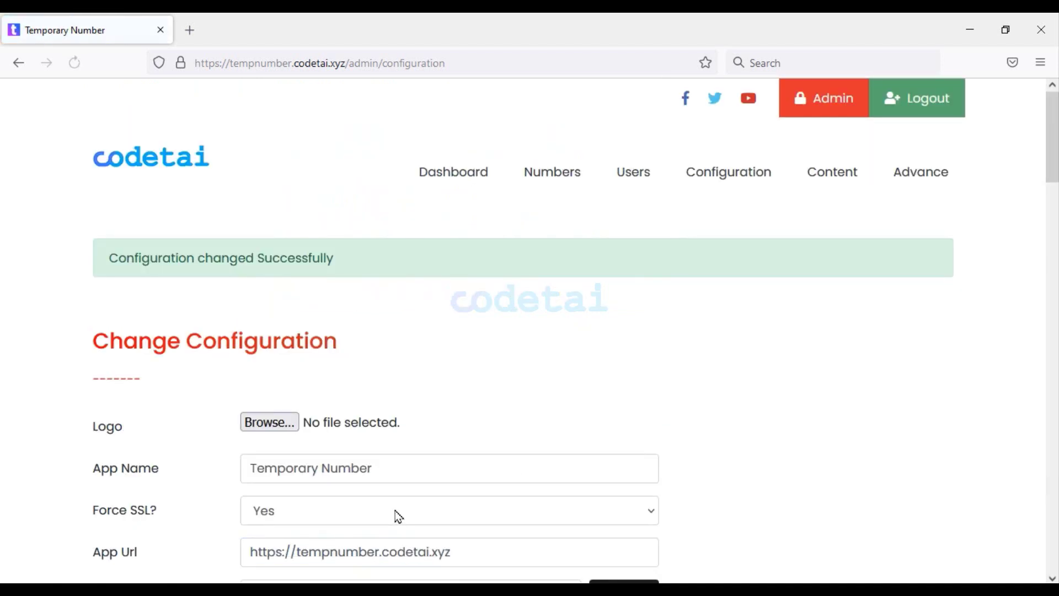
# - Check the newly added ads on the homepage
pyautogui.click(200, 154)
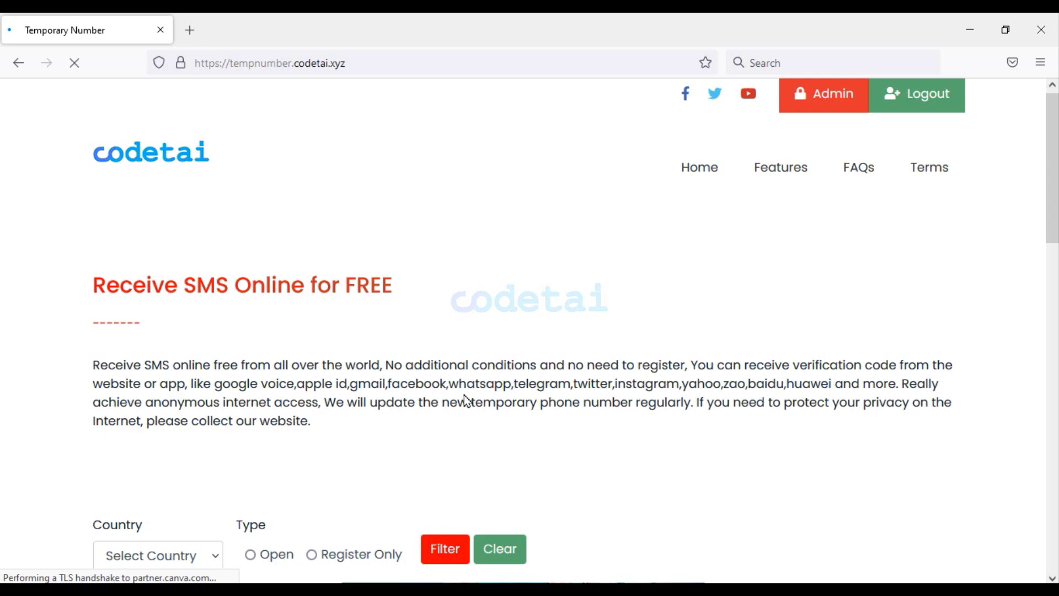
pyautogui.scroll(-10, 534, 309)
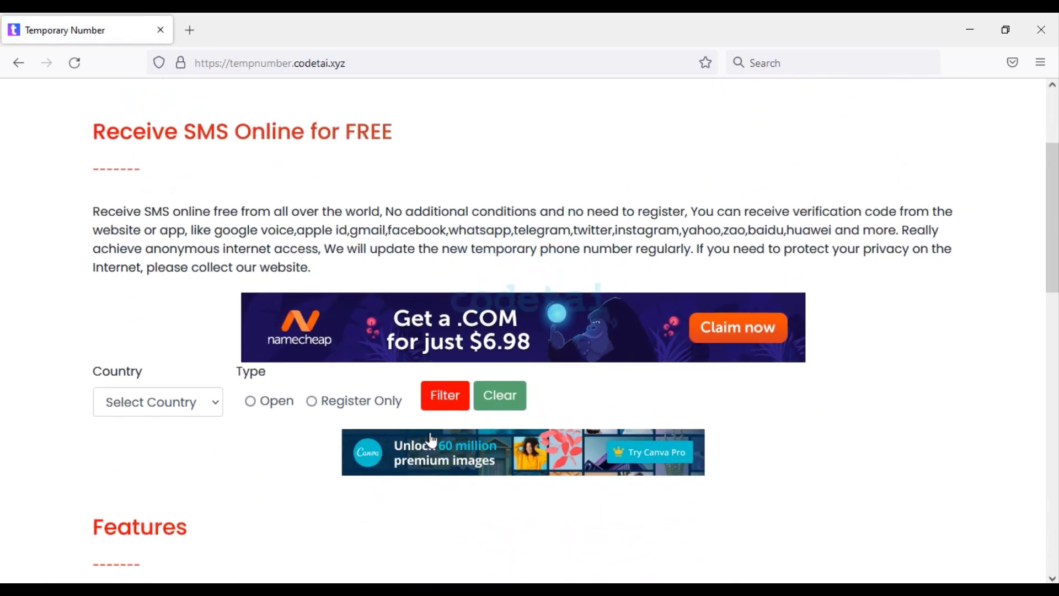
pyautogui.scroll(-8, 669, 503)
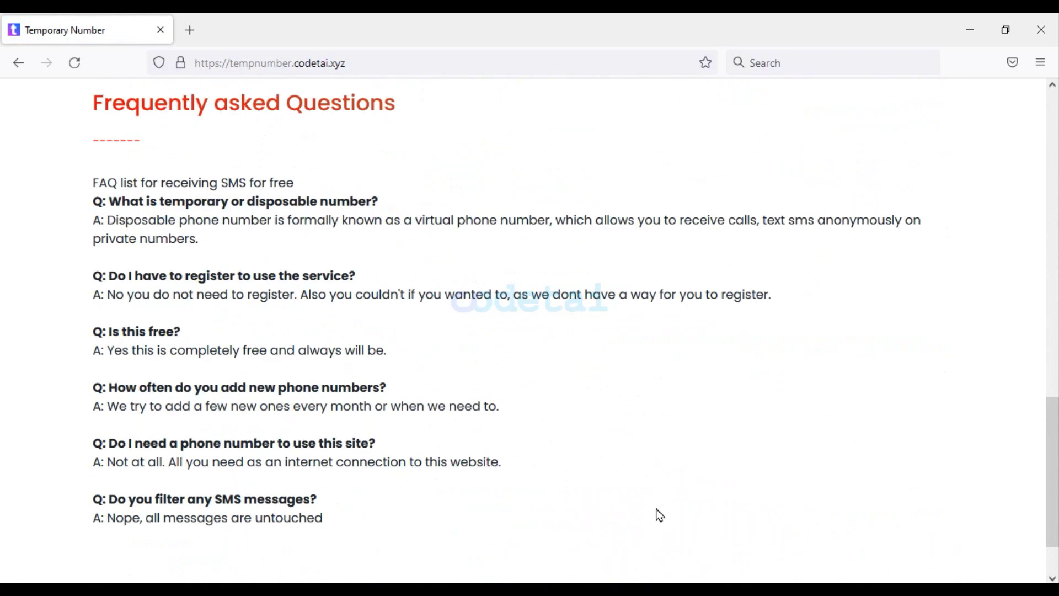
pyautogui.scroll(8, 675, 437)
pyautogui.scroll(10, 674, 438)
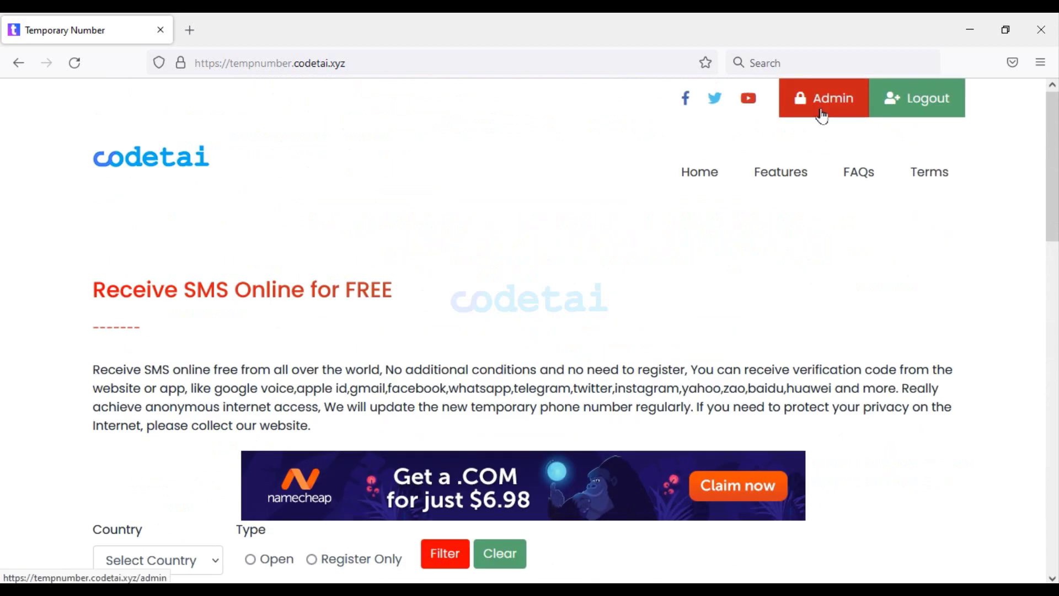
# - Locate the Custom Css field in the site configuration settings
pyautogui.click(822, 116)
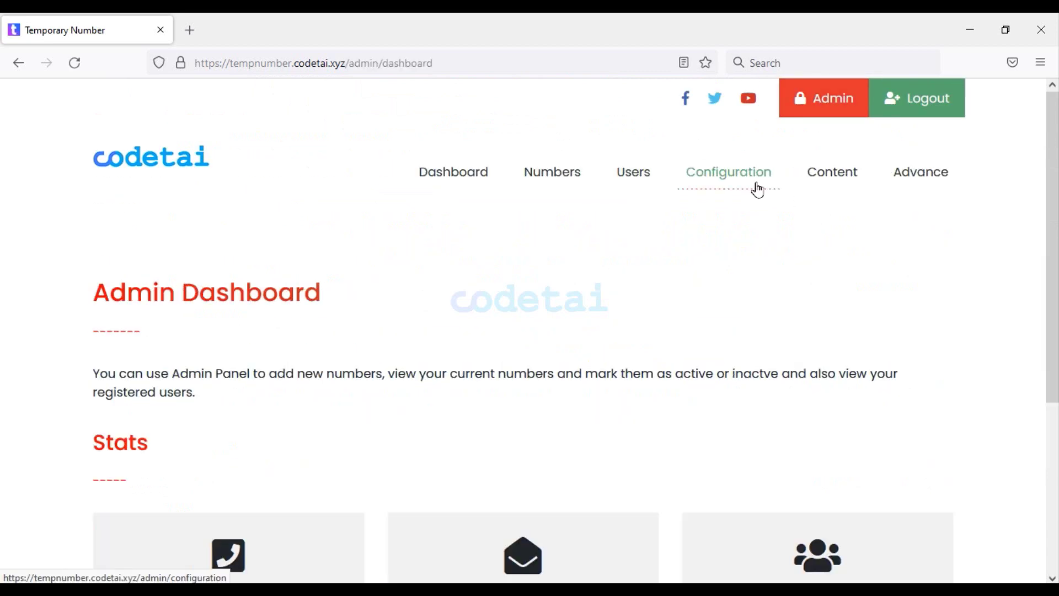
pyautogui.click(755, 186)
pyautogui.scroll(-20, 726, 348)
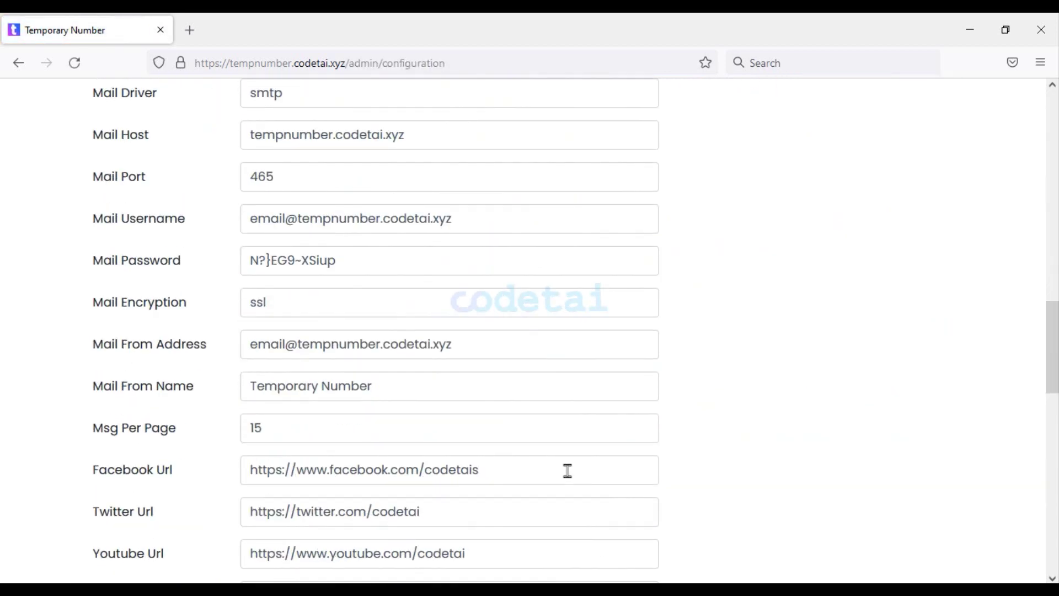
pyautogui.scroll(-8, 570, 478)
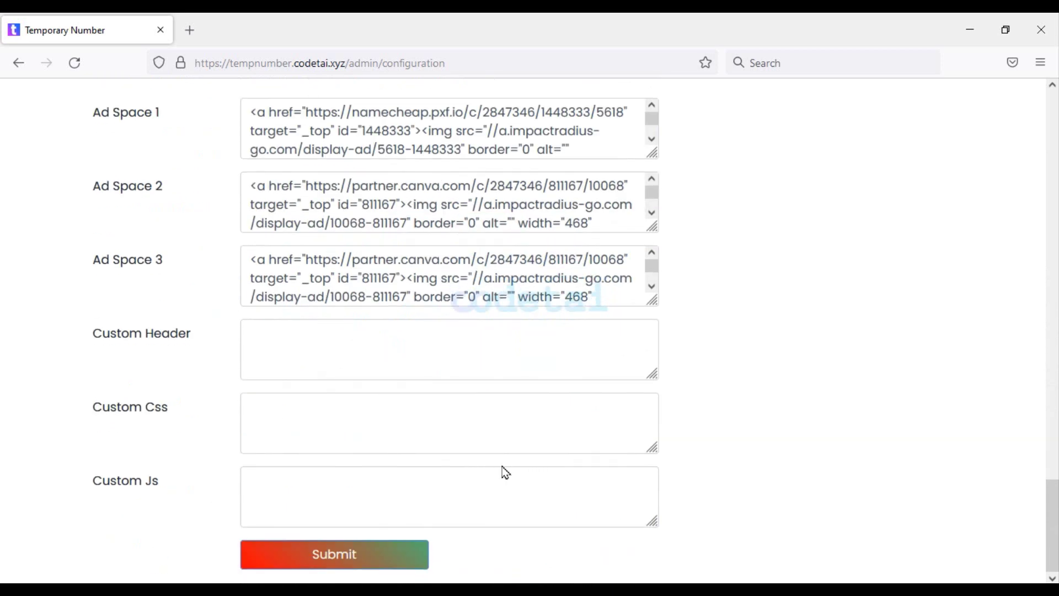
pyautogui.moveTo(181, 421); pyautogui.dragTo(93, 416)
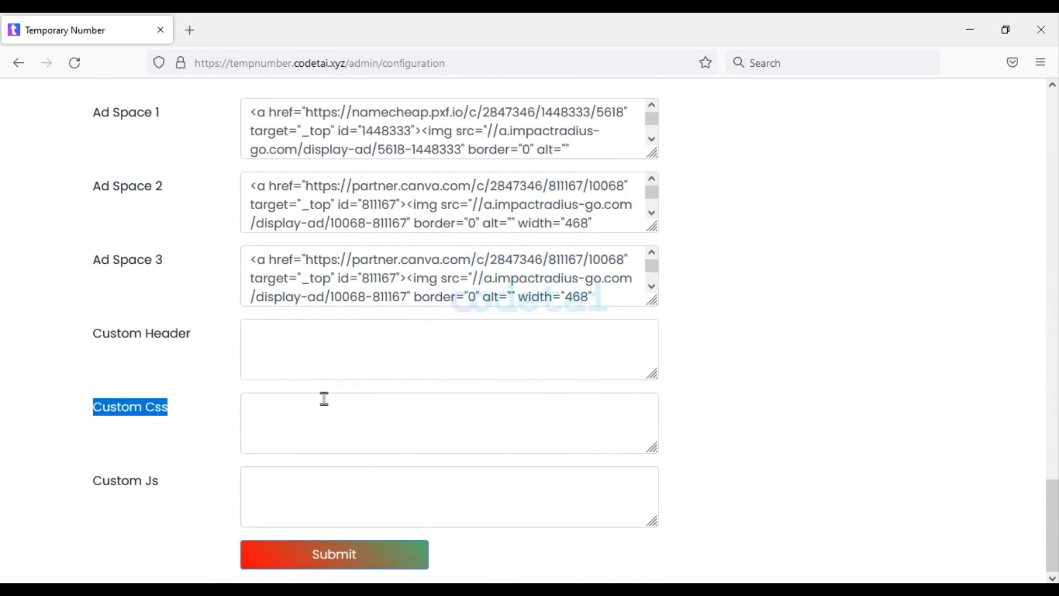
pyautogui.scroll(20, 324, 435)
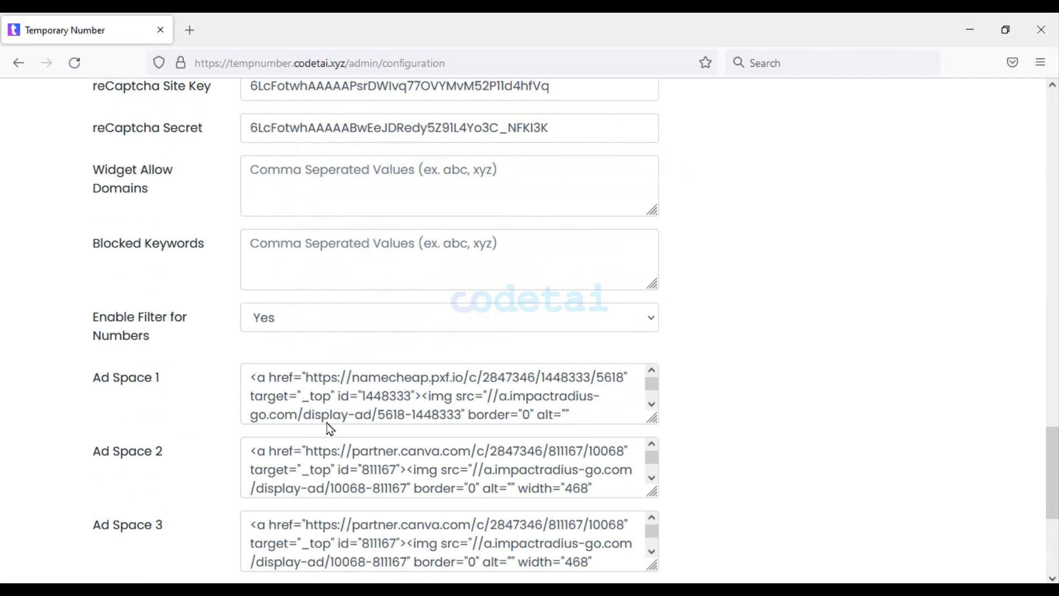
pyautogui.scroll(2, 290, 170)
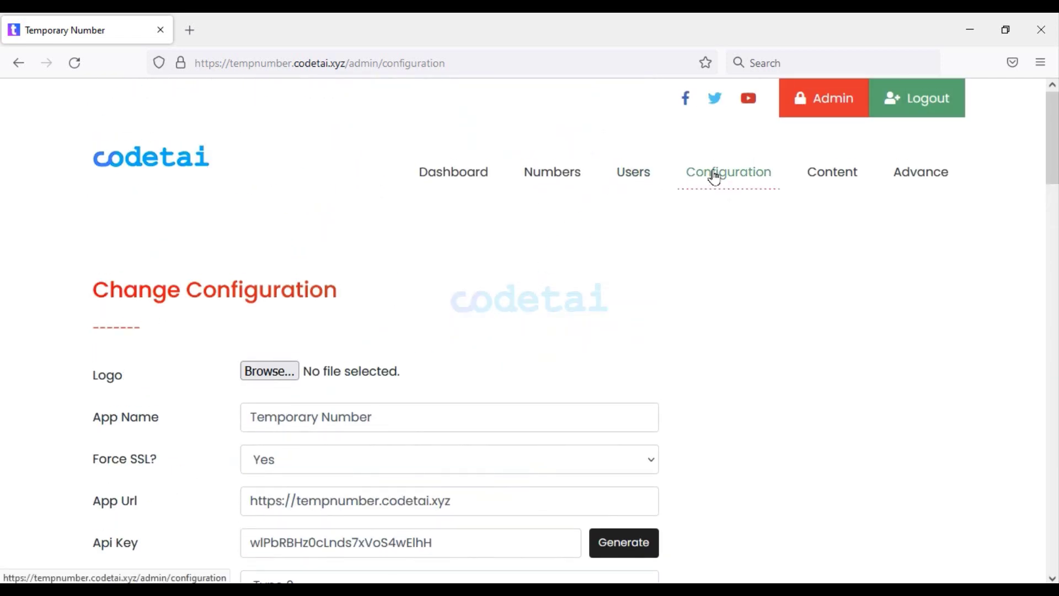
# - Add 'background: red' to the Dashboard menu link rule in the inspector and copy the rule
pyautogui.rightClick(468, 175)
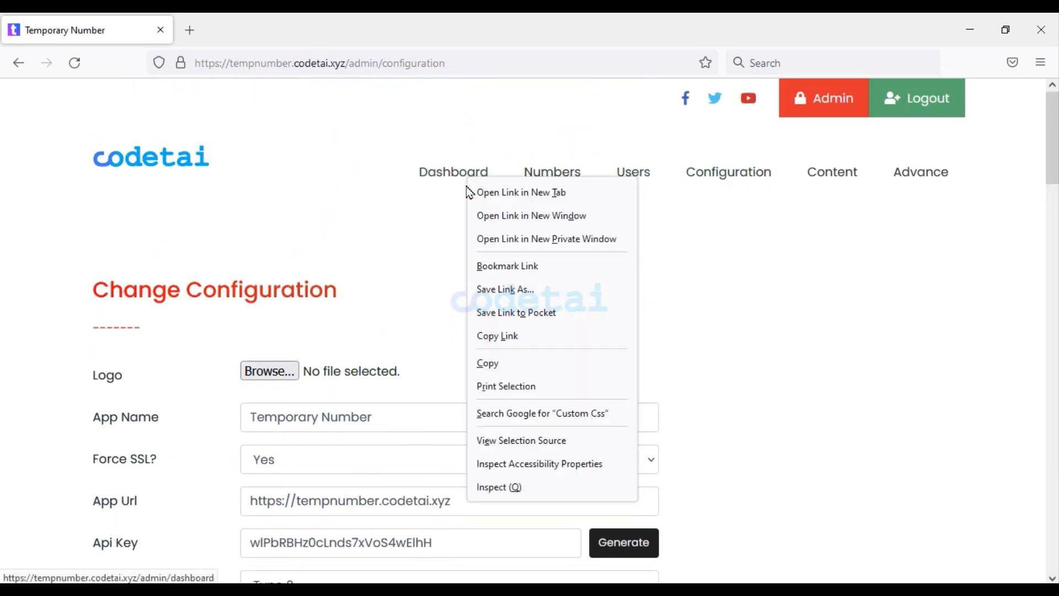
pyautogui.click(541, 485)
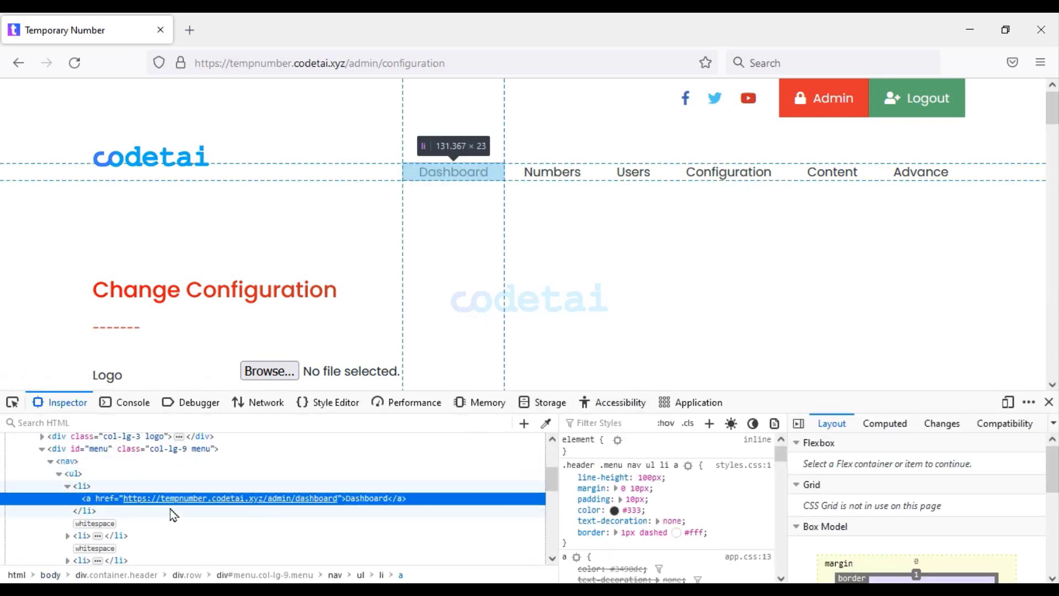
pyautogui.click(712, 531)
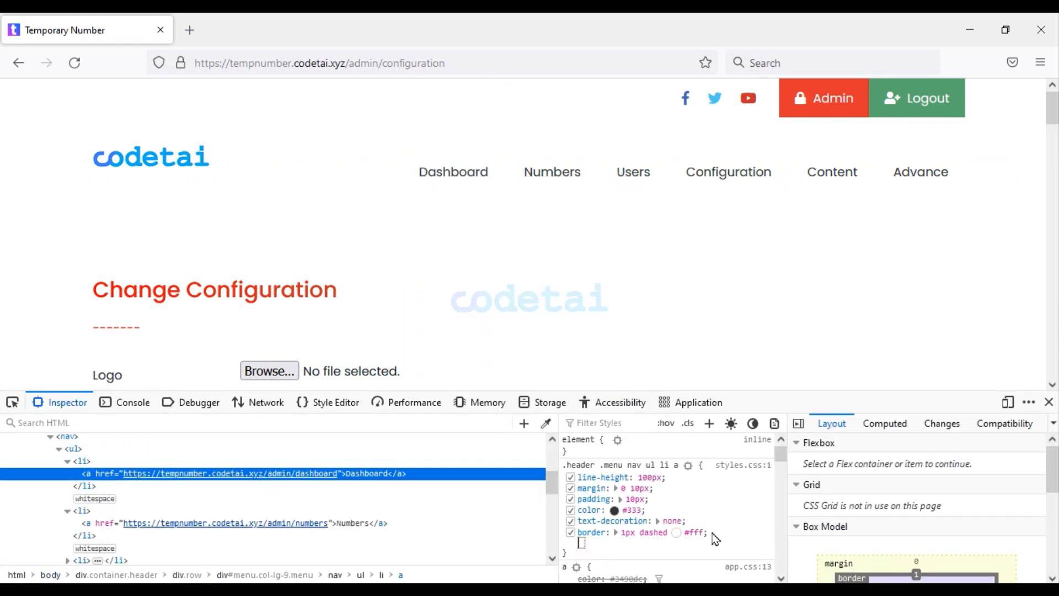
pyautogui.write('ba')
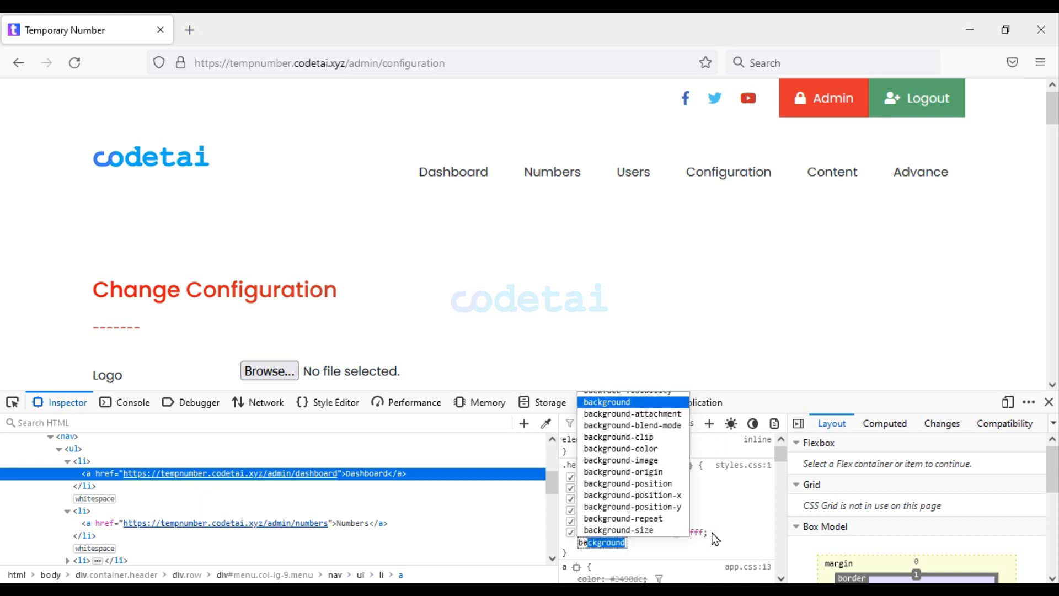
pyautogui.press('Tab')
pyautogui.write('re')
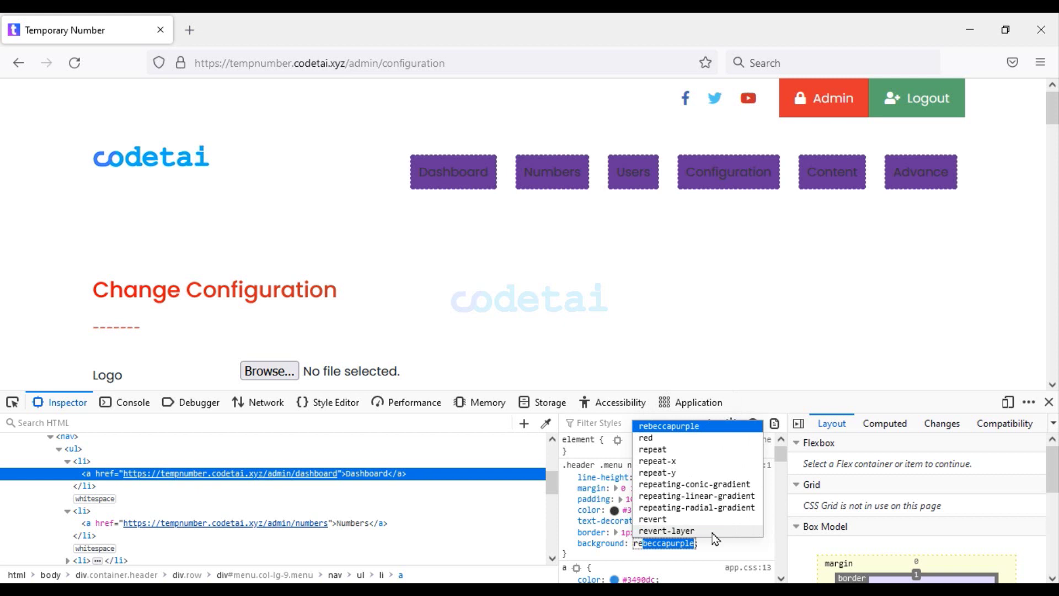
pyautogui.press('Down')
pyautogui.press('Return')
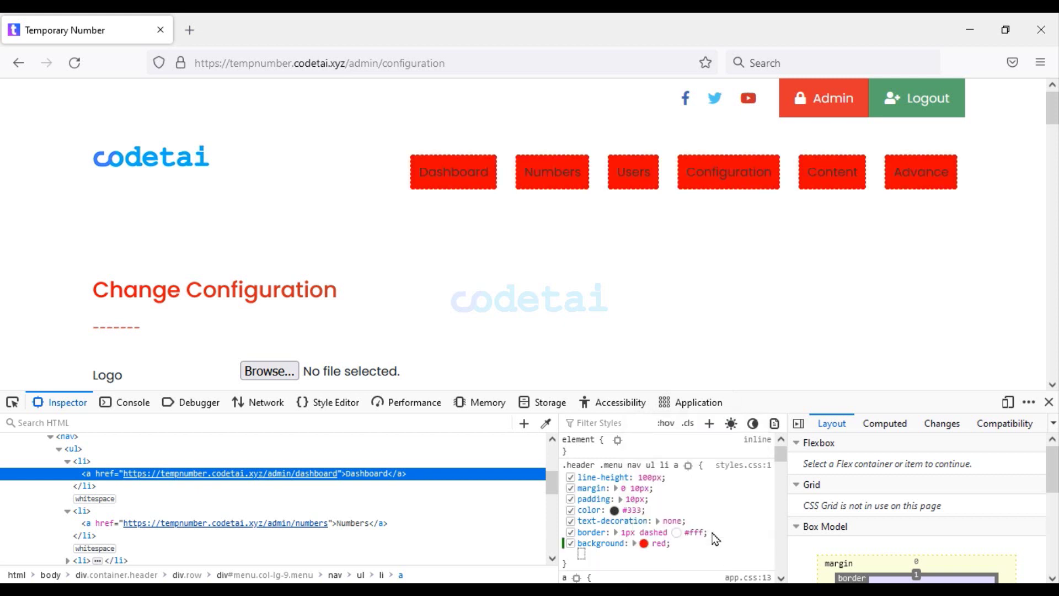
pyautogui.click(678, 552)
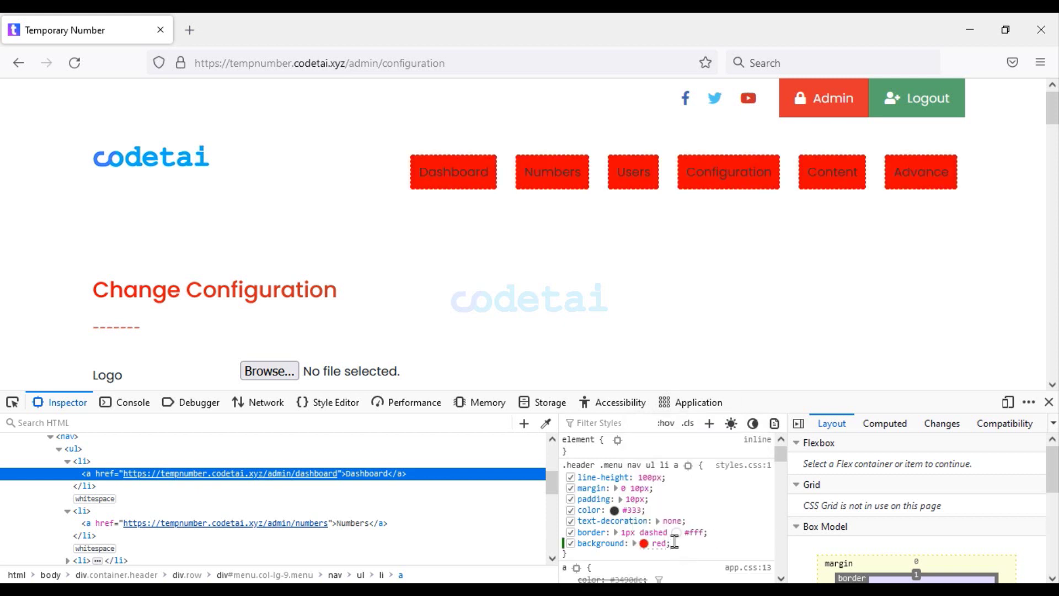
pyautogui.moveTo(675, 543); pyautogui.dragTo(563, 466)
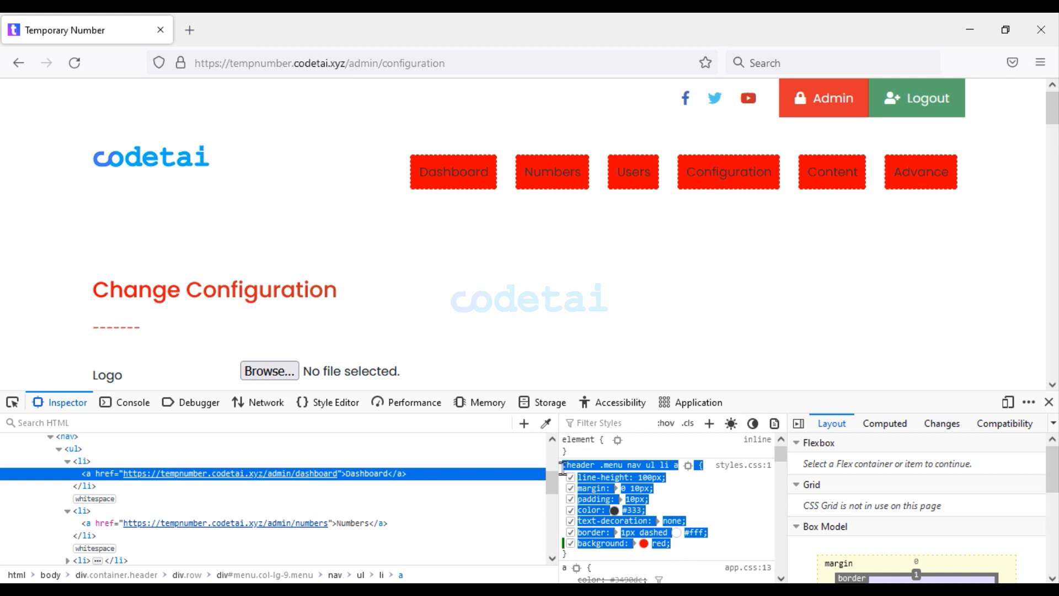
pyautogui.rightClick(591, 482)
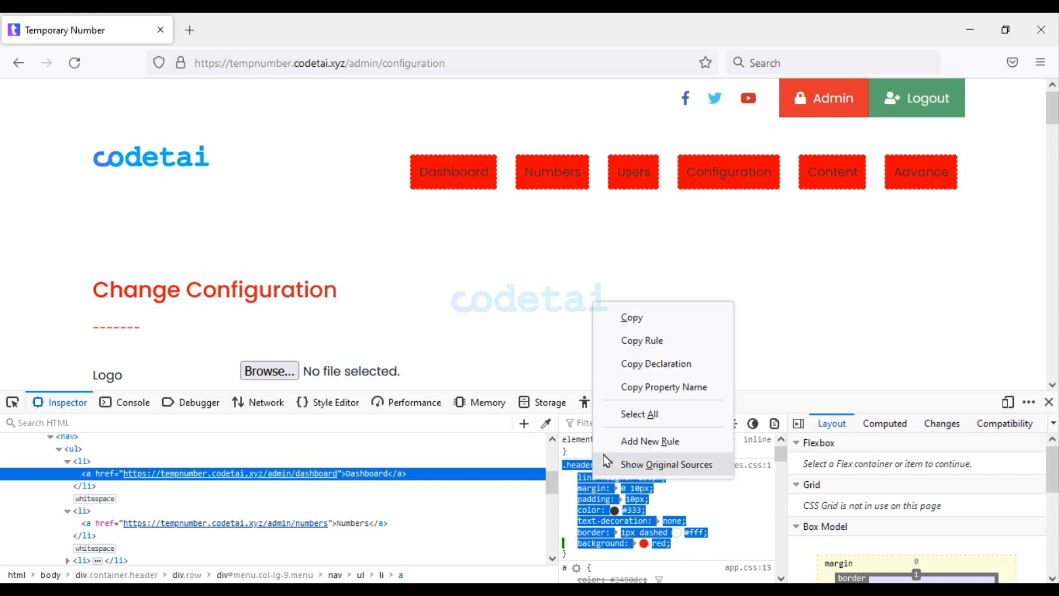
pyautogui.click(628, 334)
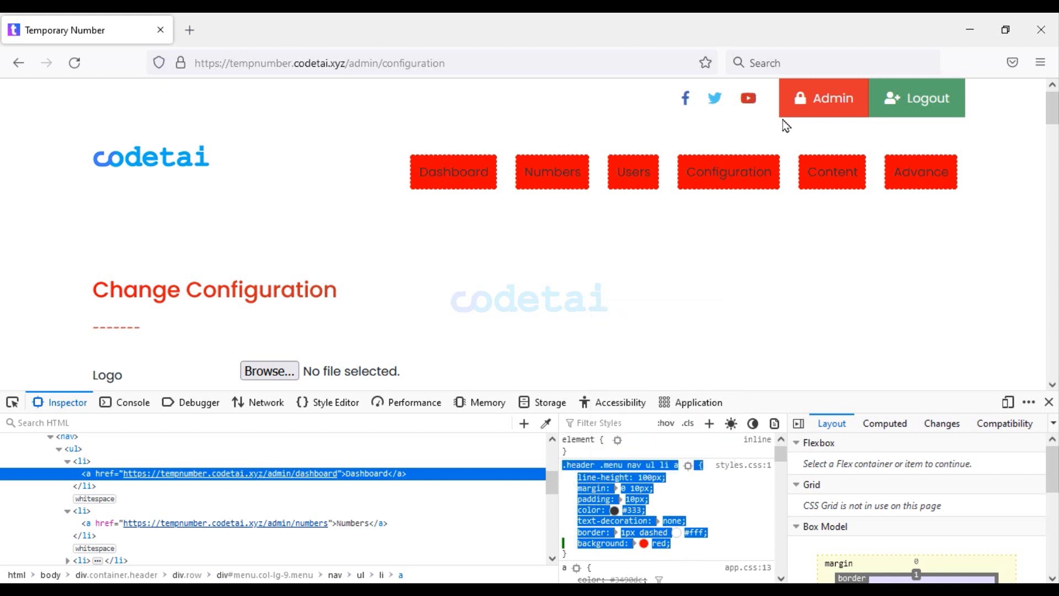
# - Paste the copied menu link rule into Custom Css, save, and view the homepage
pyautogui.click(1049, 403)
pyautogui.scroll(-15, 612, 390)
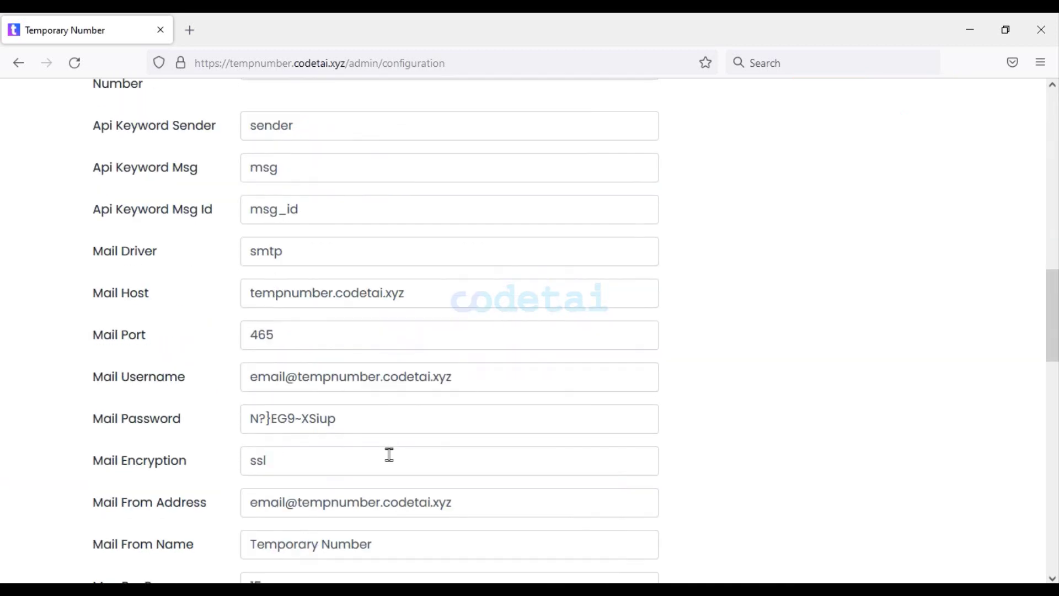
pyautogui.scroll(-20, 389, 454)
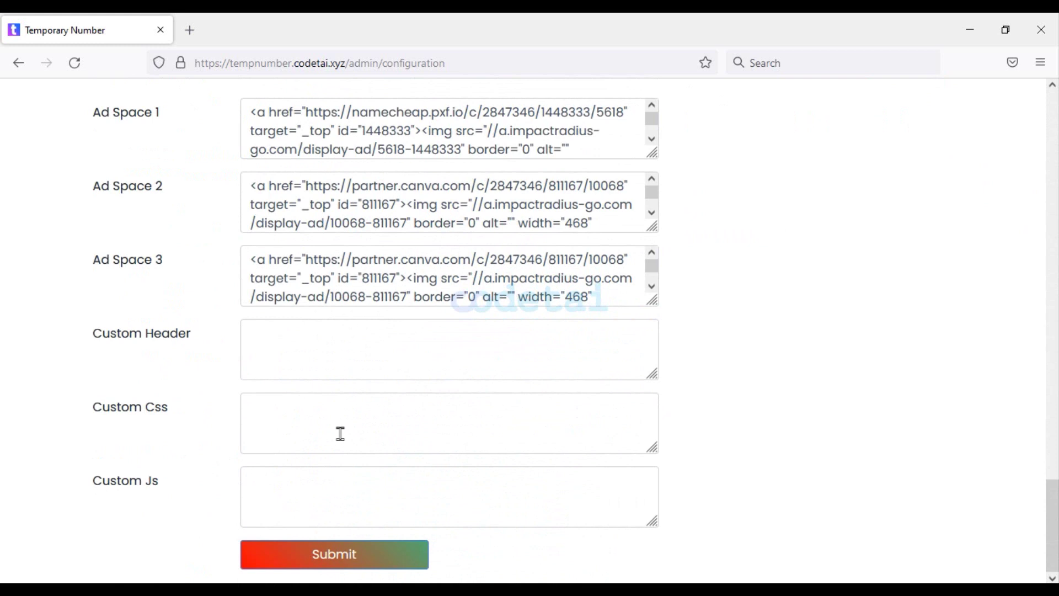
pyautogui.rightClick(341, 434)
pyautogui.click(414, 272)
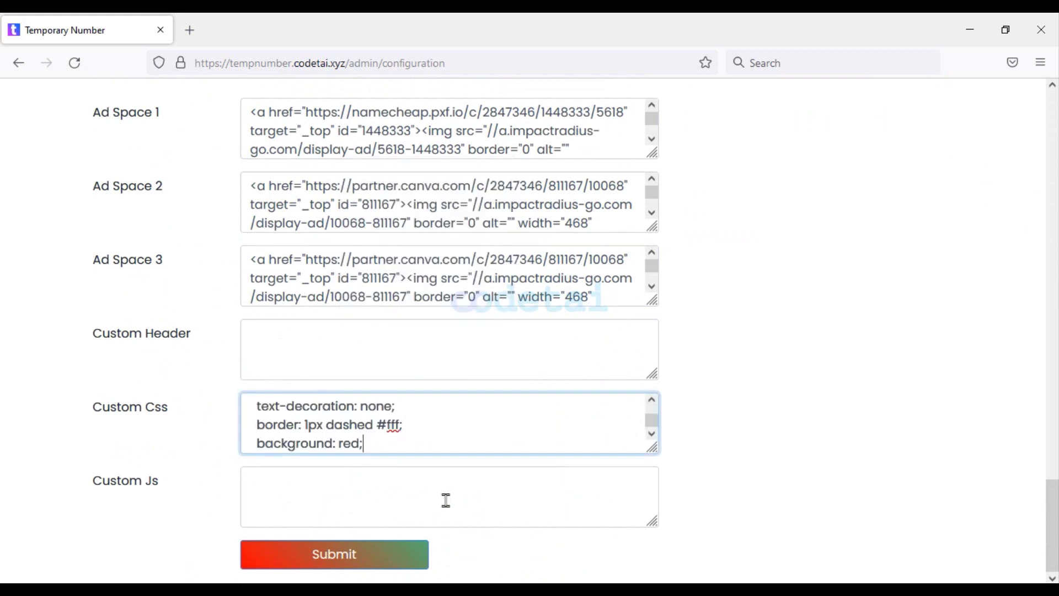
pyautogui.click(354, 559)
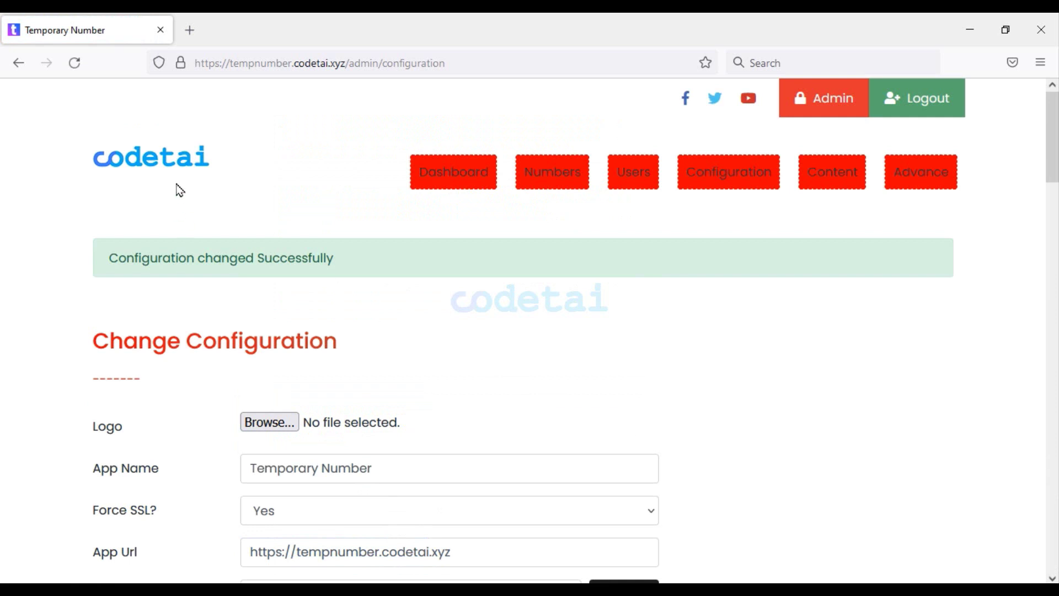
pyautogui.click(180, 161)
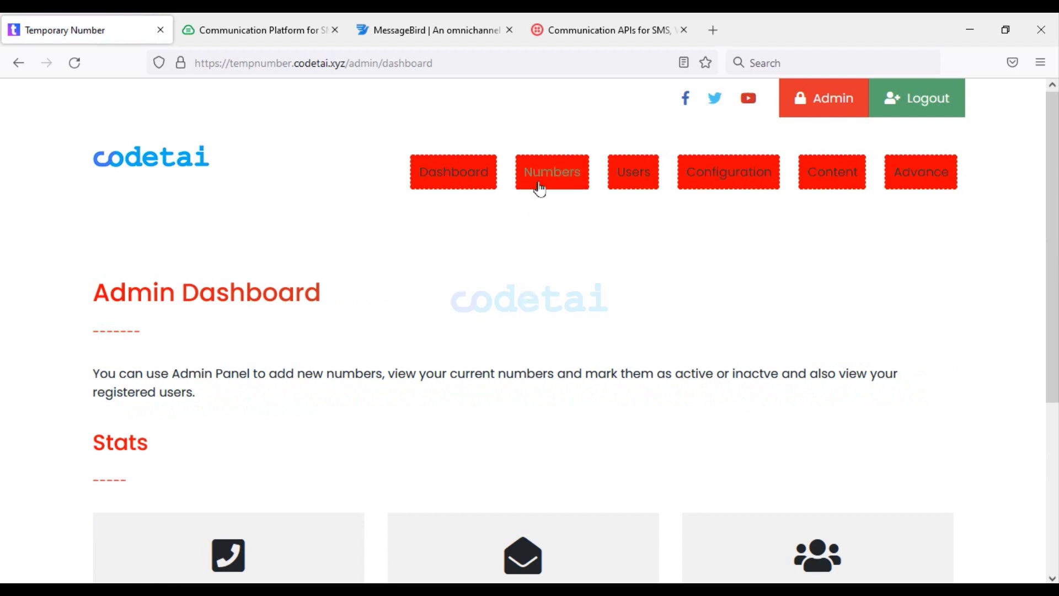
# - Open the Numbers admin page, browse the Plivo, MessageBird and Twilio sites, then return to it
pyautogui.click(539, 189)
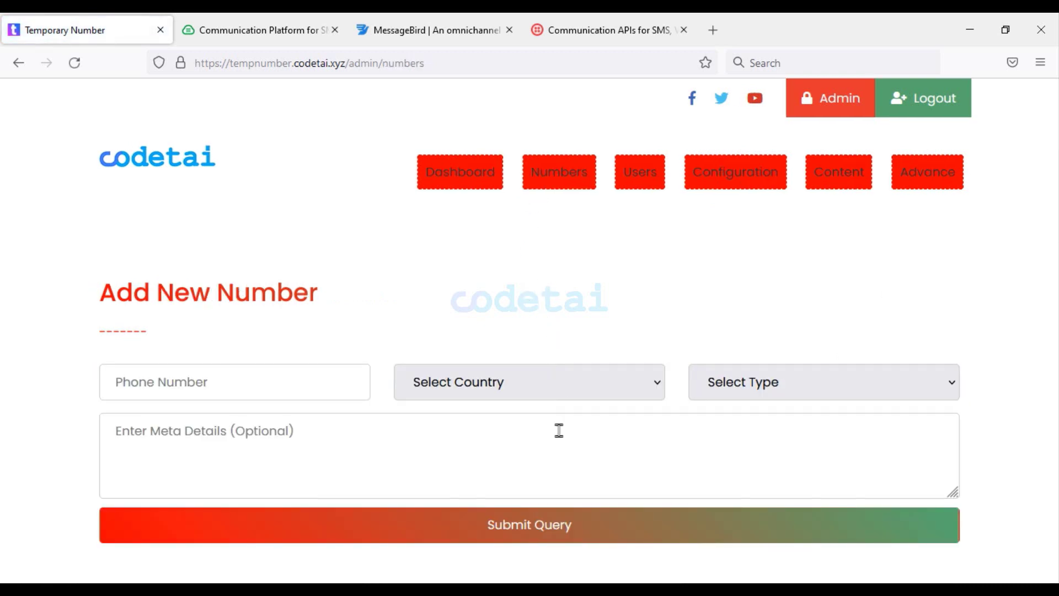
pyautogui.click(320, 36)
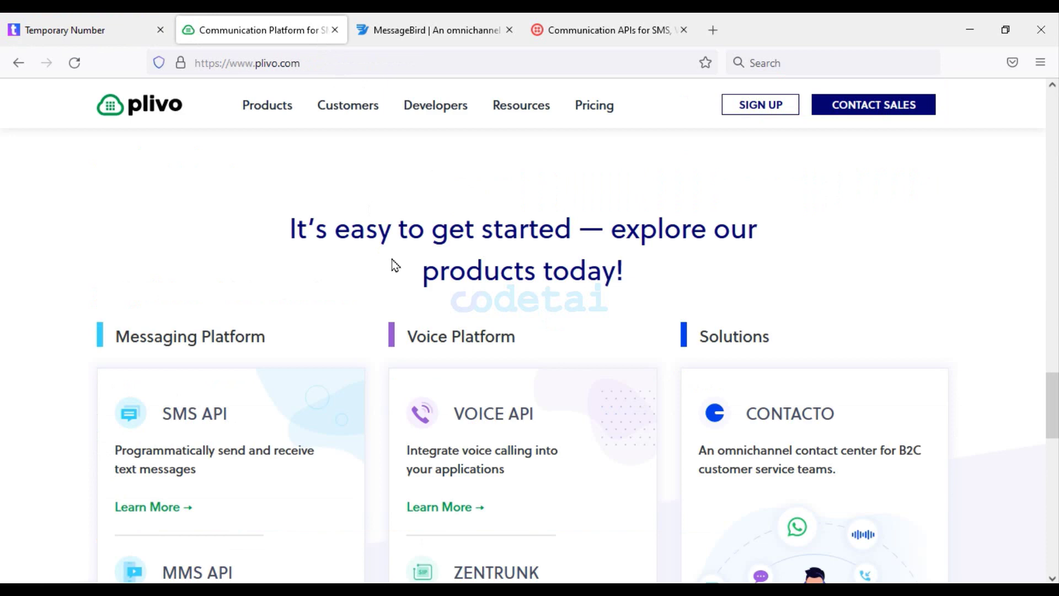
pyautogui.scroll(2, 416, 320)
pyautogui.scroll(15, 519, 248)
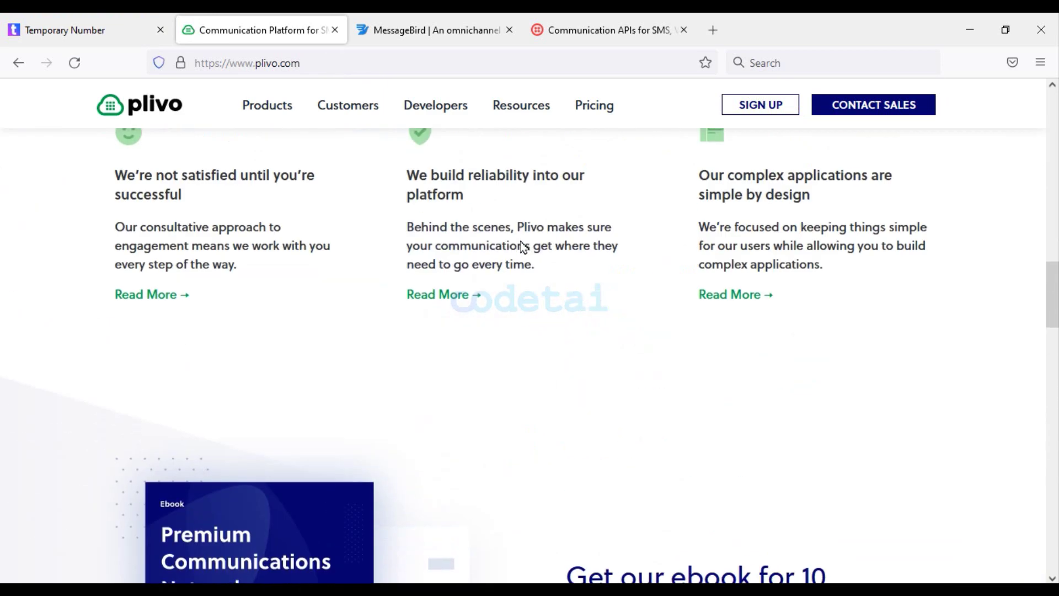
pyautogui.scroll(5, 561, 227)
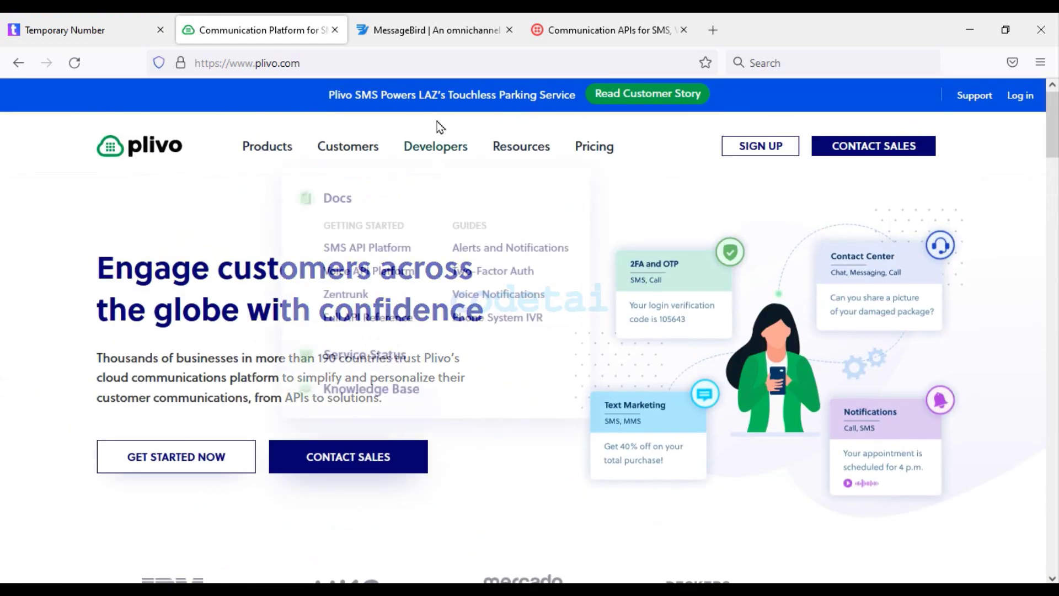
pyautogui.click(429, 40)
pyautogui.moveTo(412, 133)
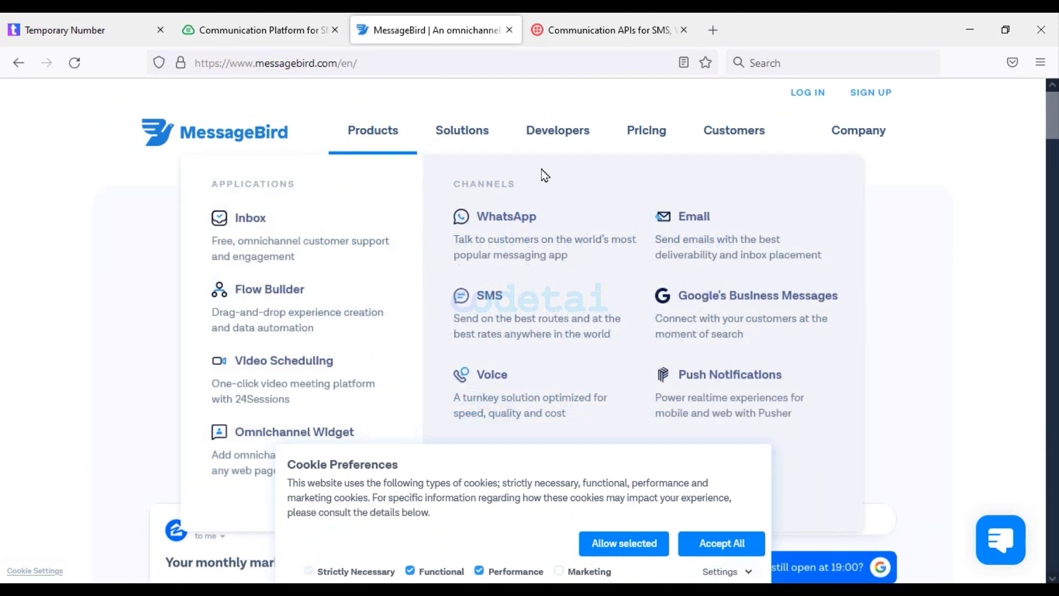
pyautogui.click(609, 31)
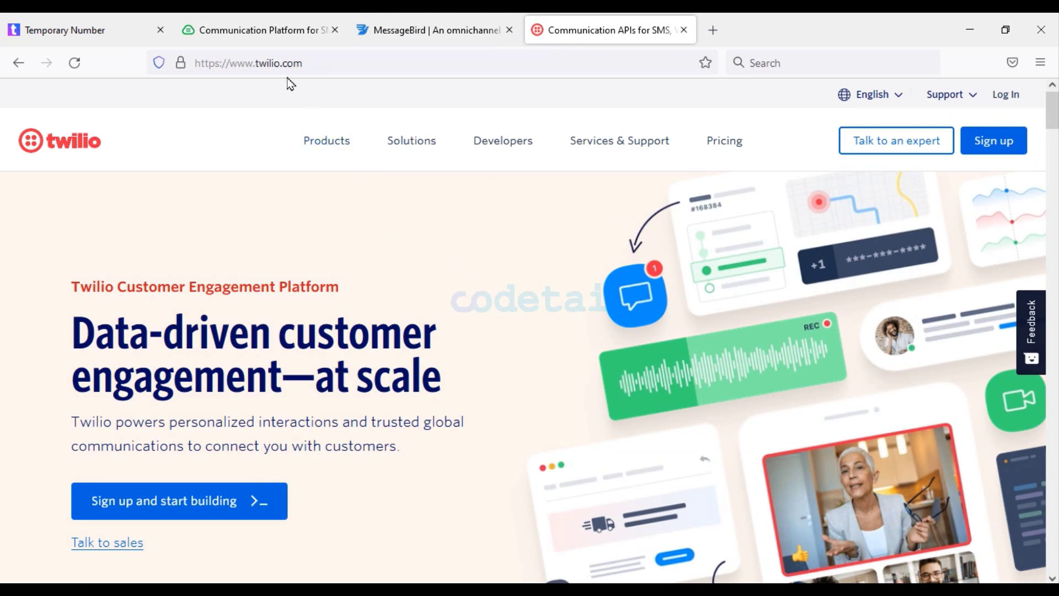
pyautogui.click(286, 42)
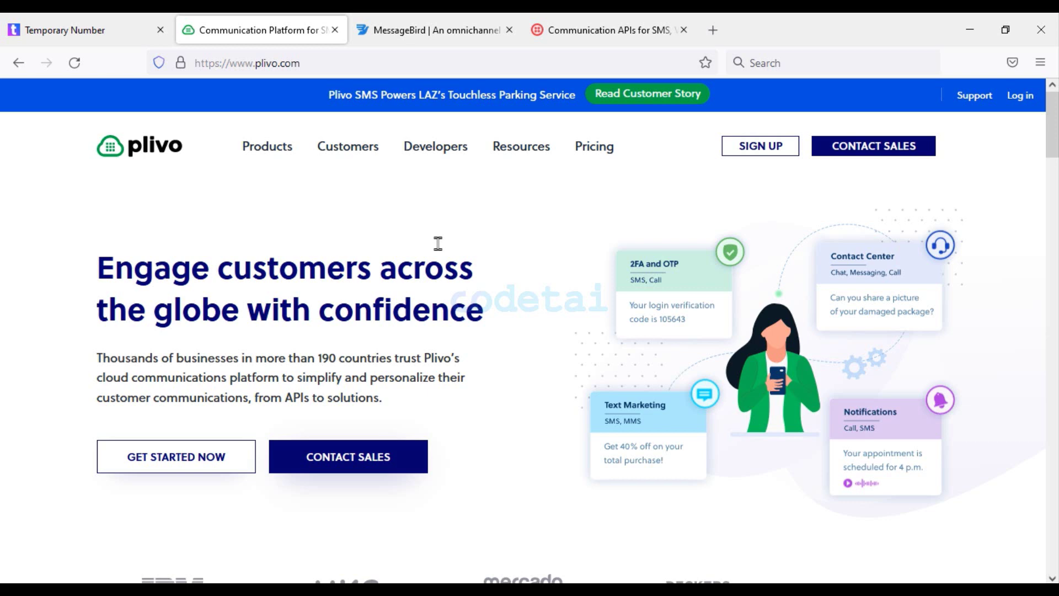
pyautogui.click(428, 42)
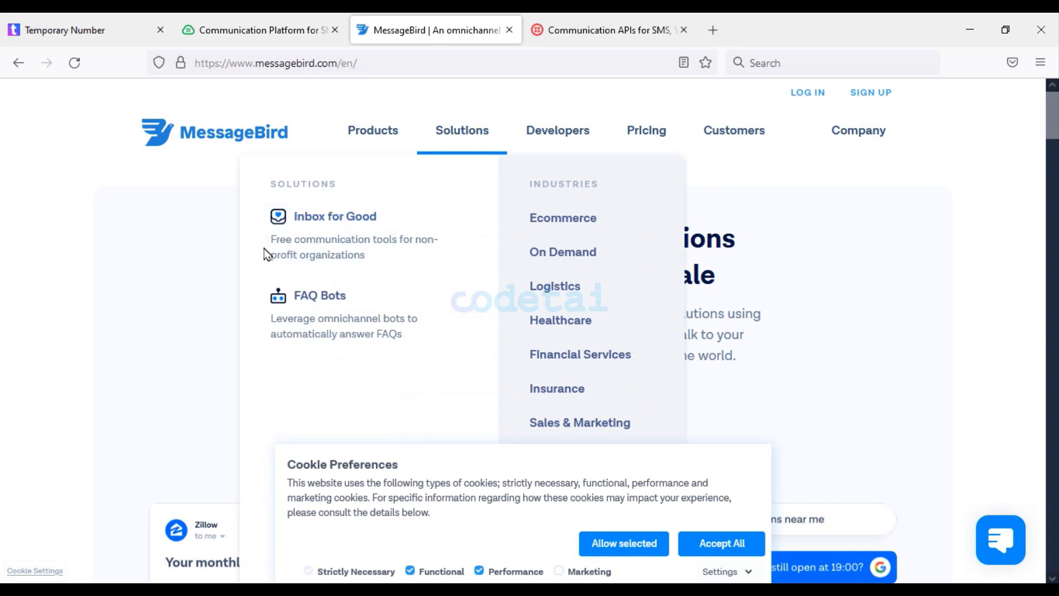
pyautogui.click(259, 30)
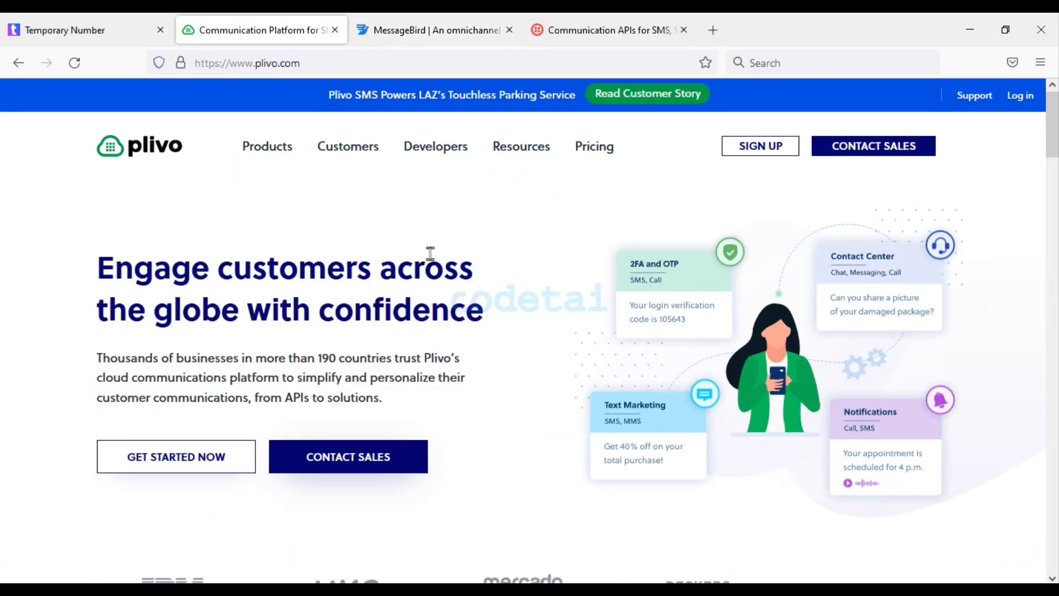
pyautogui.click(75, 38)
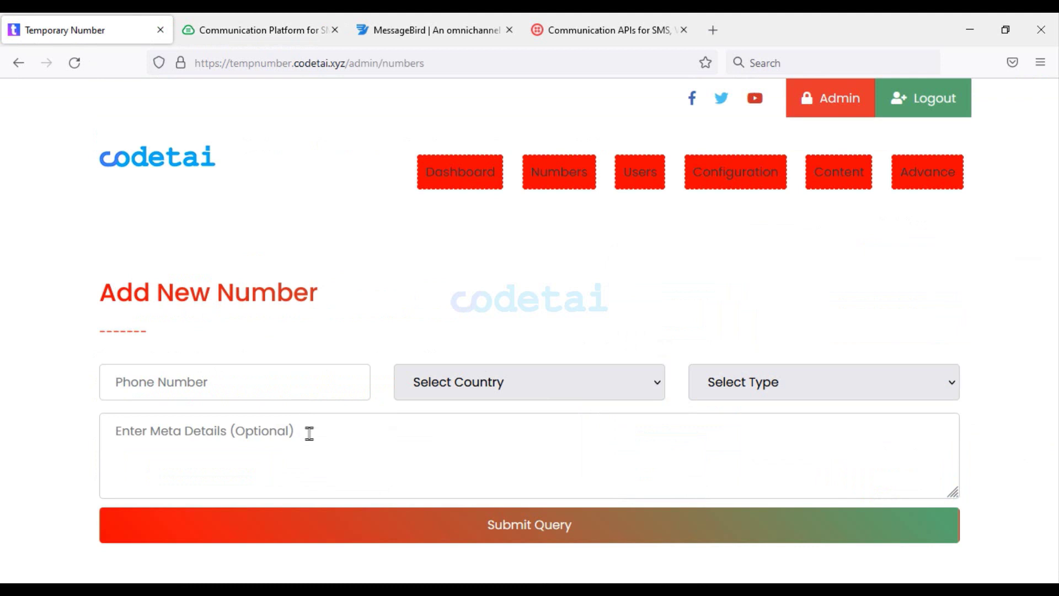
# - Add a pasted United States number with type Open, then check its card on the homepage
pyautogui.click(508, 389)
pyautogui.write('united s')
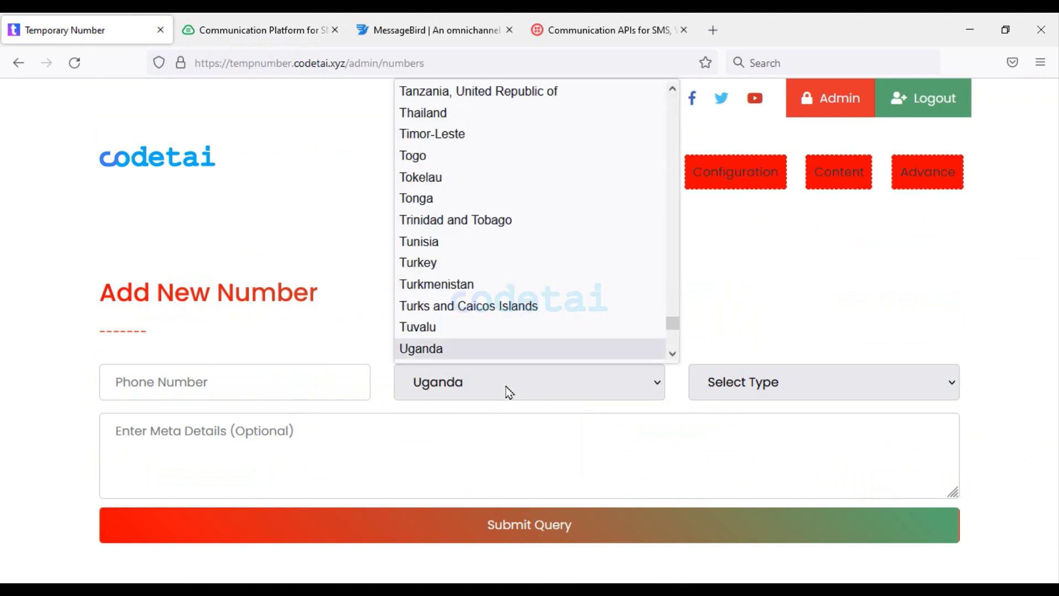
pyautogui.click(509, 353)
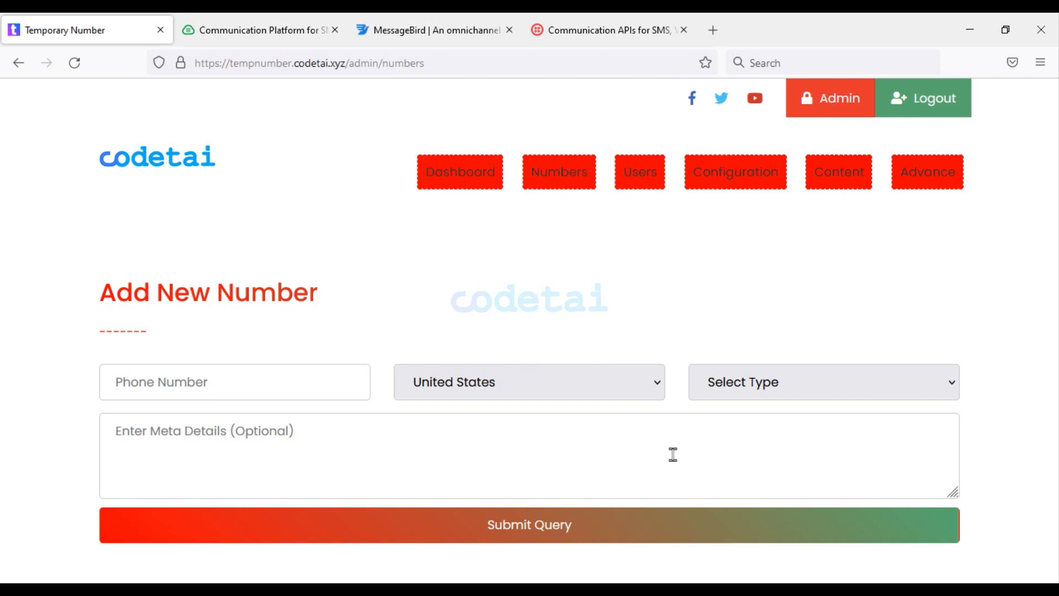
pyautogui.click(776, 393)
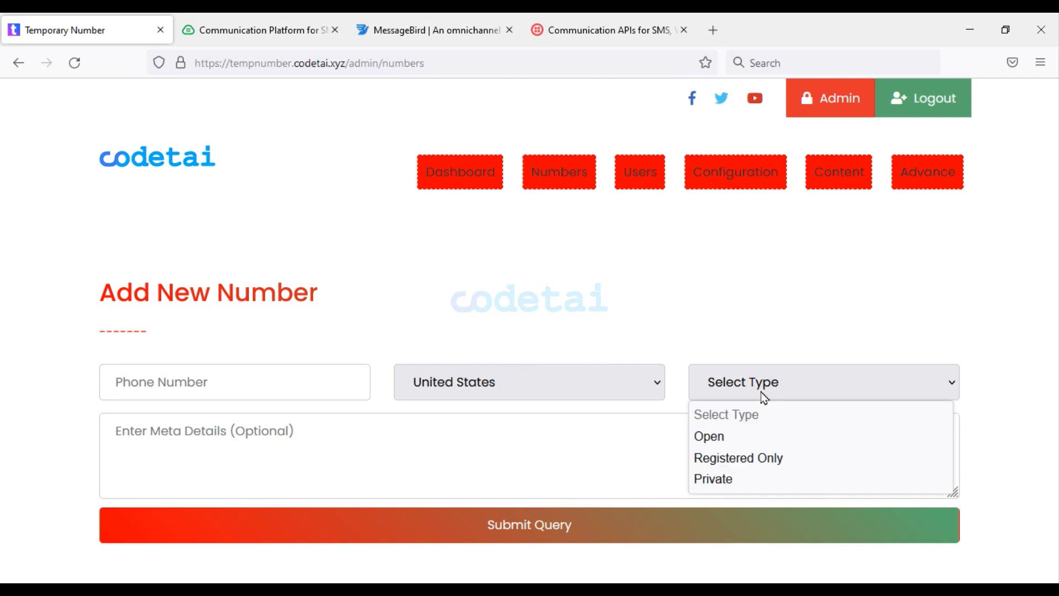
pyautogui.click(764, 442)
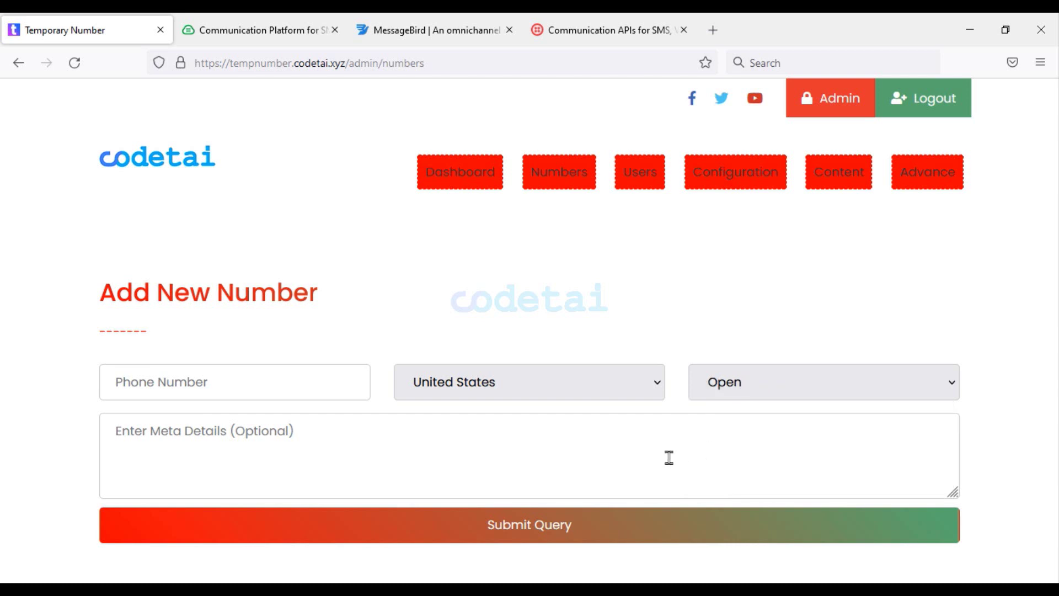
pyautogui.click(256, 386)
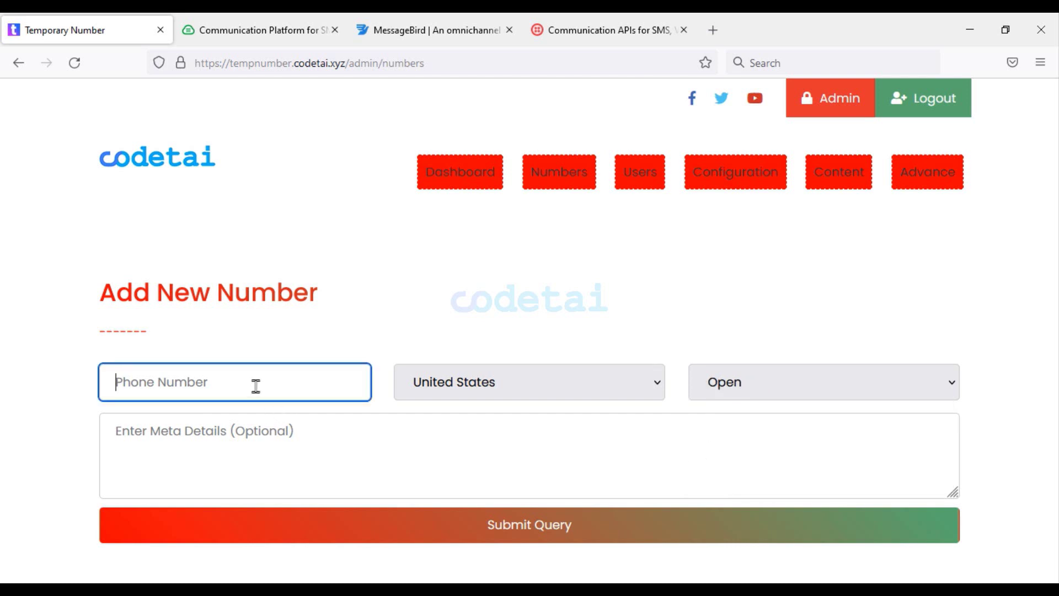
pyautogui.hotkey('ctrl', 'v')
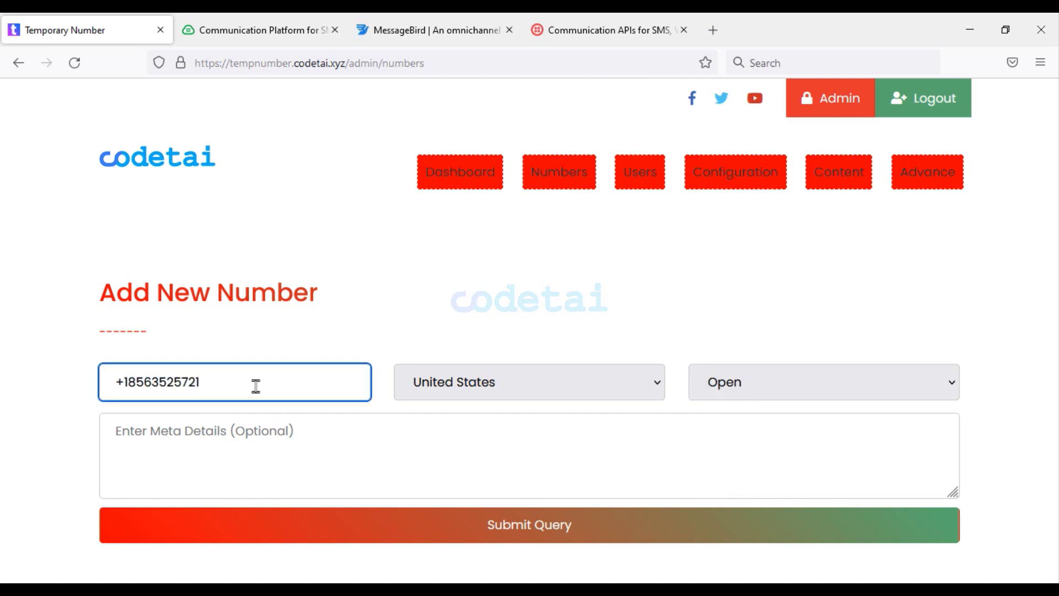
pyautogui.click(529, 531)
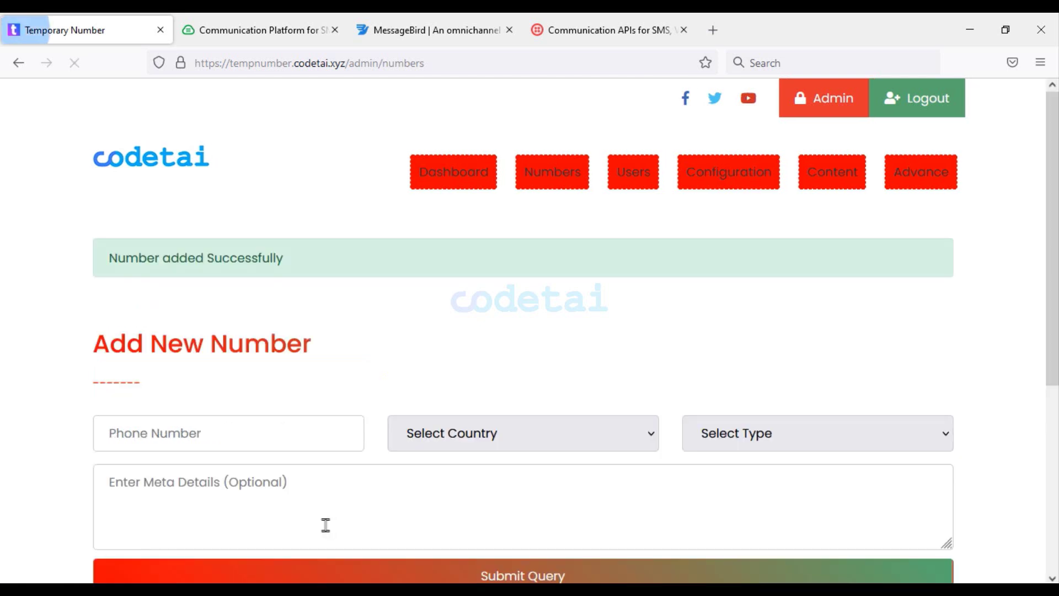
pyautogui.click(172, 169)
pyautogui.scroll(-5, 343, 423)
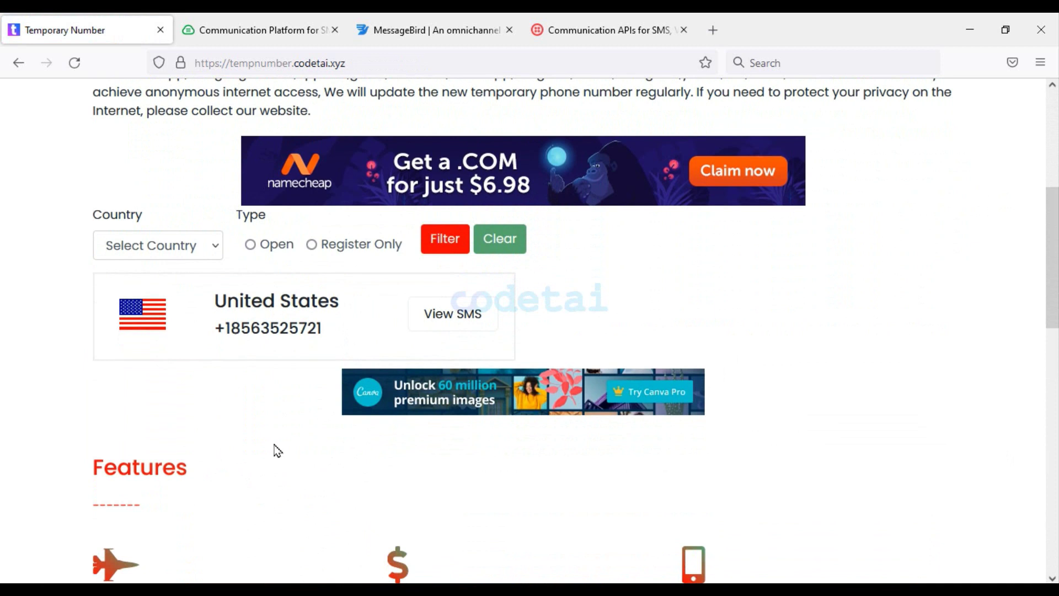
# - View the new number's SMS page, then go back to the admin numbers page
pyautogui.click(474, 321)
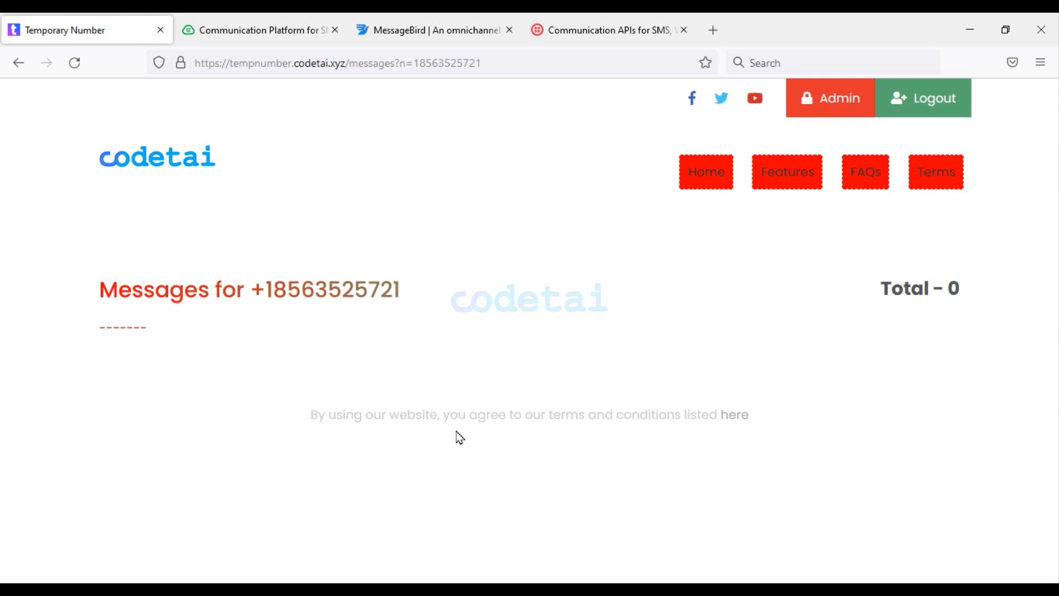
pyautogui.doubleClick(399, 309)
pyautogui.click(831, 97)
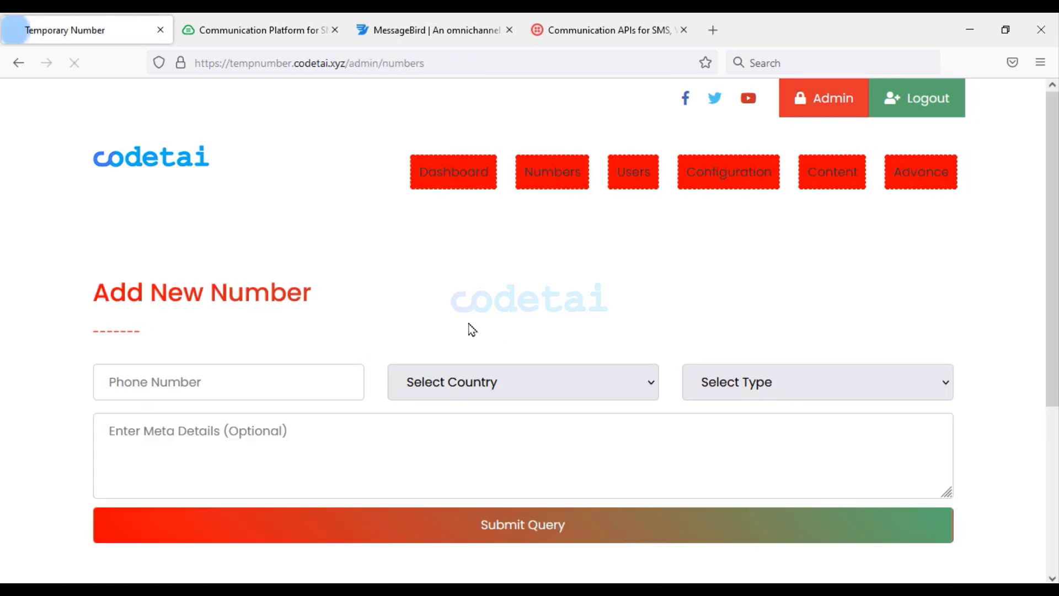
pyautogui.scroll(-3, 468, 329)
# - Add a second United States number with type Open
pyautogui.click(519, 222)
pyautogui.write('united states')
pyautogui.press('Return')
pyautogui.click(756, 226)
pyautogui.click(712, 300)
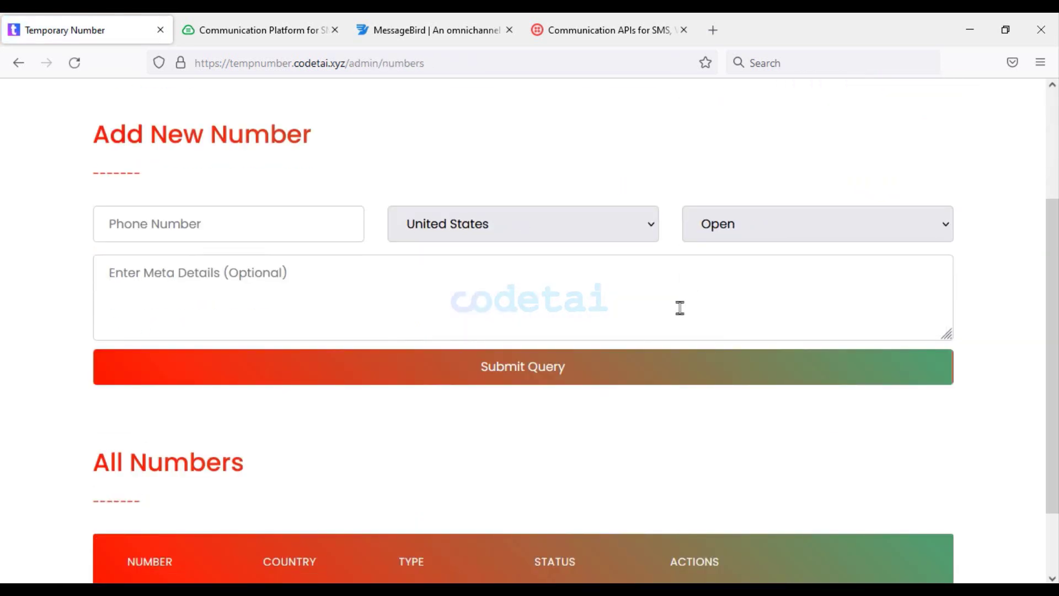
pyautogui.click(284, 226)
pyautogui.hotkey('ctrl', 'v')
pyautogui.click(510, 367)
# - Add a French number with type Registered Only
pyautogui.click(464, 435)
pyautogui.scroll(-5, 462, 408)
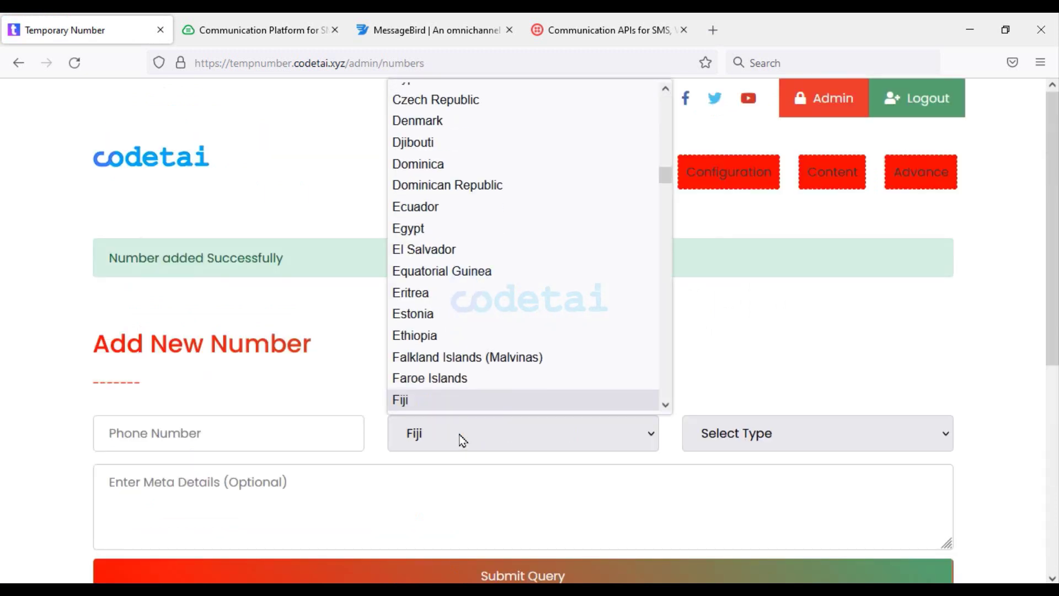
pyautogui.click(461, 381)
pyautogui.click(196, 433)
pyautogui.hotkey('ctrl', 'v')
pyautogui.press('Return')
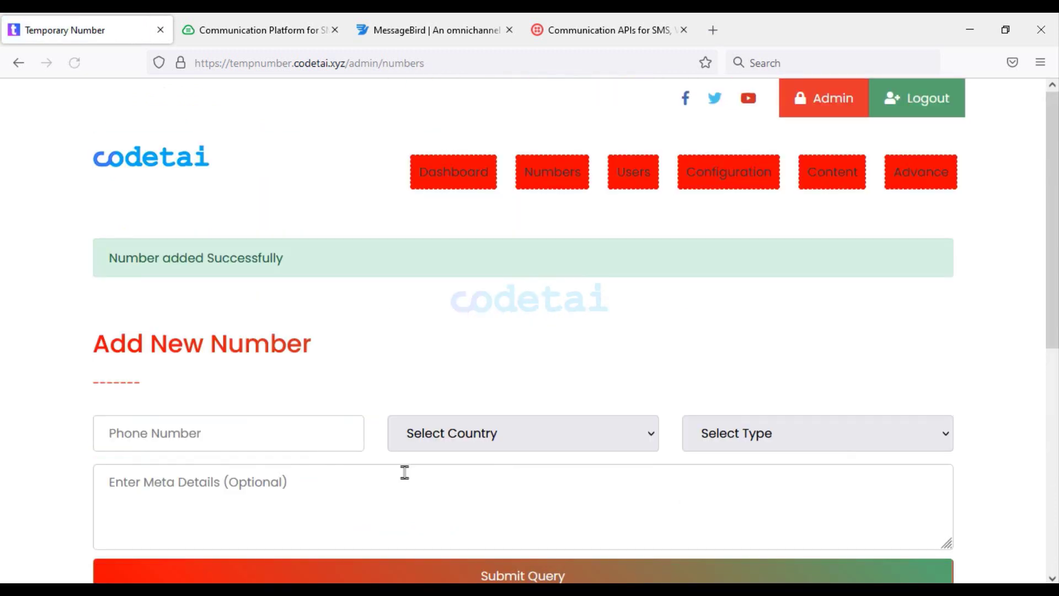
# - Add a Canadian number with type Open and check the four cards on the homepage
pyautogui.click(525, 444)
pyautogui.write('cameroon')
pyautogui.press('Down')
pyautogui.press('Return')
pyautogui.click(734, 436)
pyautogui.click(702, 487)
pyautogui.click(190, 424)
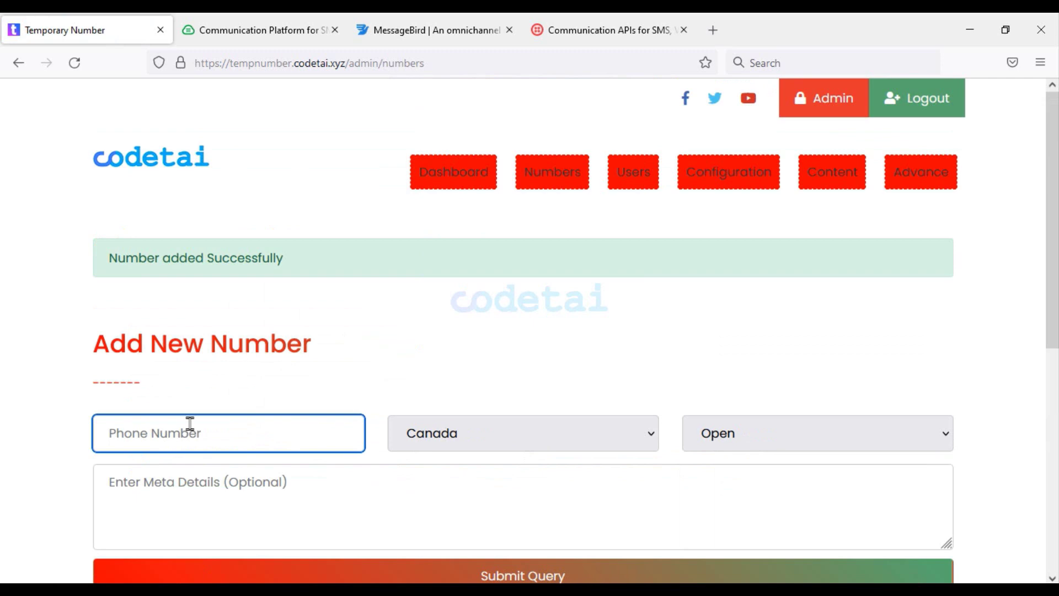
pyautogui.hotkey('ctrl', 'v')
pyautogui.scroll(-2, 287, 452)
pyautogui.click(385, 479)
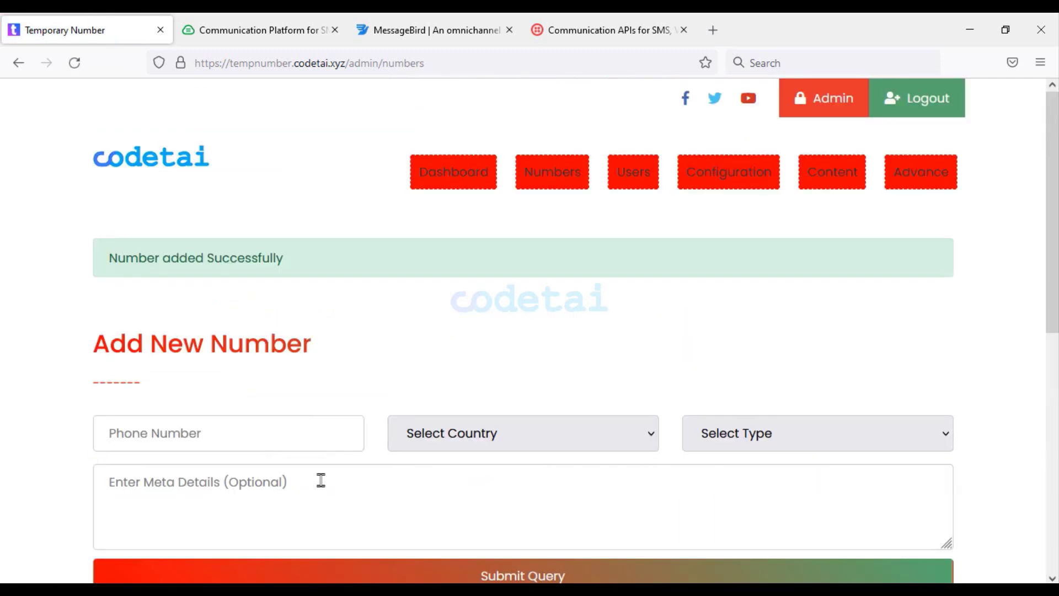
pyautogui.click(167, 144)
pyautogui.scroll(-5, 363, 379)
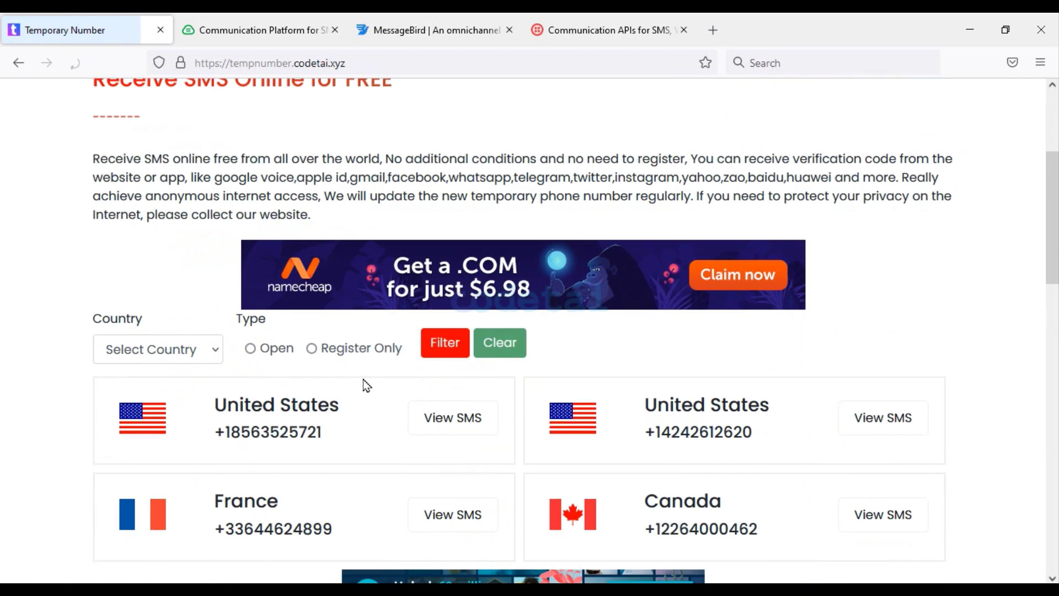
# - Open the Canada card's View SMS, then browse the homepage cards and FAQ while logged out
pyautogui.scroll(-1, 378, 424)
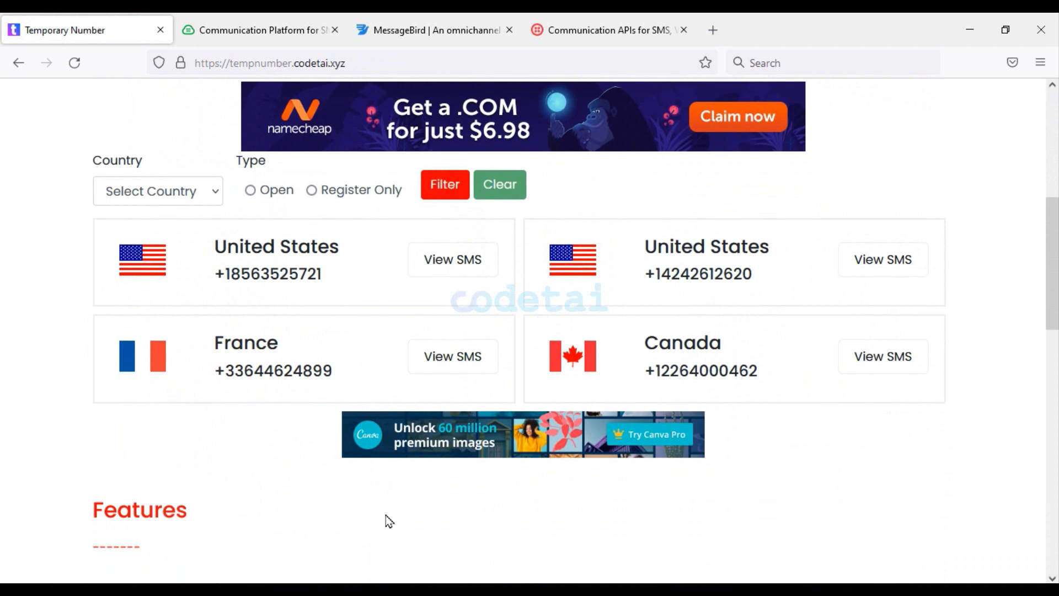
pyautogui.click(874, 367)
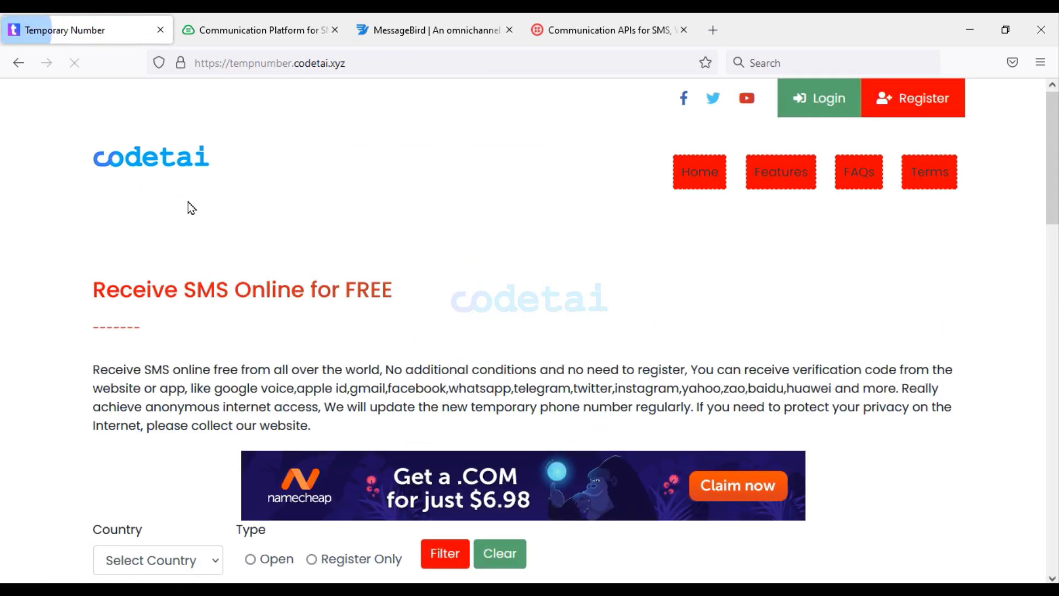
pyautogui.scroll(-6, 348, 375)
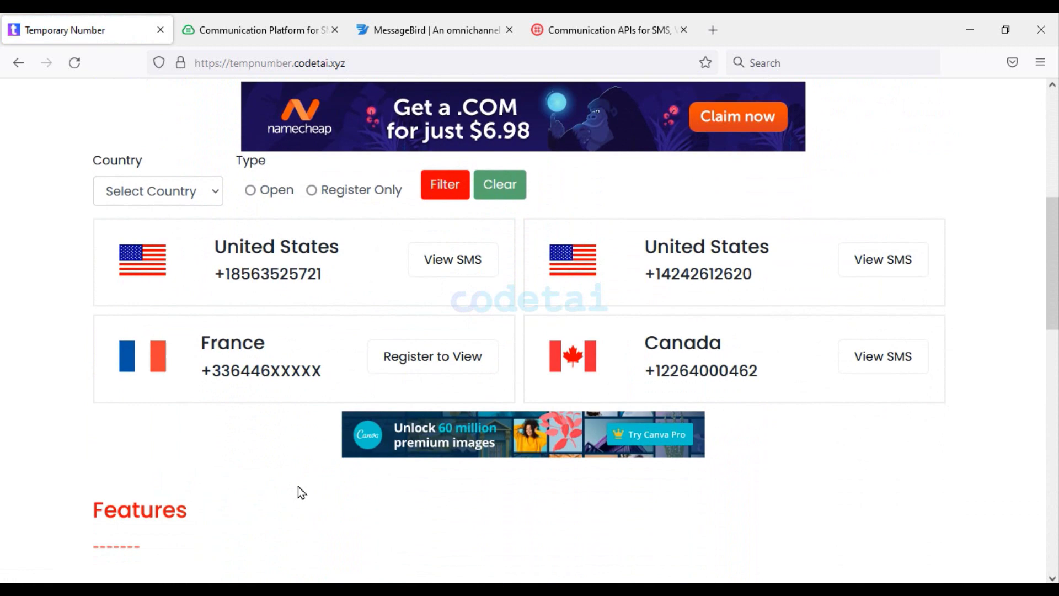
pyautogui.scroll(6, 463, 415)
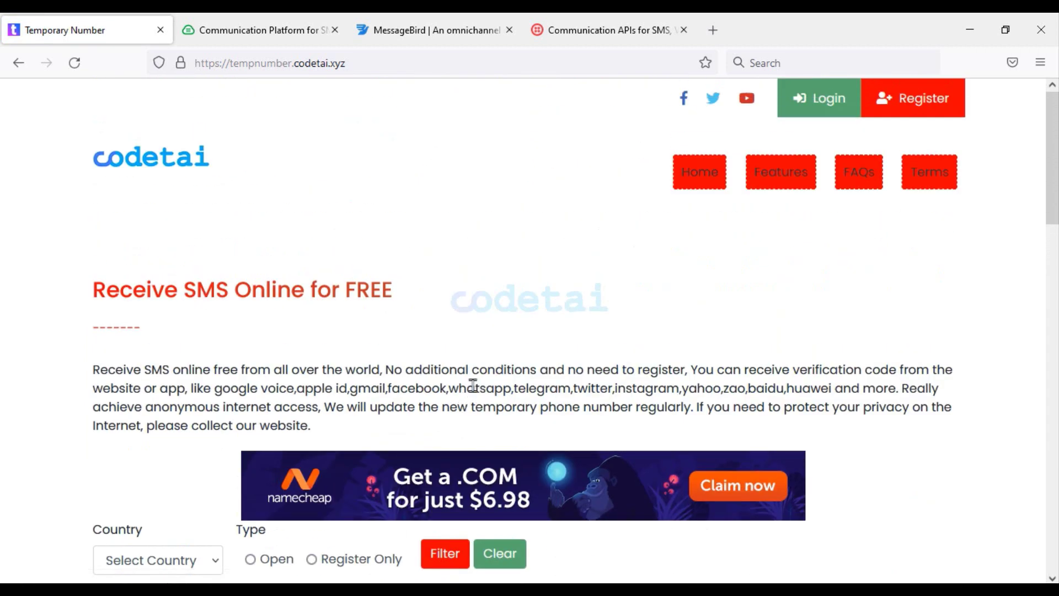
pyautogui.scroll(-8, 473, 387)
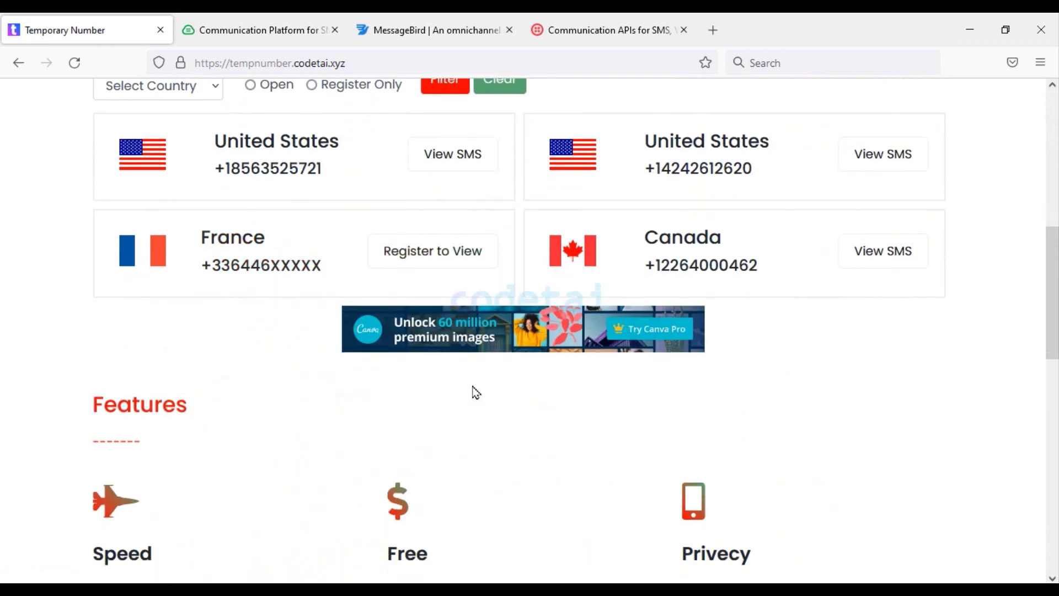
pyautogui.scroll(-12, 637, 330)
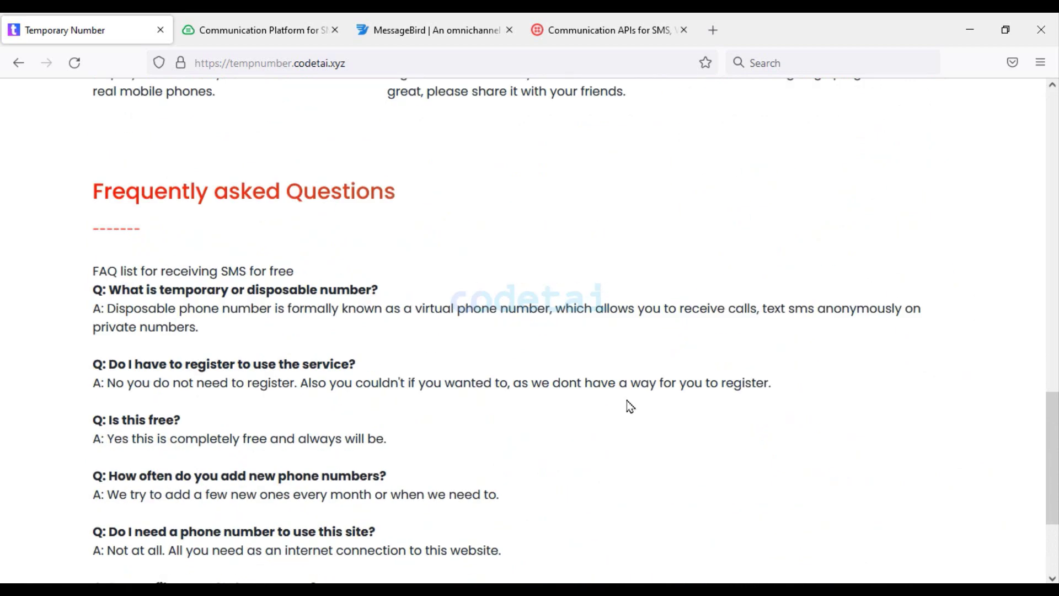
pyautogui.scroll(13, 630, 433)
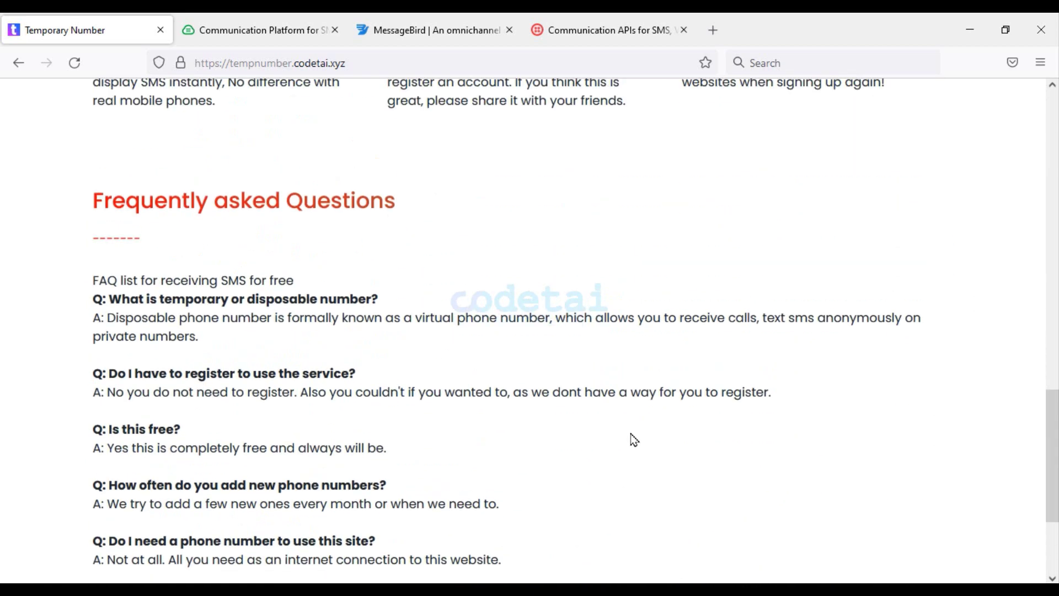
pyautogui.scroll(5, 633, 440)
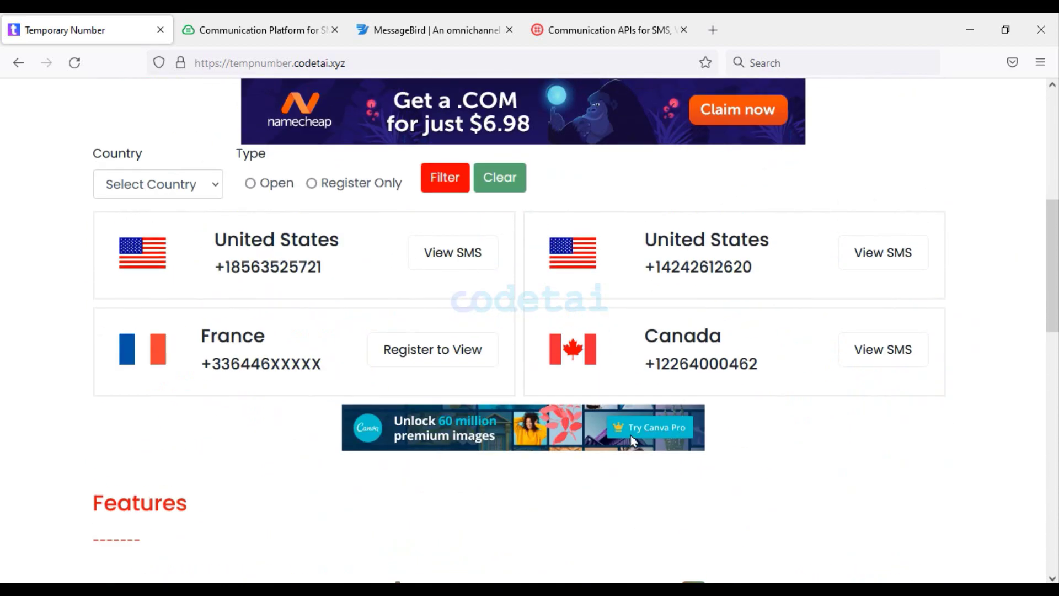